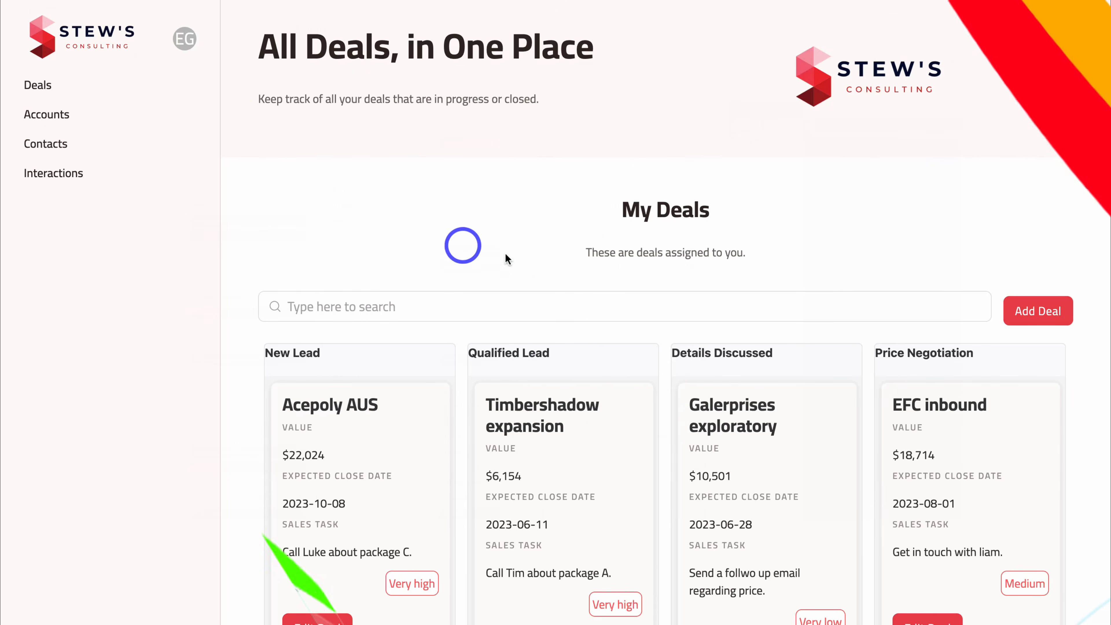
# - Open and close the Add Deal form and the EFC inbound deal editor without changes
pyautogui.scroll(-2, 528, 398)
pyautogui.scroll(-2, 527, 399)
pyautogui.hscroll(6, 571, 385)
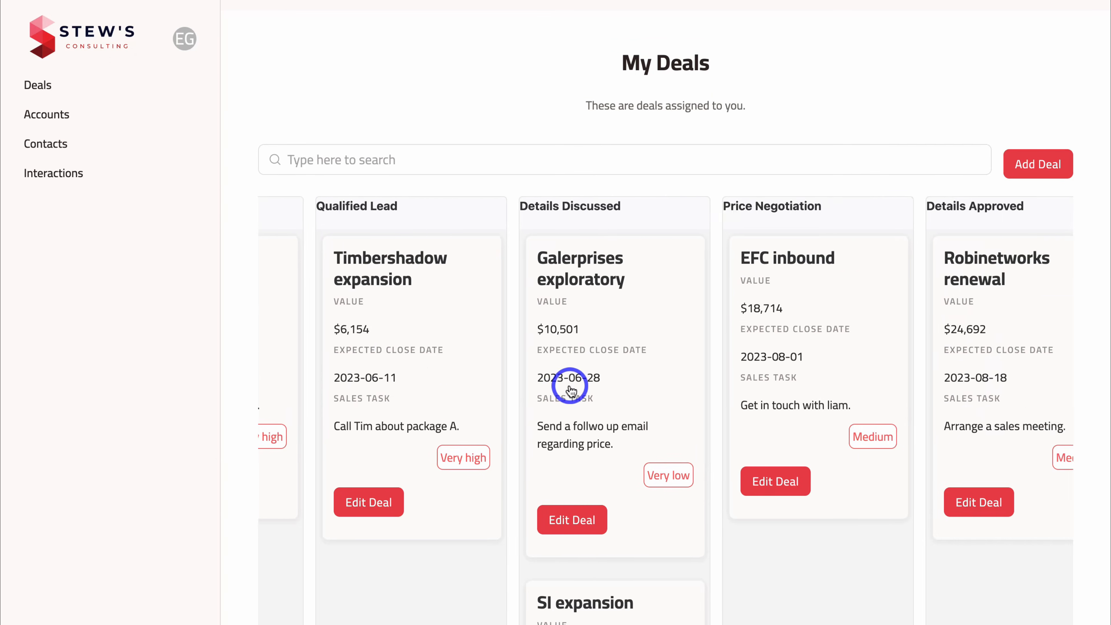
pyautogui.hscroll(2, 894, 361)
pyautogui.click(1020, 166)
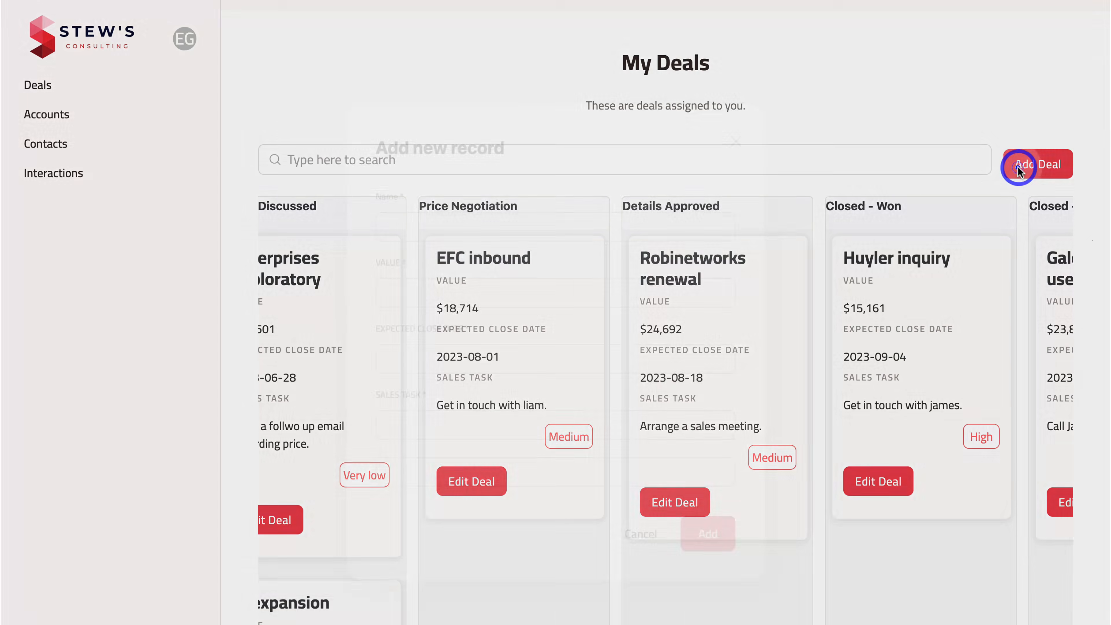
pyautogui.scroll(-2, 524, 273)
pyautogui.scroll(2, 524, 273)
pyautogui.click(736, 141)
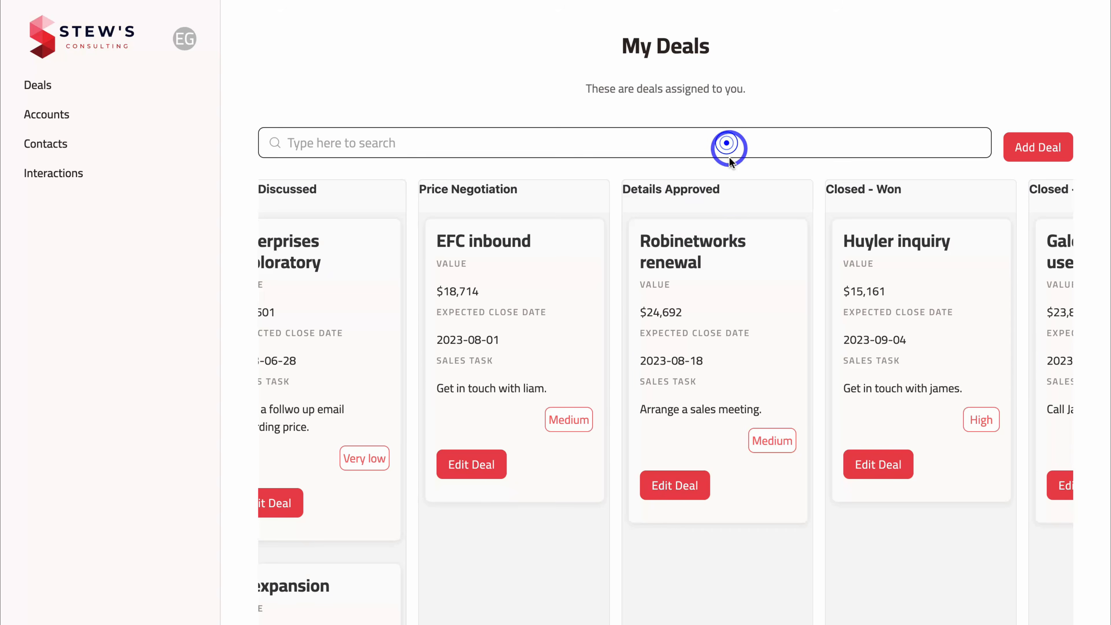
pyautogui.scroll(-1, 573, 368)
pyautogui.click(477, 415)
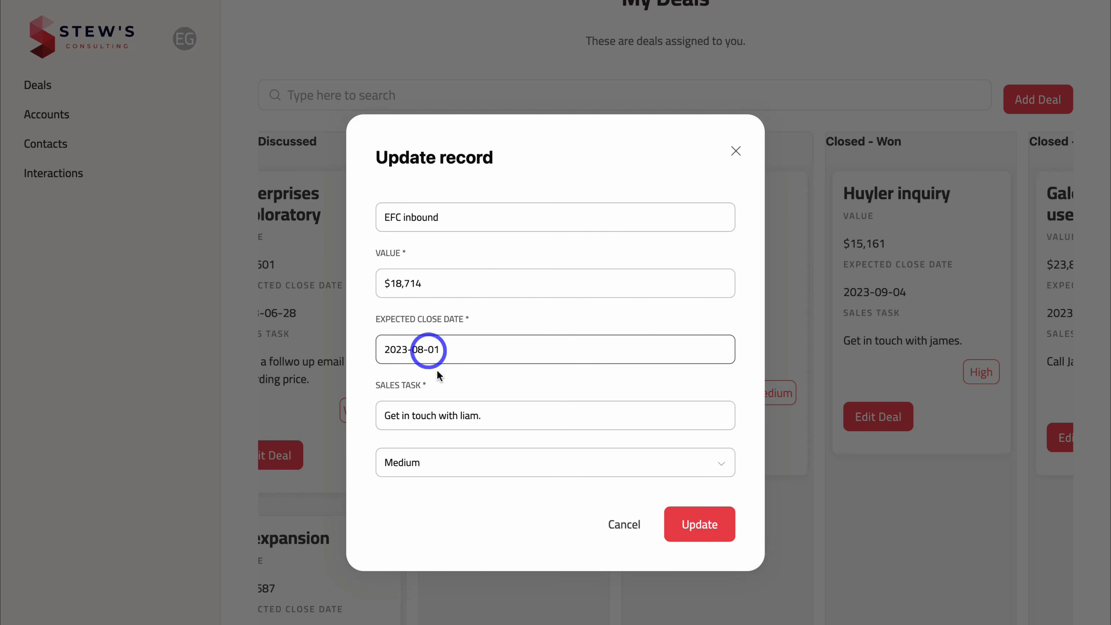
pyautogui.click(737, 155)
# - Move the Robinetworks renewal deal card into the Closed - Won column
pyautogui.moveTo(691, 275); pyautogui.dragTo(892, 350)
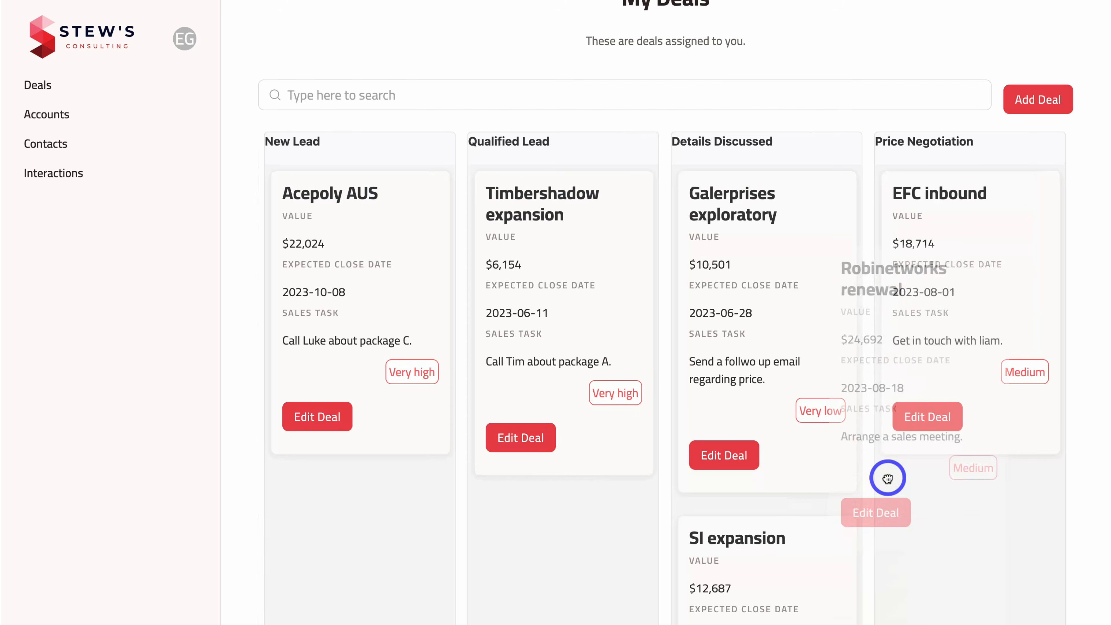
pyautogui.scroll(-2, 764, 453)
pyautogui.scroll(6, 794, 392)
pyautogui.hscroll(3, 794, 392)
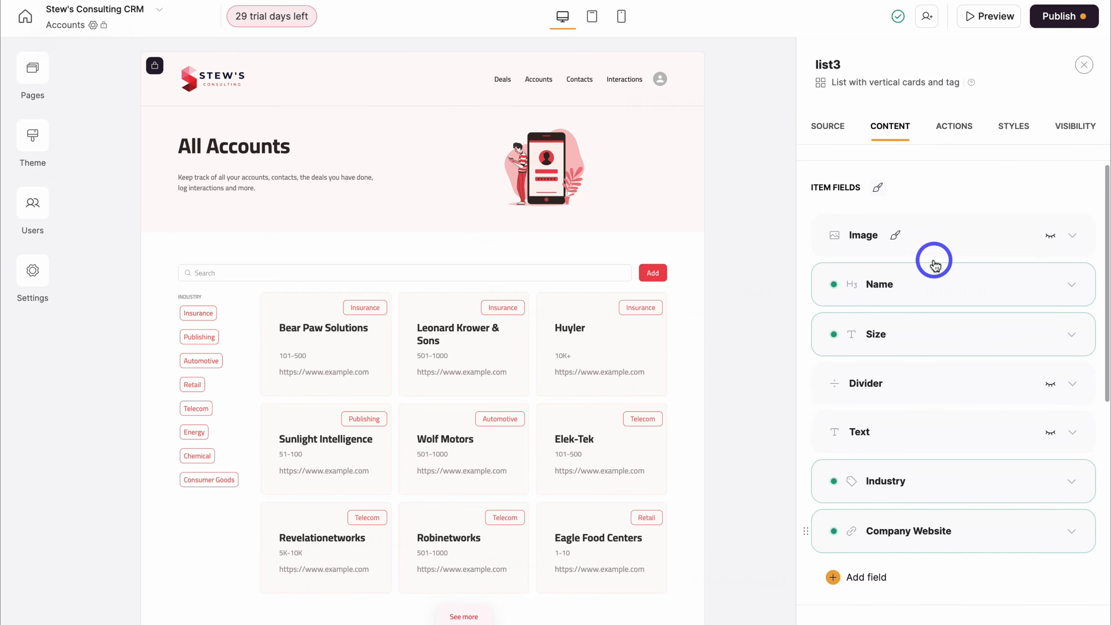
pyautogui.scroll(-10, 935, 263)
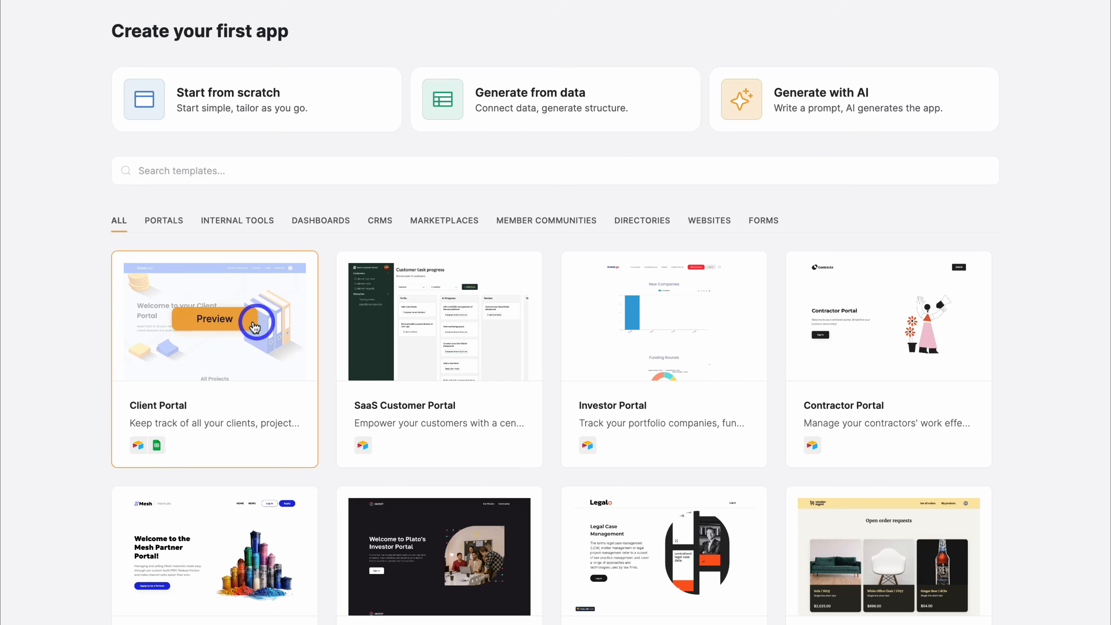
# - Leave the builder for the Create your first app page and its templates
pyautogui.click(239, 327)
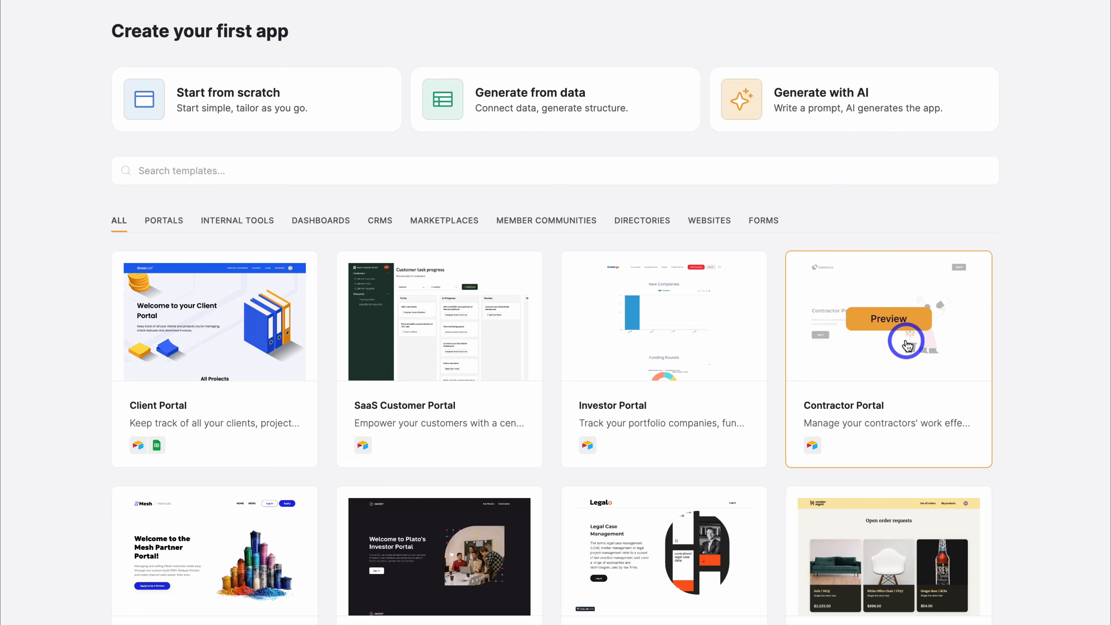
# - Scroll down through the templates to the Softr homepage's Google and email sign-up options
pyautogui.scroll(-5, 908, 346)
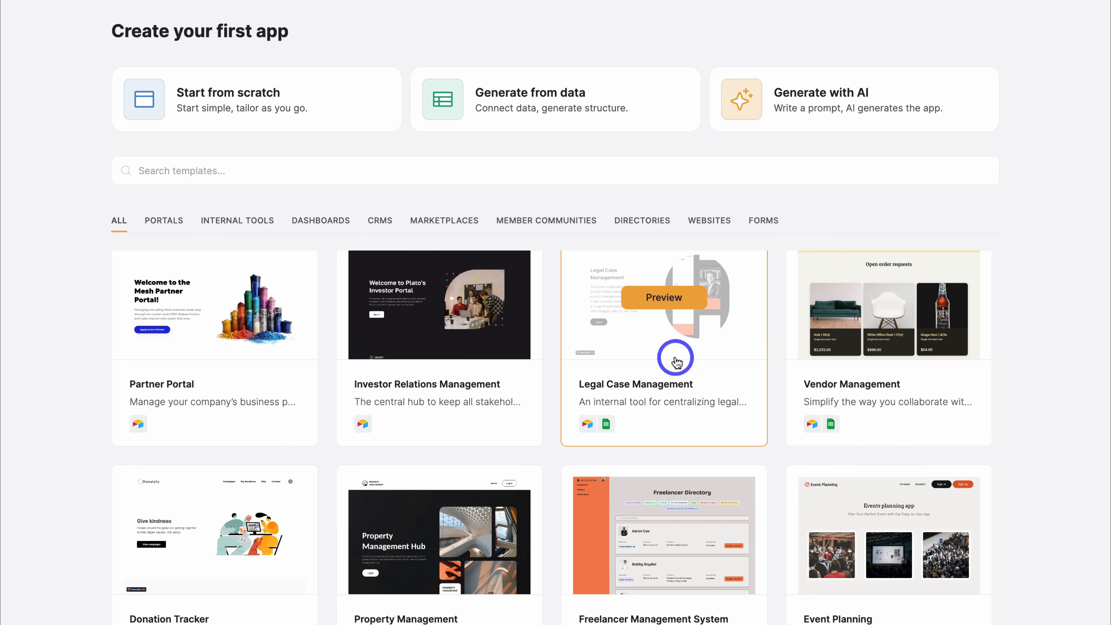
pyautogui.scroll(-3, 672, 355)
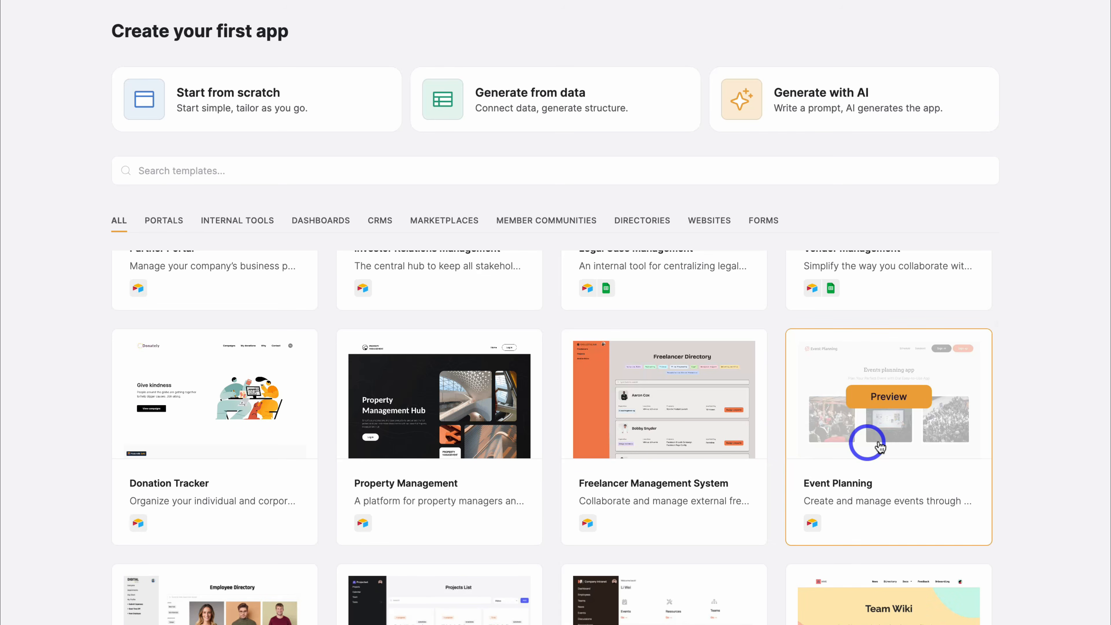
pyautogui.scroll(-5, 876, 443)
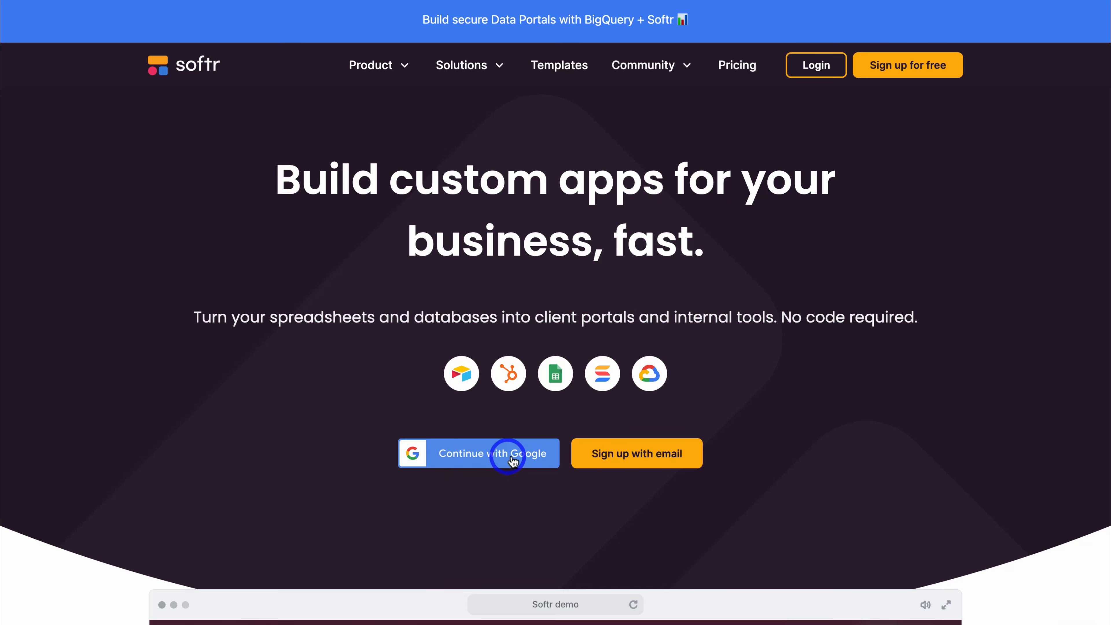
# - Sign up to Softr using Continue with Google
pyautogui.click(502, 460)
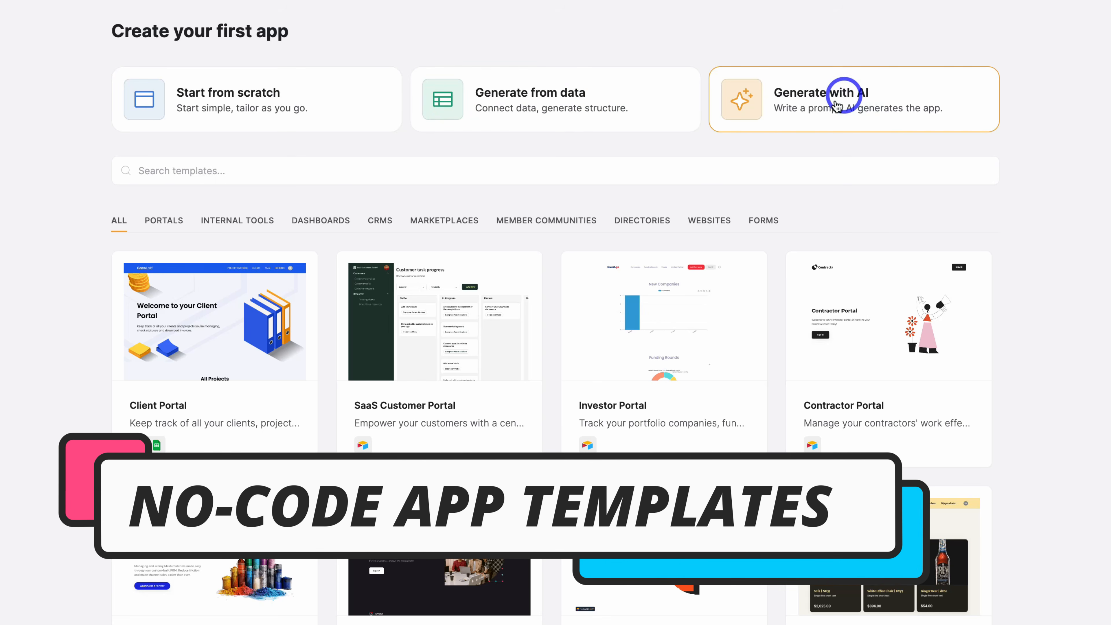
# - Browse the template gallery, then filter it to show only CRM templates
pyautogui.moveTo(642, 315)
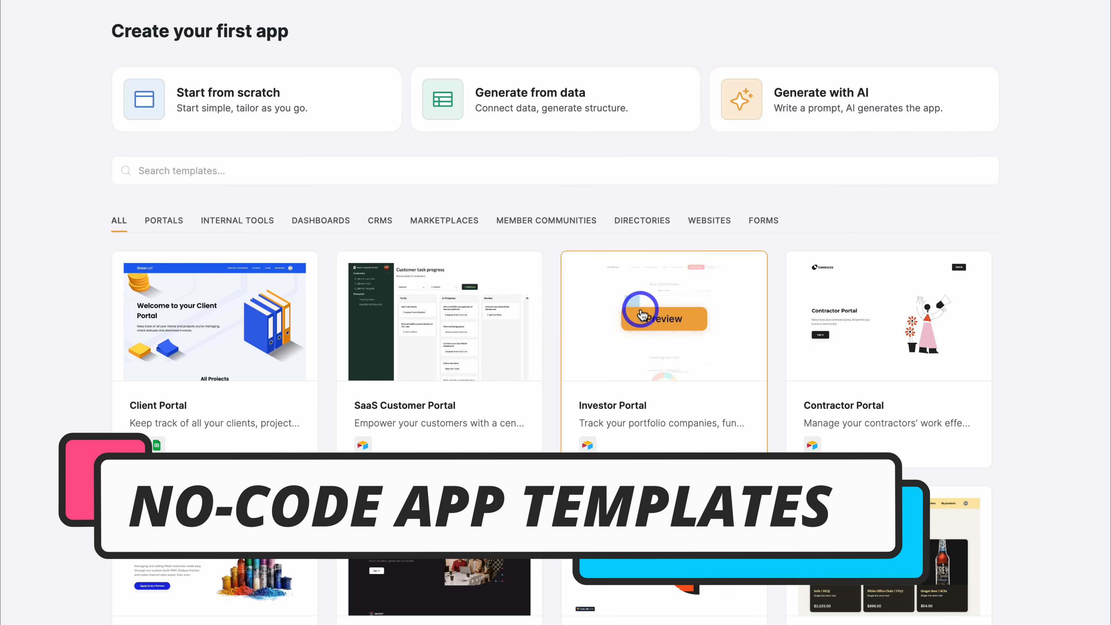
pyautogui.moveTo(262, 326)
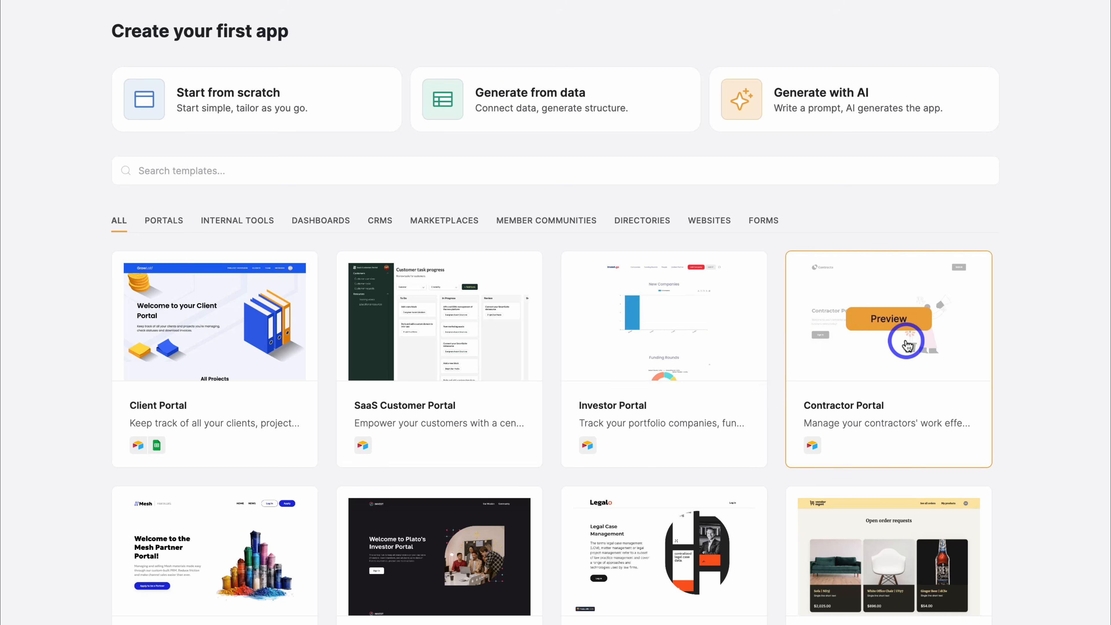
pyautogui.scroll(-5, 907, 345)
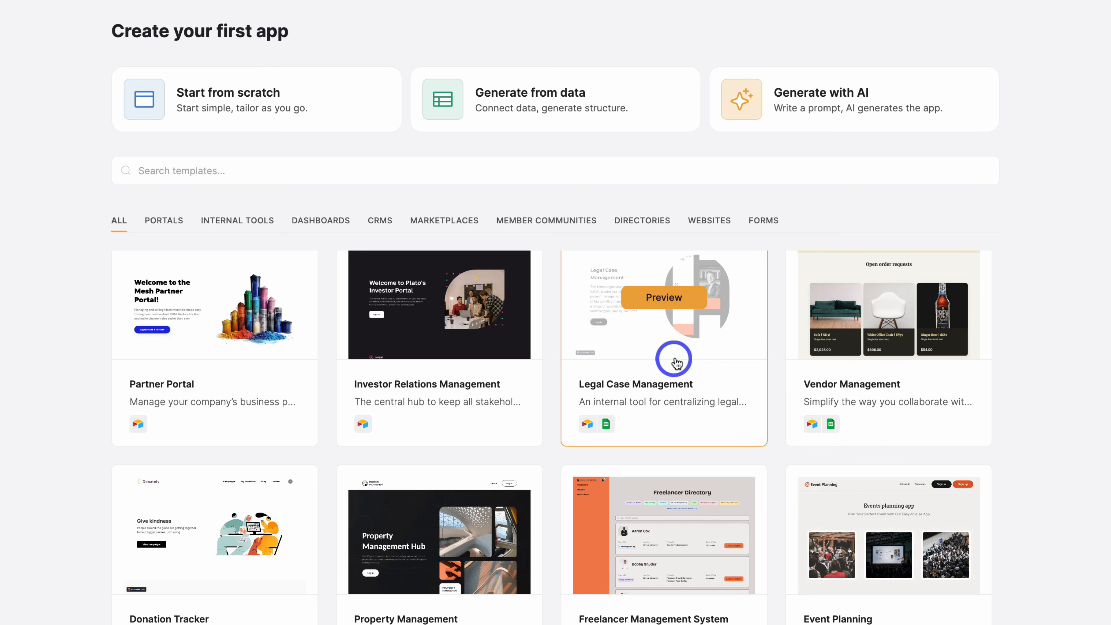
pyautogui.scroll(-3, 676, 363)
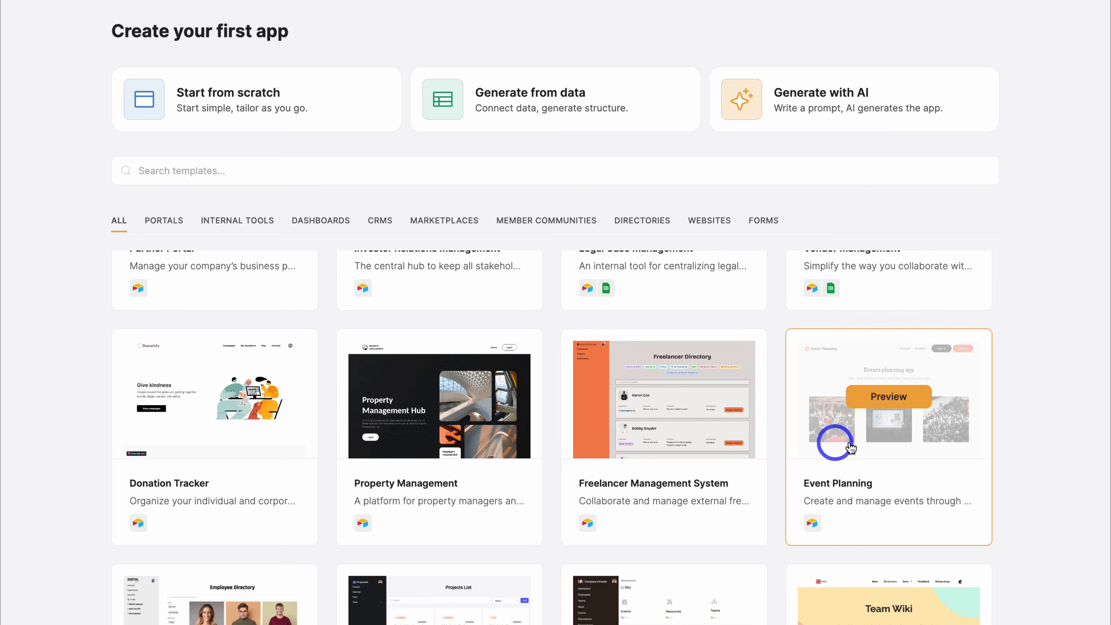
pyautogui.scroll(-4, 876, 438)
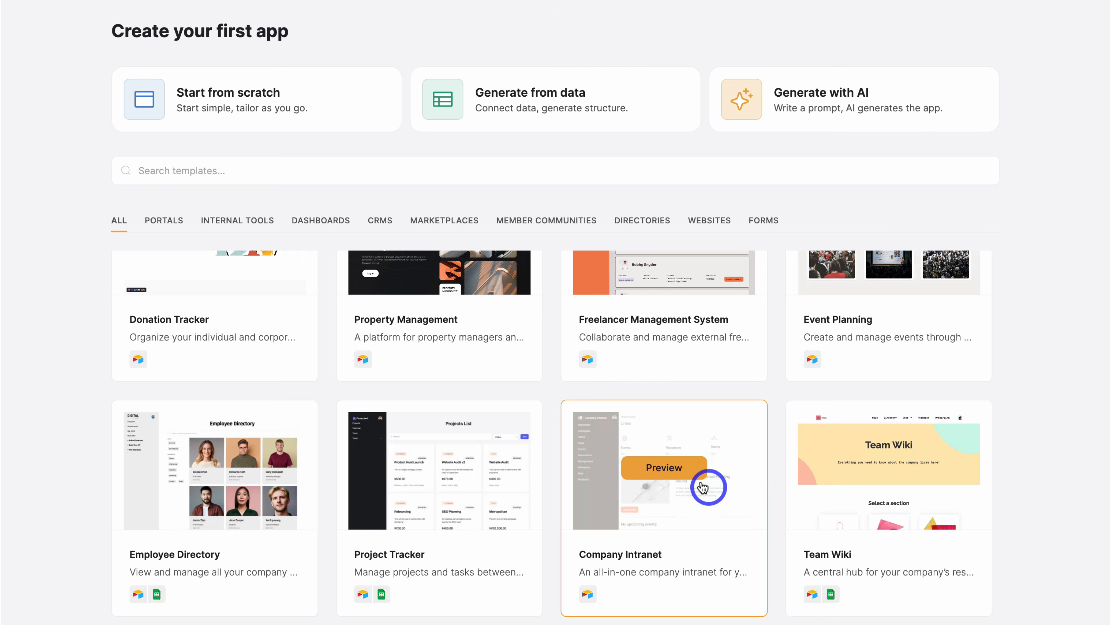
pyautogui.scroll(-4, 457, 497)
pyautogui.scroll(3, 457, 498)
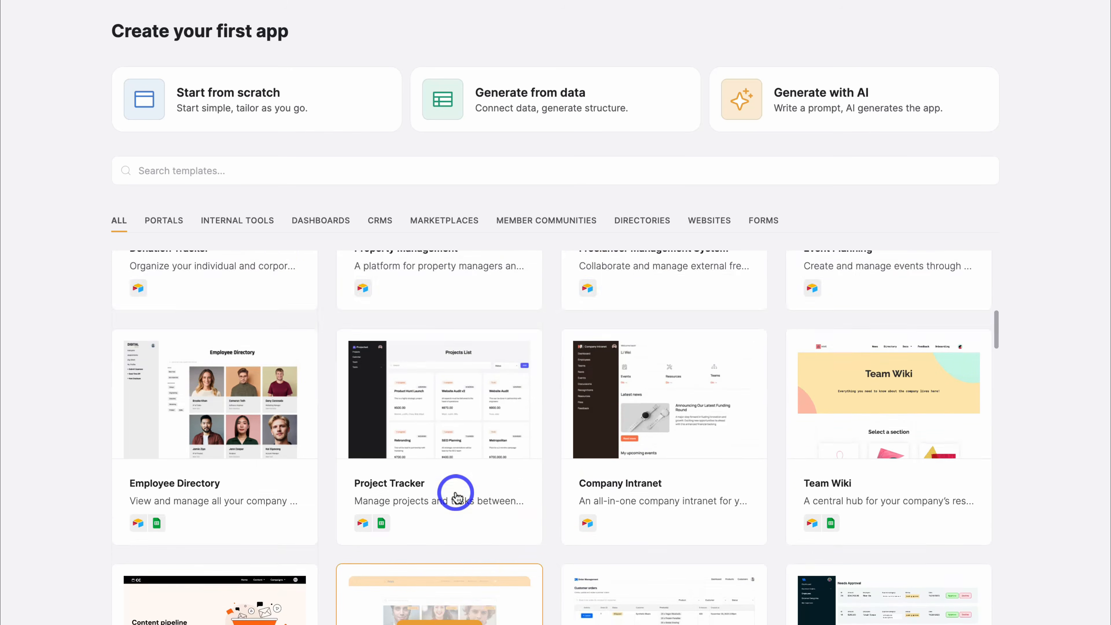
pyautogui.scroll(10, 457, 496)
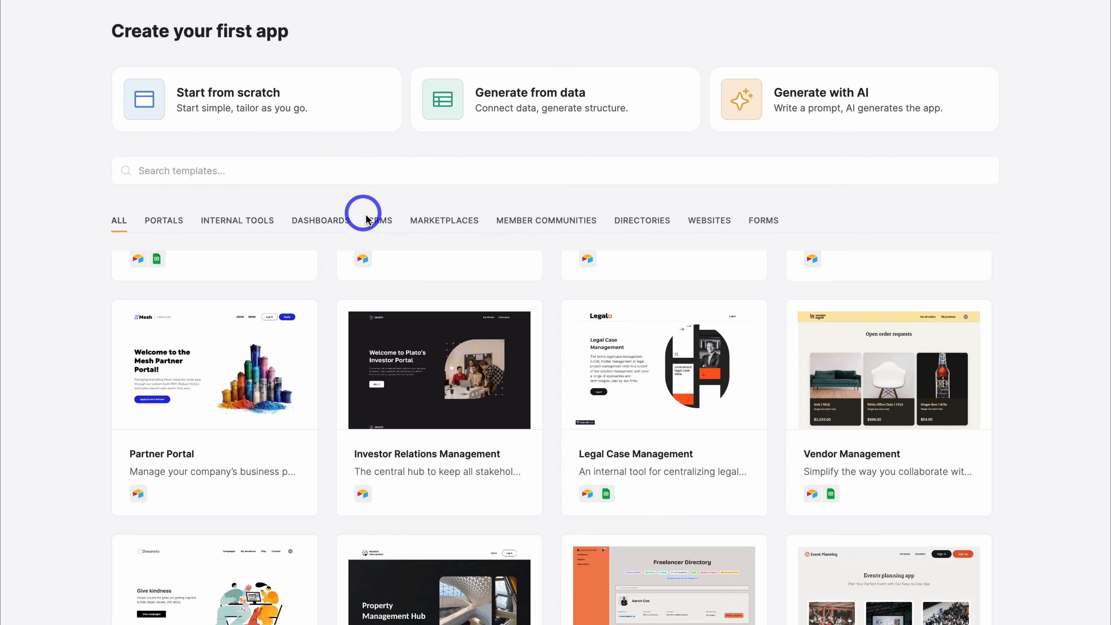
pyautogui.click(381, 224)
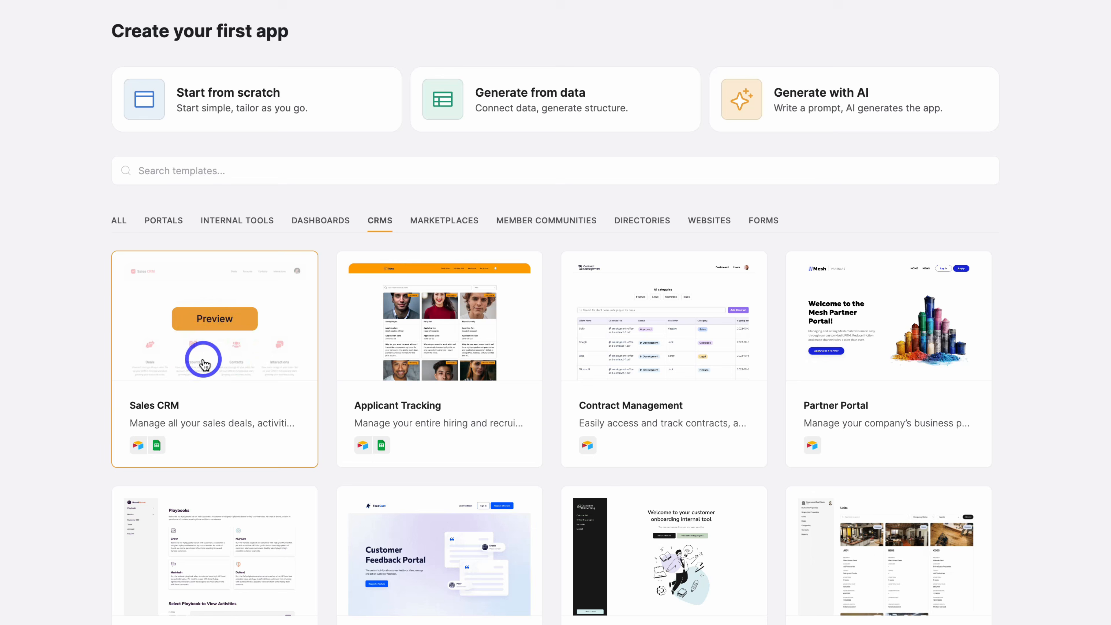
# - Preview Sales CRM's deals, accounts, contacts, interactions, Add New Deal and sign-in pages, then use it
pyautogui.click(220, 323)
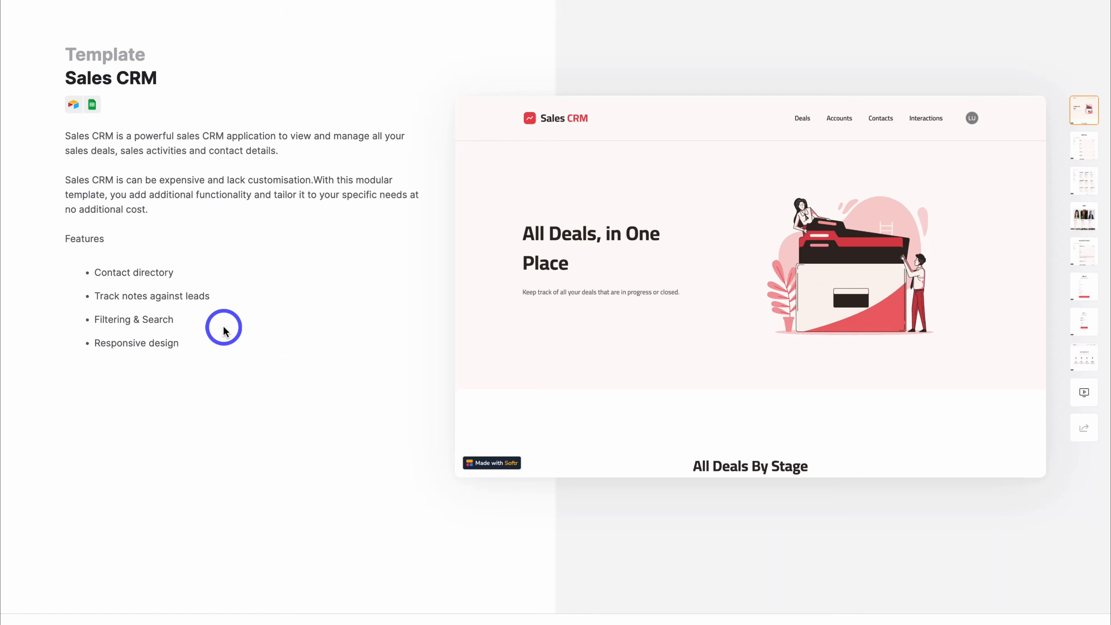
pyautogui.click(1084, 147)
pyautogui.click(1087, 184)
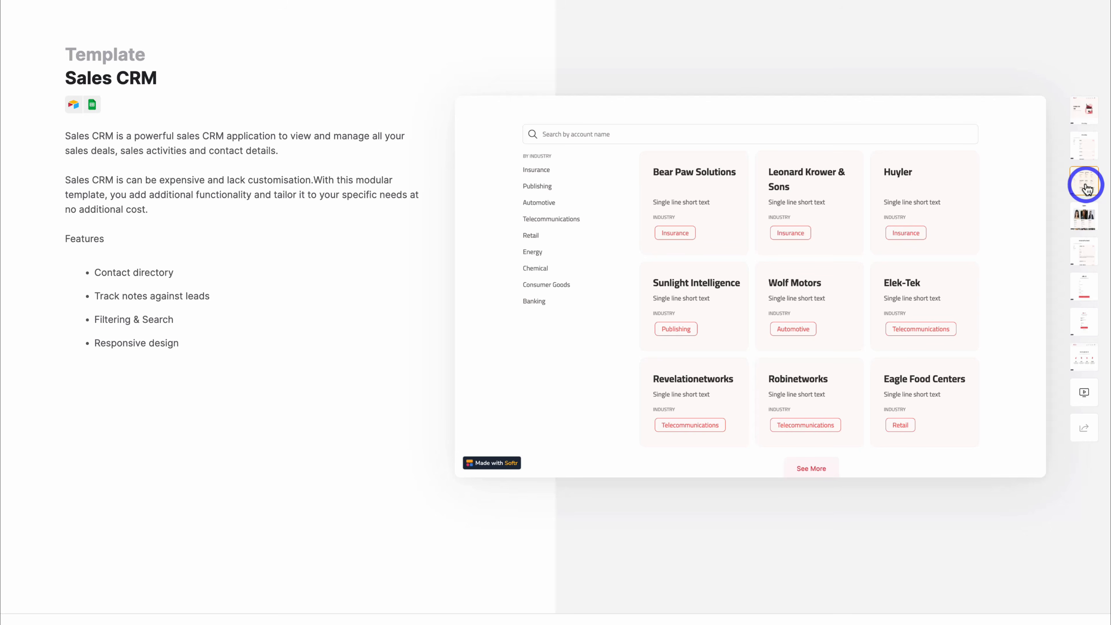
pyautogui.click(1084, 214)
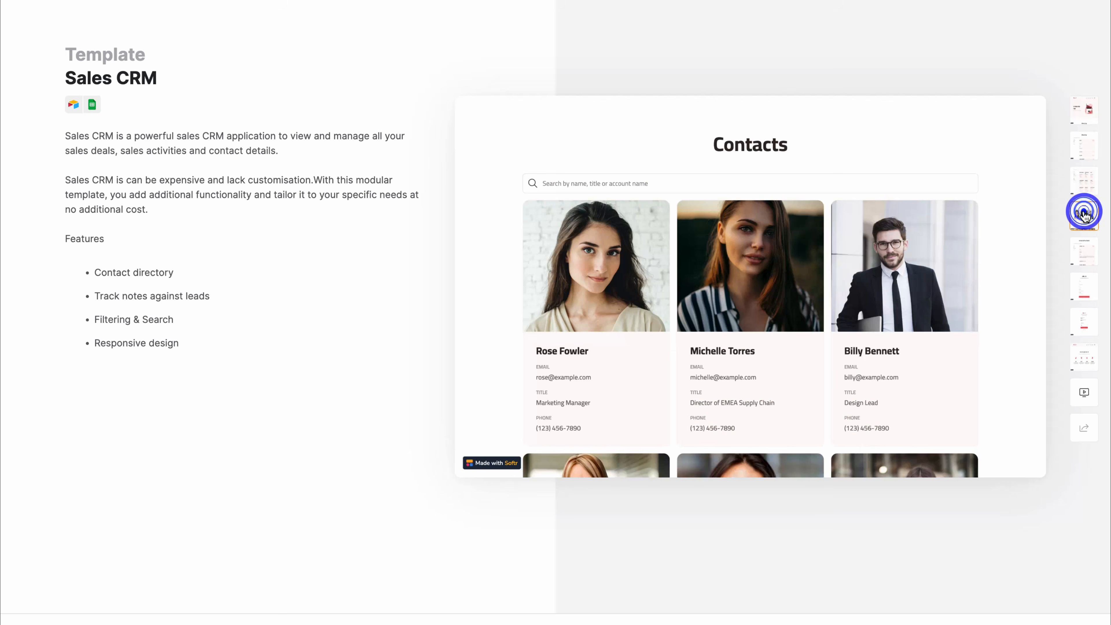
pyautogui.click(1085, 251)
pyautogui.click(1084, 287)
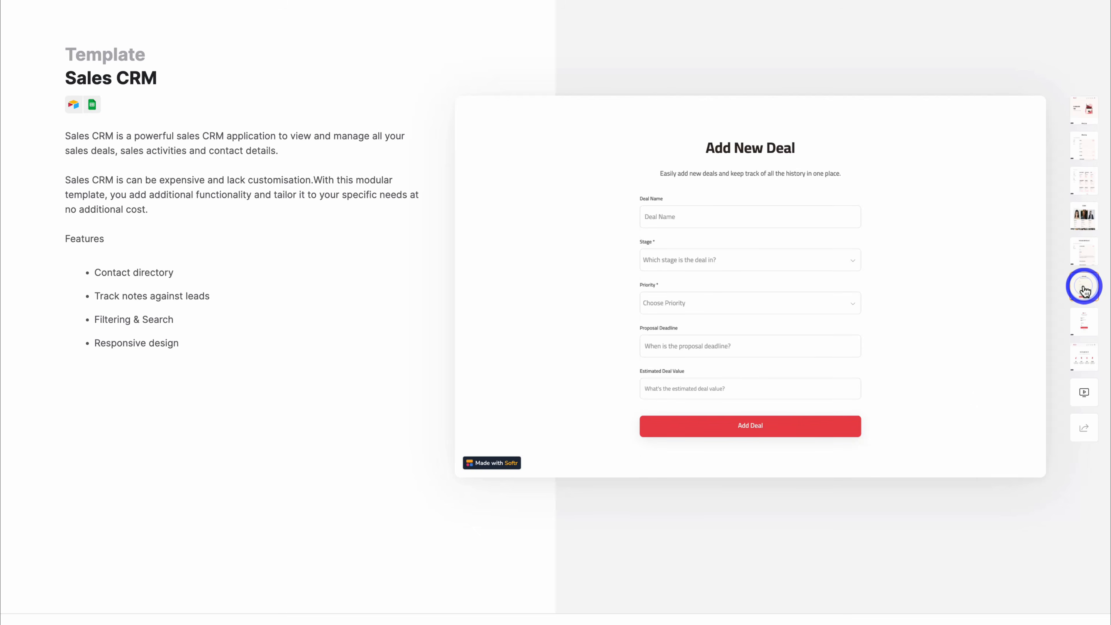
pyautogui.click(1084, 320)
pyautogui.scroll(-1, 1079, 323)
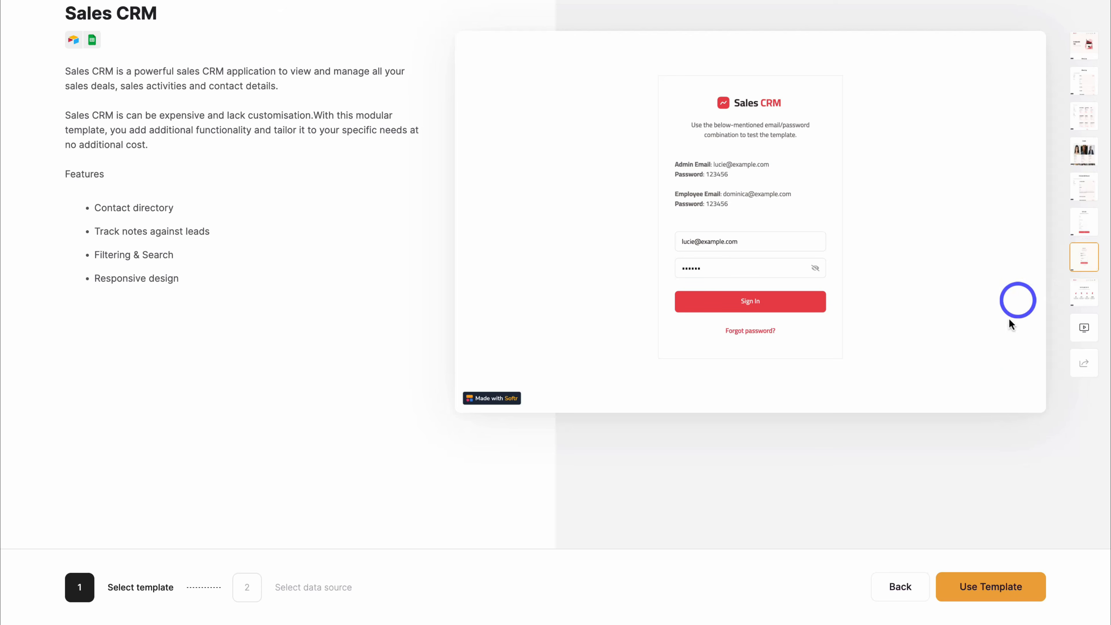
pyautogui.click(985, 589)
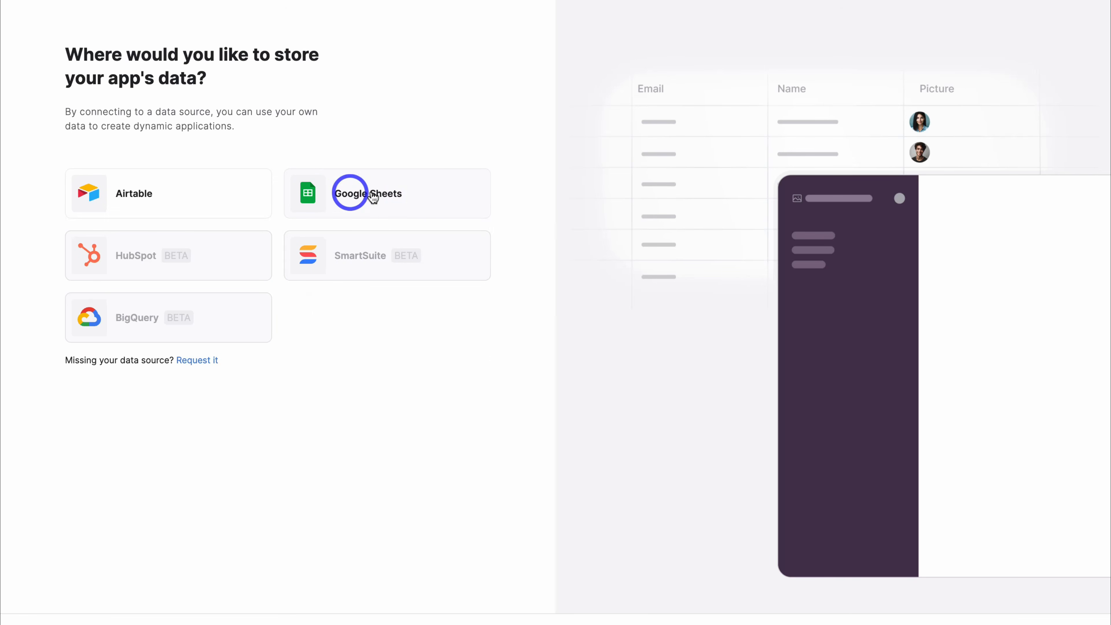
# - Choose Google Sheets for the app's data and grant Softr access through a Google account
pyautogui.click(439, 199)
pyautogui.scroll(-2, 439, 199)
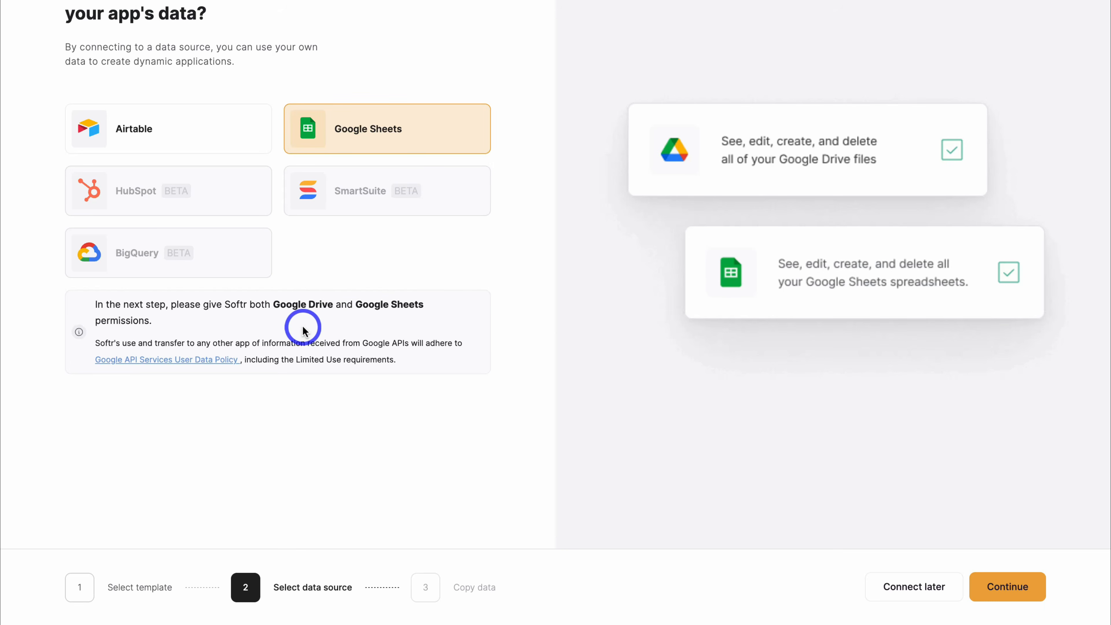
pyautogui.click(1007, 586)
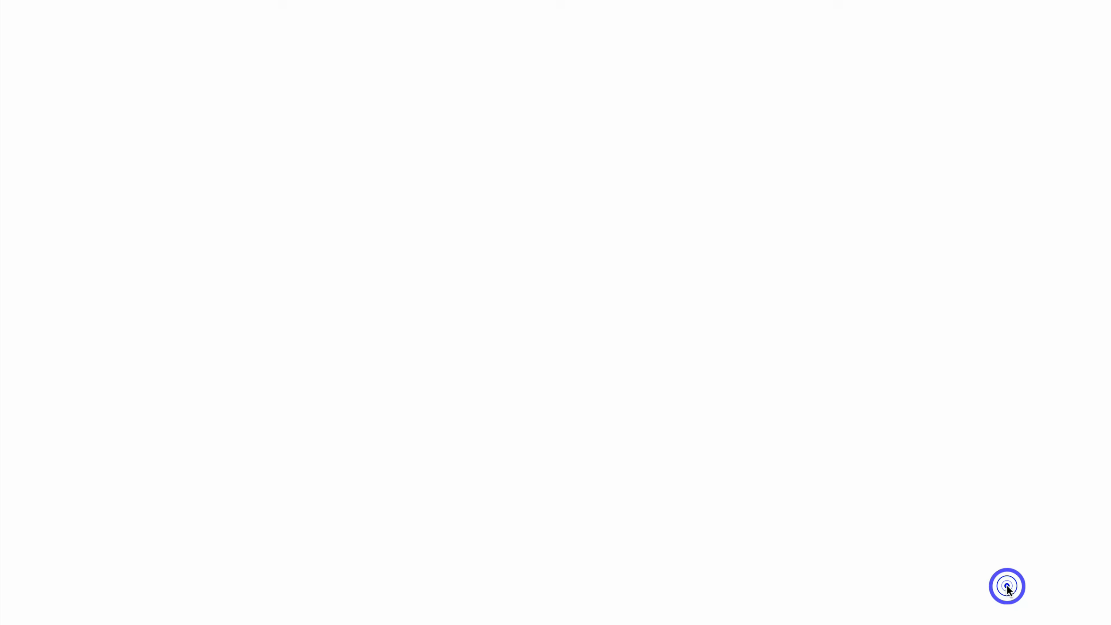
pyautogui.click(844, 285)
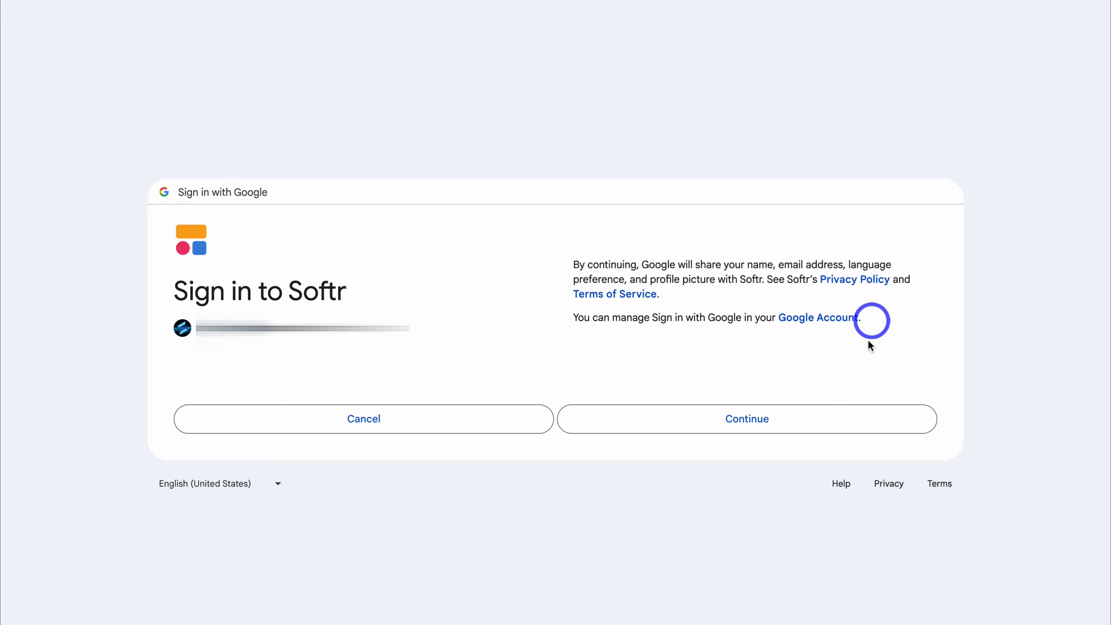
pyautogui.click(799, 415)
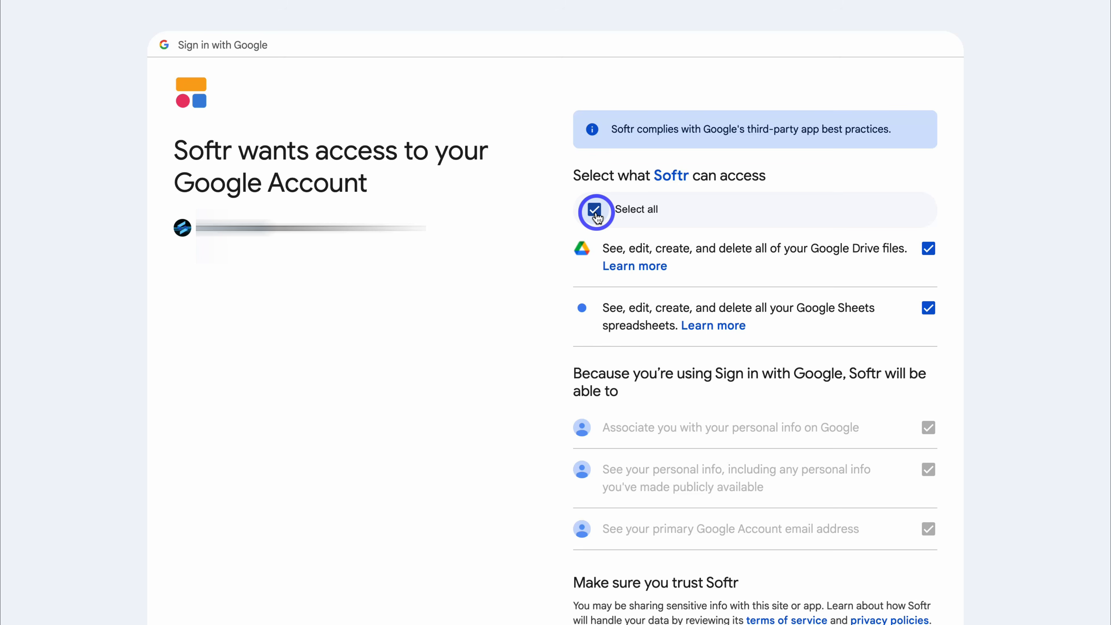
pyautogui.scroll(-4, 596, 216)
pyautogui.click(782, 552)
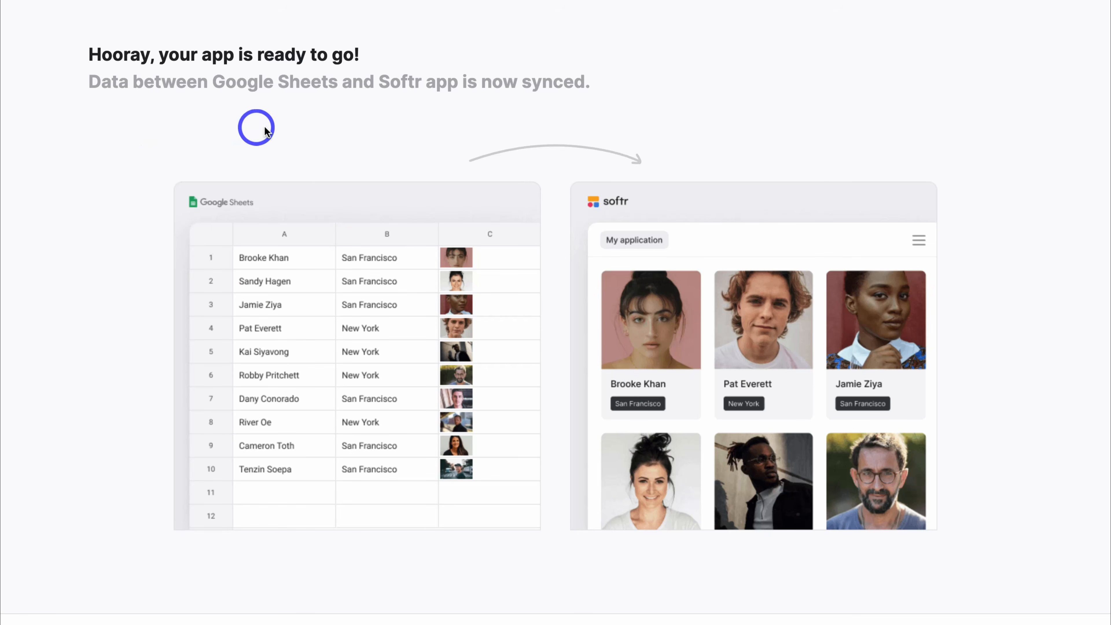
# - Open the newly created Sales CRM app in the editor
pyautogui.scroll(-2, 605, 47)
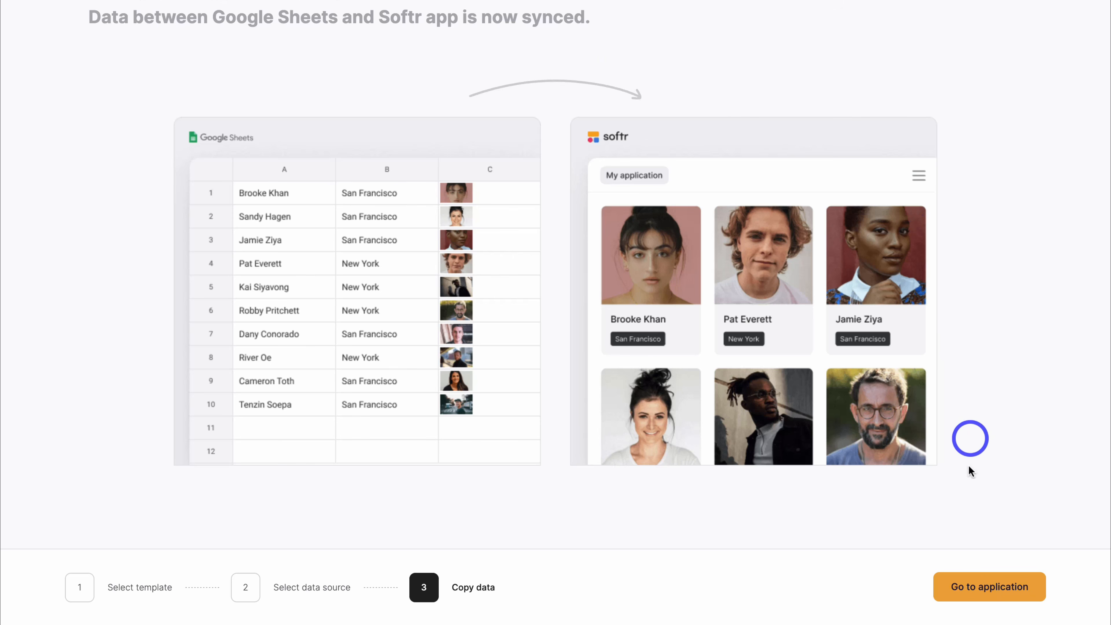
pyautogui.click(1022, 594)
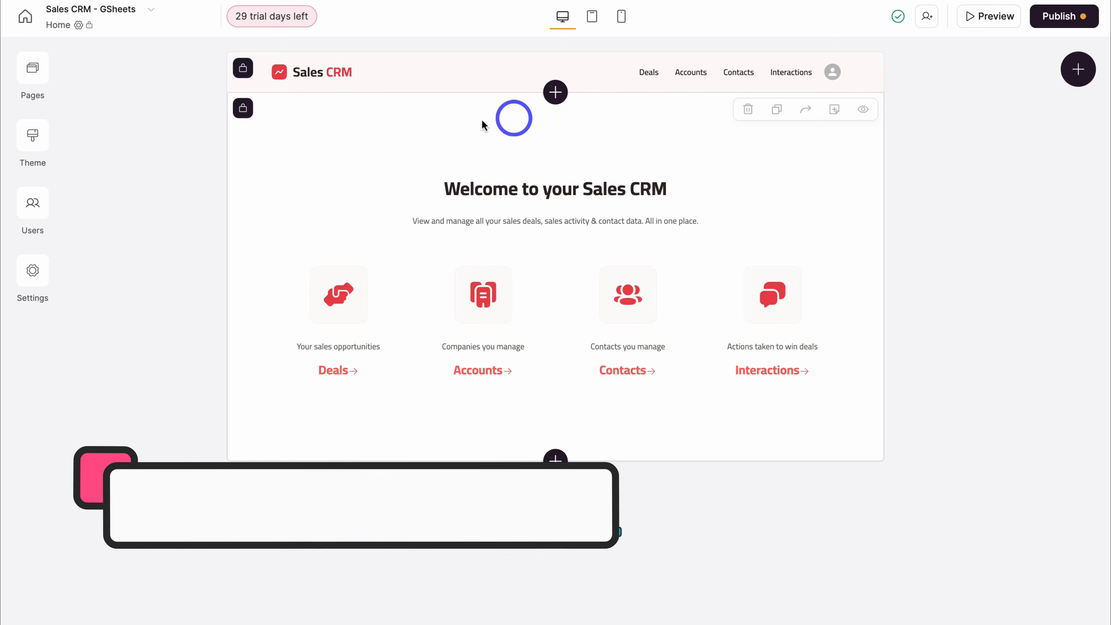
# - Open the Home page header's settings and briefly view the app's pages list
pyautogui.click(608, 80)
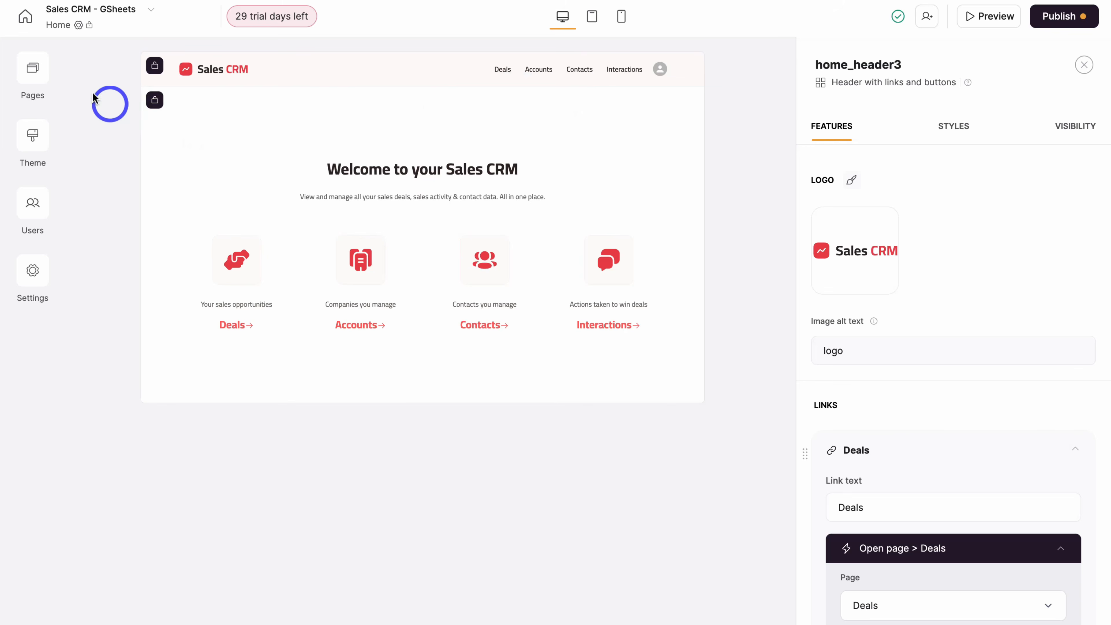
pyautogui.click(32, 70)
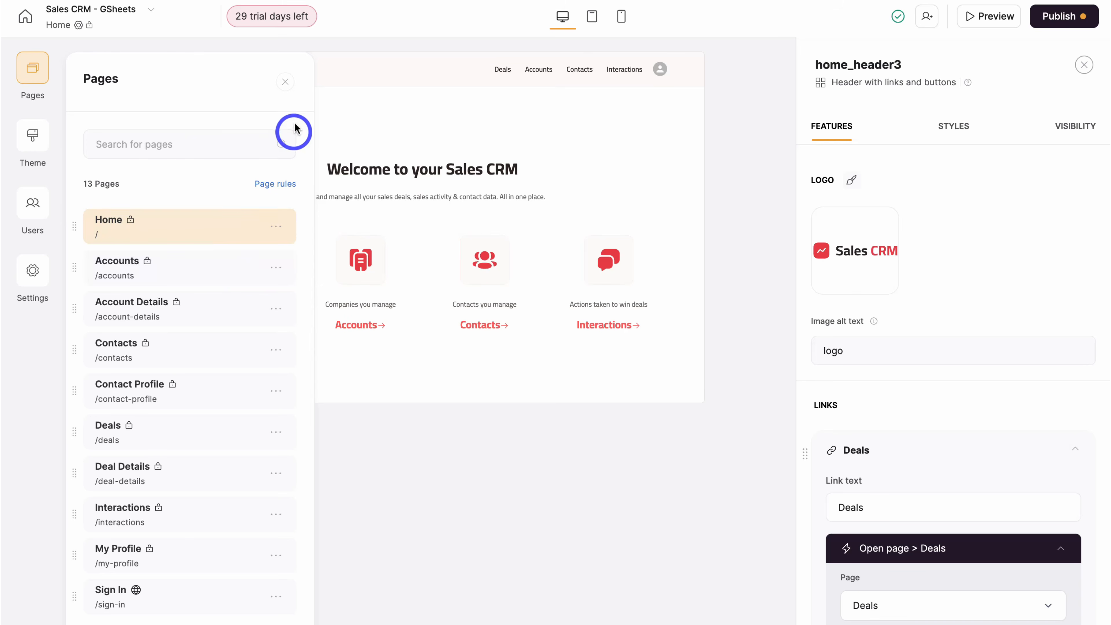
pyautogui.click(285, 84)
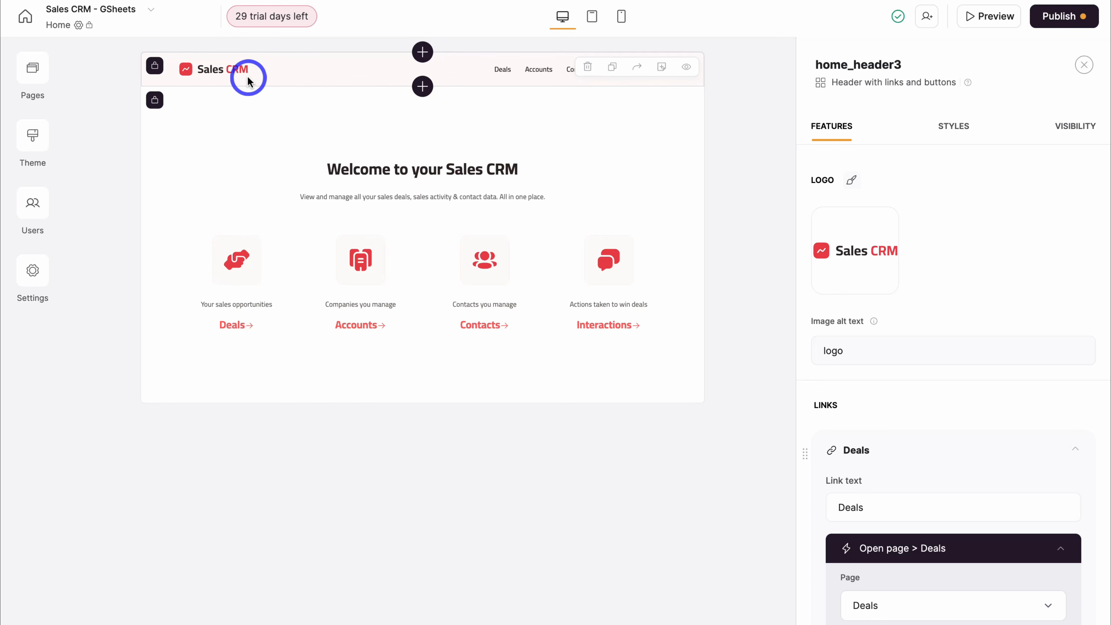
# - Upload Stews Consulting Logo wide as the header logo and select its alt text
pyautogui.click(843, 240)
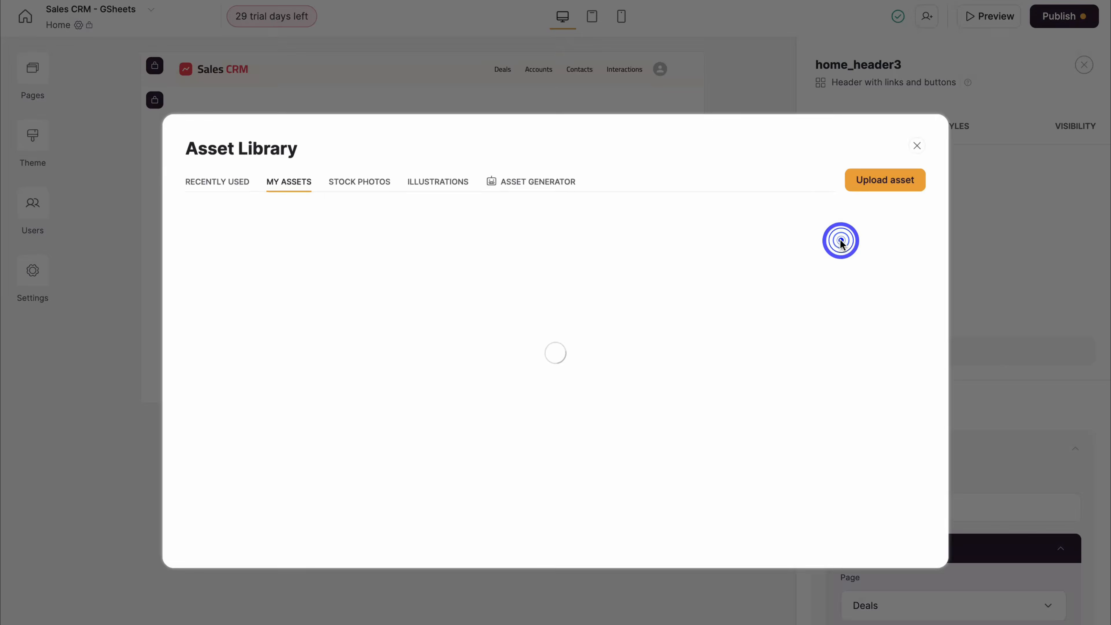
pyautogui.moveTo(883, 217)
pyautogui.click(877, 179)
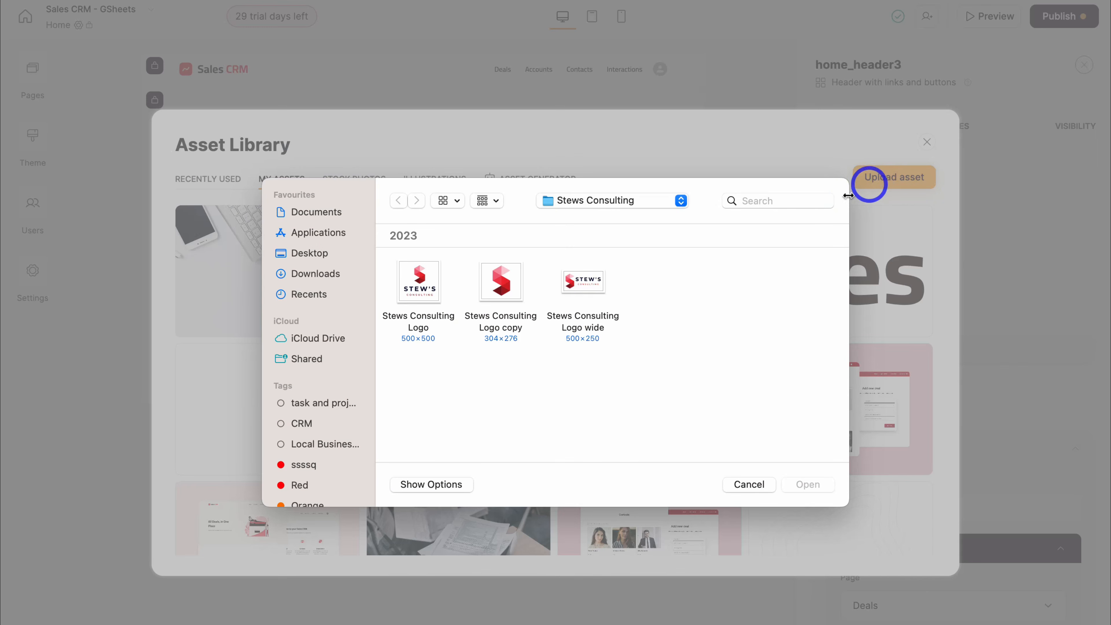
pyautogui.click(583, 280)
pyautogui.click(808, 484)
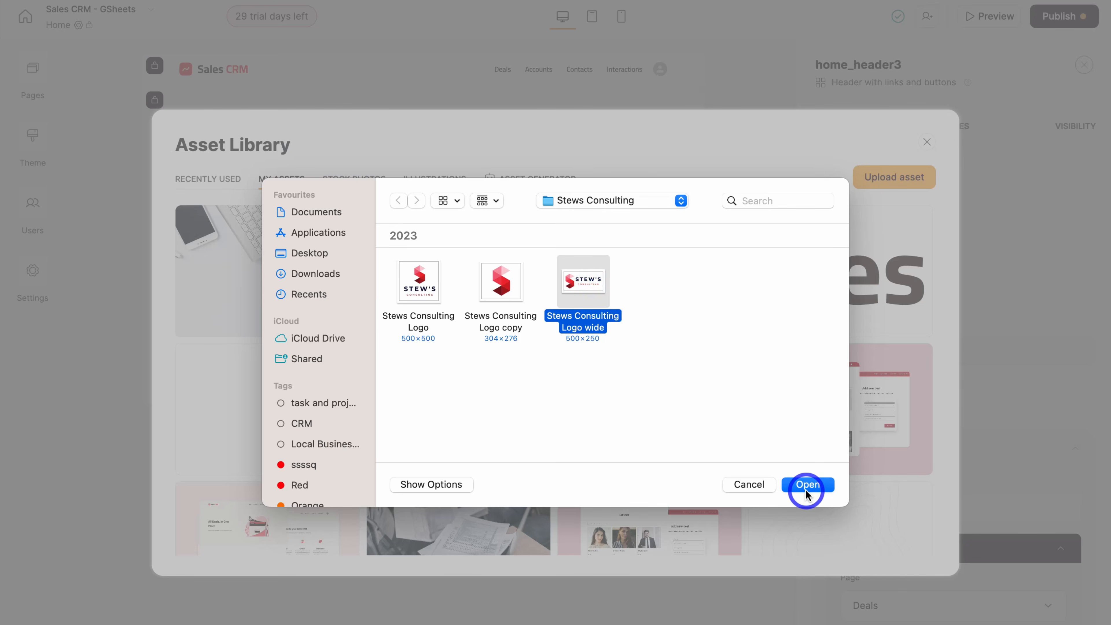
pyautogui.moveTo(254, 273)
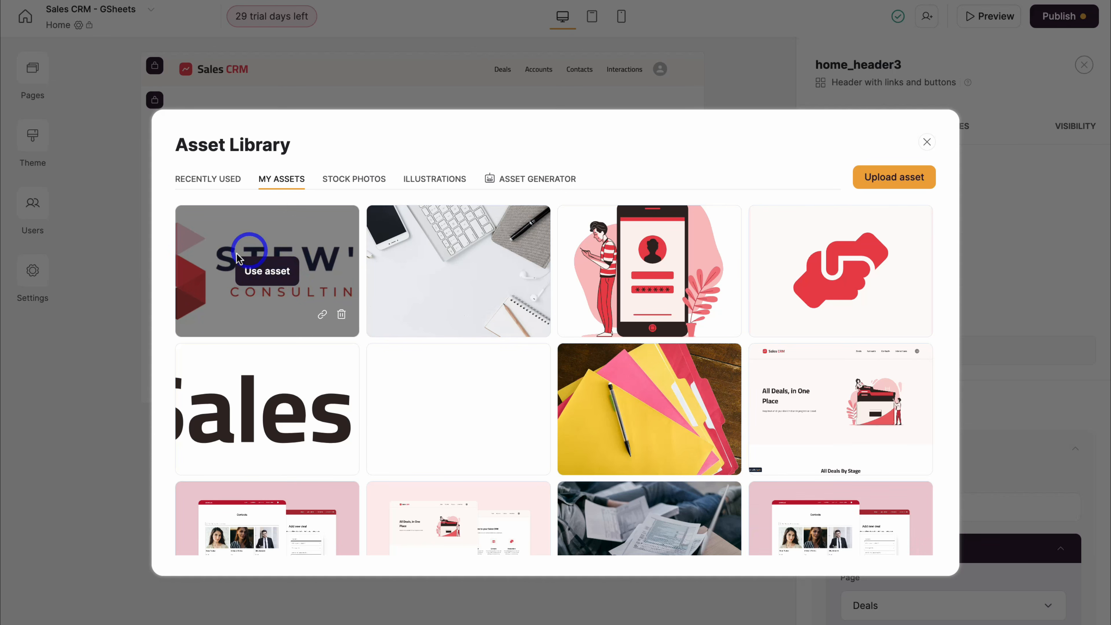
pyautogui.click(261, 275)
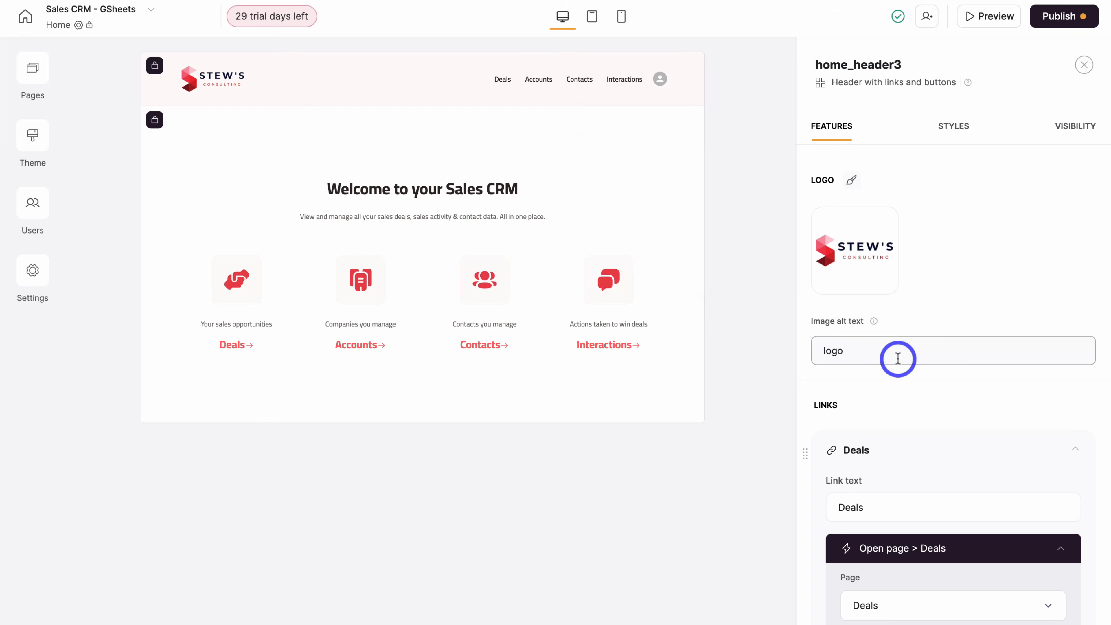
pyautogui.moveTo(863, 350); pyautogui.dragTo(818, 351)
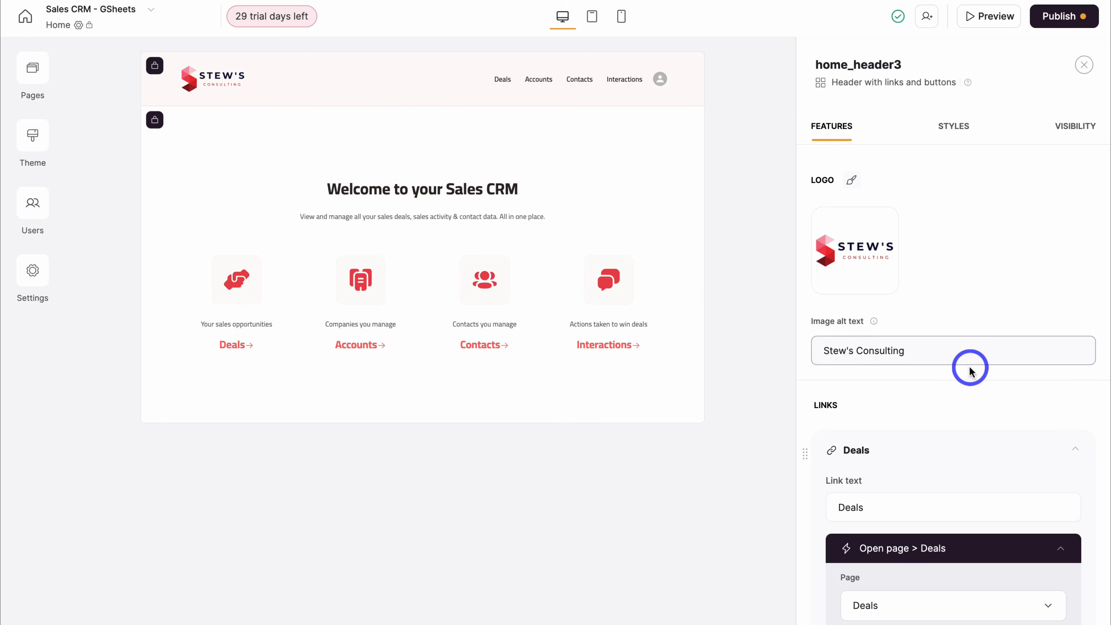
# - Scroll through the header's logo alt text and link settings, then back up slightly
pyautogui.scroll(-4, 970, 372)
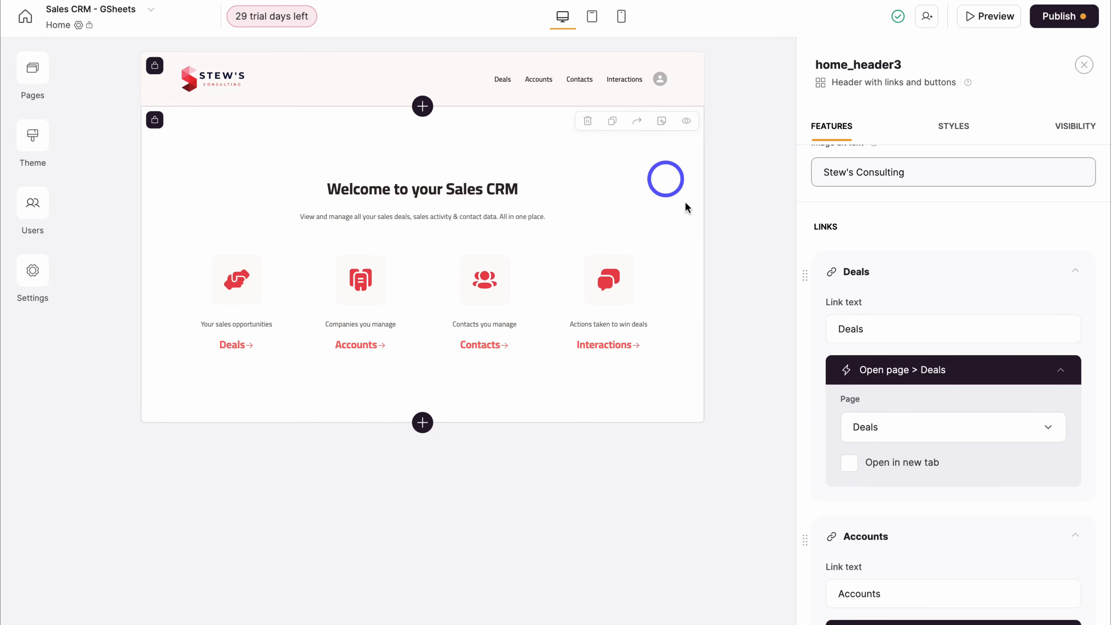
pyautogui.scroll(-10, 951, 376)
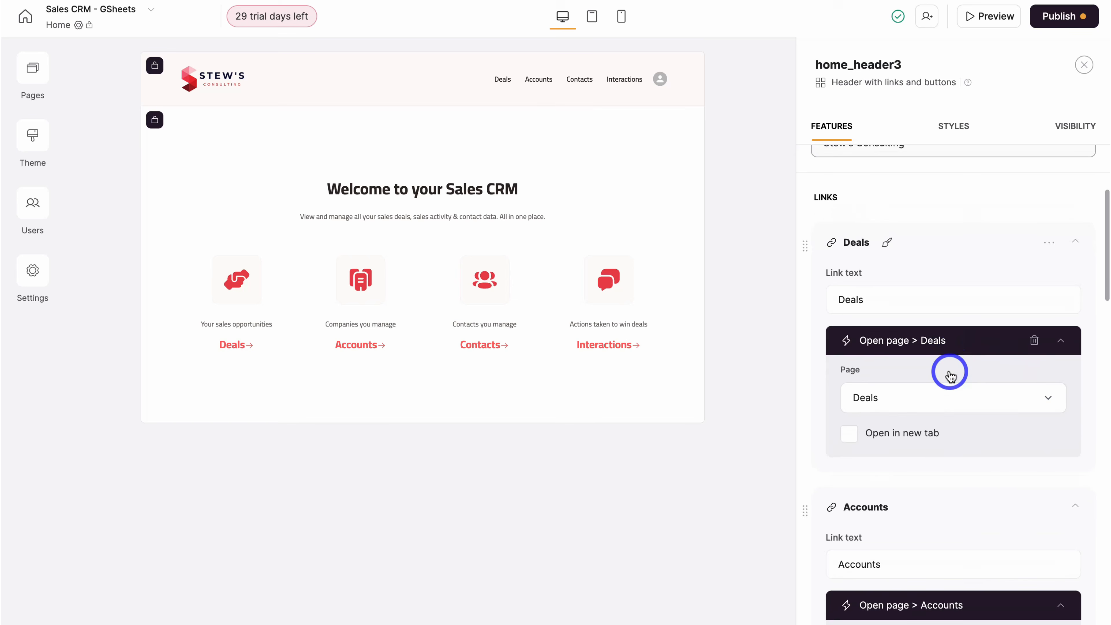
pyautogui.scroll(-5, 951, 376)
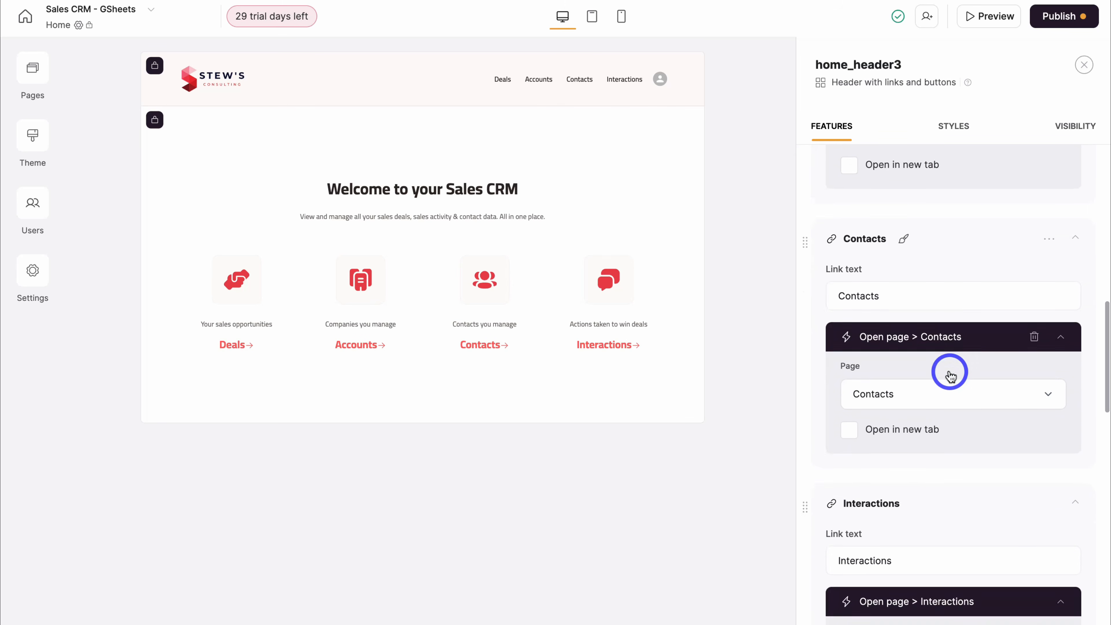
pyautogui.scroll(-1, 967, 381)
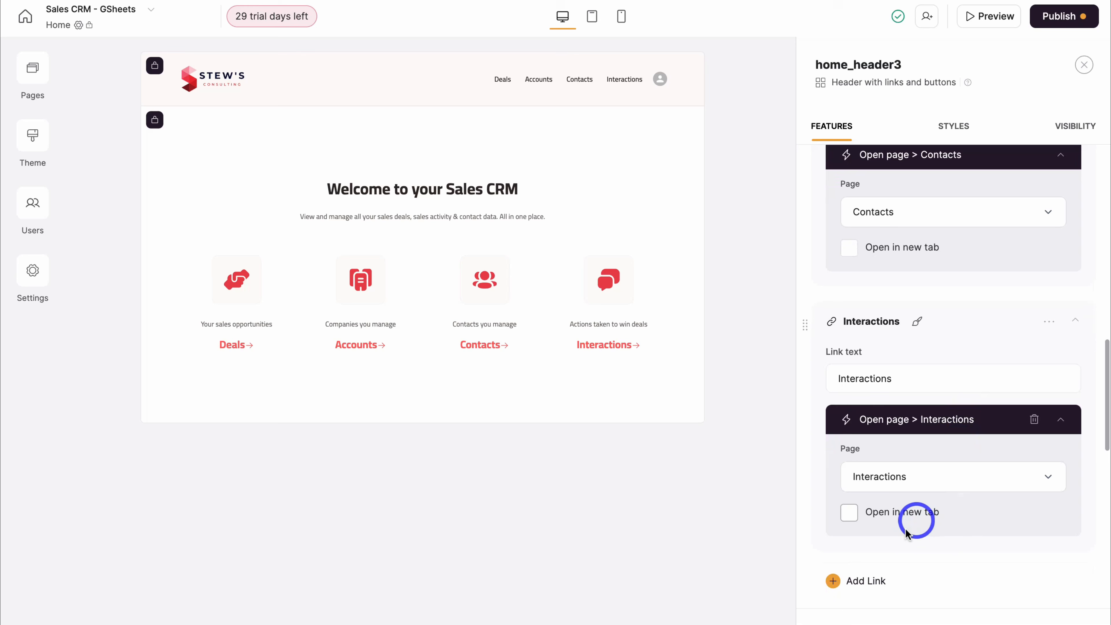
pyautogui.scroll(-2, 906, 586)
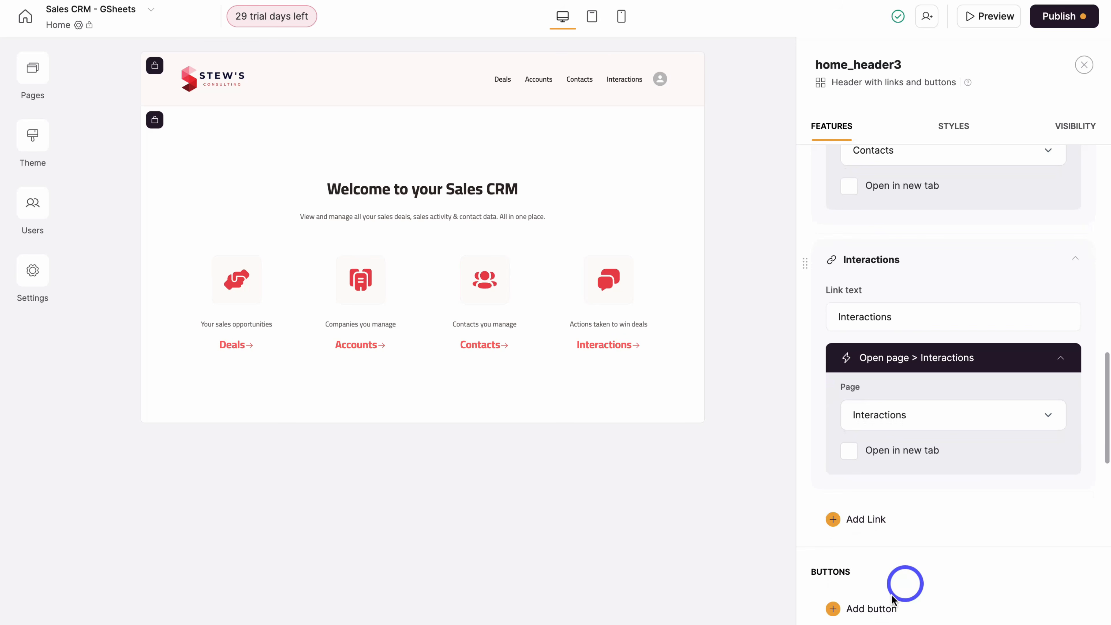
pyautogui.scroll(-3, 906, 615)
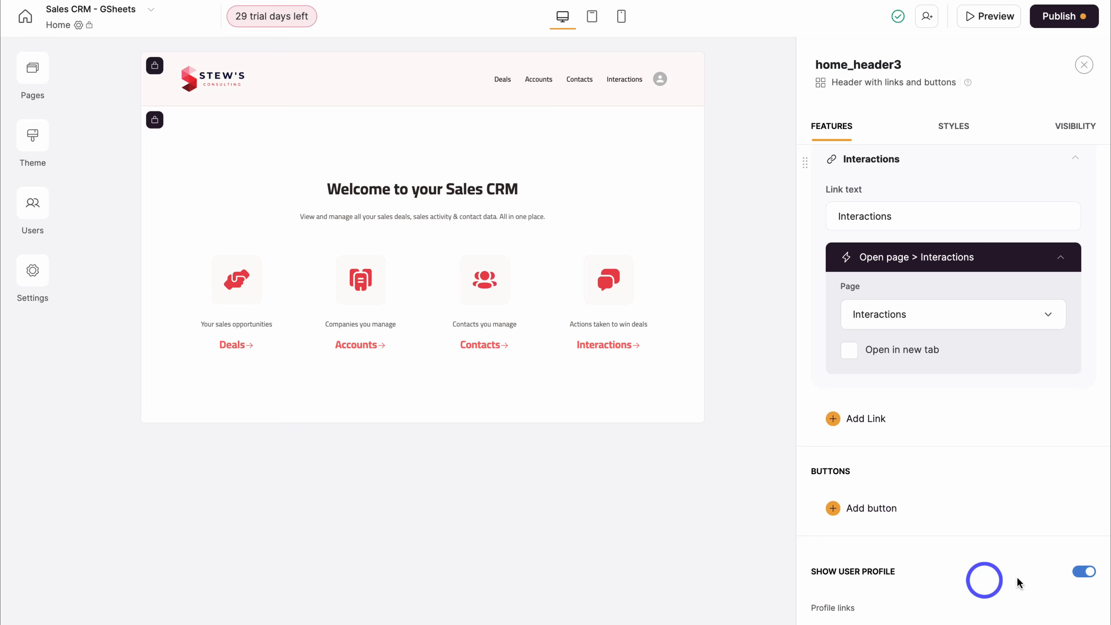
pyautogui.scroll(-2, 968, 577)
pyautogui.scroll(-10, 970, 579)
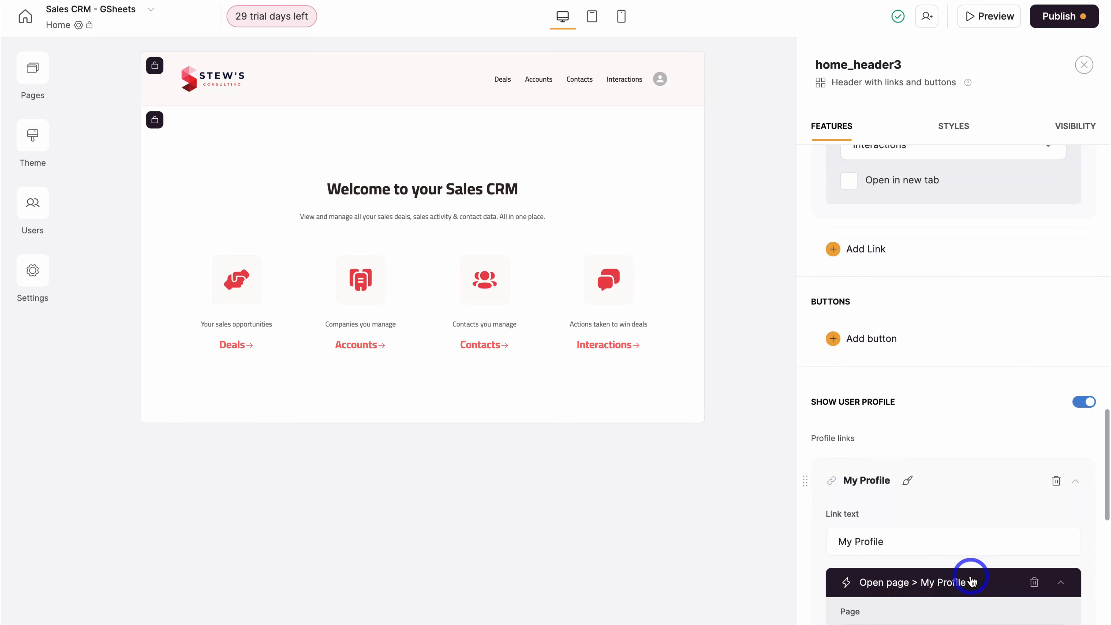
pyautogui.scroll(12, 970, 579)
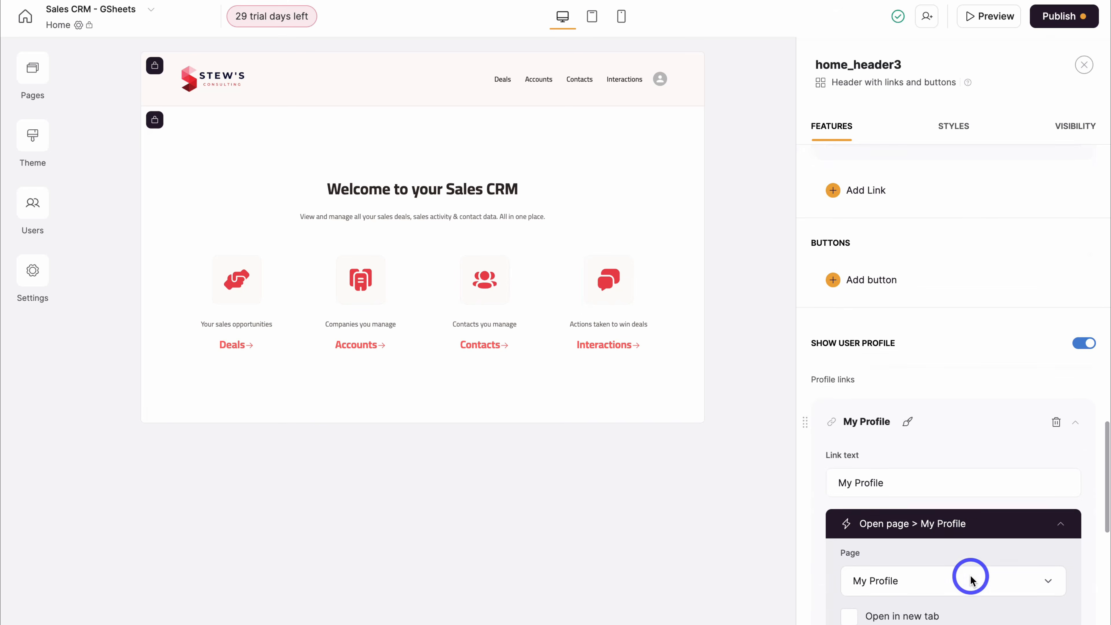
# - Raise the header's top padding, keep it visible to logged-in users, then edit the welcome grid's Title
pyautogui.click(955, 136)
pyautogui.moveTo(879, 226)
pyautogui.mouseDown()
pyautogui.moveTo(975, 225)
pyautogui.moveTo(879, 225)
pyautogui.mouseUp()
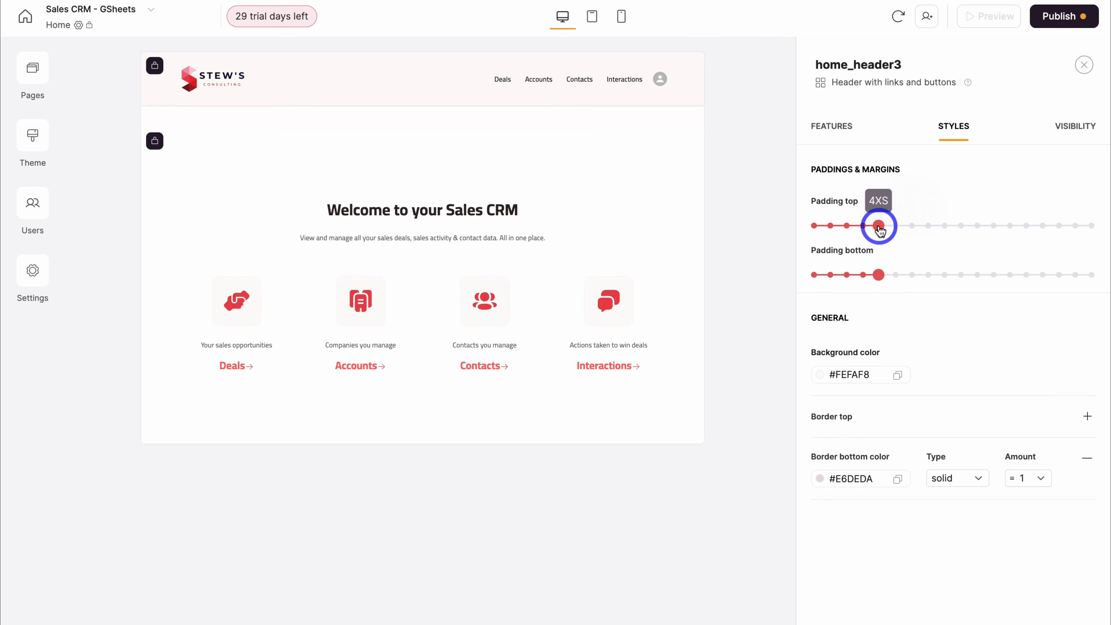
pyautogui.click(1076, 129)
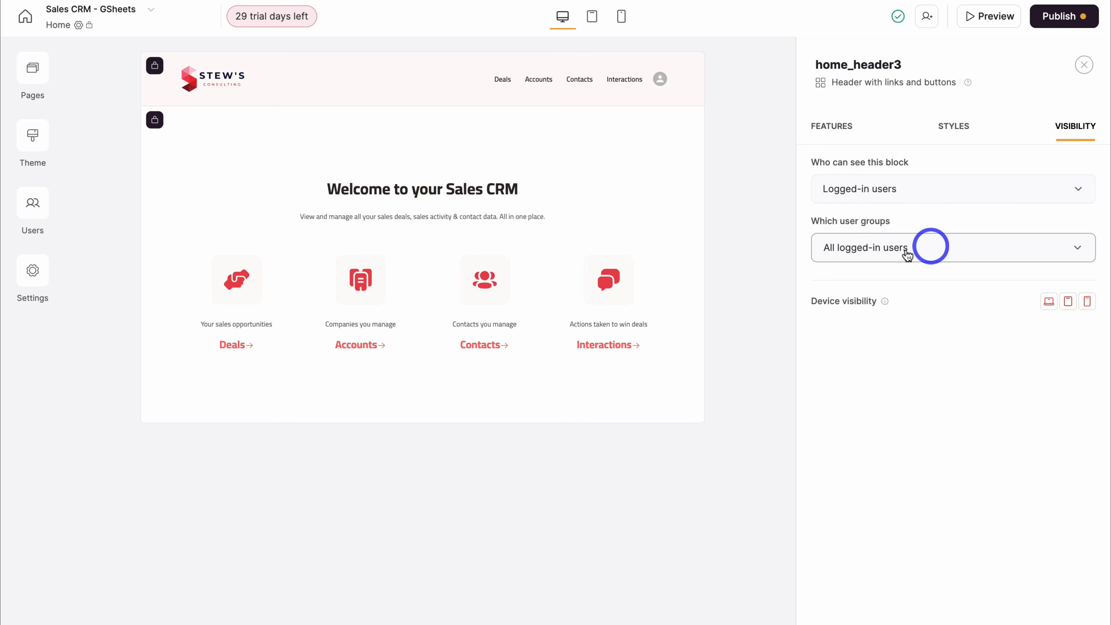
pyautogui.click(1061, 192)
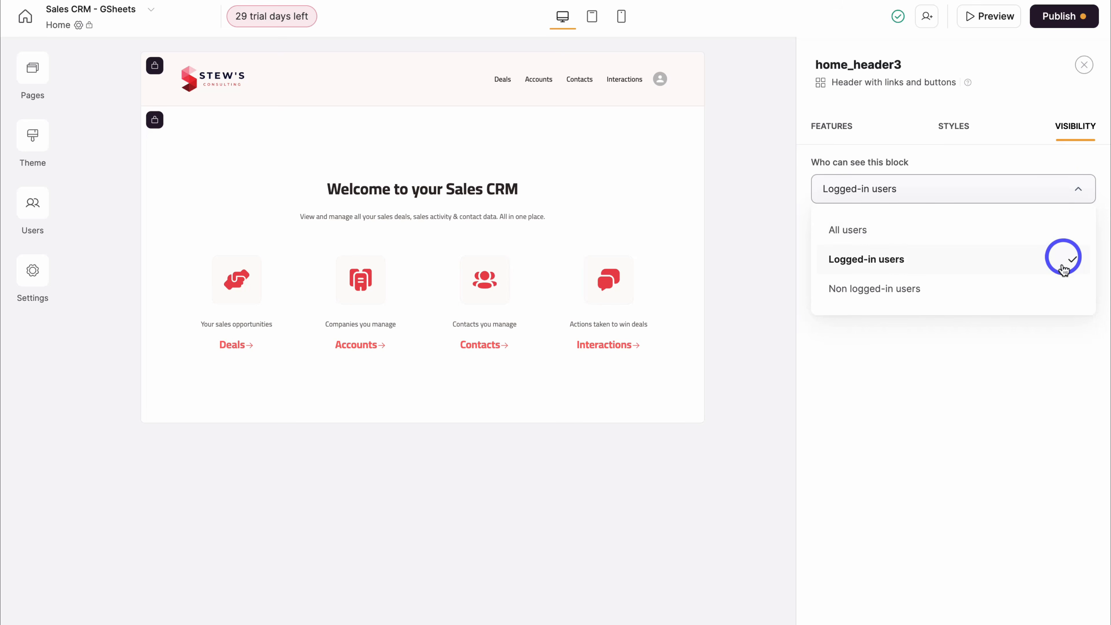
pyautogui.click(1050, 189)
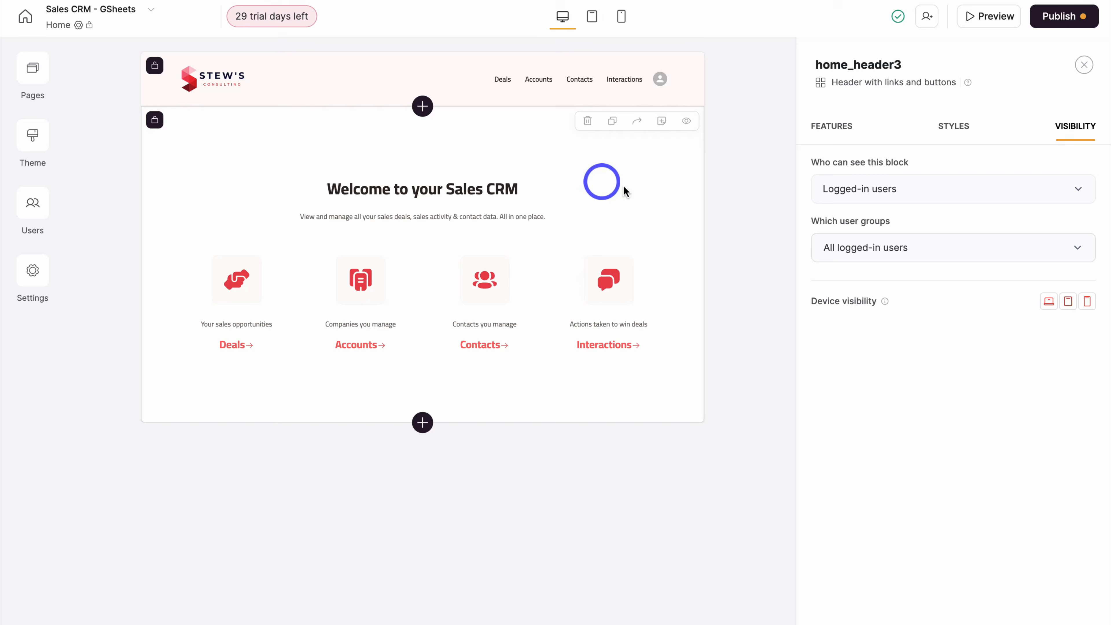
pyautogui.click(642, 184)
pyautogui.click(856, 224)
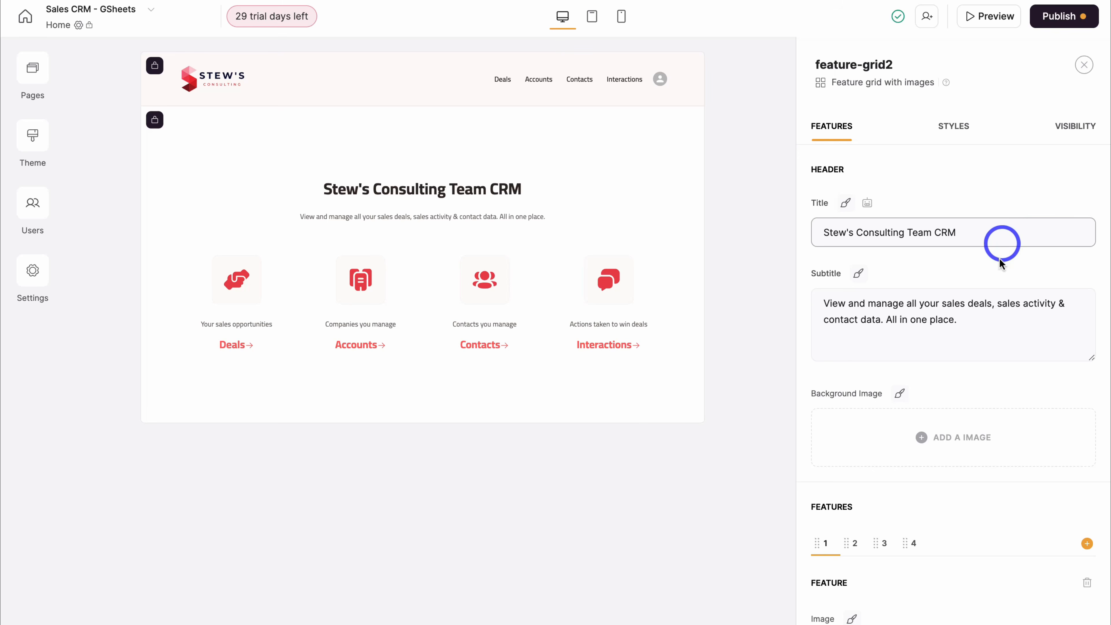
# - Select the grid subtitle and step through its four features, ending on Interactions ('Actions taken to win deals')
pyautogui.moveTo(985, 315); pyautogui.dragTo(822, 305)
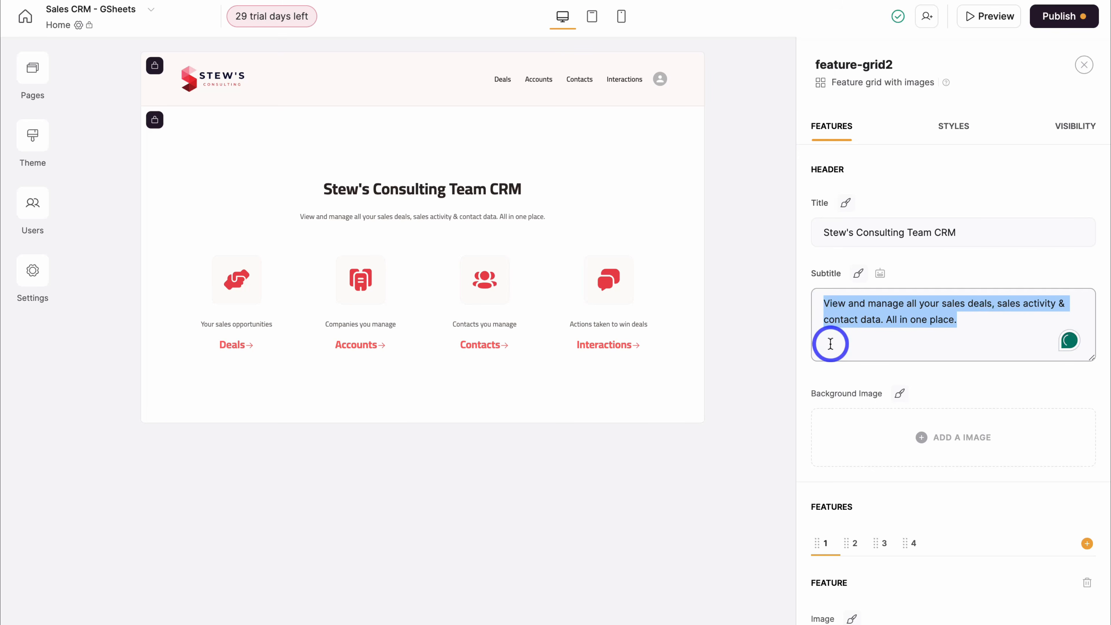
pyautogui.click(880, 446)
pyautogui.scroll(-5, 902, 444)
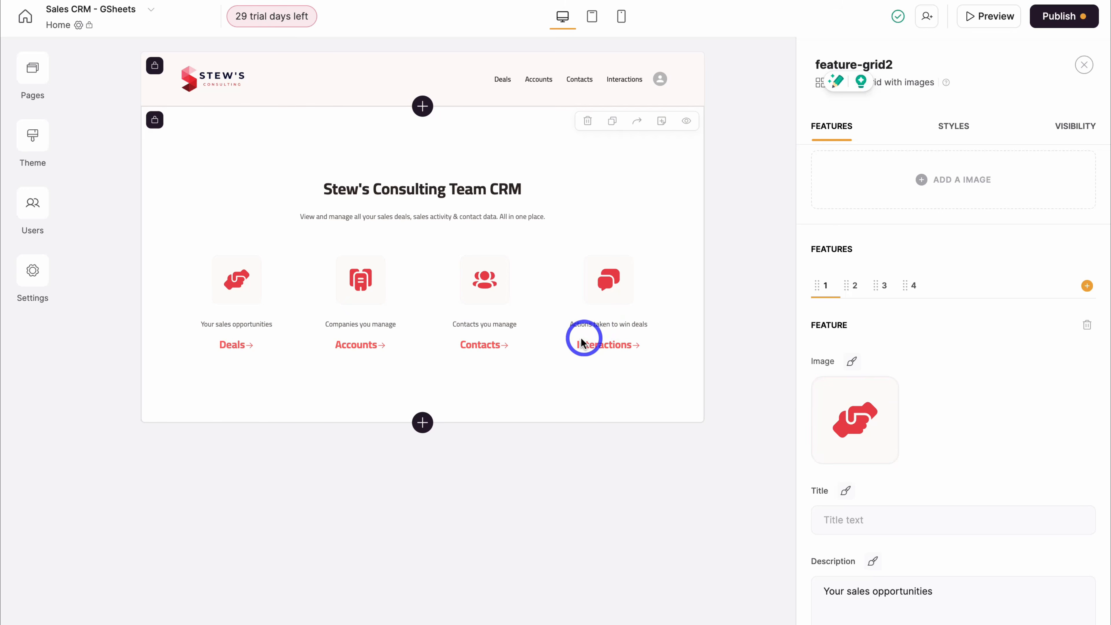
pyautogui.click(855, 287)
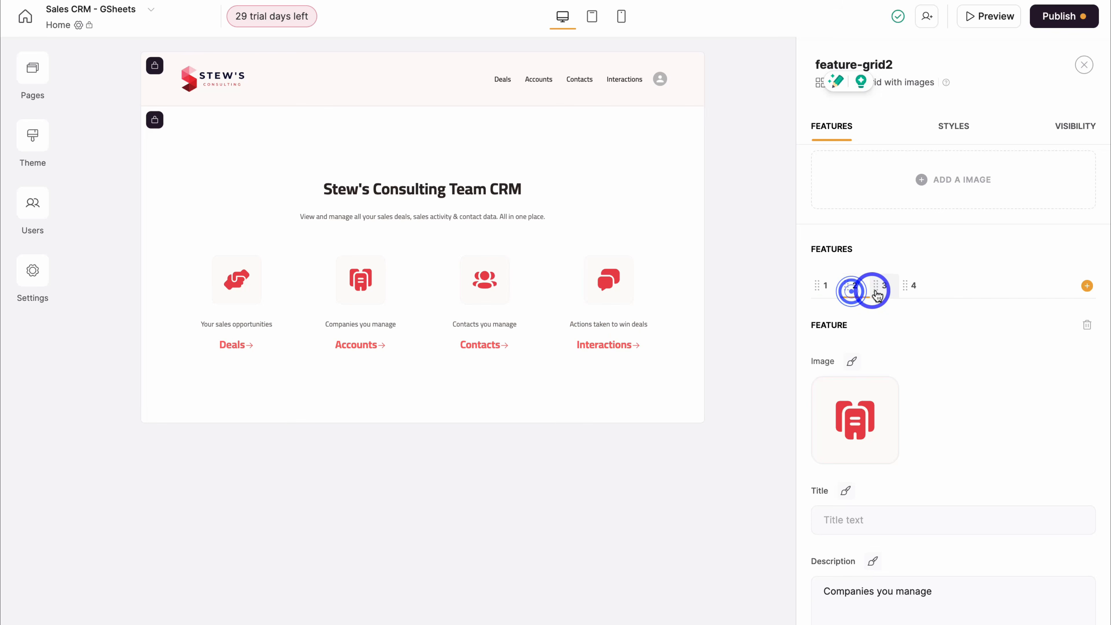
pyautogui.click(883, 289)
pyautogui.click(908, 288)
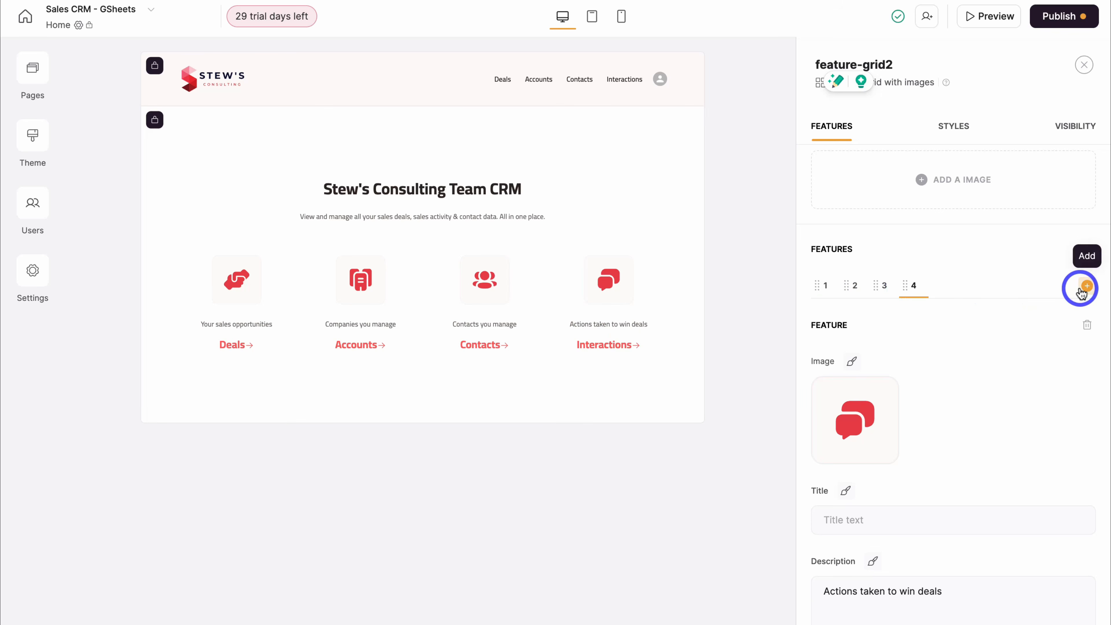
pyautogui.scroll(-4, 958, 379)
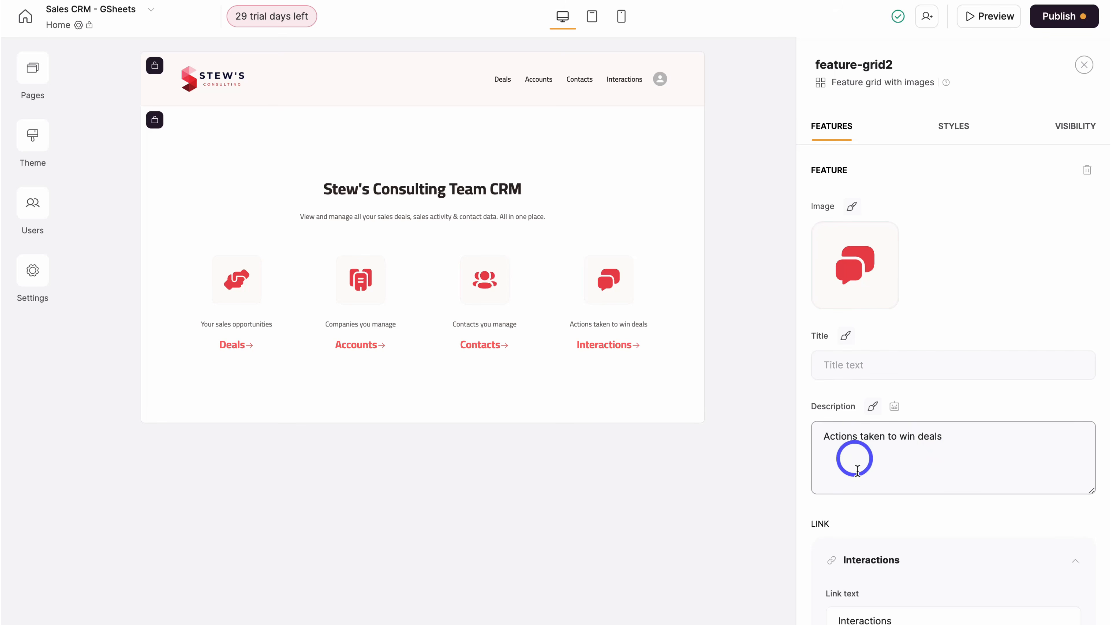
pyautogui.scroll(-3, 919, 459)
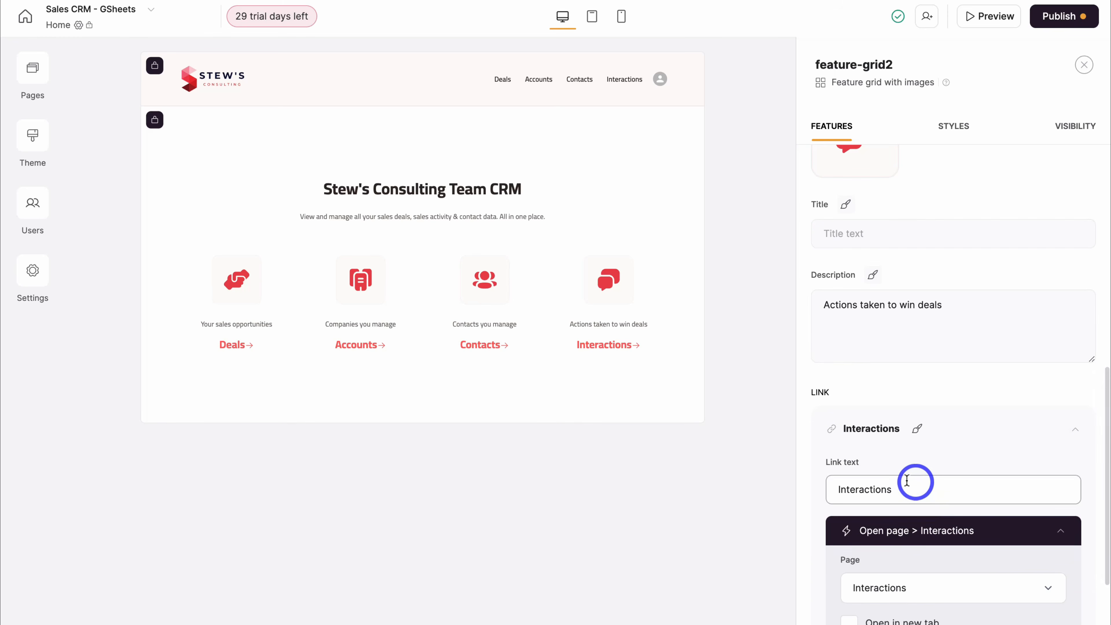
pyautogui.scroll(9, 933, 506)
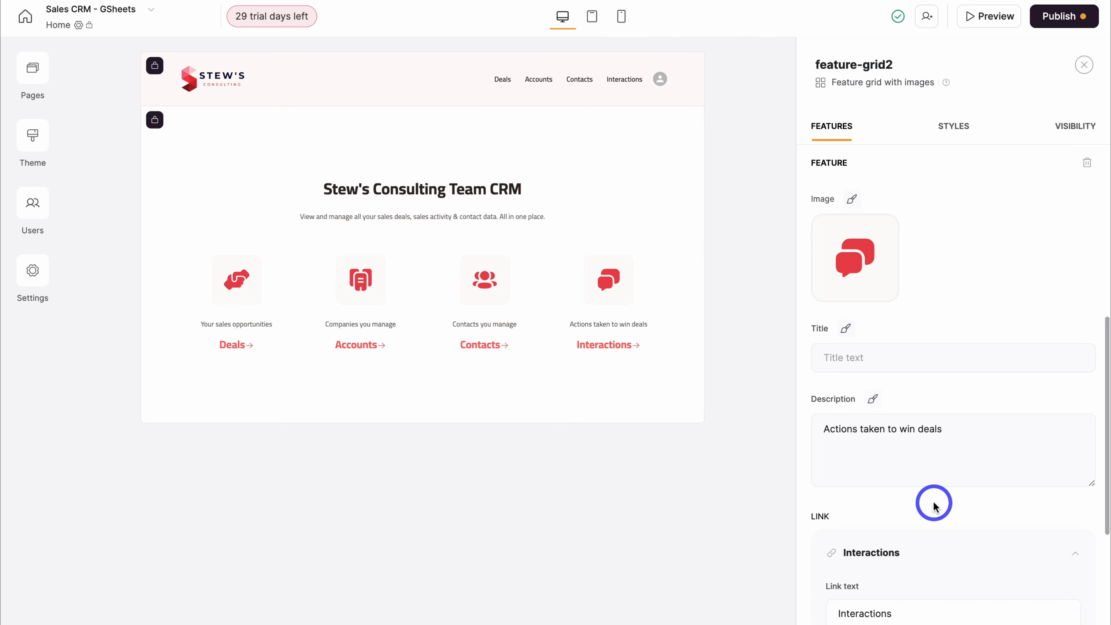
pyautogui.scroll(5, 934, 505)
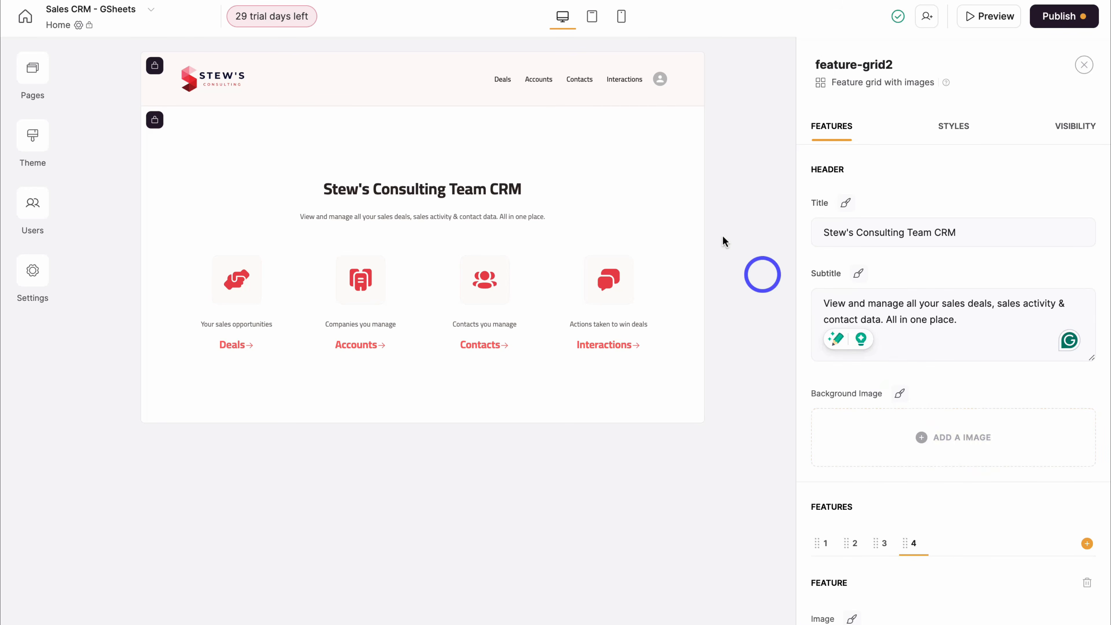
pyautogui.click(596, 25)
pyautogui.click(621, 20)
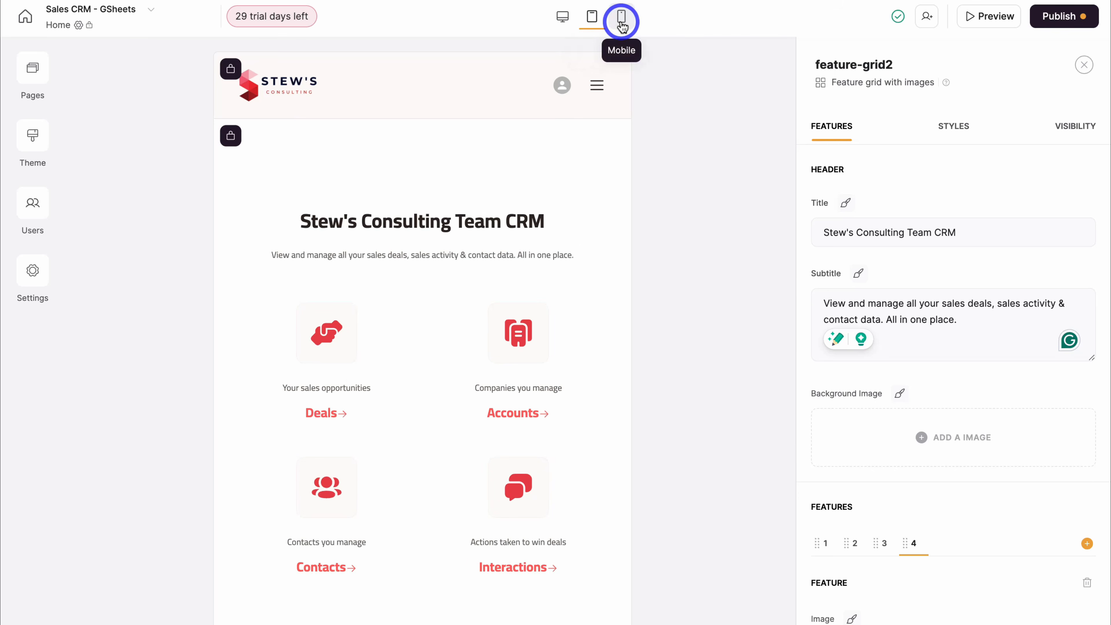
pyautogui.click(470, 151)
pyautogui.scroll(-8, 470, 151)
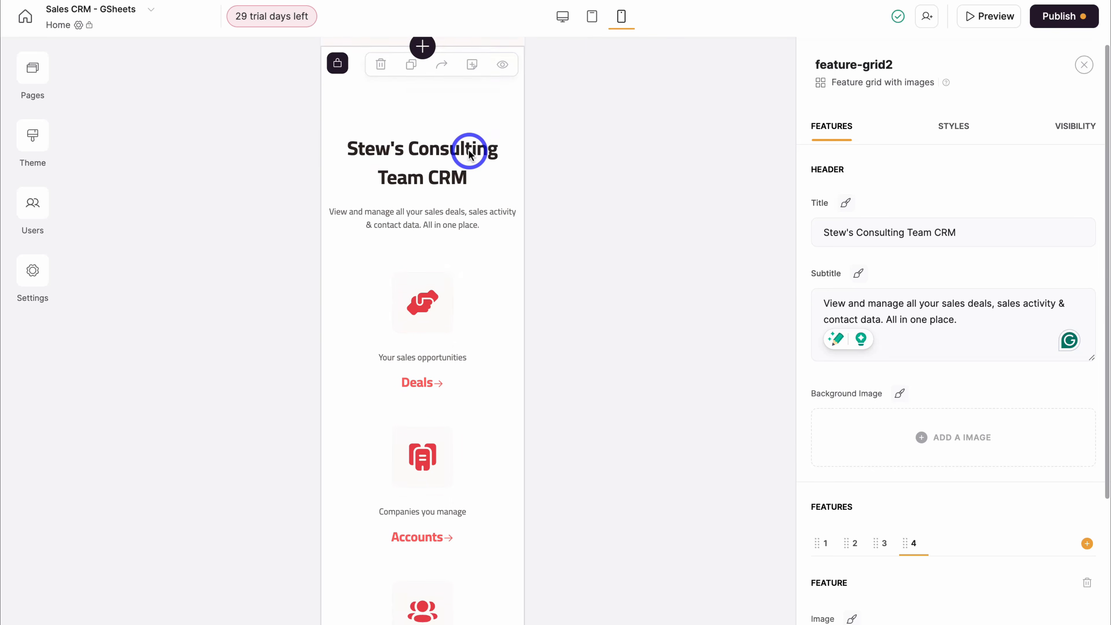
pyautogui.scroll(8, 470, 152)
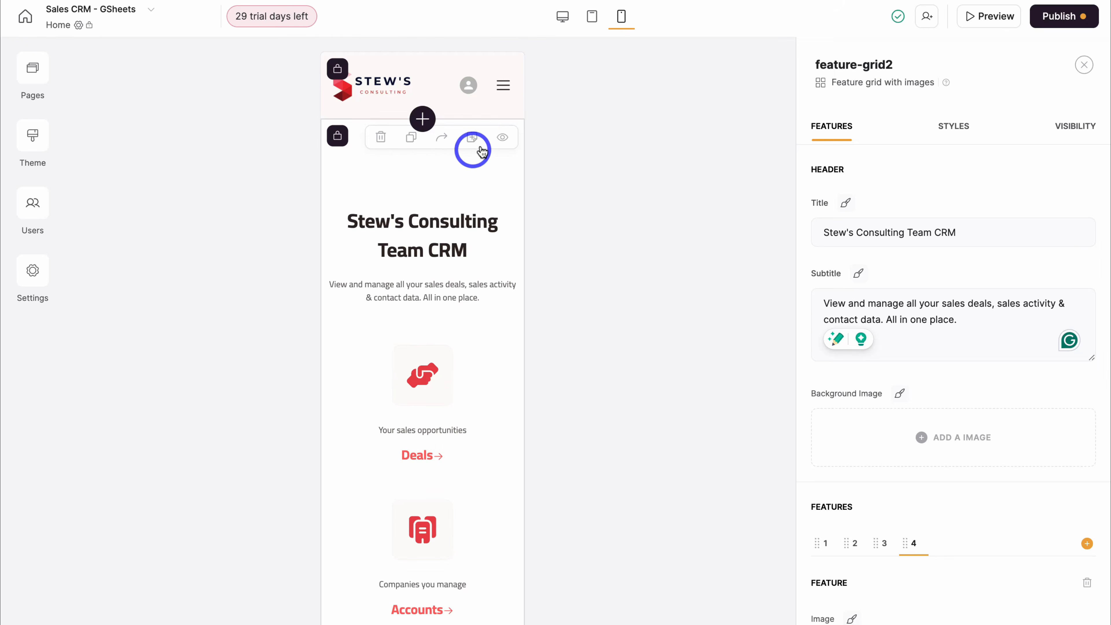
pyautogui.click(560, 24)
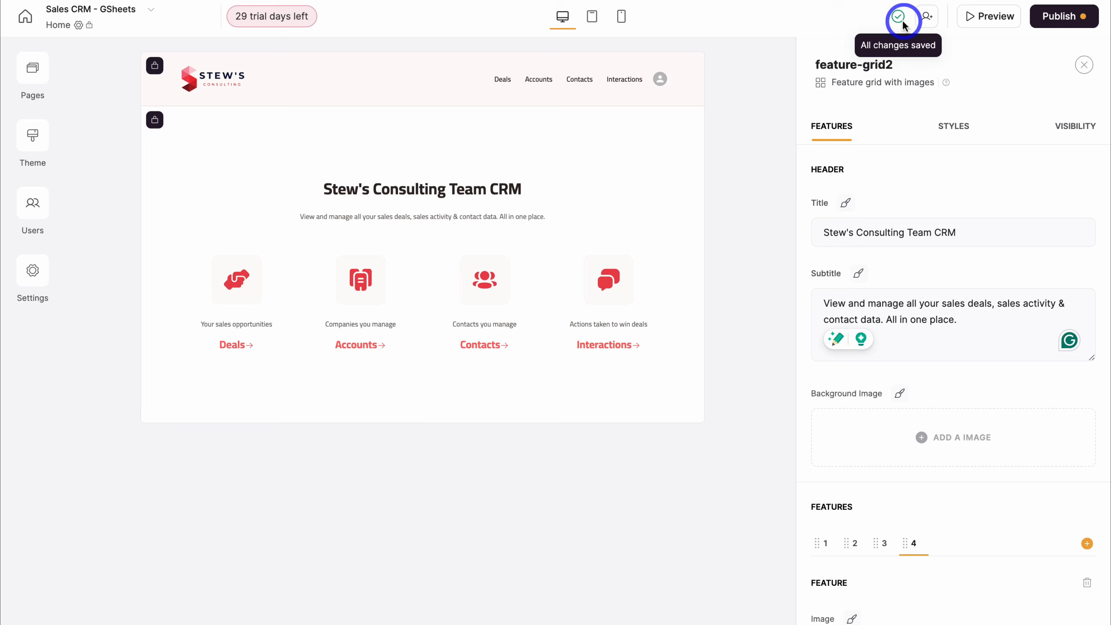
# - Review the app Theme's fonts and colors, then go to the Users page
pyautogui.click(35, 135)
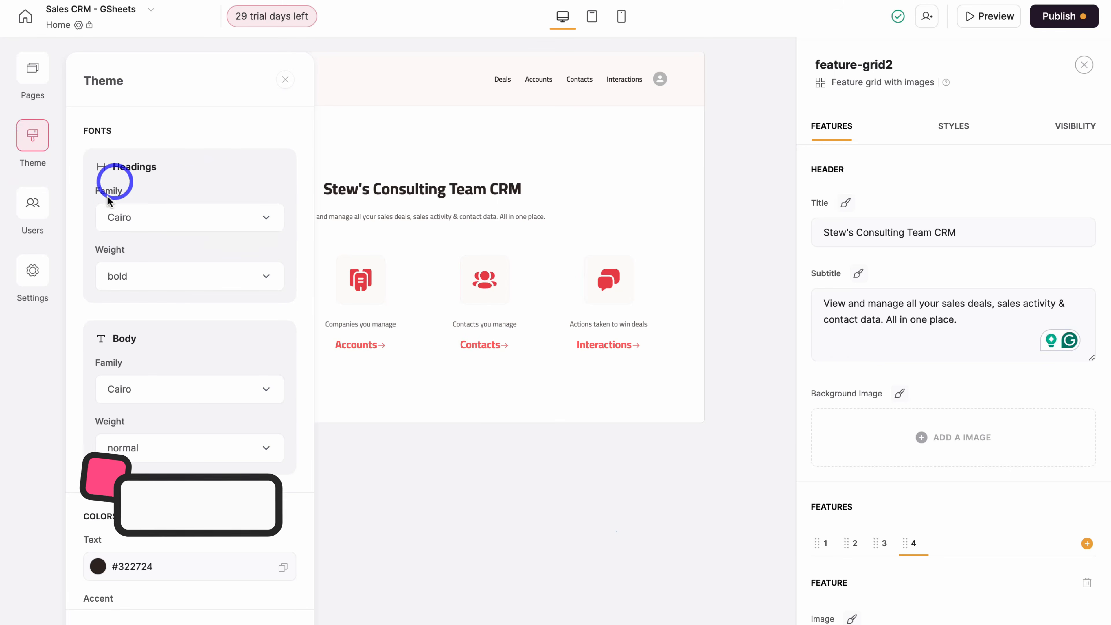
pyautogui.scroll(-6, 198, 232)
pyautogui.scroll(-5, 198, 236)
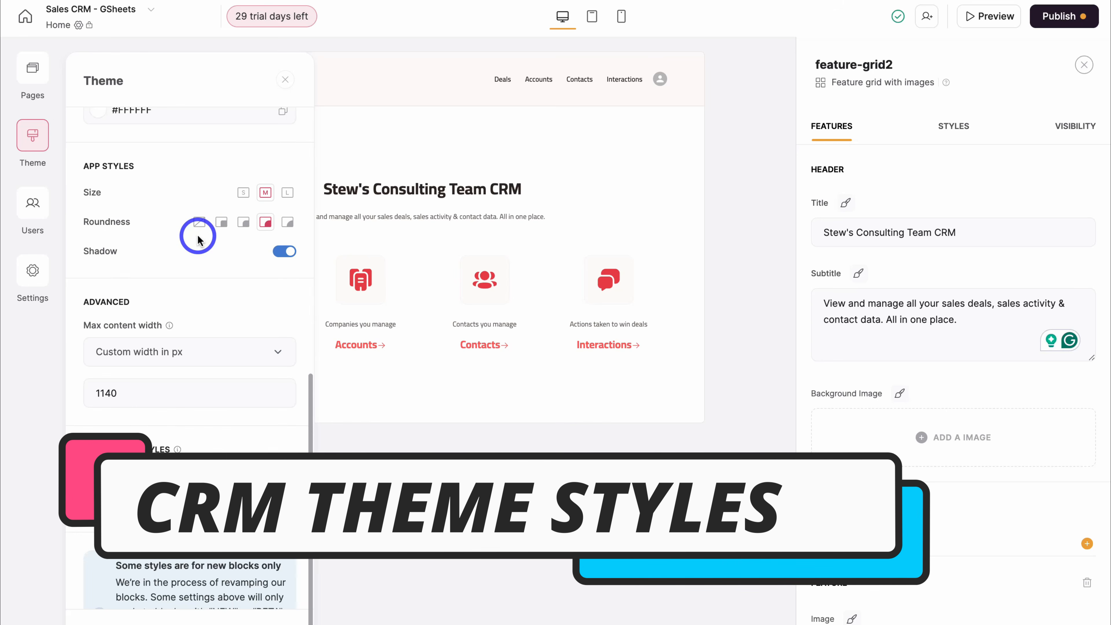
pyautogui.scroll(8, 238, 241)
pyautogui.scroll(4, 240, 249)
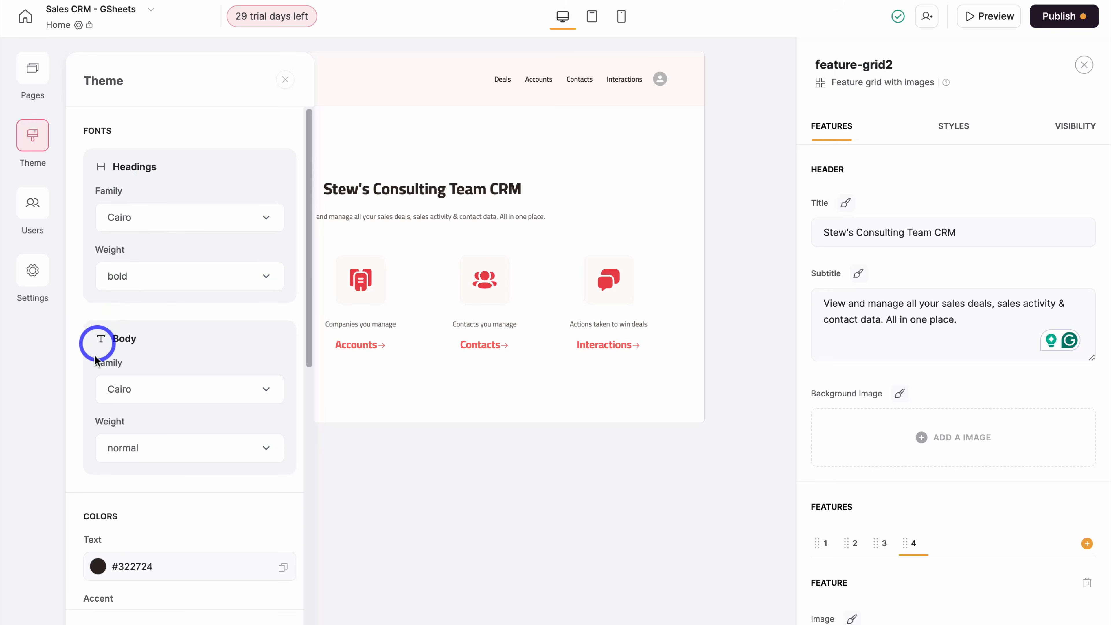
pyautogui.scroll(-6, 167, 363)
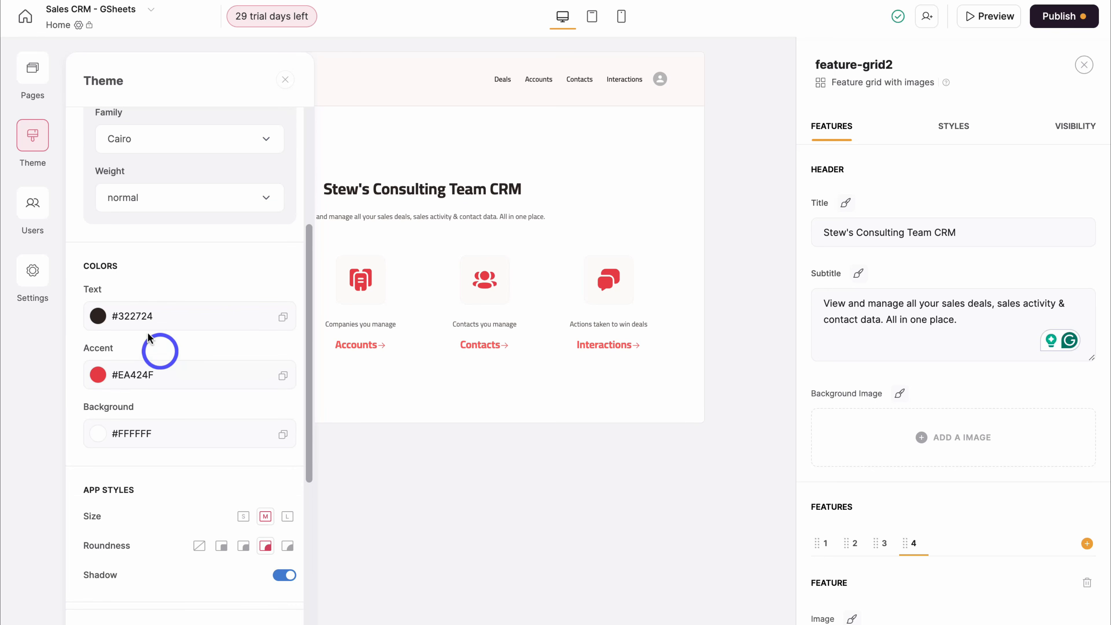
pyautogui.click(33, 205)
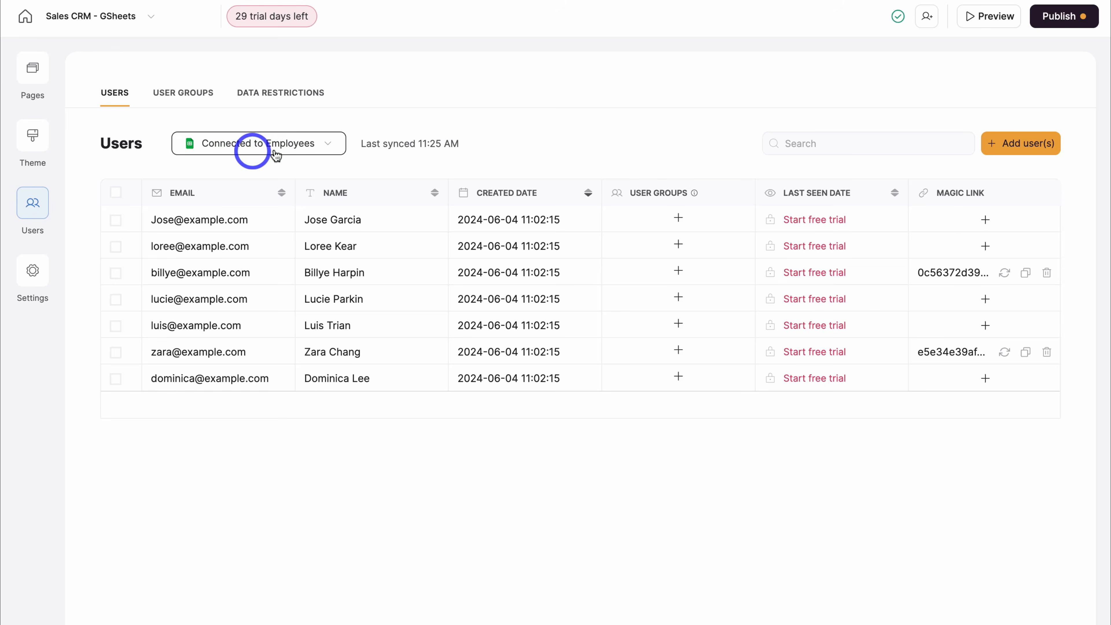
# - Add a new user with their full name and send them an invite email right away
pyautogui.click(1008, 146)
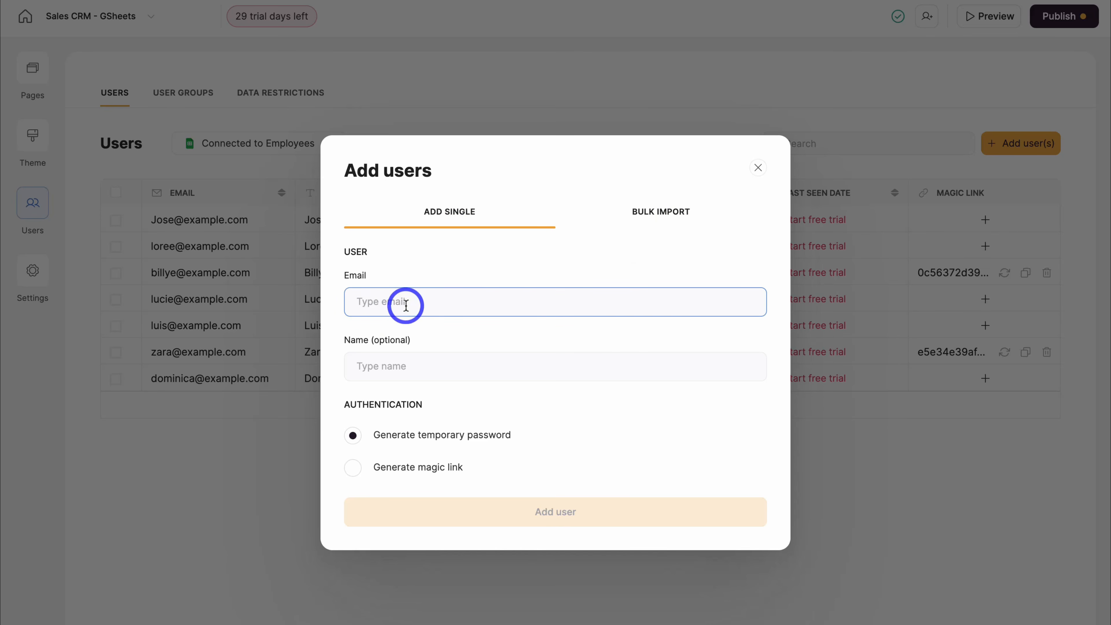
pyautogui.click(392, 366)
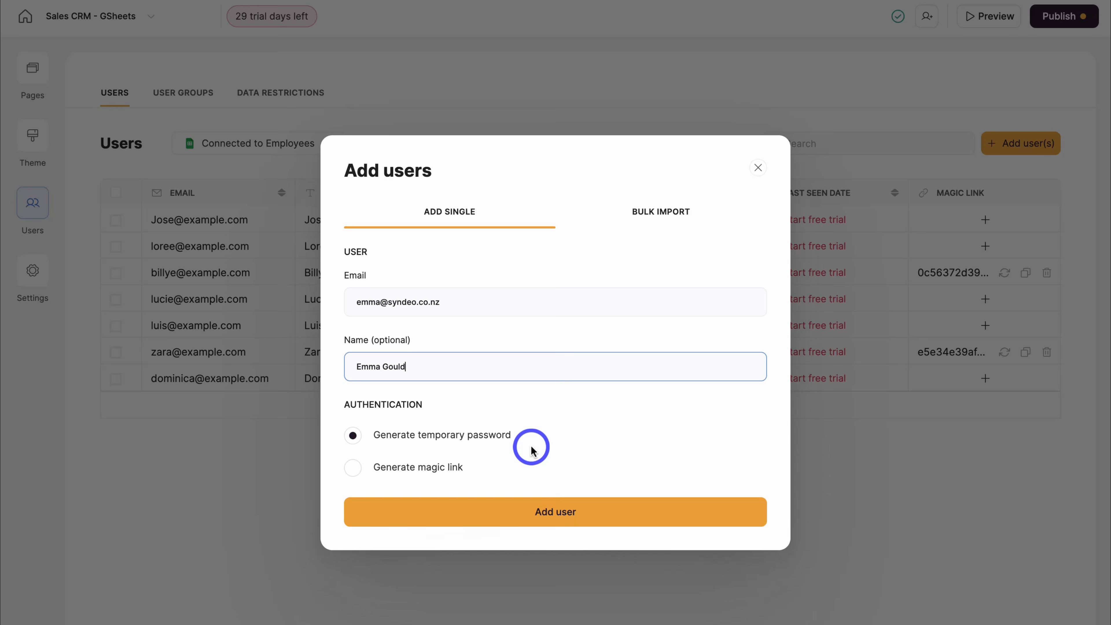
pyautogui.click(598, 515)
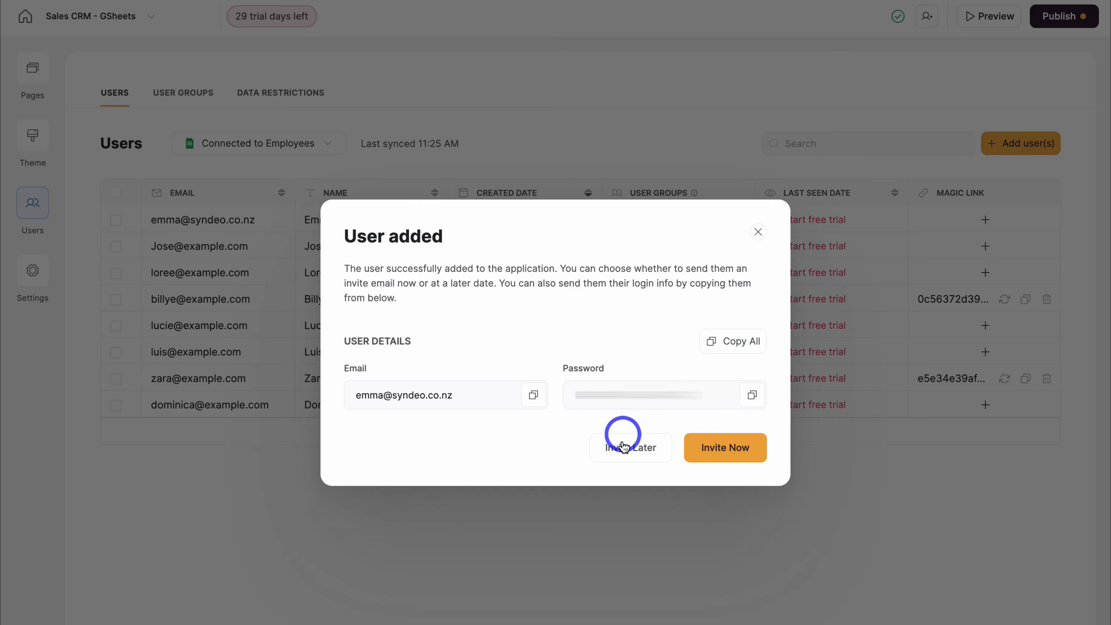
pyautogui.click(726, 448)
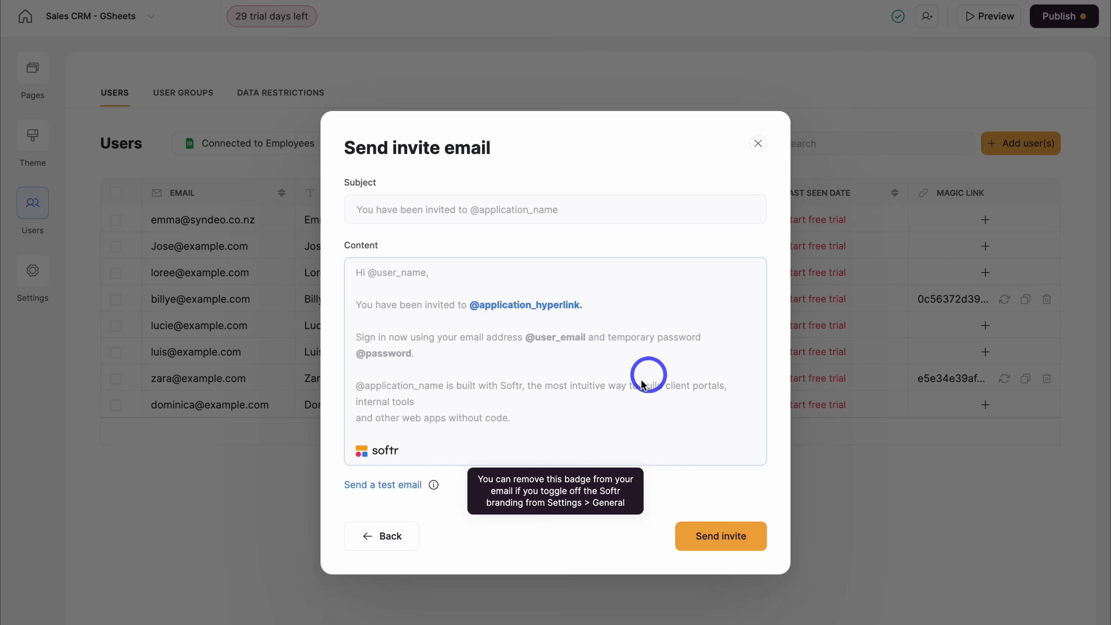
pyautogui.click(739, 538)
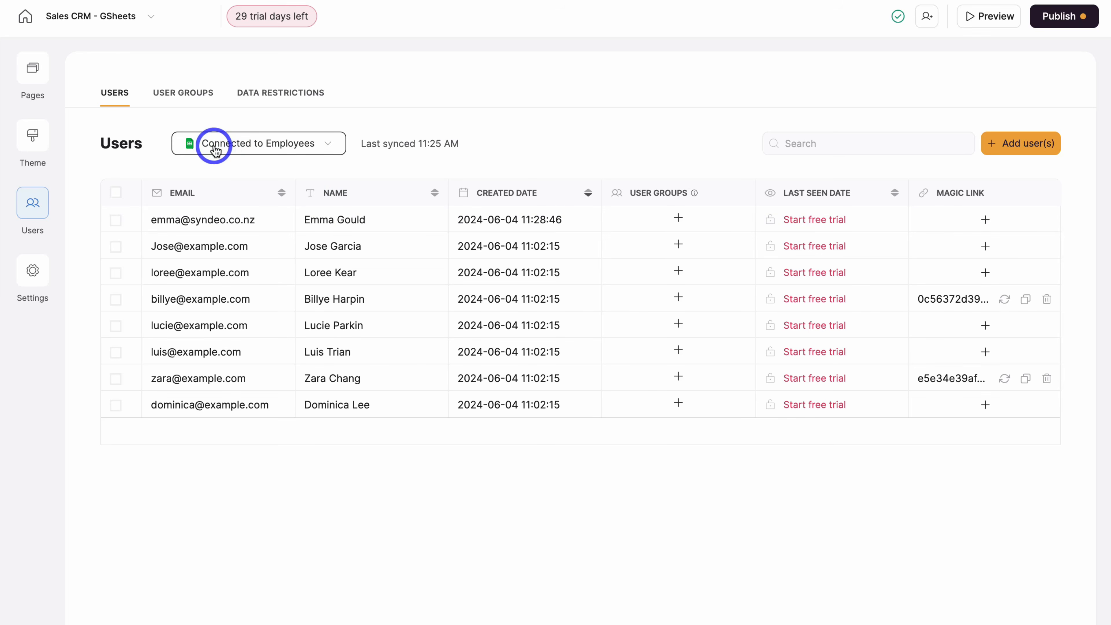
# - Open the connected Employees Google Sheet from the data-connection dropdown
pyautogui.click(327, 148)
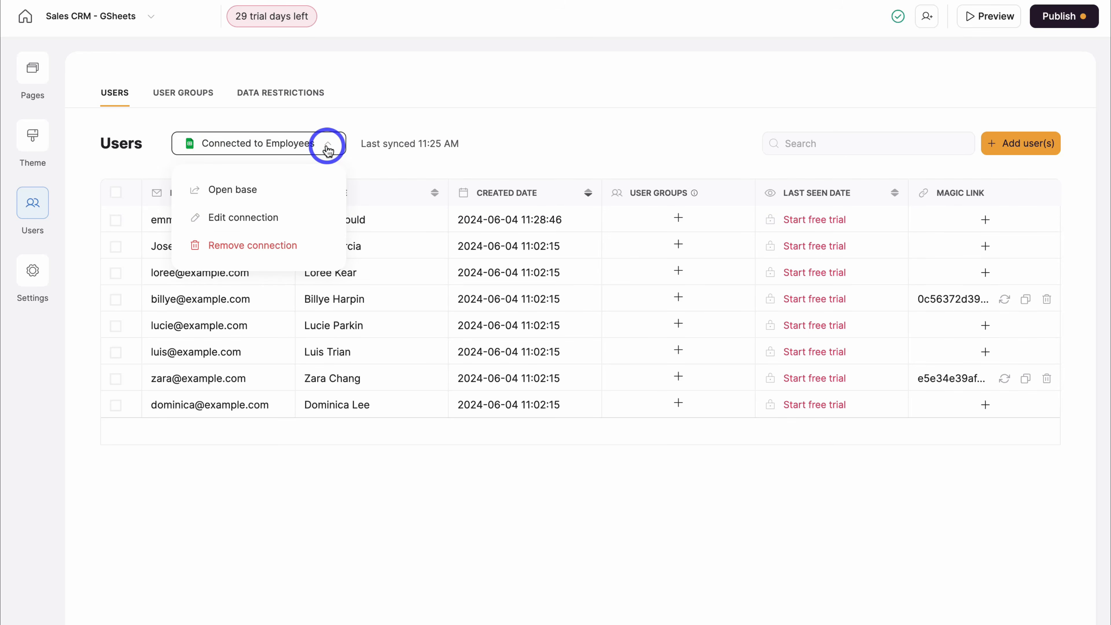
pyautogui.click(302, 195)
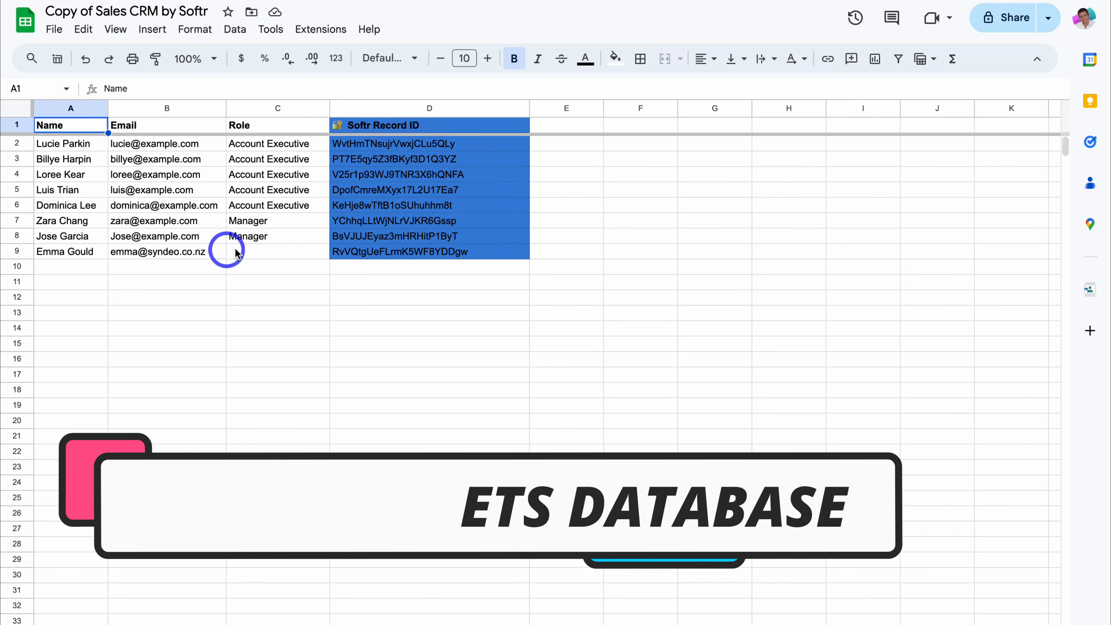
# - Set the row-9 employee's Role in C9 to Manager and compare it with the row above
pyautogui.click(266, 252)
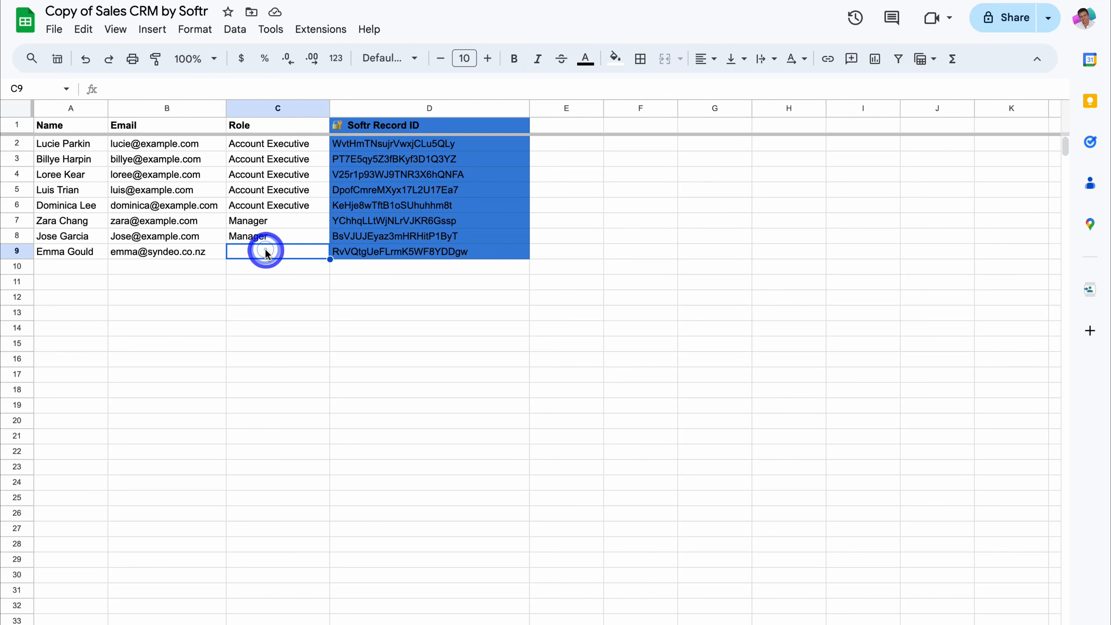
pyautogui.write('Manager')
pyautogui.press('Tab')
pyautogui.click(268, 250)
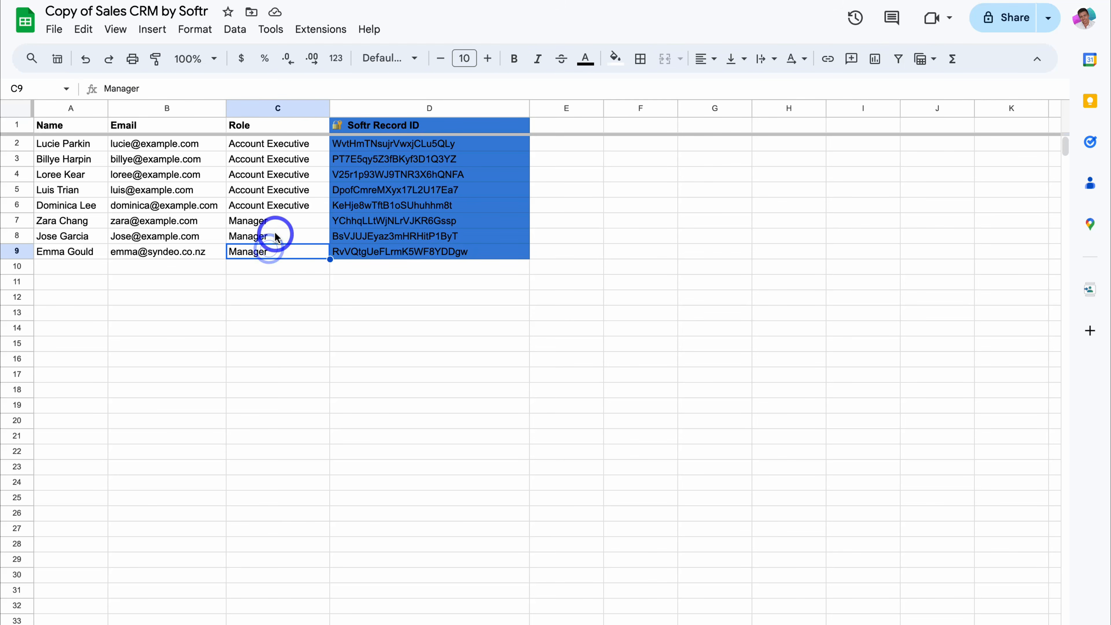
pyautogui.click(276, 234)
pyautogui.click(173, 237)
pyautogui.click(172, 219)
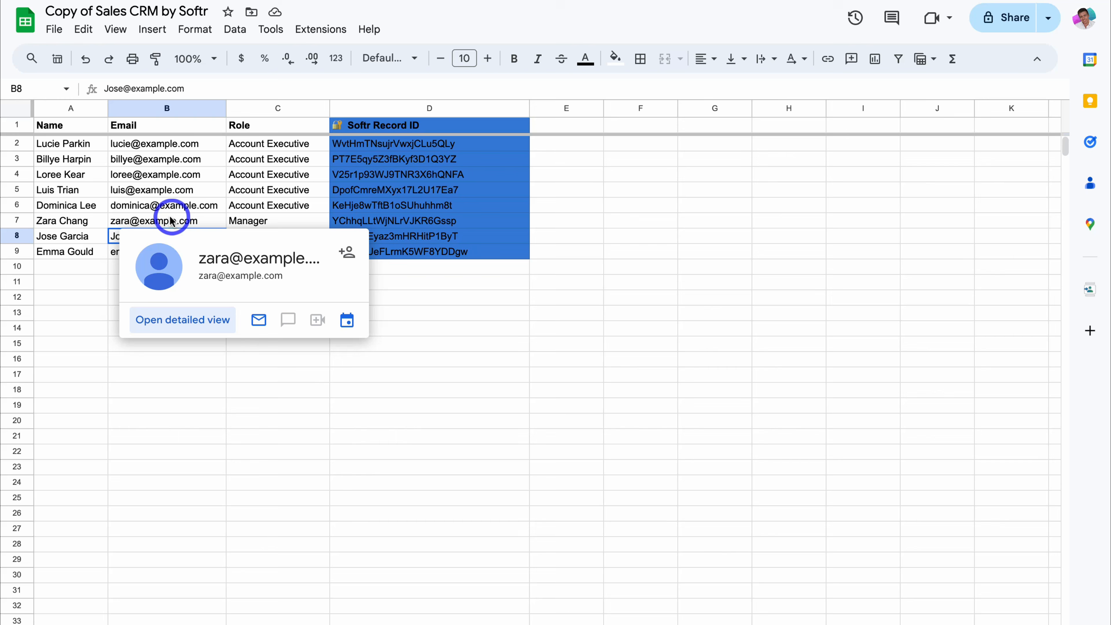
pyautogui.click(77, 219)
pyautogui.click(76, 206)
pyautogui.click(76, 190)
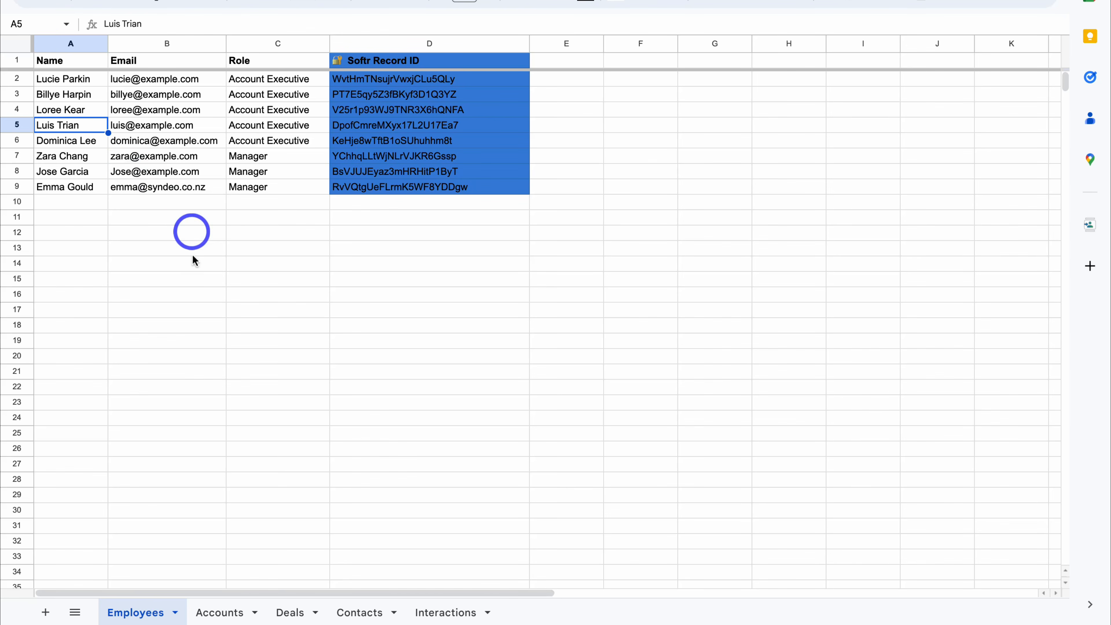
# - Browse the Accounts, Deals, Contacts and Interactions sheets of the workbook
pyautogui.click(223, 612)
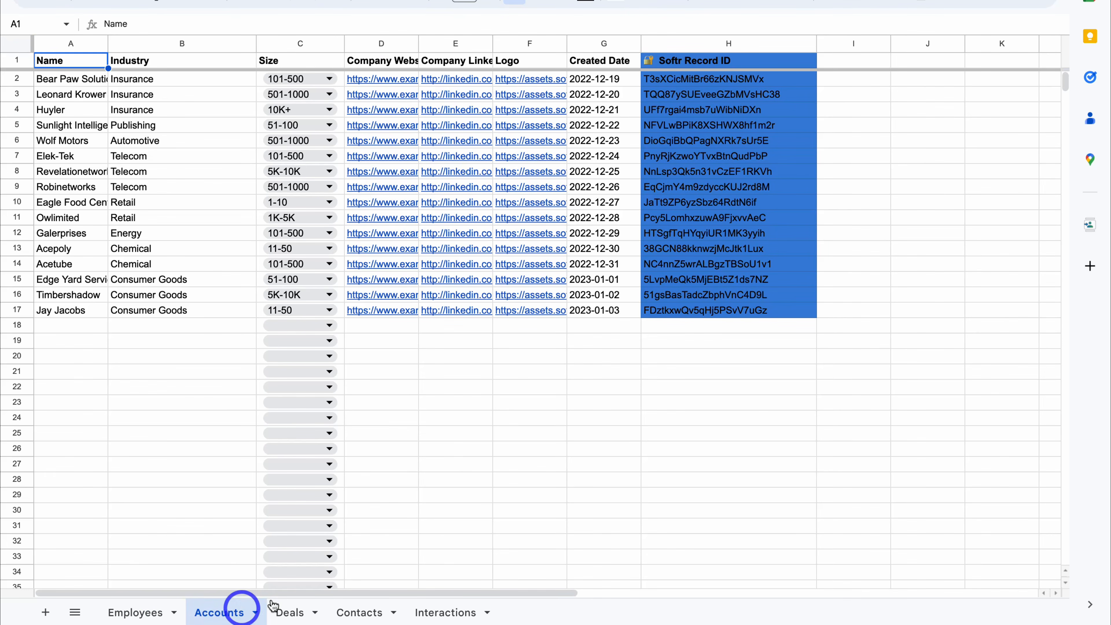
pyautogui.moveTo(390, 312)
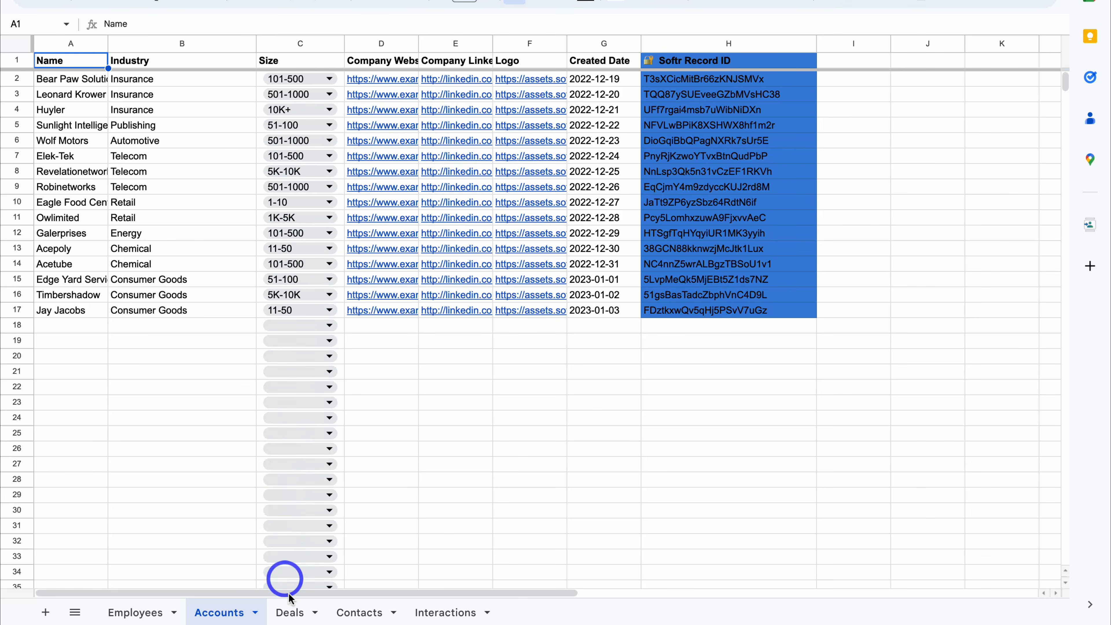
pyautogui.click(292, 613)
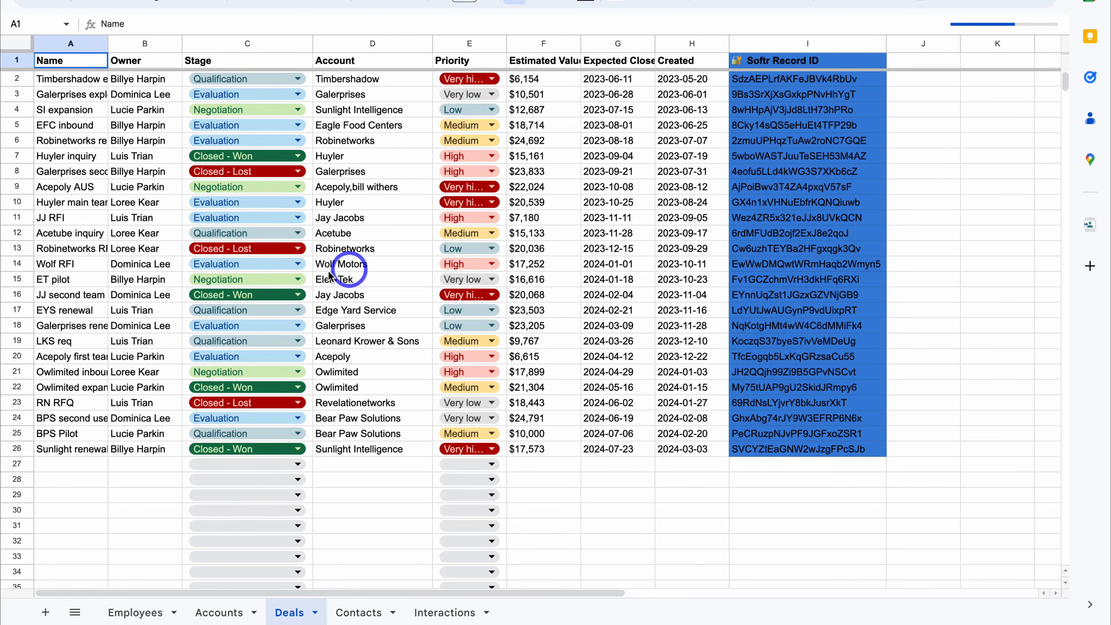
pyautogui.click(361, 612)
pyautogui.click(446, 614)
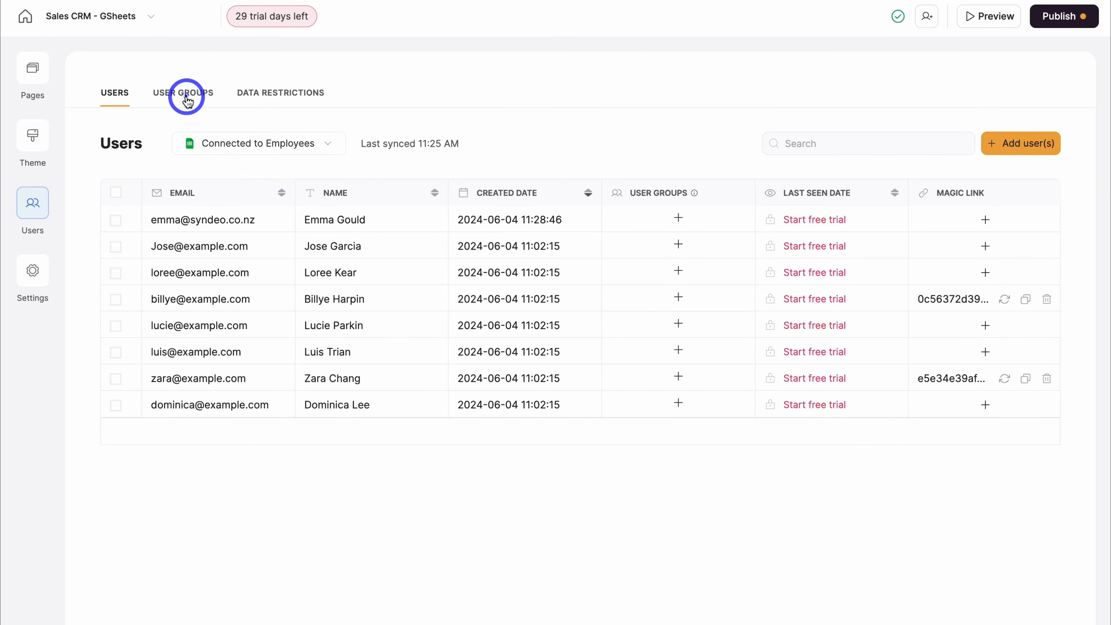
# - View the Account Executive and Manager user groups, then bring up the app Settings
pyautogui.click(187, 101)
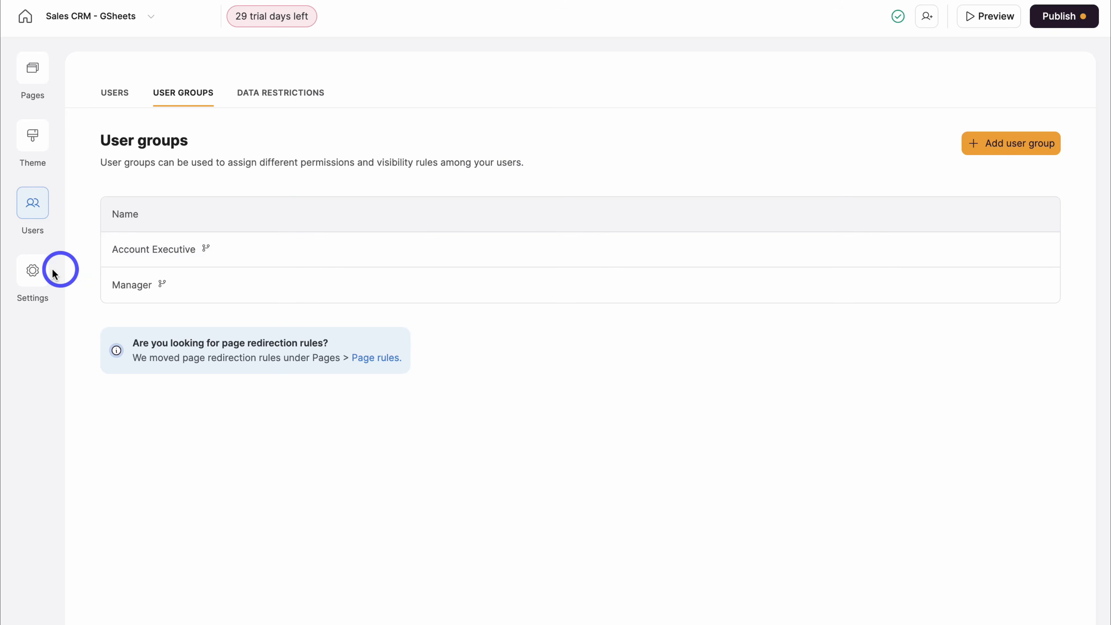
pyautogui.click(35, 272)
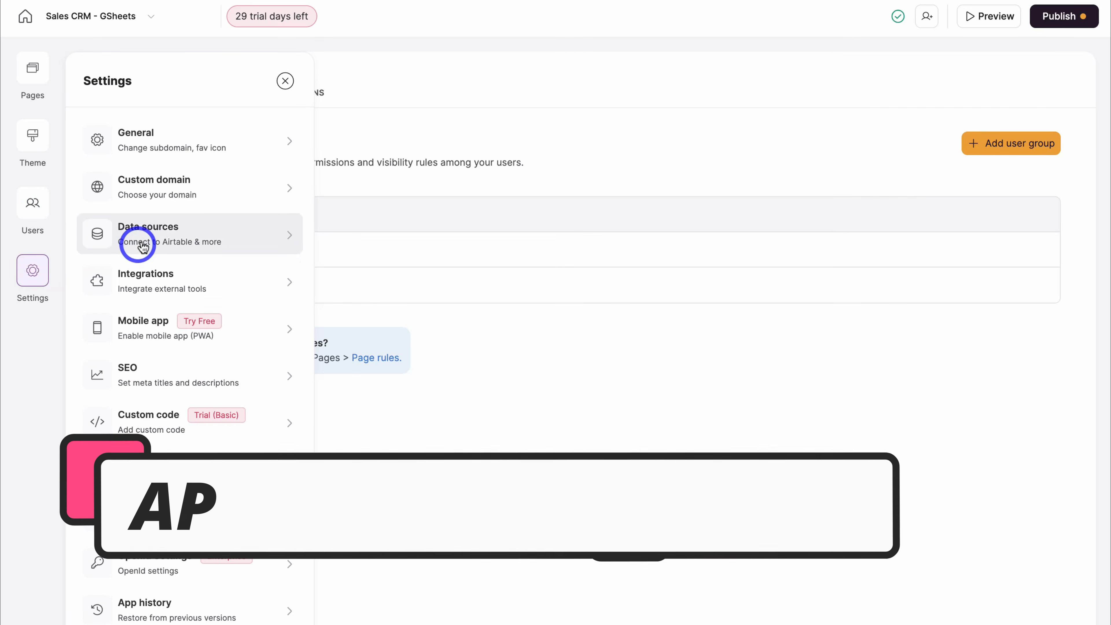
# - In General settings, change the subdomain to stewsconsultingcrm and the app name to Stew's Consulting CRM
pyautogui.click(188, 235)
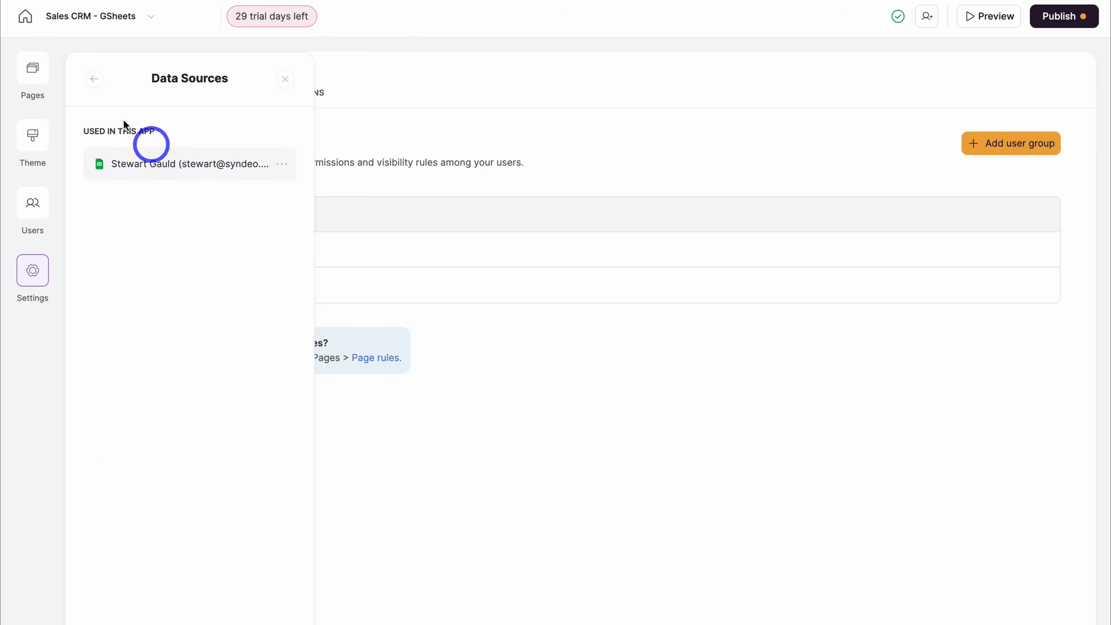
pyautogui.click(94, 79)
pyautogui.click(157, 140)
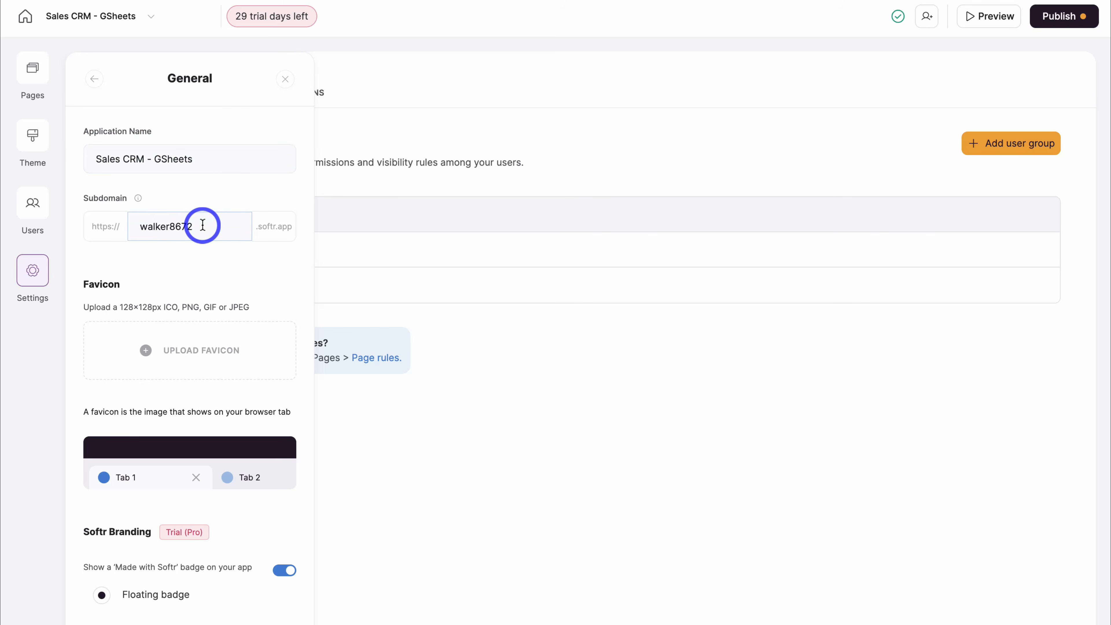
pyautogui.moveTo(203, 225); pyautogui.dragTo(140, 224)
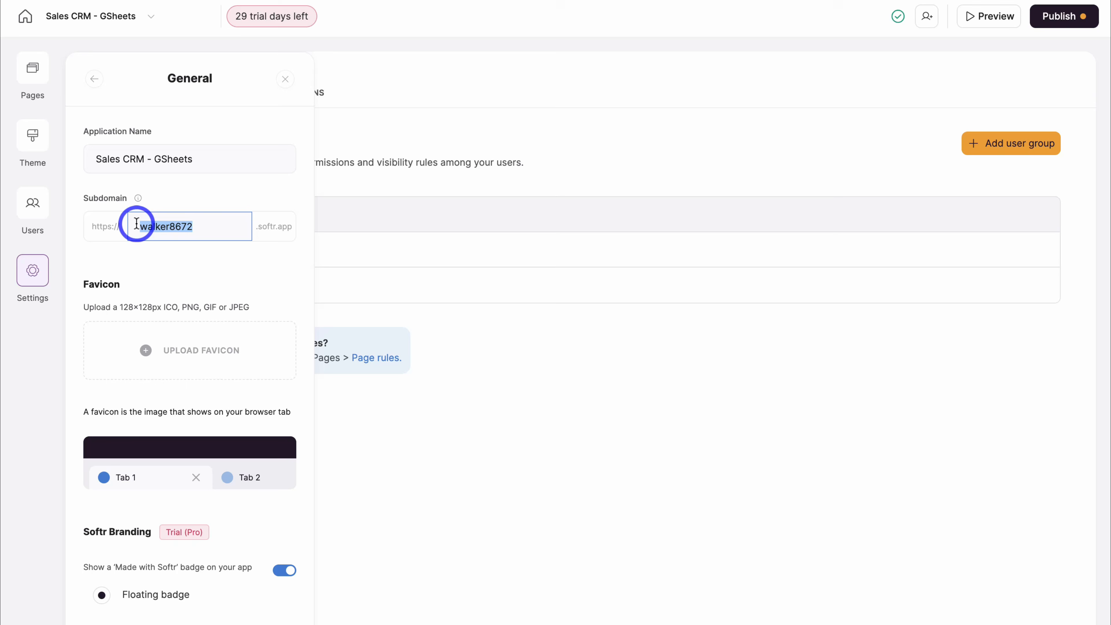
pyautogui.click(175, 227)
pyautogui.click(227, 228)
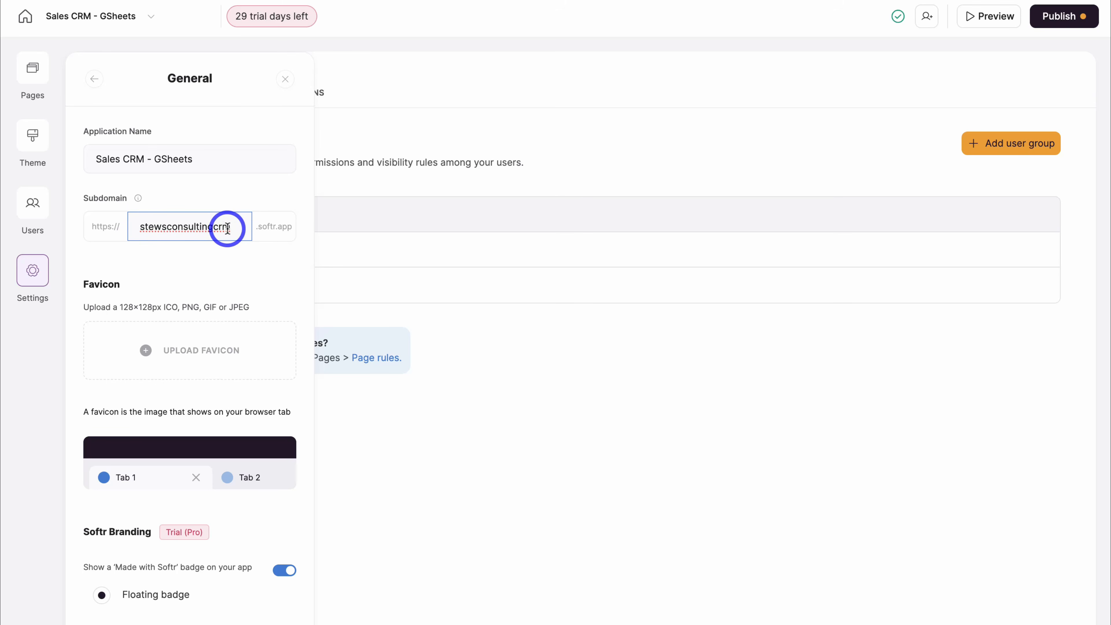
pyautogui.moveTo(215, 159); pyautogui.dragTo(101, 158)
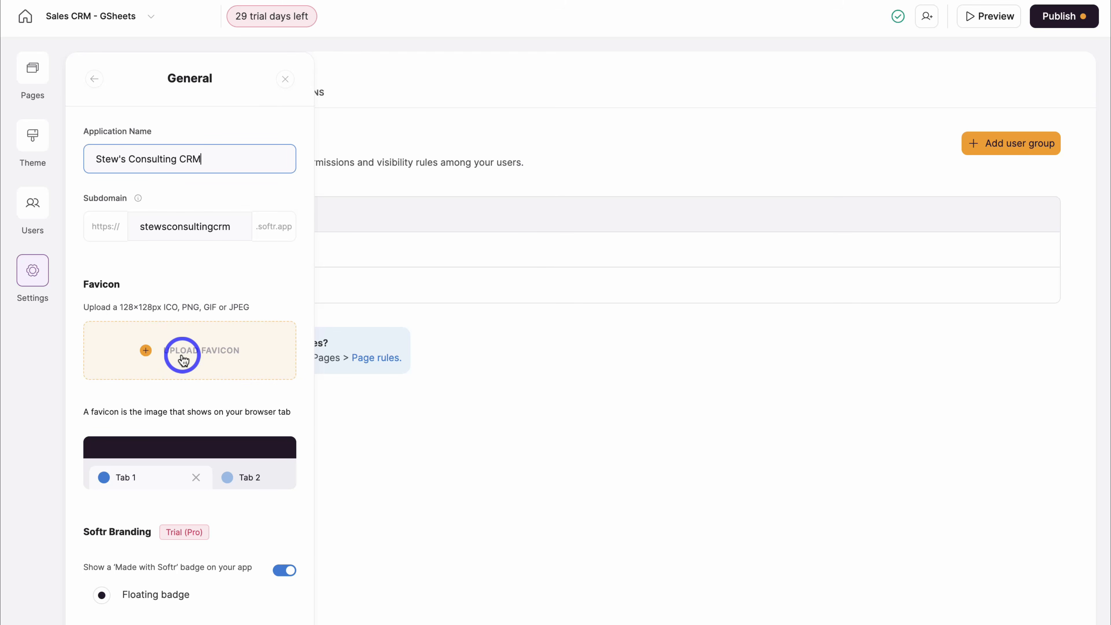
# - Upload the Stews Consulting Logo copy image as the favicon and save the settings
pyautogui.click(183, 360)
pyautogui.click(495, 283)
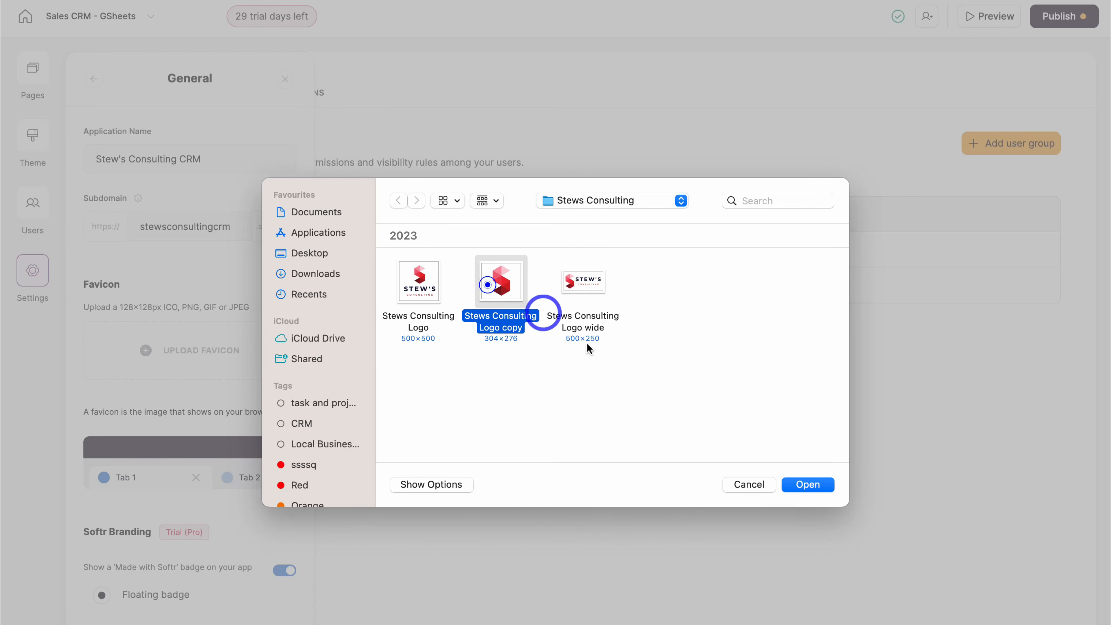
pyautogui.click(807, 485)
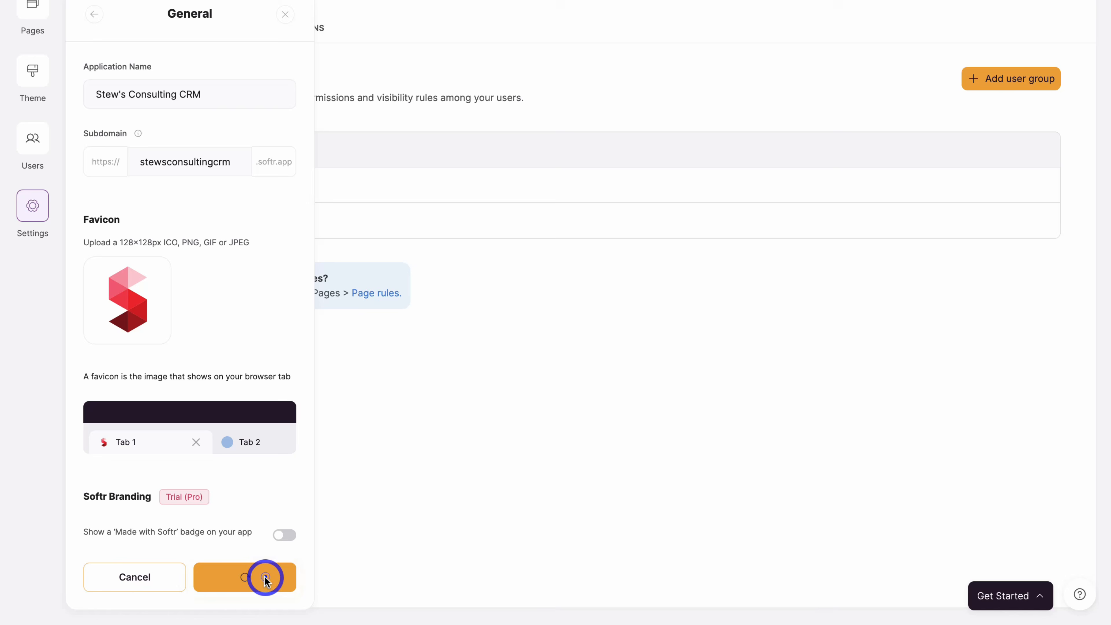
pyautogui.click(266, 576)
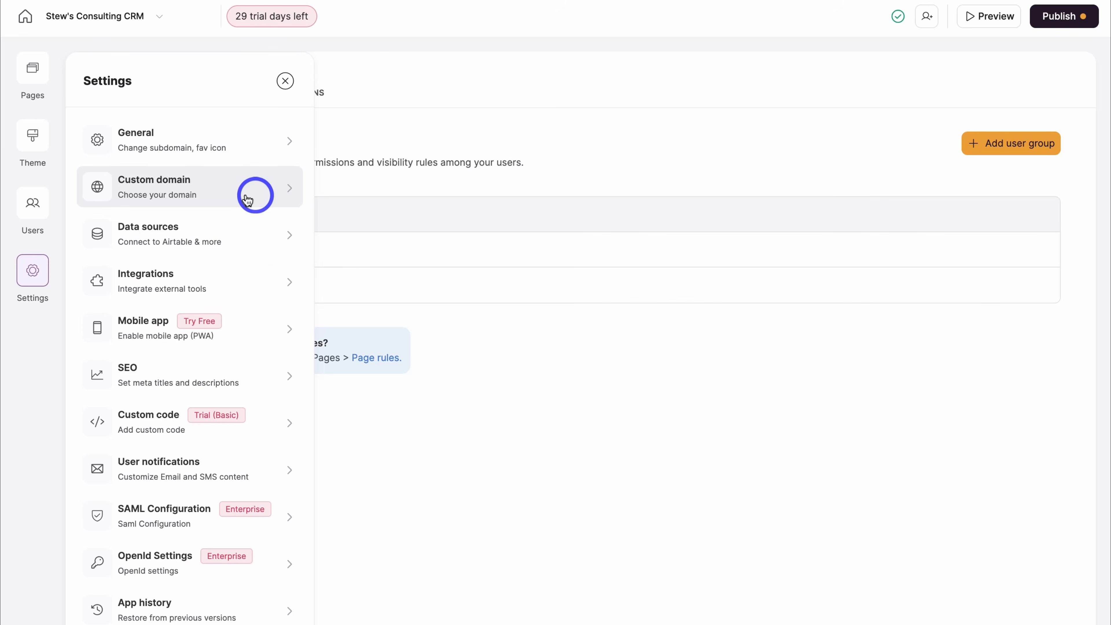
# - Leave Settings, visit the Home page, then switch to the Deals page and scroll its blocks
pyautogui.click(286, 82)
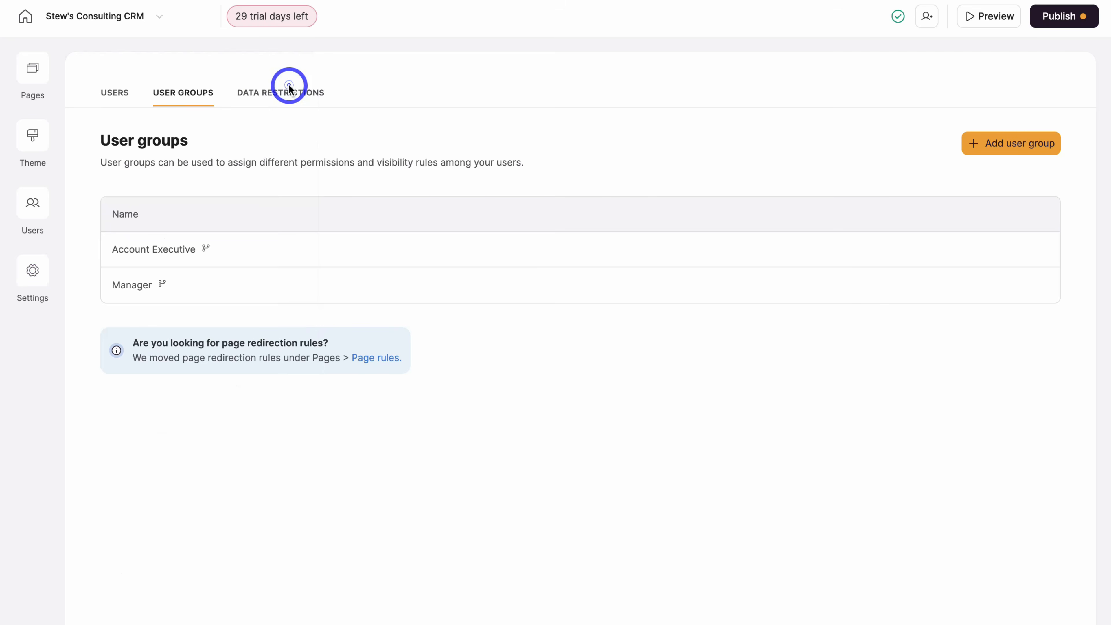
pyautogui.click(31, 75)
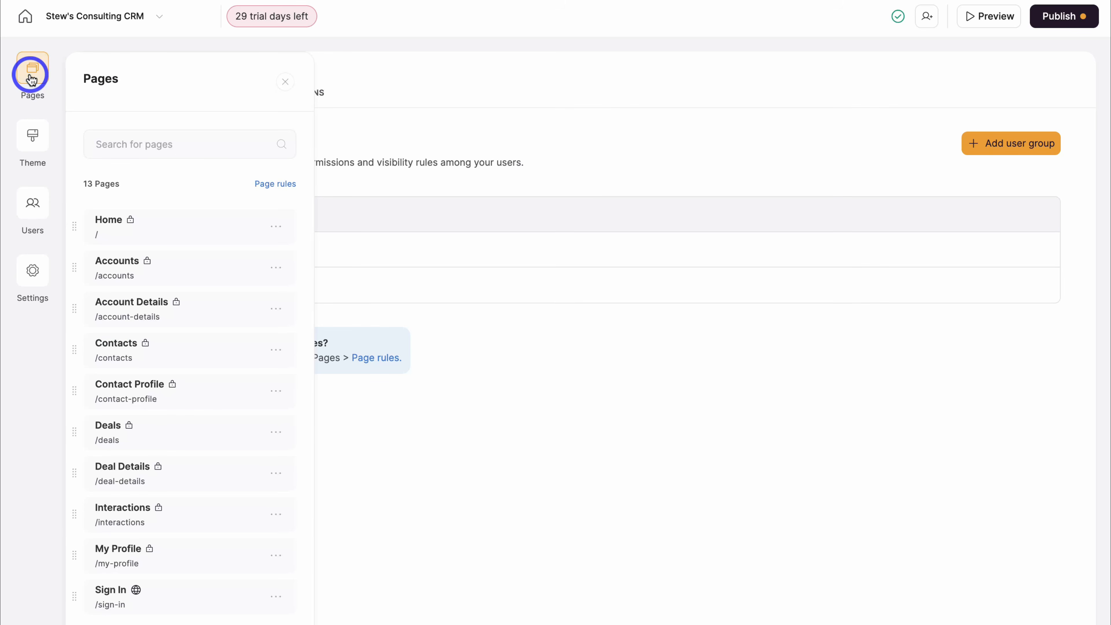
pyautogui.click(188, 221)
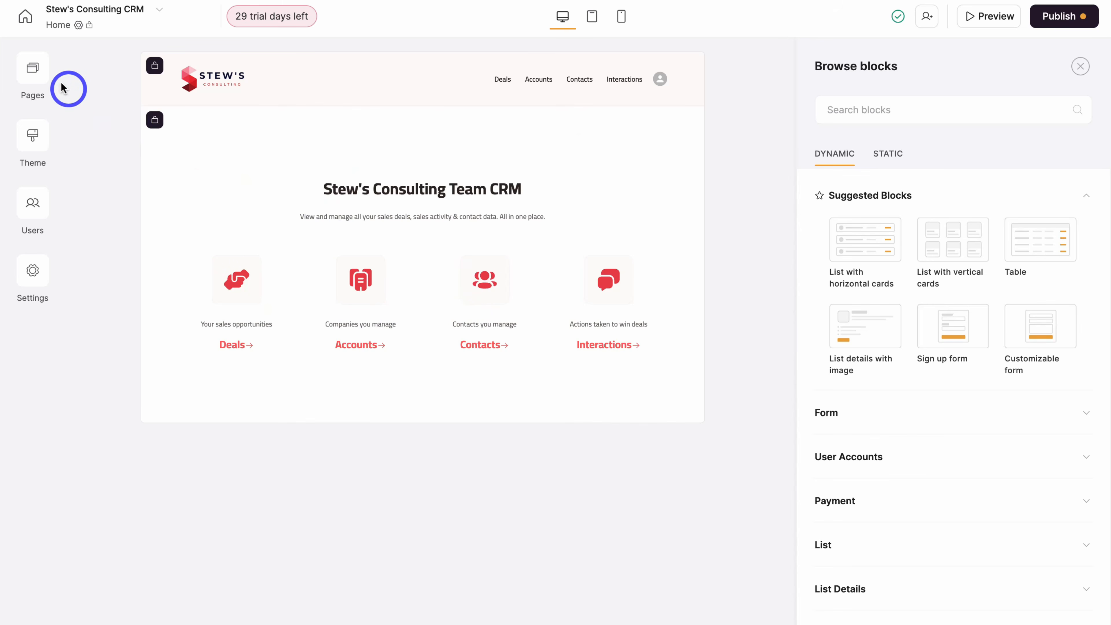
pyautogui.click(35, 72)
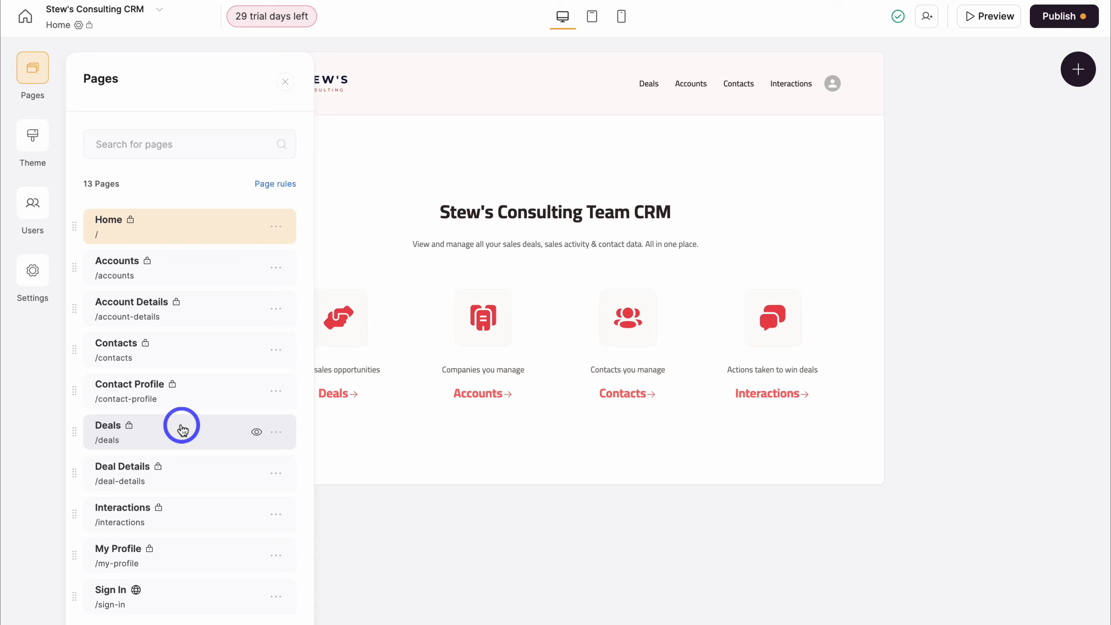
pyautogui.click(192, 437)
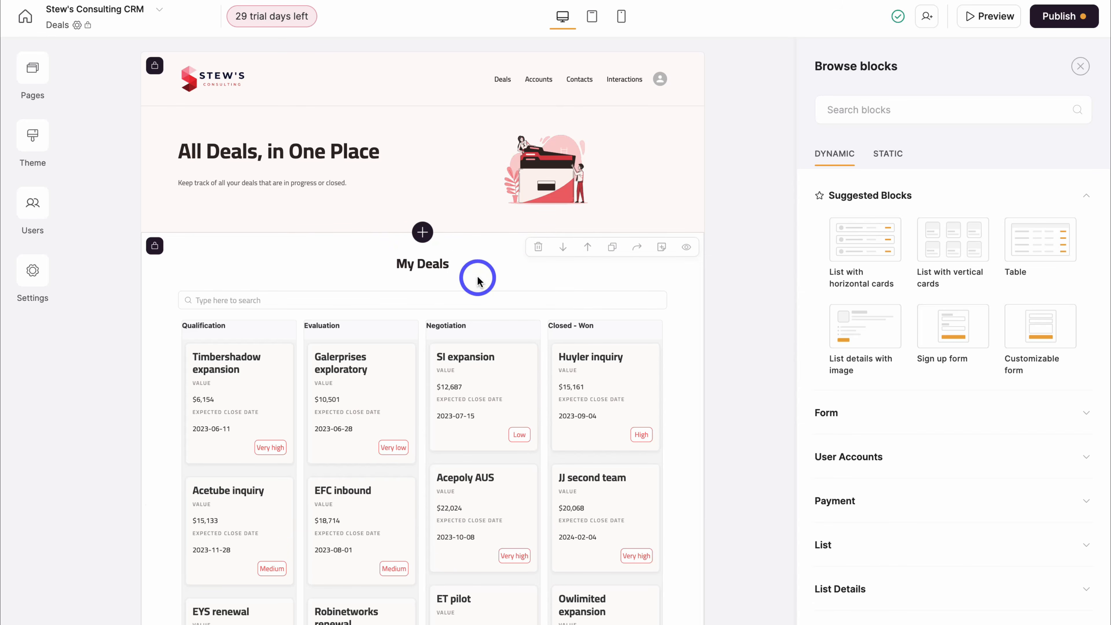
pyautogui.scroll(-10, 454, 280)
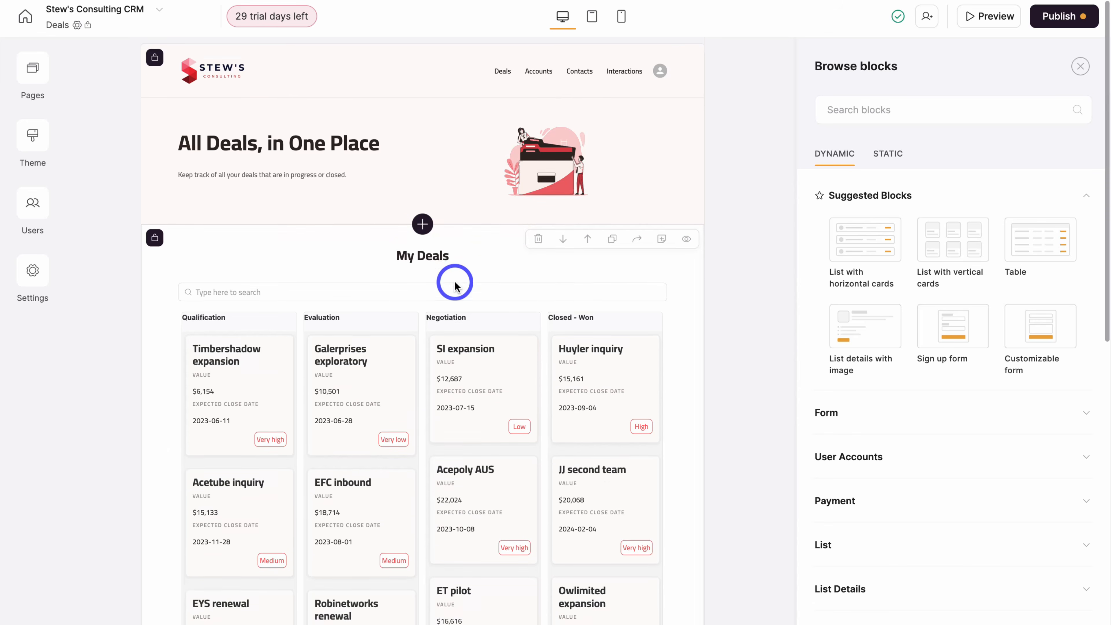
pyautogui.scroll(-4, 455, 283)
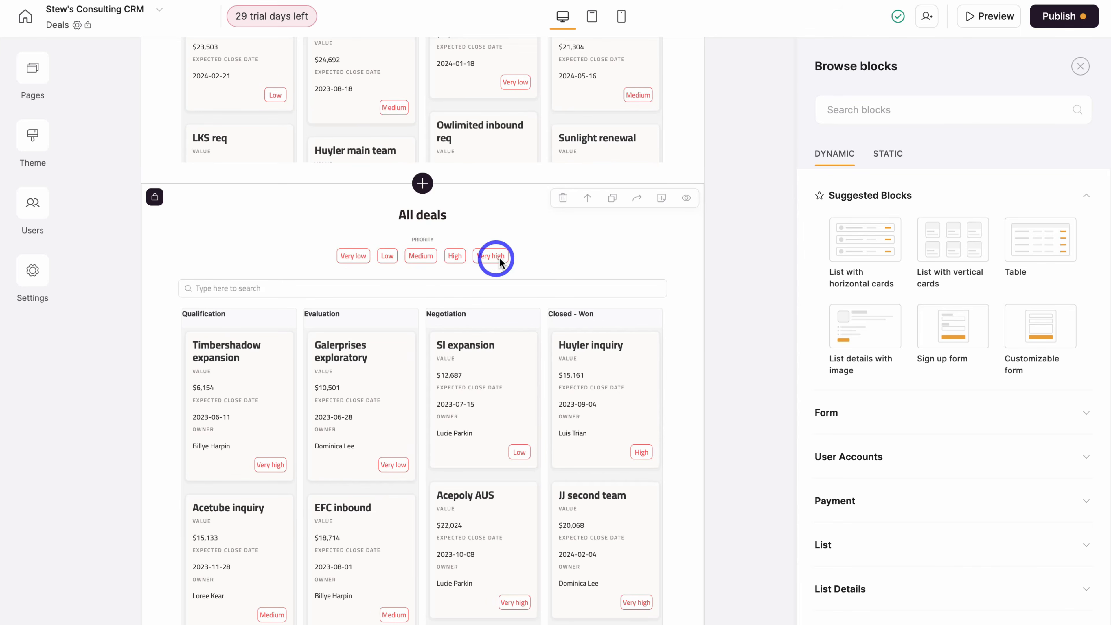
pyautogui.scroll(11, 496, 258)
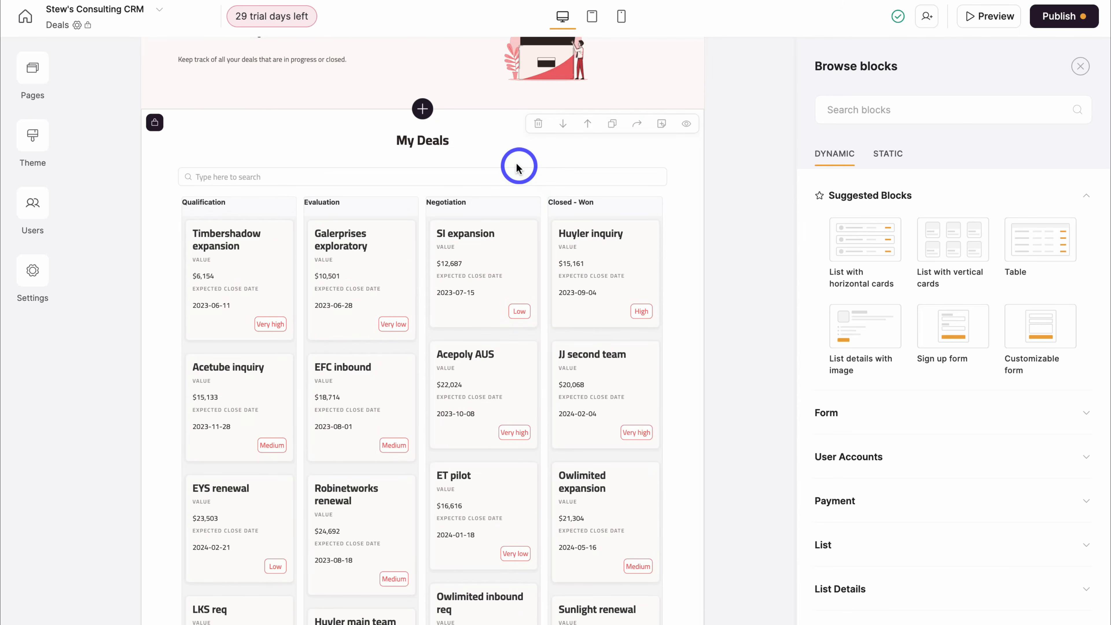
# - Confirm the My Deals kanban stays connected to its spreadsheet's Deals sheet
pyautogui.click(507, 153)
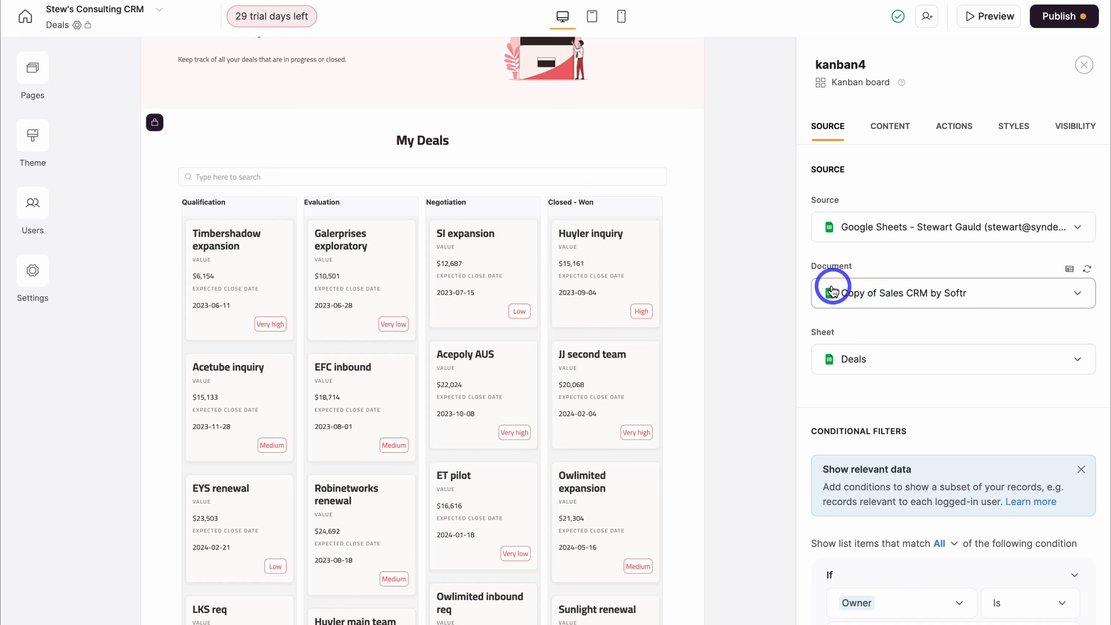
pyautogui.click(1014, 293)
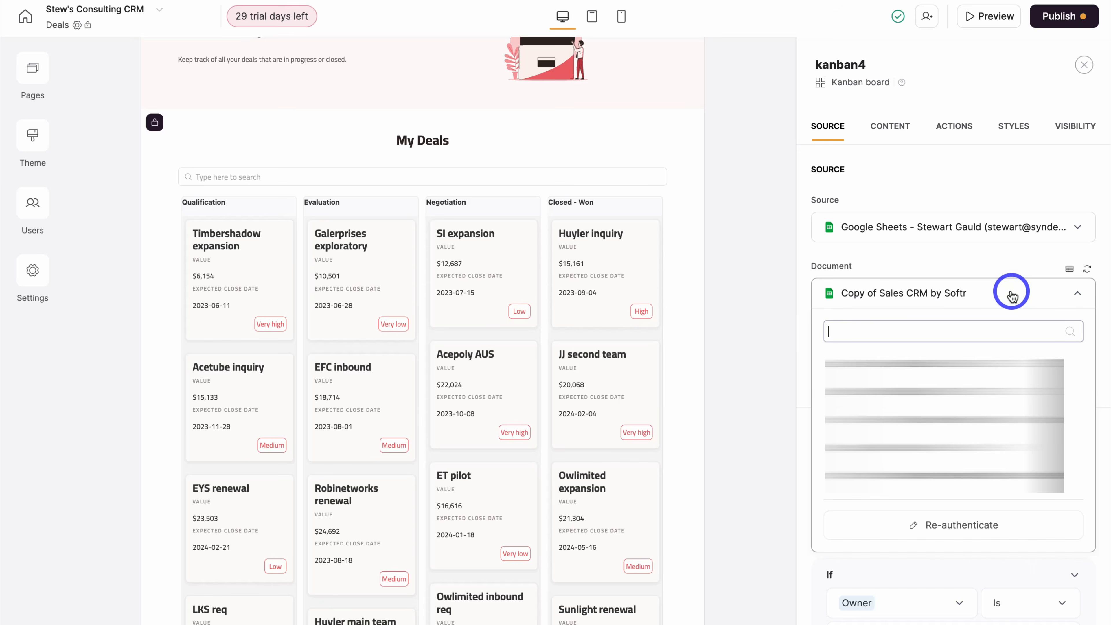
pyautogui.click(945, 263)
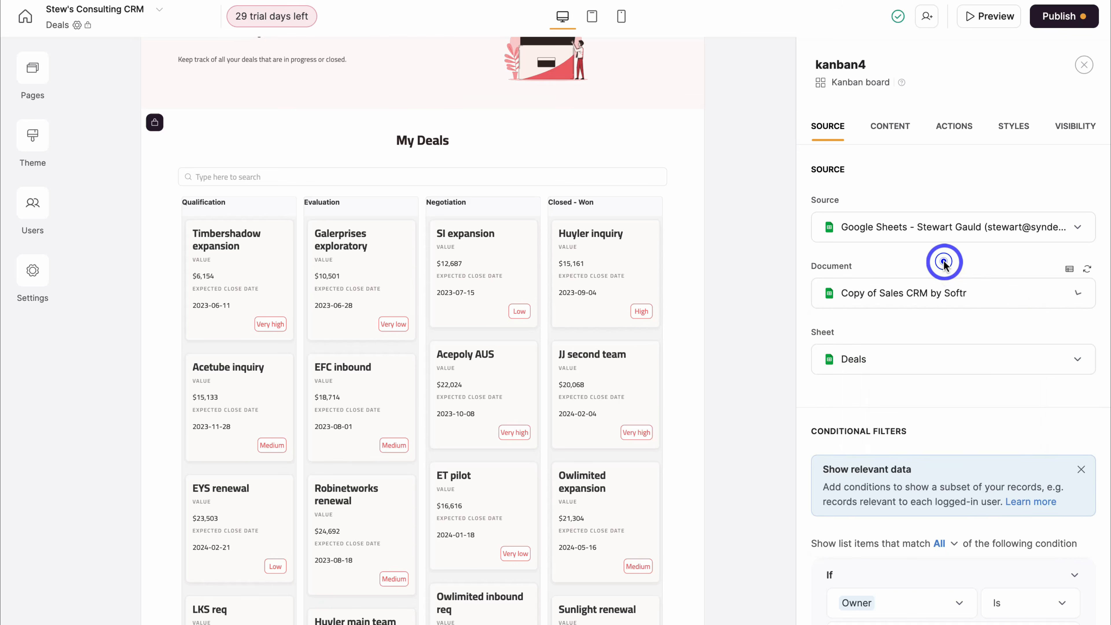
pyautogui.click(912, 365)
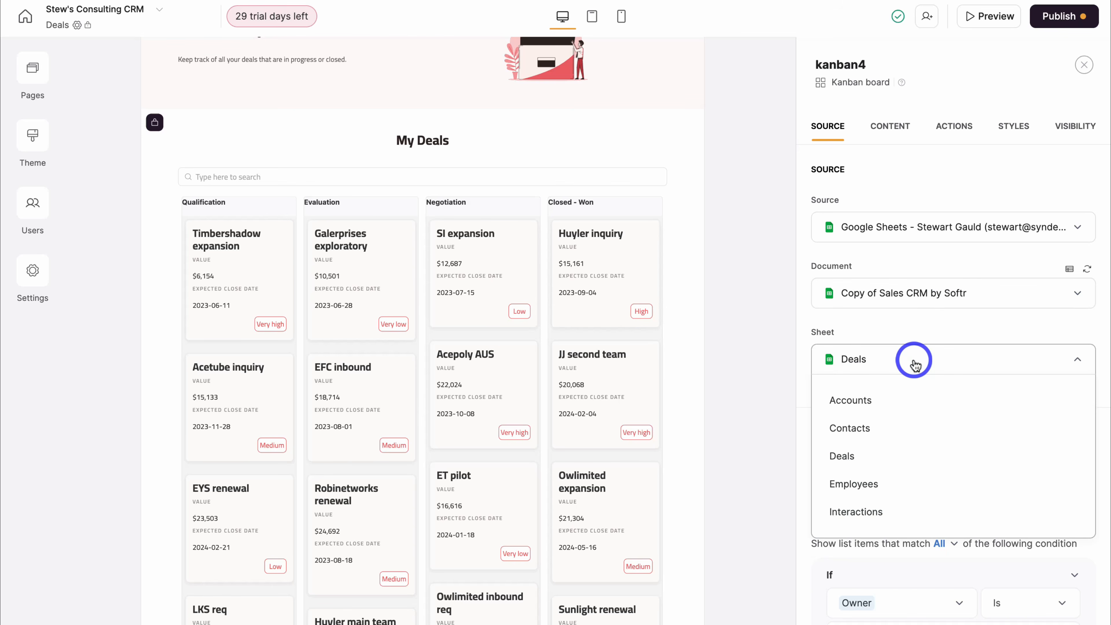
pyautogui.click(912, 451)
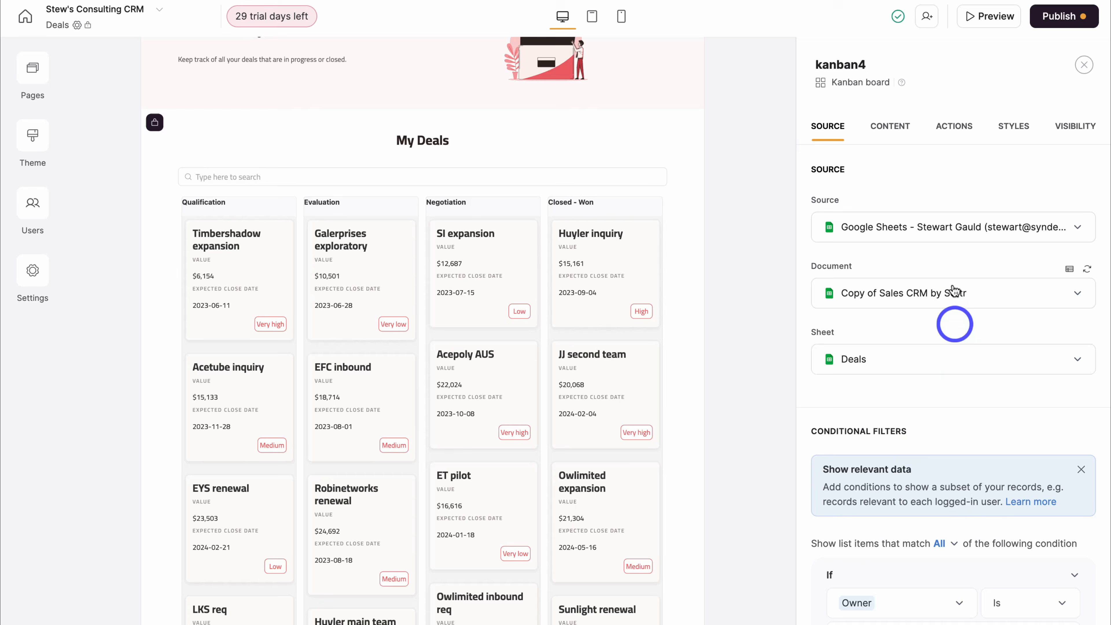
# - Add the subtitle 'These are deals assigned to you.' and review the Group by options
pyautogui.click(890, 129)
pyautogui.click(837, 349)
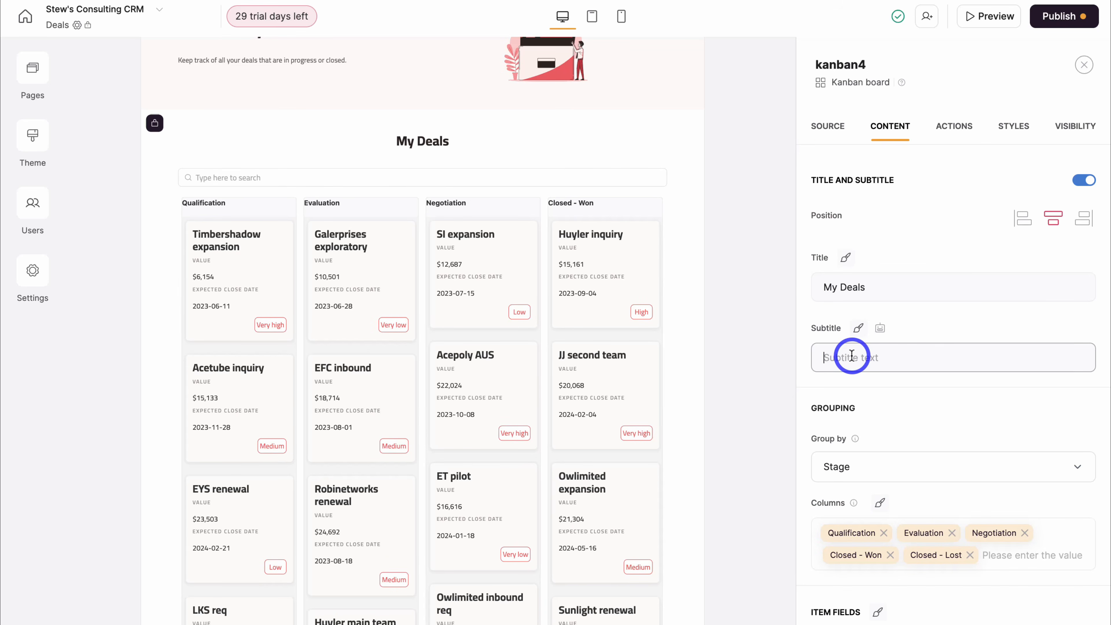
pyautogui.write('These are deals assigned to you.')
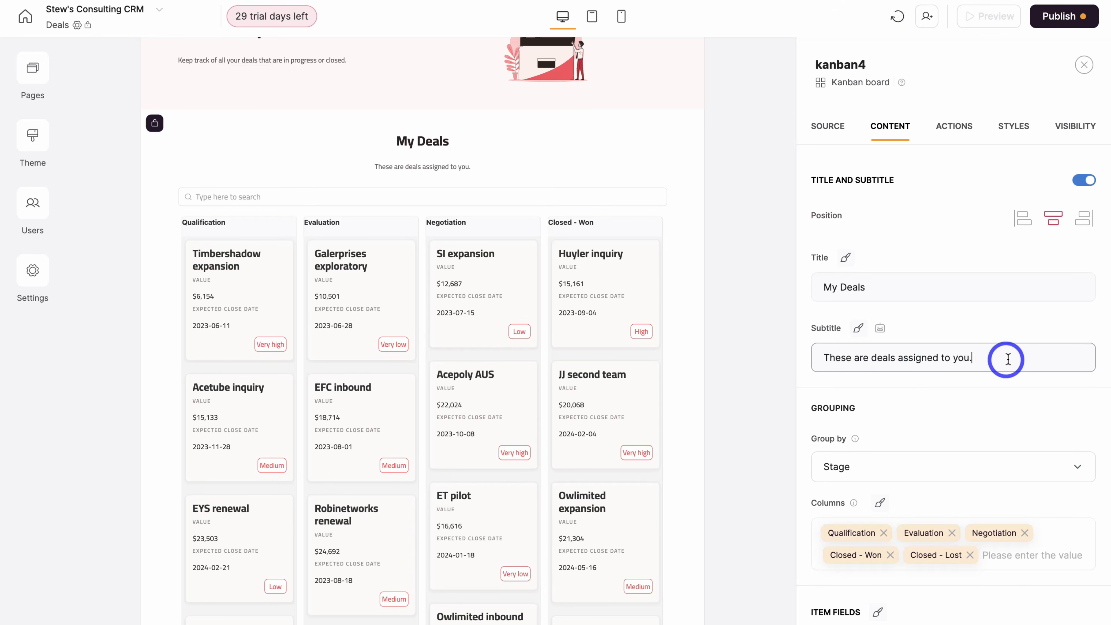
pyautogui.scroll(-3, 980, 341)
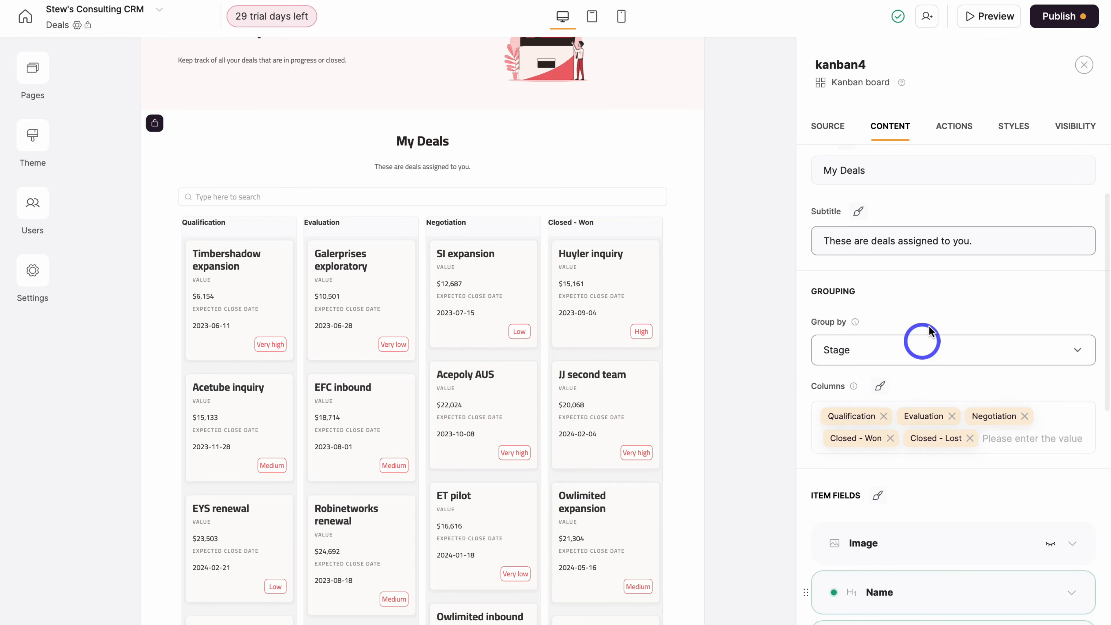
pyautogui.click(904, 350)
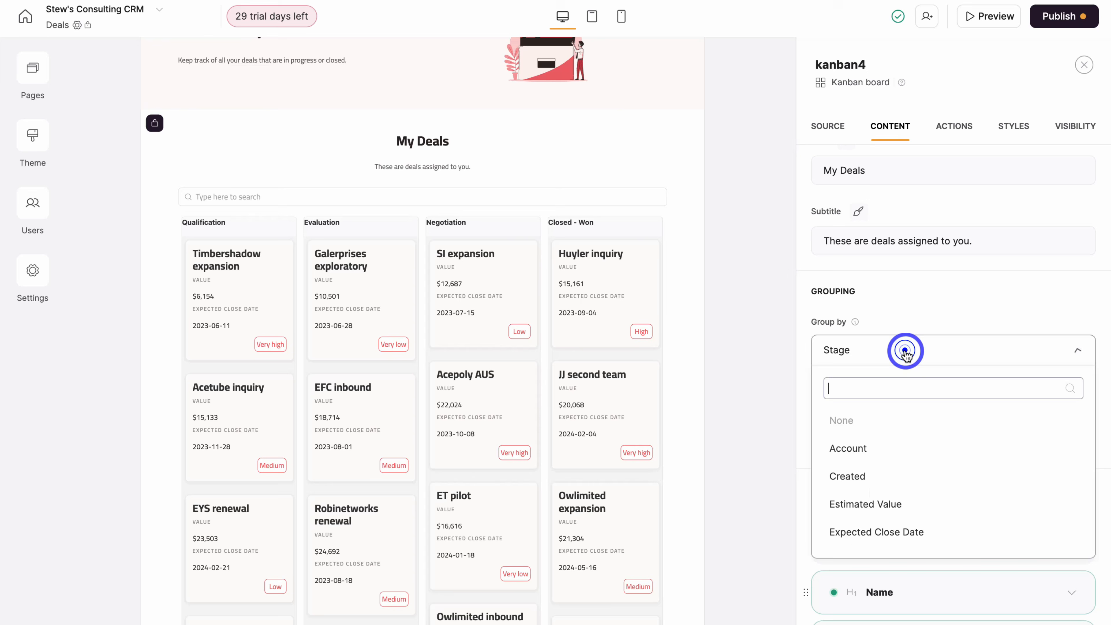
pyautogui.scroll(-3, 905, 489)
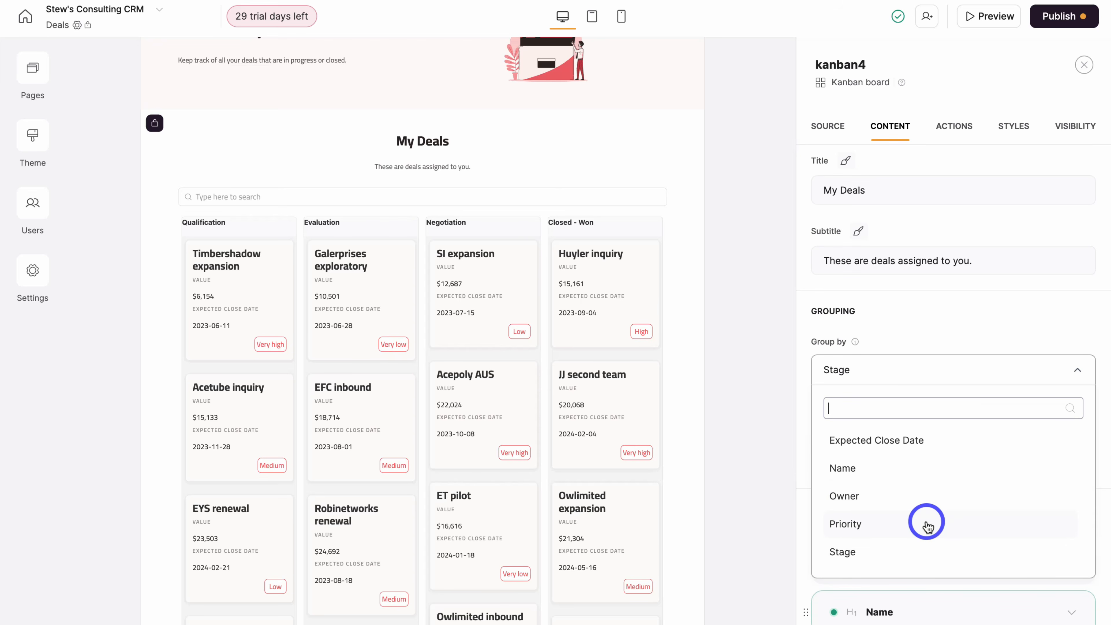
pyautogui.scroll(1, 927, 526)
pyautogui.scroll(3, 927, 526)
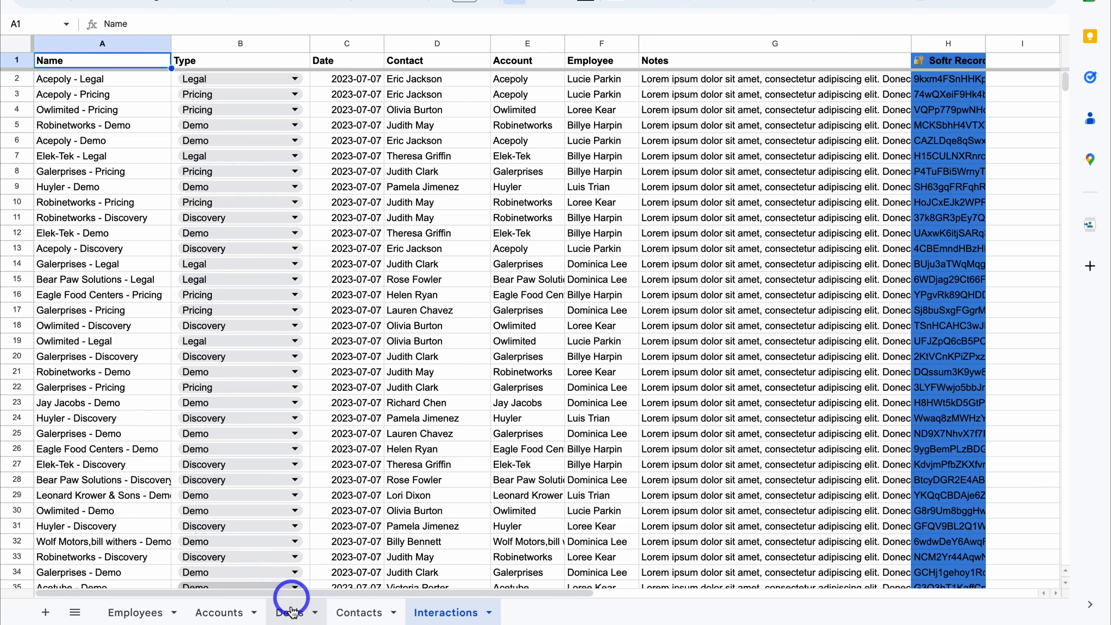
# - Replace all Stage dropdown options with New Lead through Closed - Lost and set the first deal to Qualified Lead
pyautogui.click(291, 611)
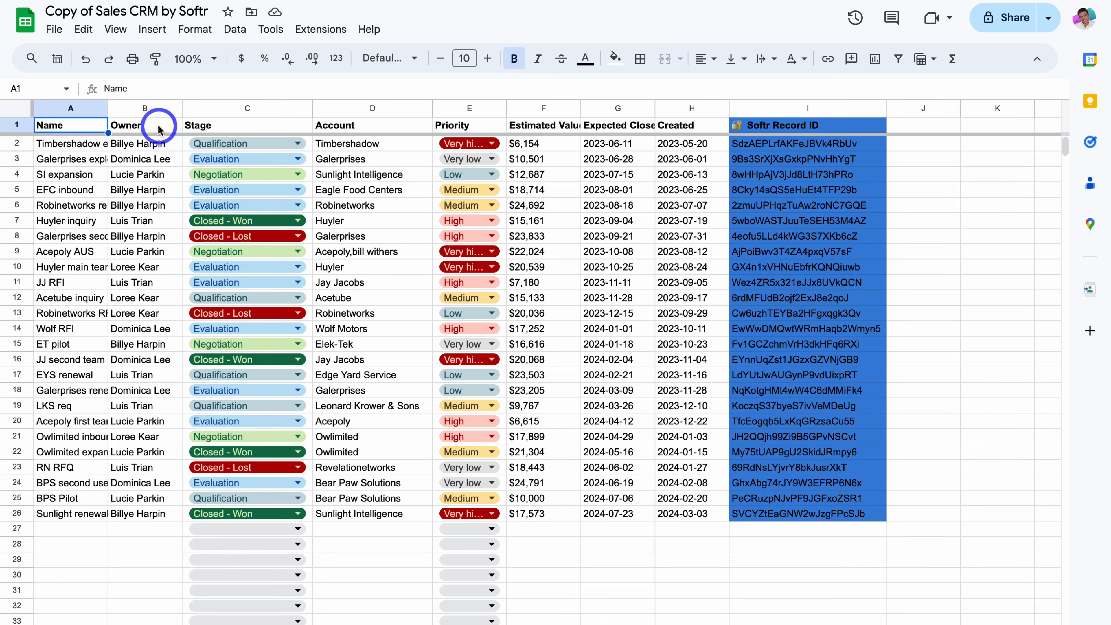
pyautogui.click(159, 128)
pyautogui.click(240, 125)
pyautogui.click(393, 125)
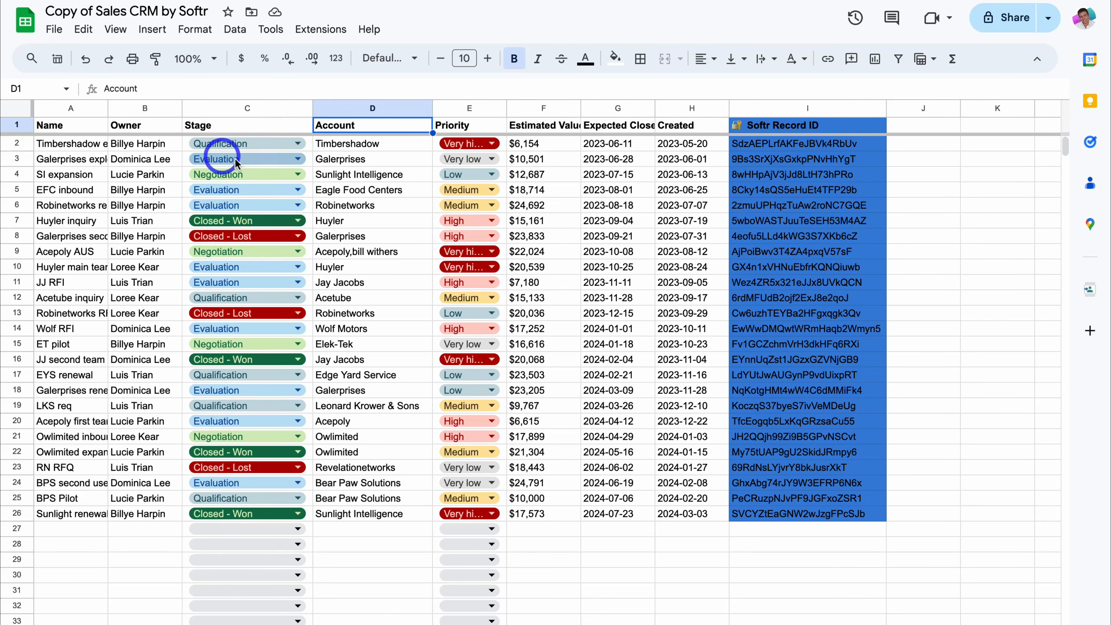
pyautogui.click(289, 145)
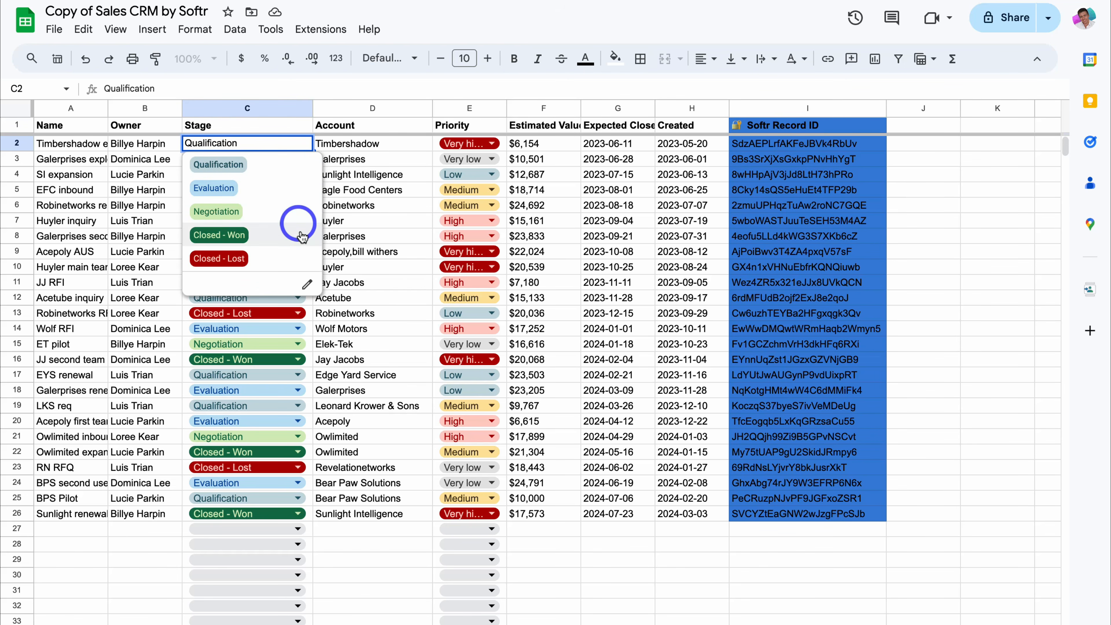
pyautogui.click(307, 284)
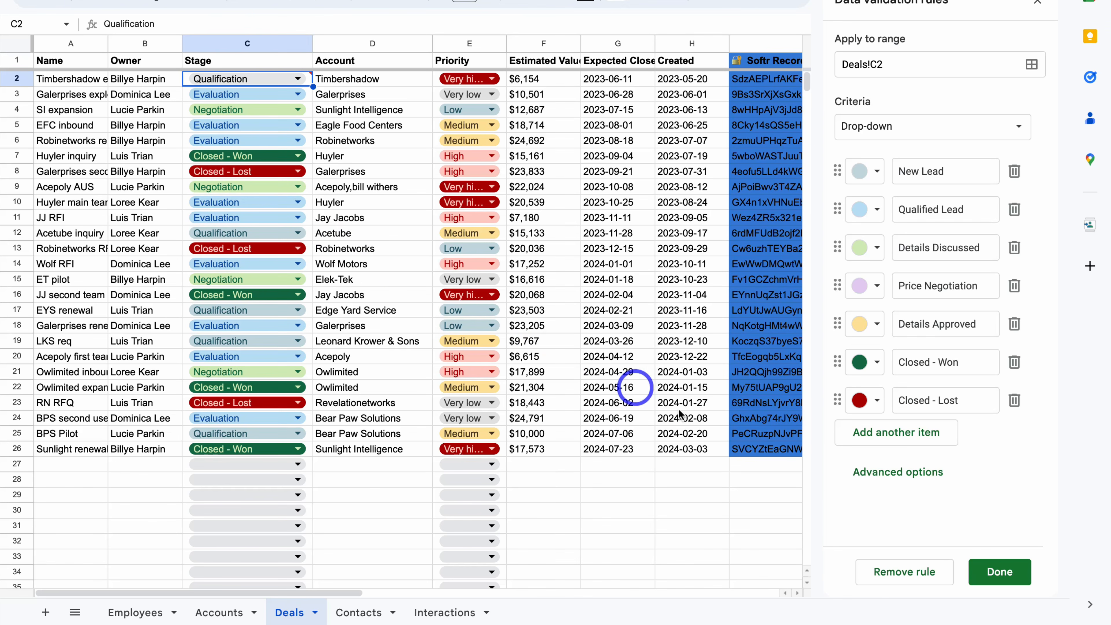
pyautogui.click(1001, 572)
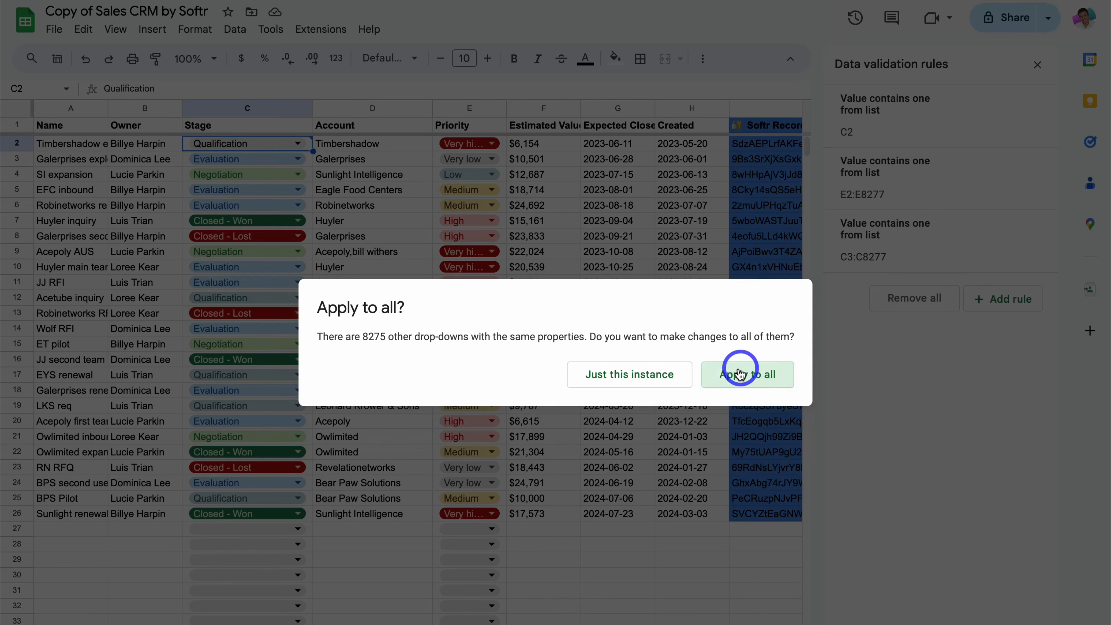
pyautogui.click(738, 379)
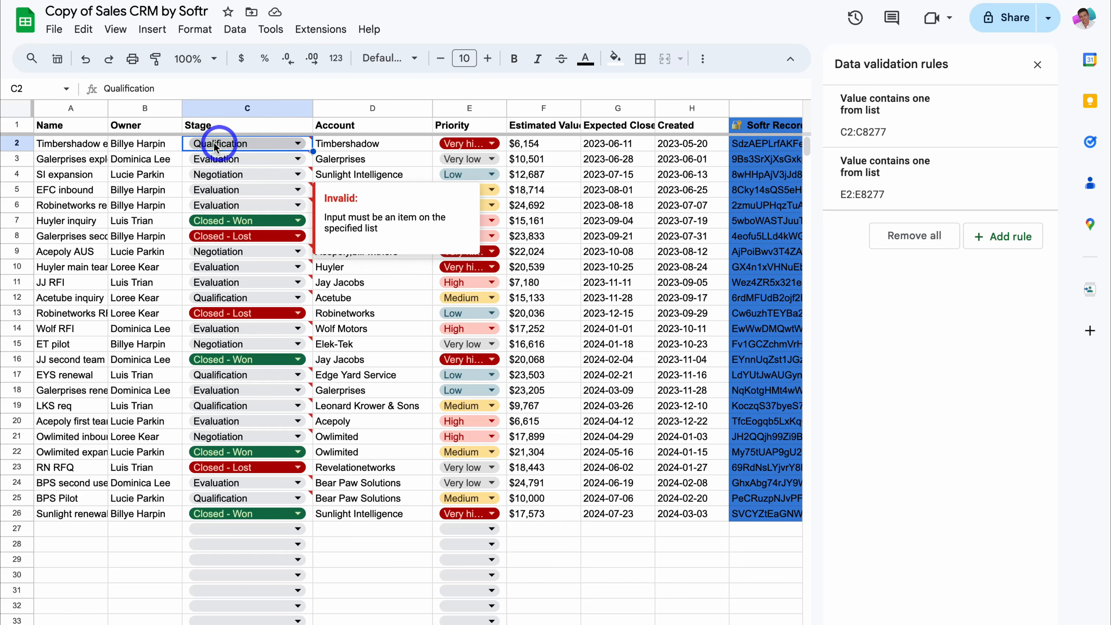
pyautogui.click(222, 147)
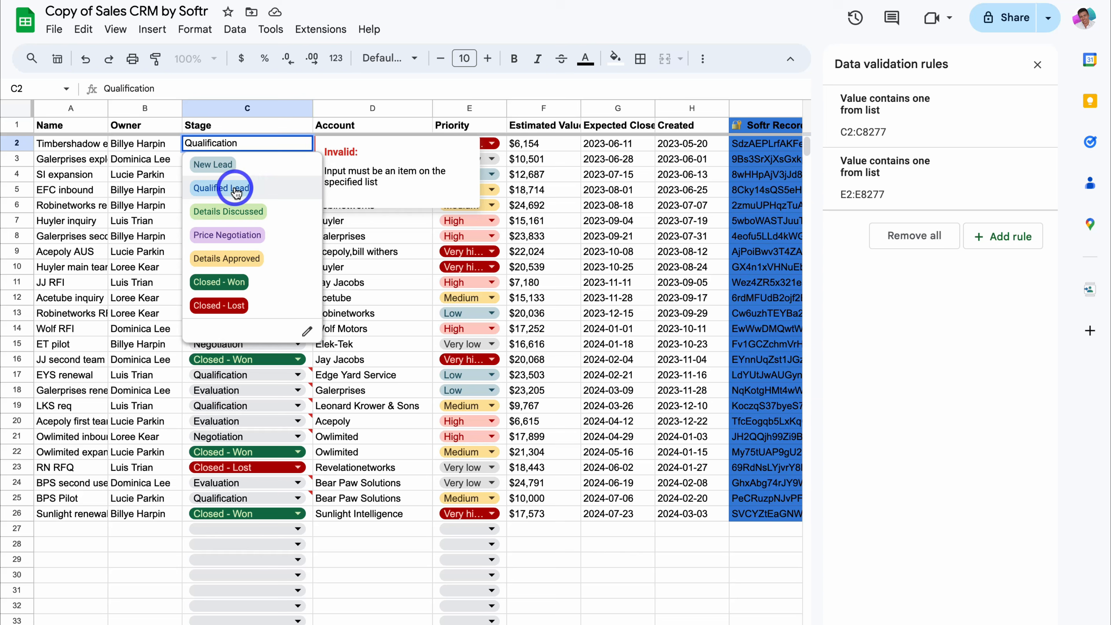
pyautogui.click(278, 191)
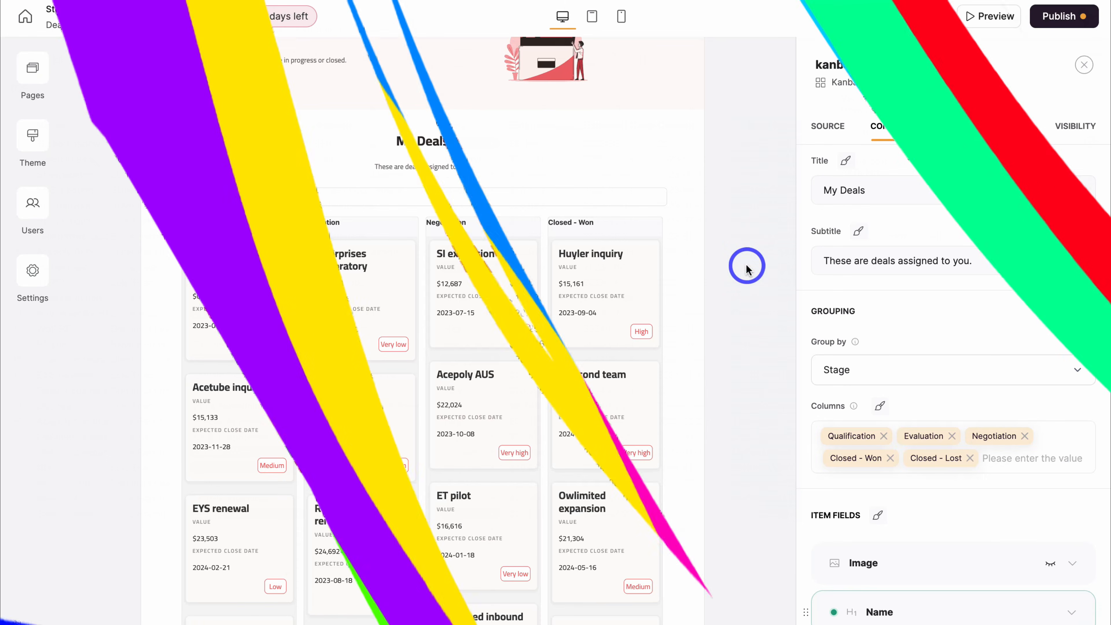
# - Remove the old Qualification, Evaluation and Negotiation columns from the kanban
pyautogui.click(885, 436)
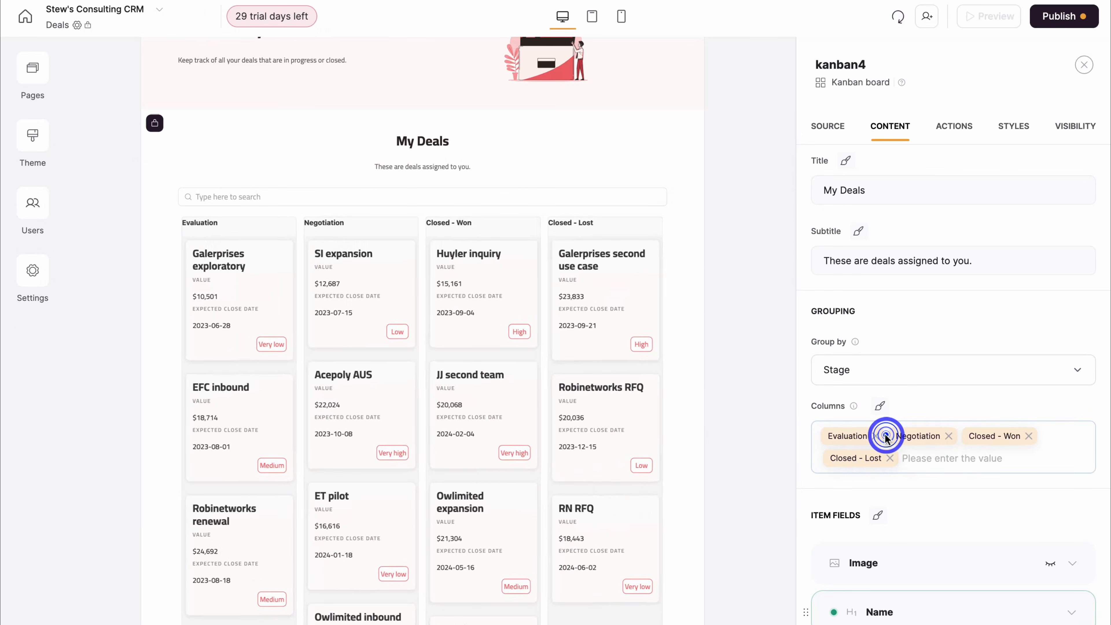
pyautogui.click(875, 435)
pyautogui.click(878, 436)
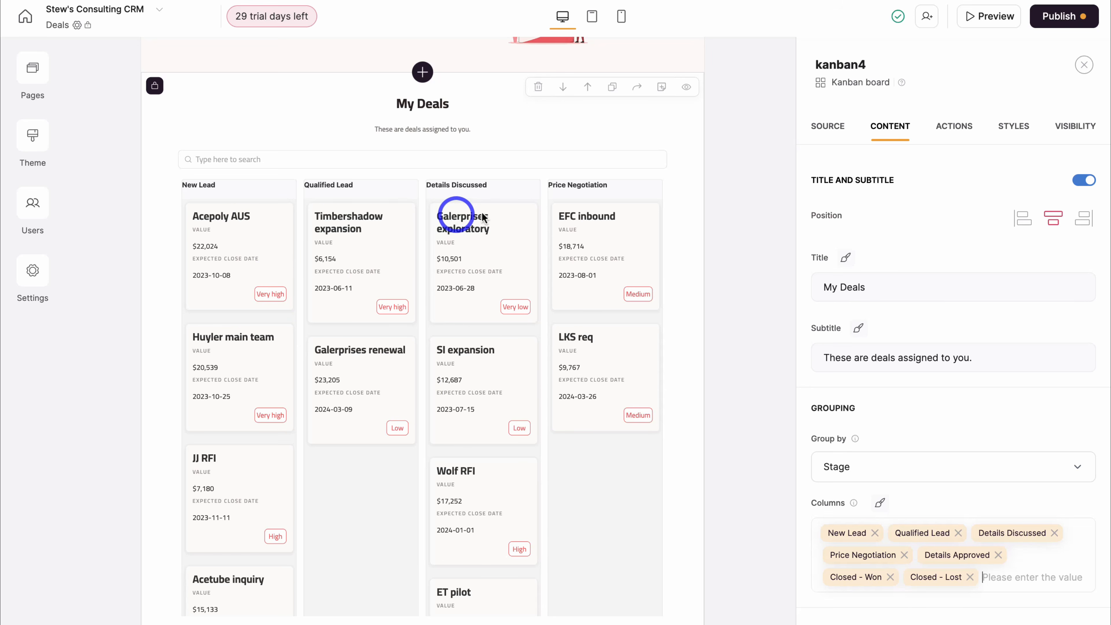
pyautogui.scroll(-8, 953, 417)
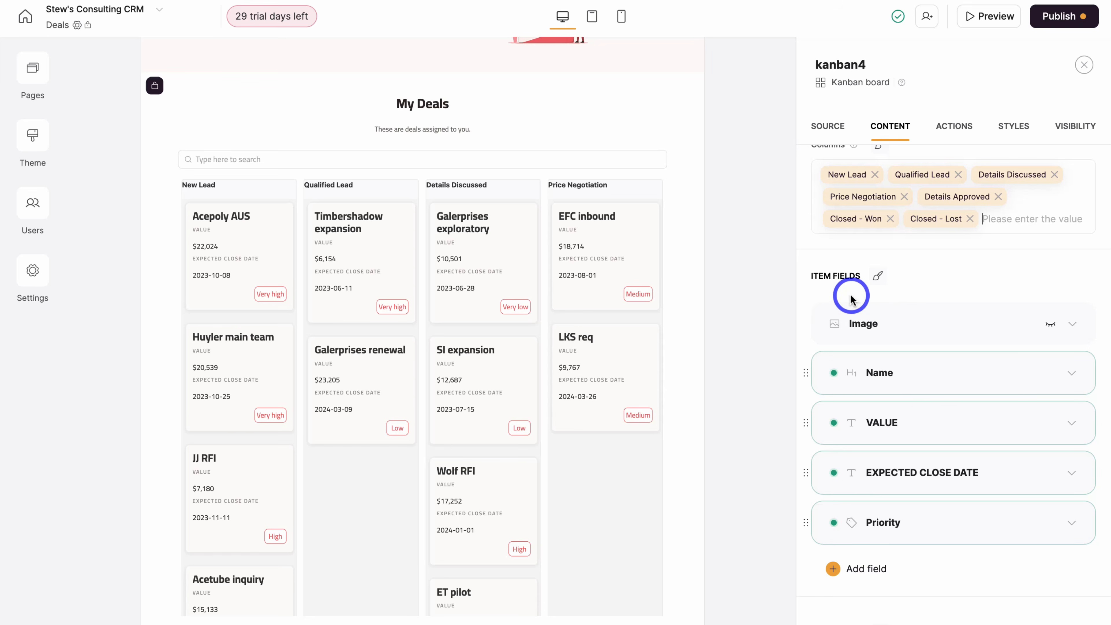
# - Leave card images hidden and review the Priority and VALUE fields unchanged
pyautogui.click(1051, 325)
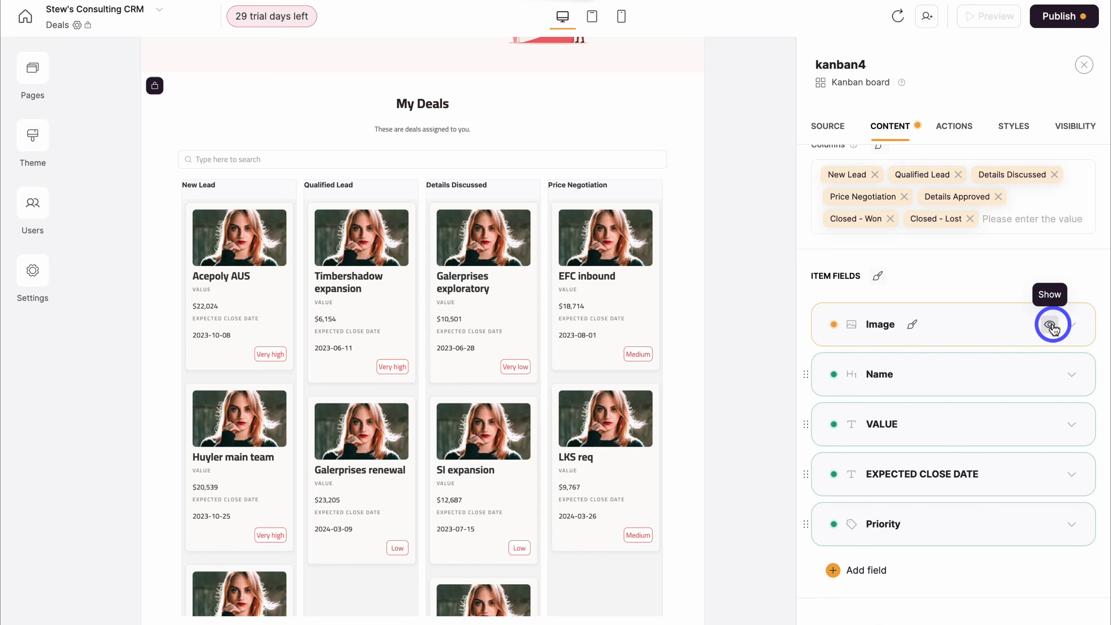
pyautogui.click(1049, 326)
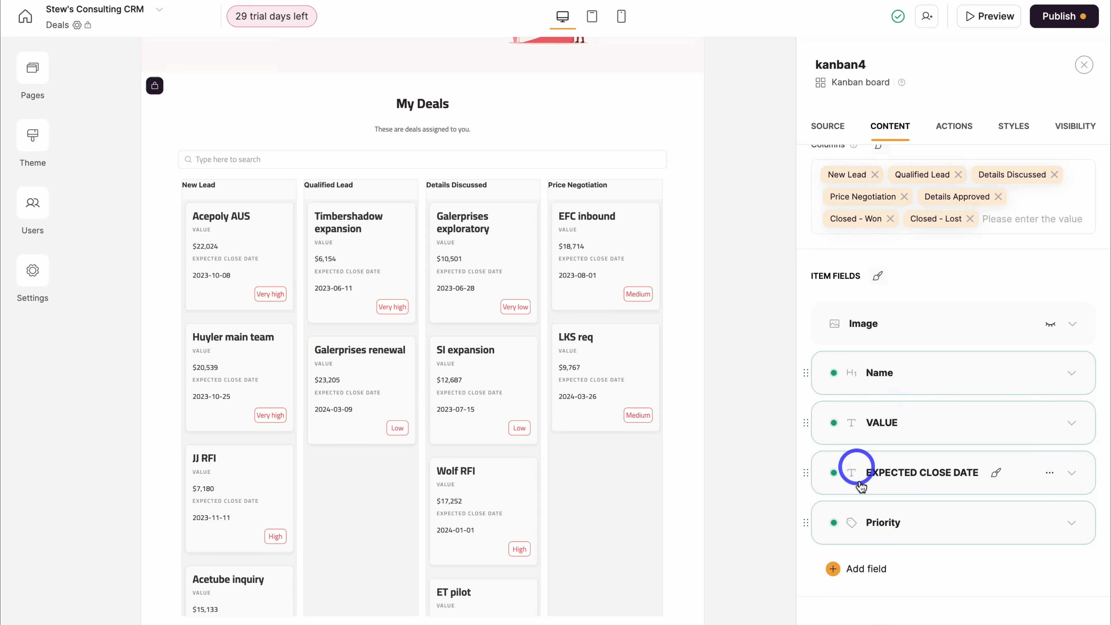
pyautogui.click(975, 523)
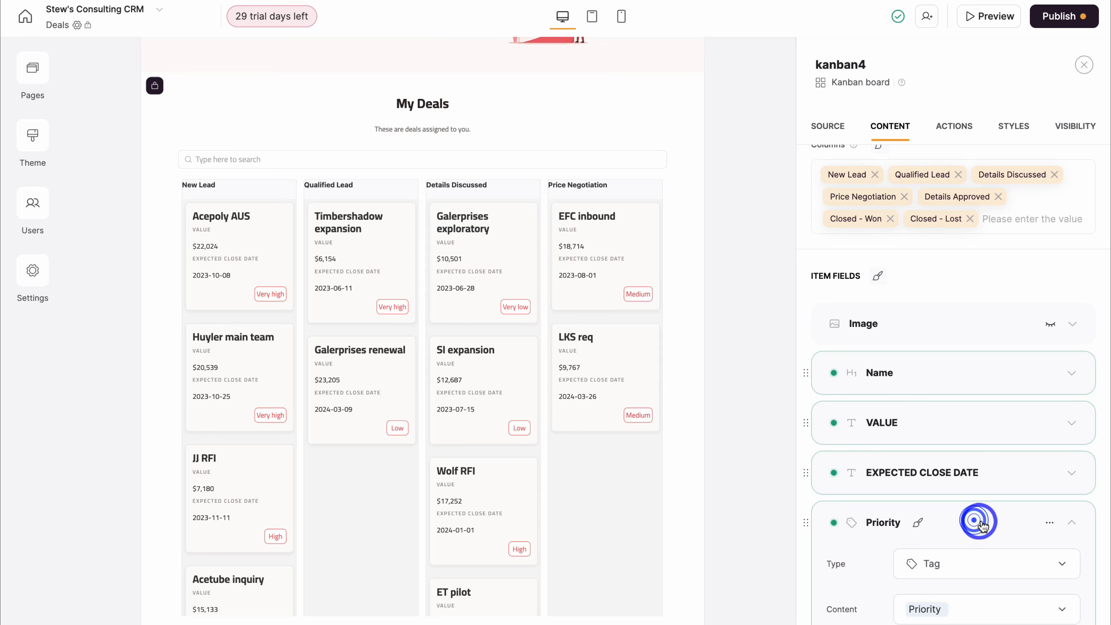
pyautogui.scroll(-3, 978, 523)
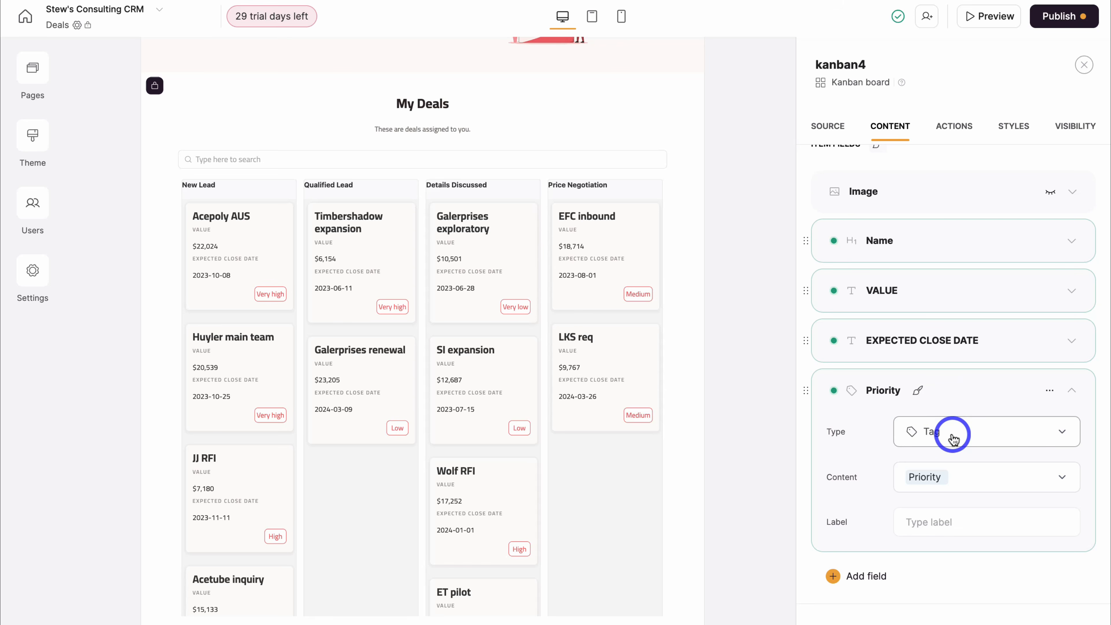
pyautogui.click(997, 478)
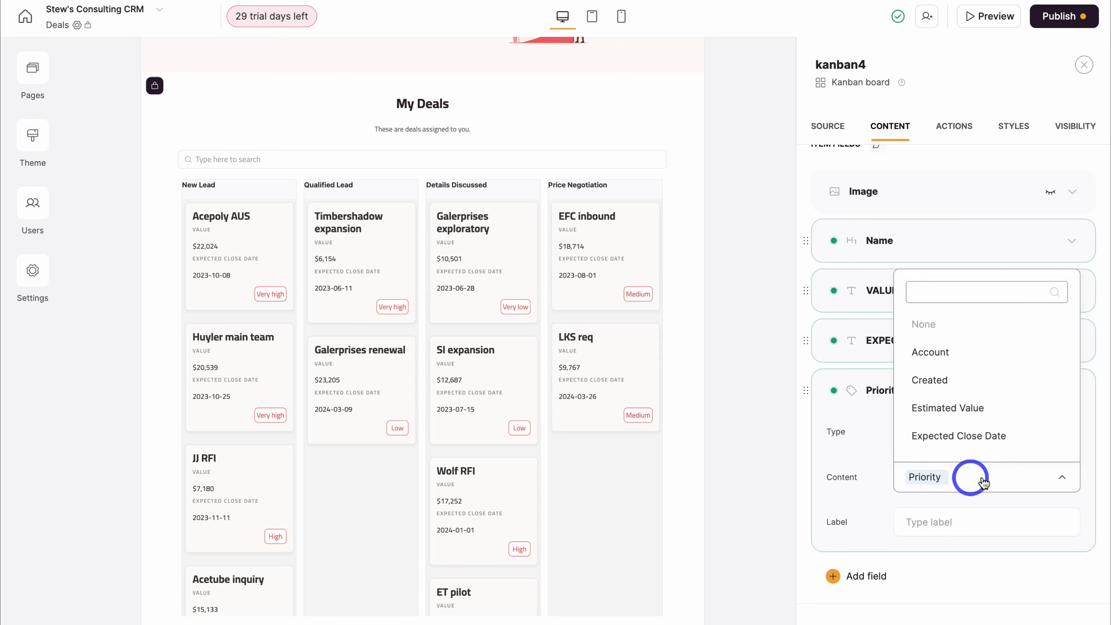
pyautogui.click(871, 477)
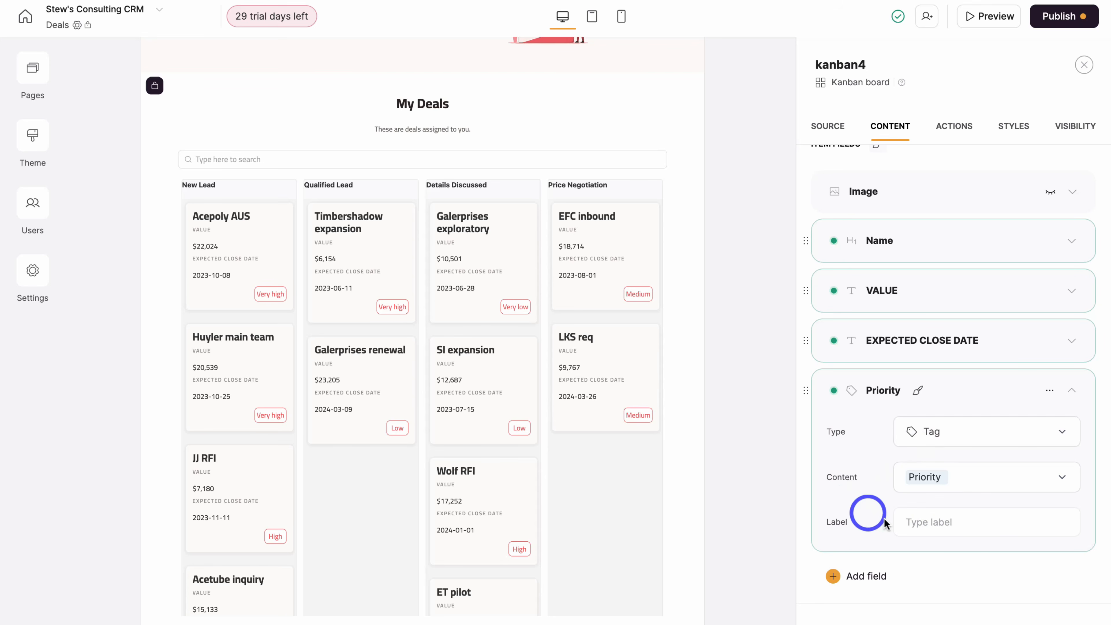
pyautogui.click(957, 296)
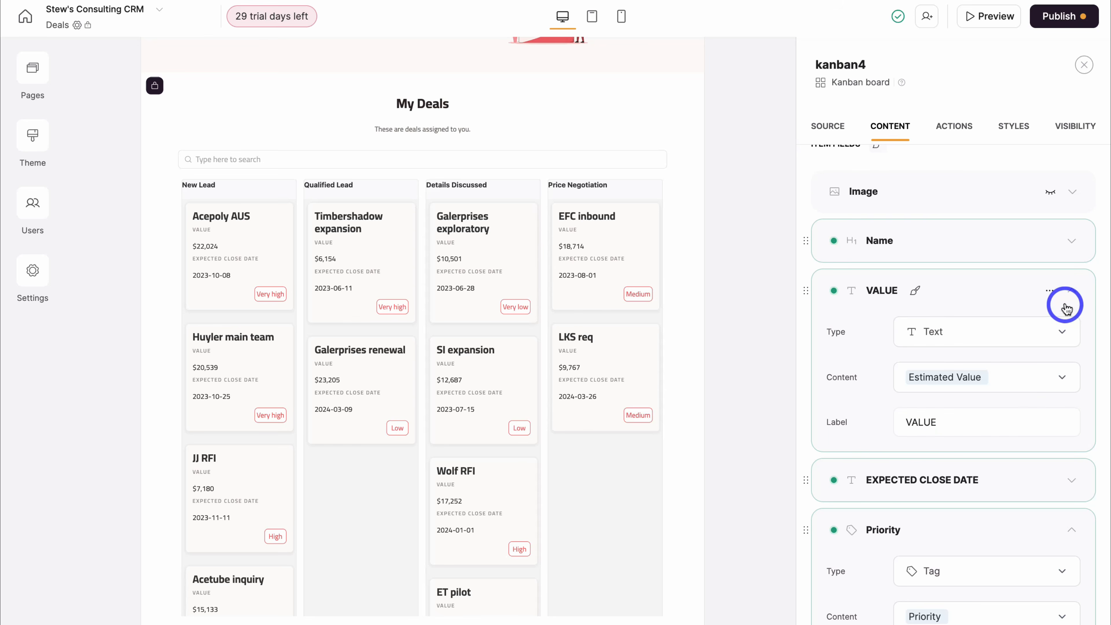
pyautogui.click(1072, 291)
pyautogui.click(1074, 392)
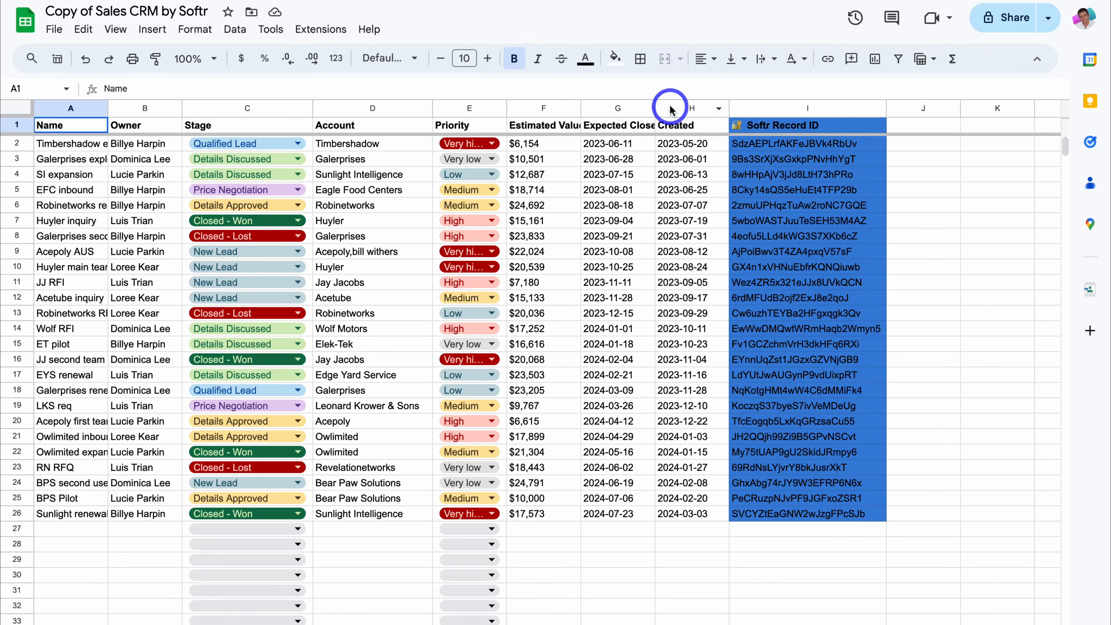
# - Insert a column right of Created headed 'Sales Task' and widen it to fit
pyautogui.click(670, 108)
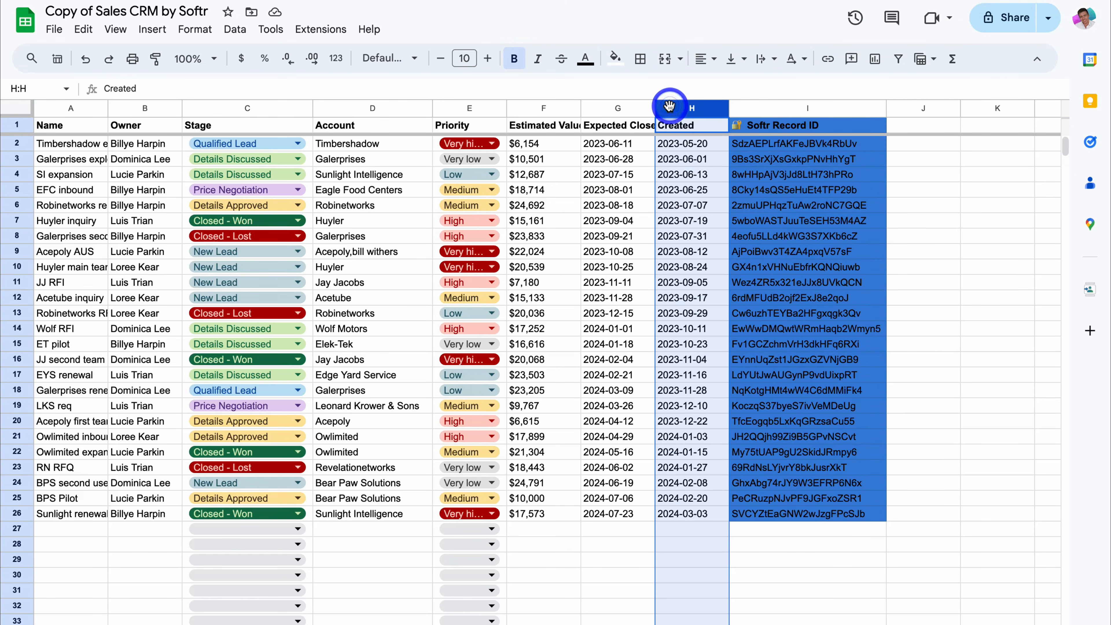
pyautogui.rightClick(669, 105)
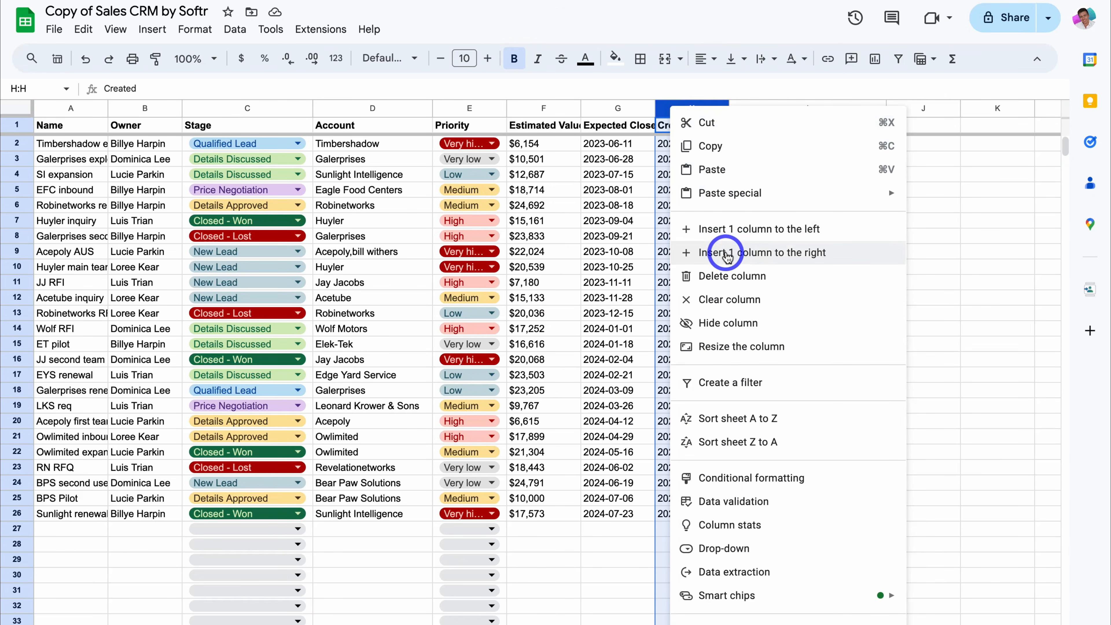
pyautogui.click(718, 252)
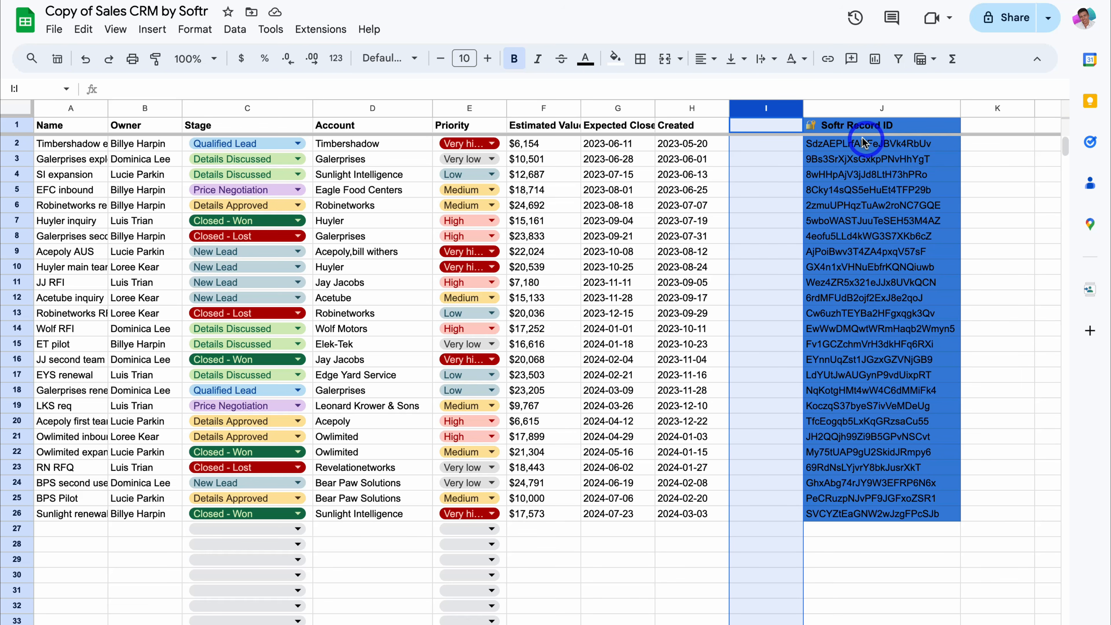
pyautogui.click(747, 127)
pyautogui.write('Sales Task')
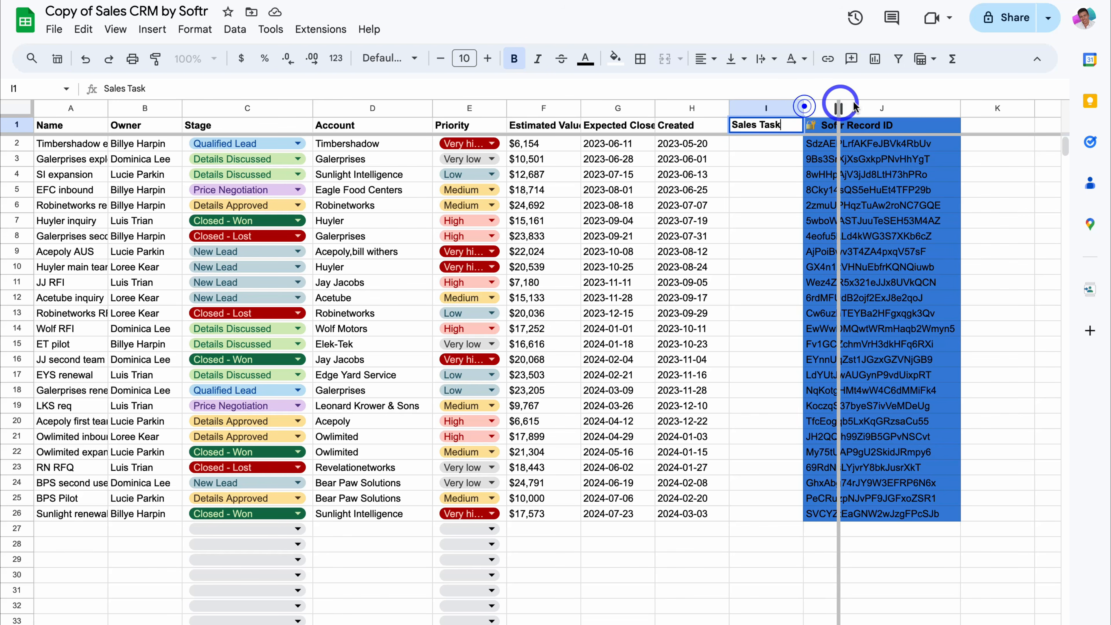
pyautogui.moveTo(804, 108); pyautogui.dragTo(902, 107)
pyautogui.click(851, 143)
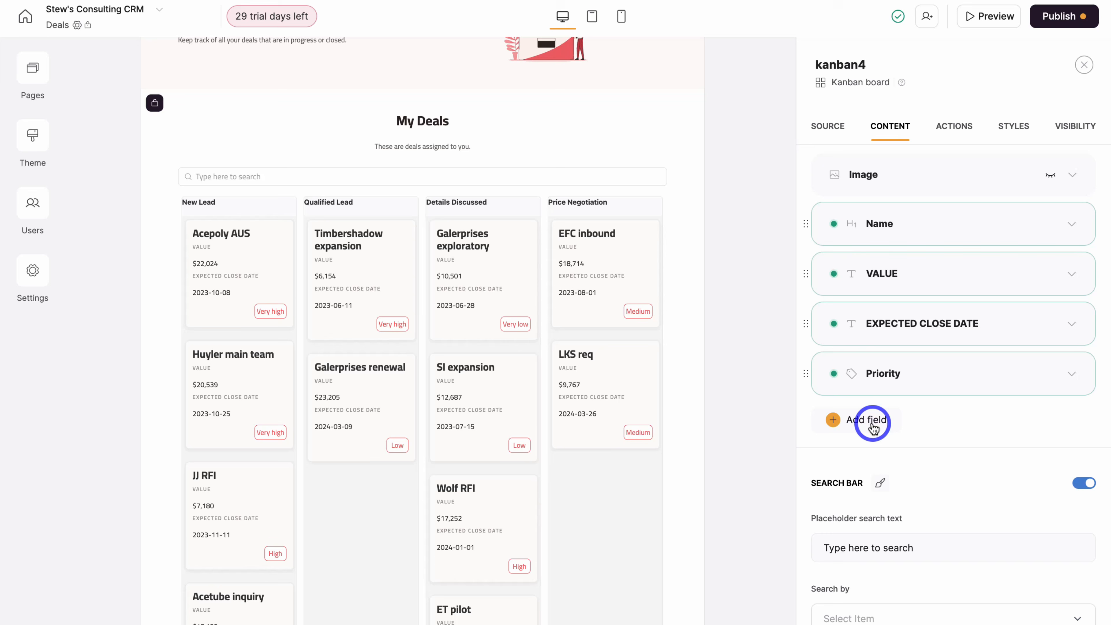
# - Duplicate the VALUE field into a SALES TASK field showing the Sales Task column
pyautogui.click(1051, 276)
pyautogui.click(1021, 302)
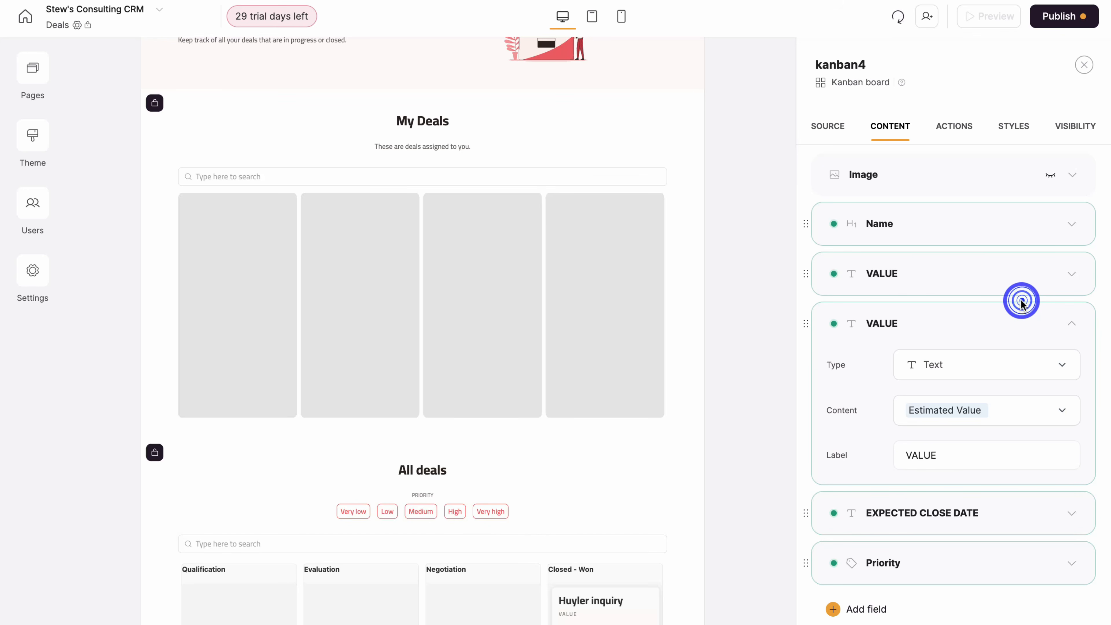
pyautogui.click(926, 367)
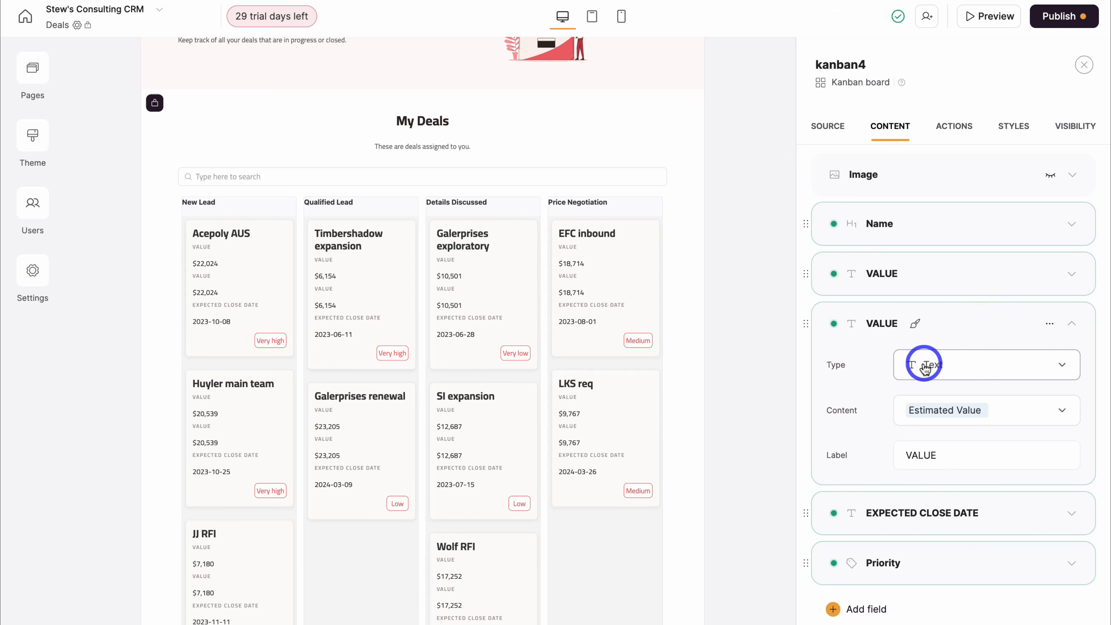
pyautogui.click(1021, 412)
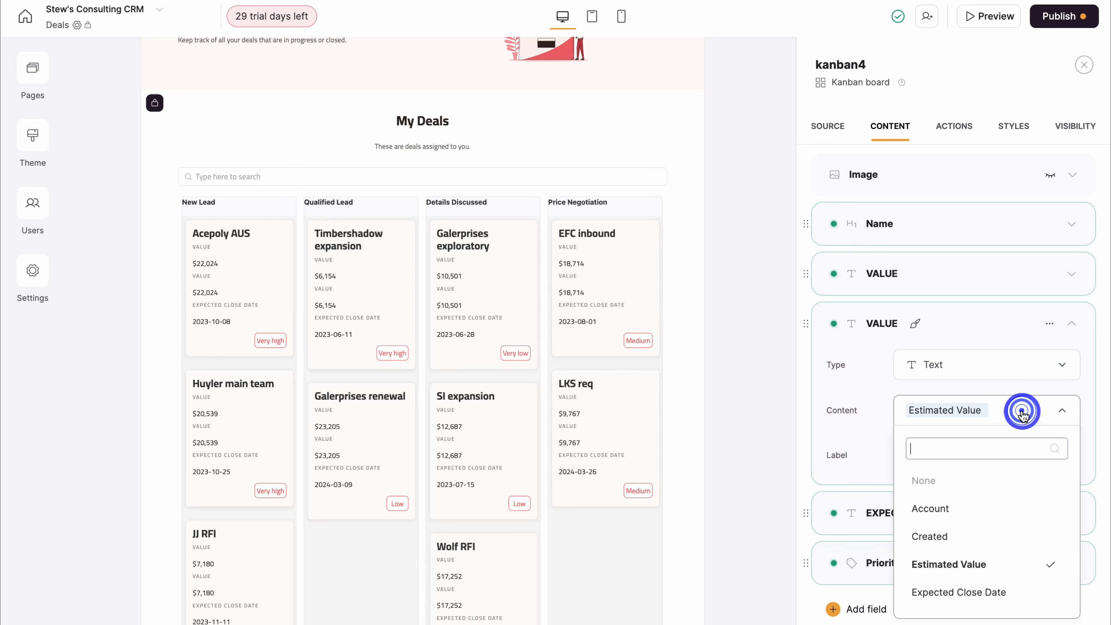
pyautogui.scroll(-3, 1005, 489)
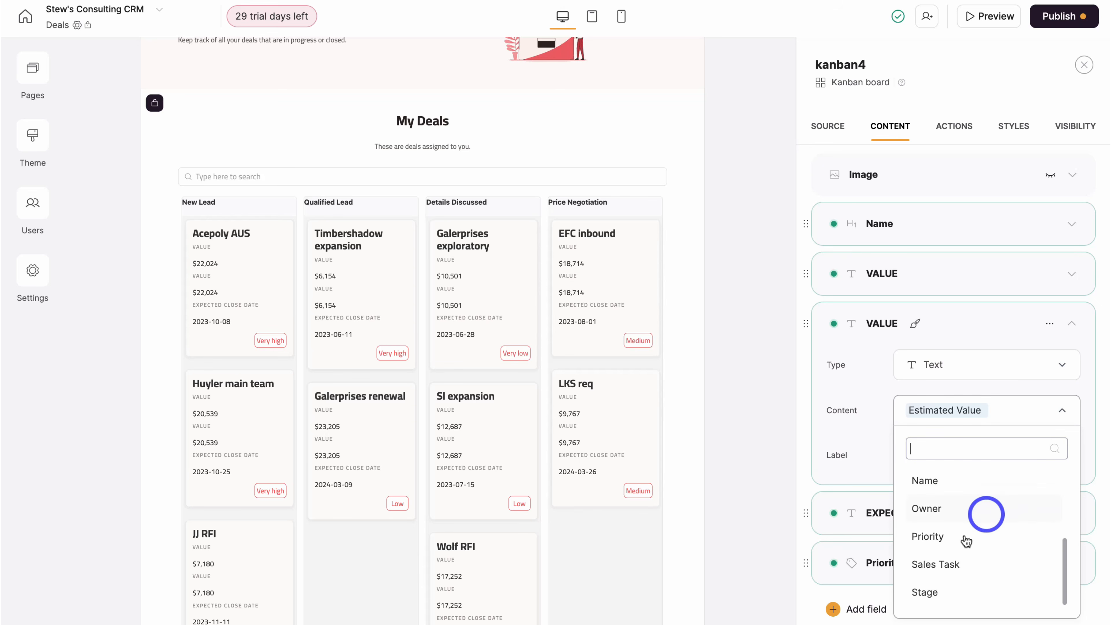
pyautogui.click(963, 565)
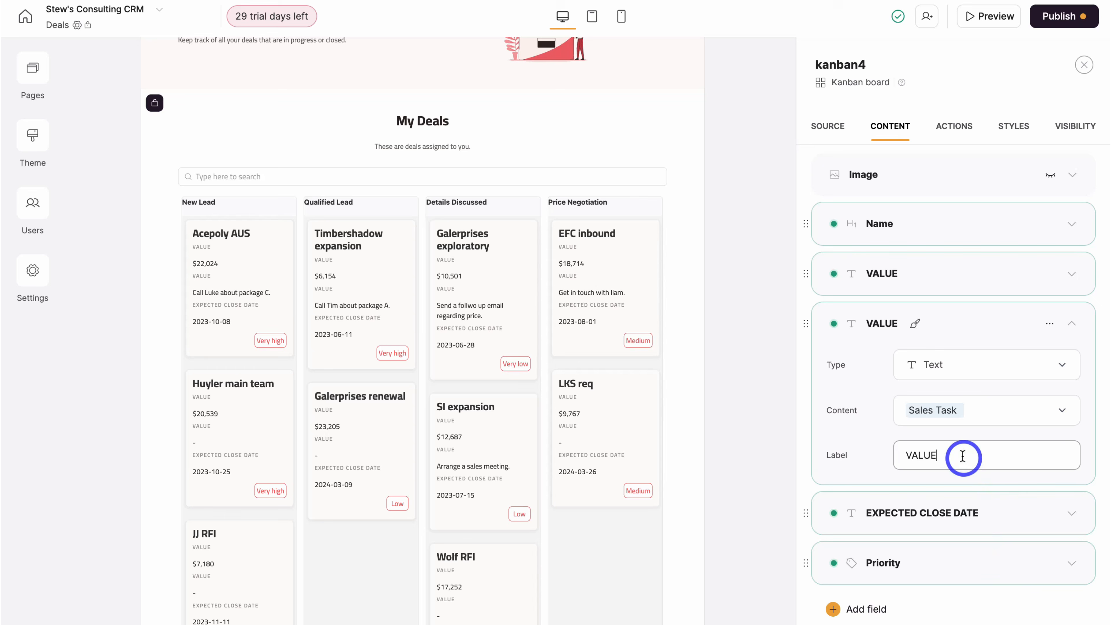
pyautogui.moveTo(959, 455); pyautogui.dragTo(905, 456)
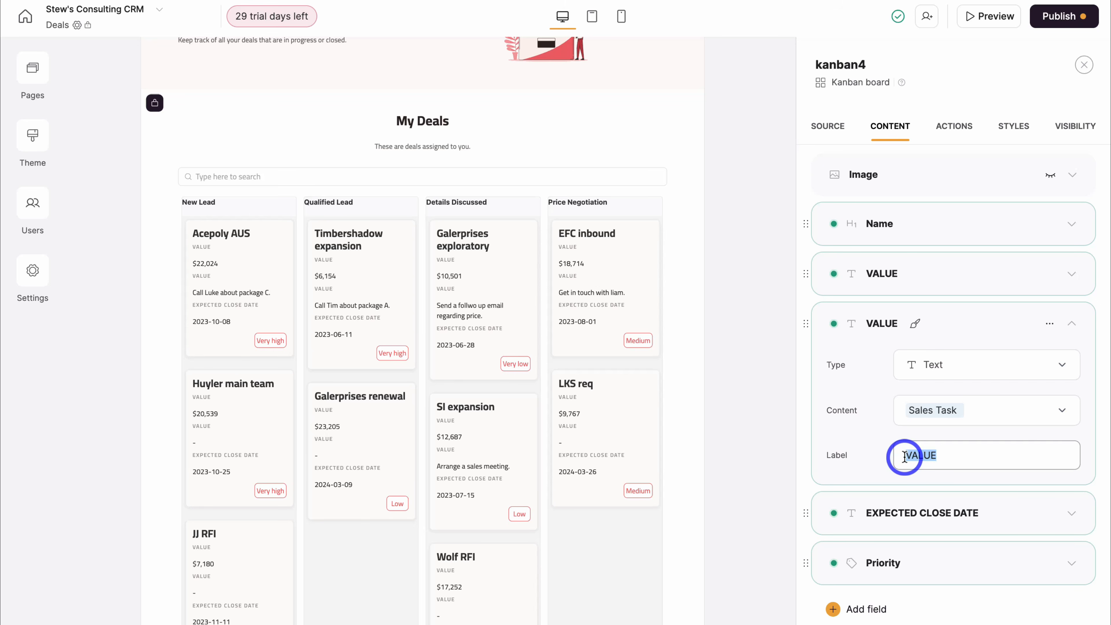
pyautogui.write('SALES TASK')
pyautogui.click(1072, 324)
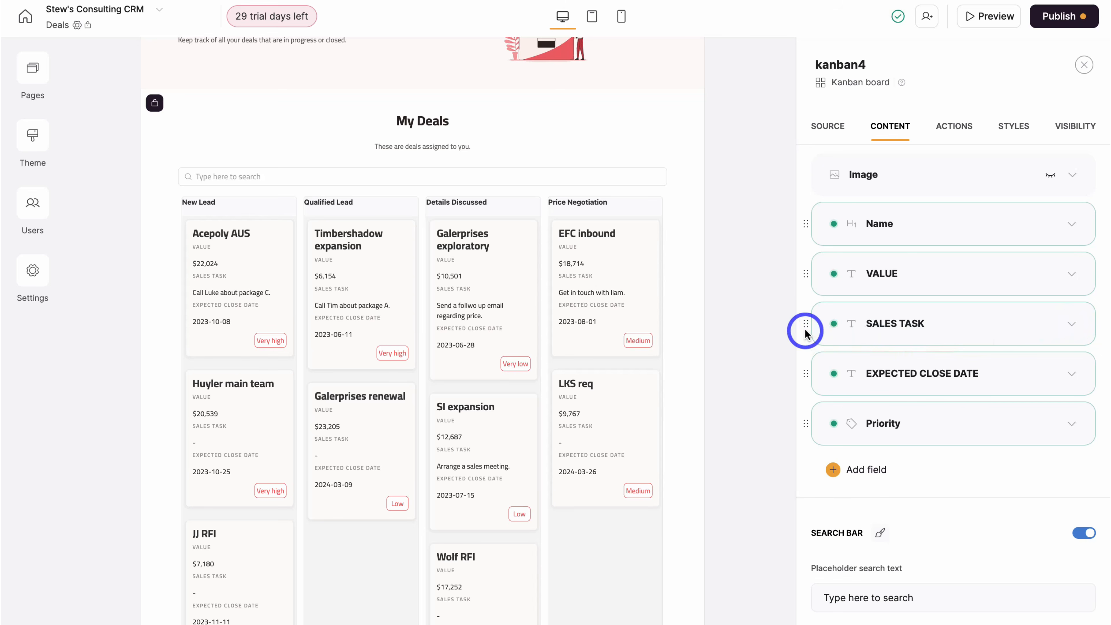
# - Move SALES TASK below EXPECTED CLOSE DATE and bring up the board's Actions settings
pyautogui.moveTo(807, 323); pyautogui.dragTo(807, 382)
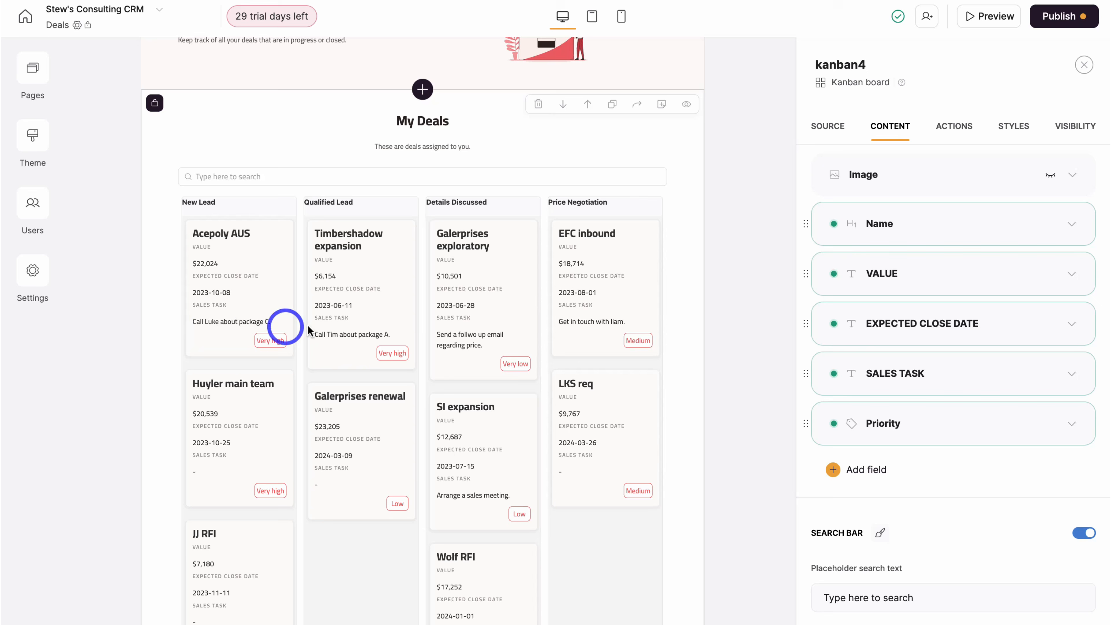
pyautogui.scroll(-2, 908, 491)
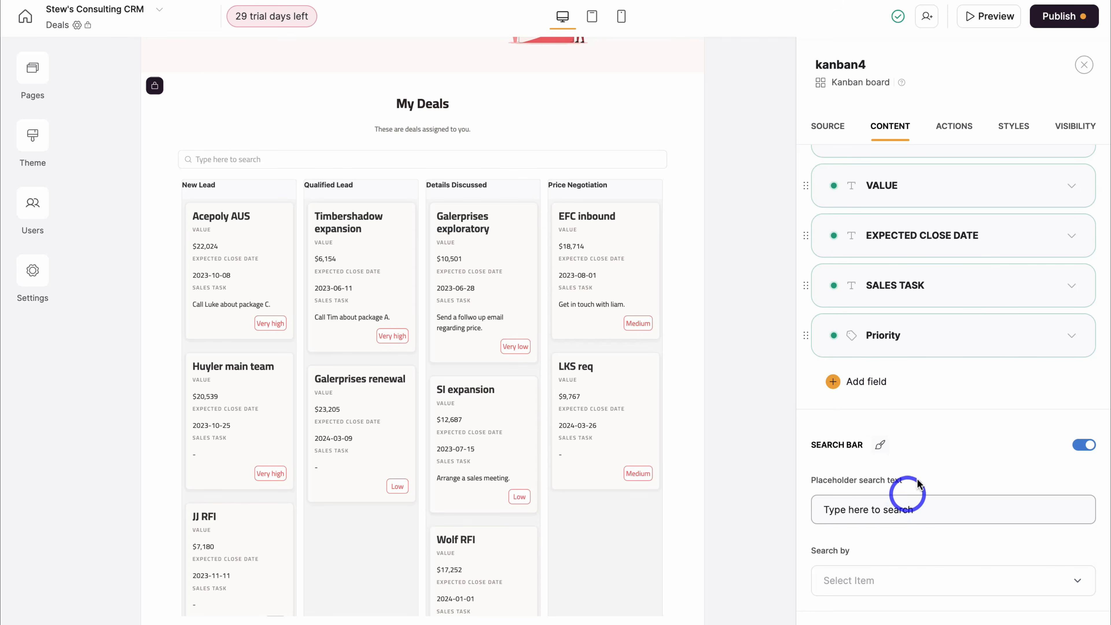
pyautogui.click(955, 127)
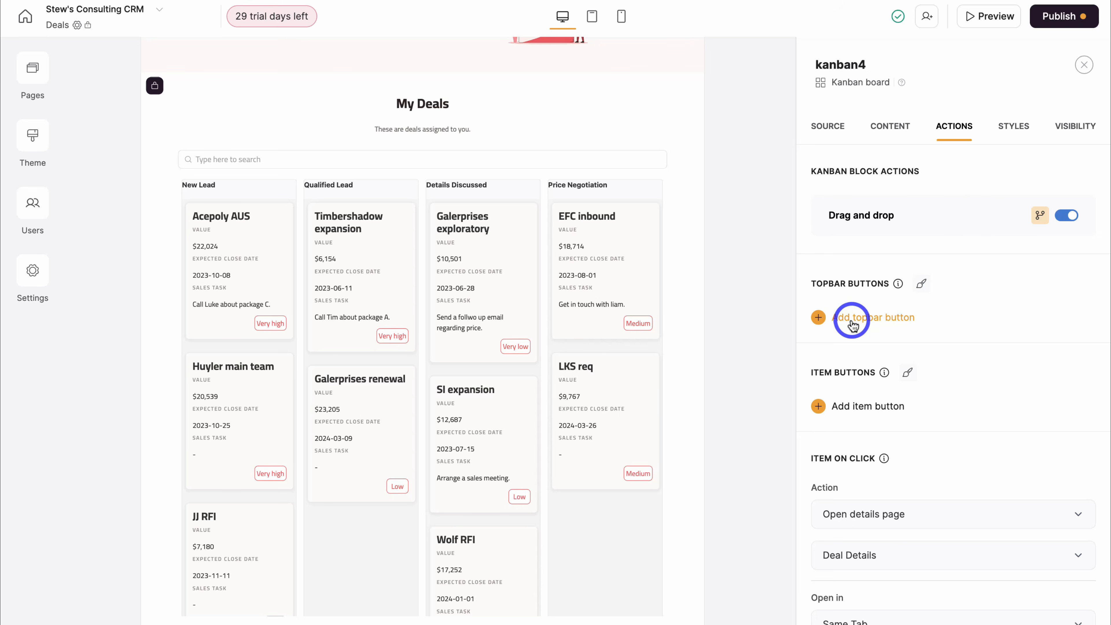
# - Add an Add record button above the deals board
pyautogui.click(882, 324)
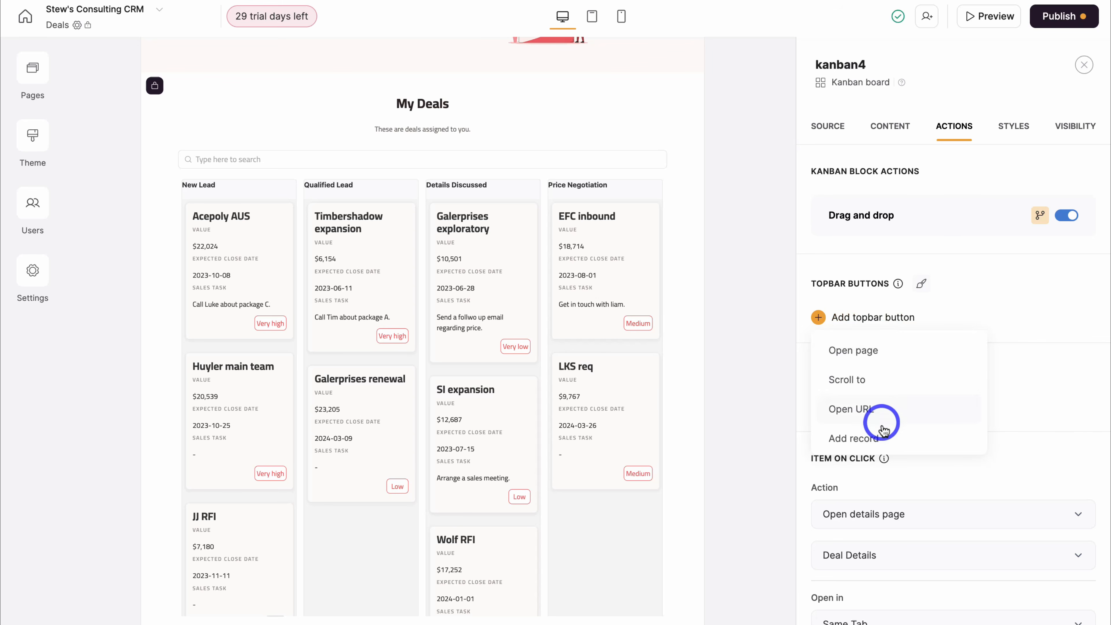
pyautogui.click(888, 435)
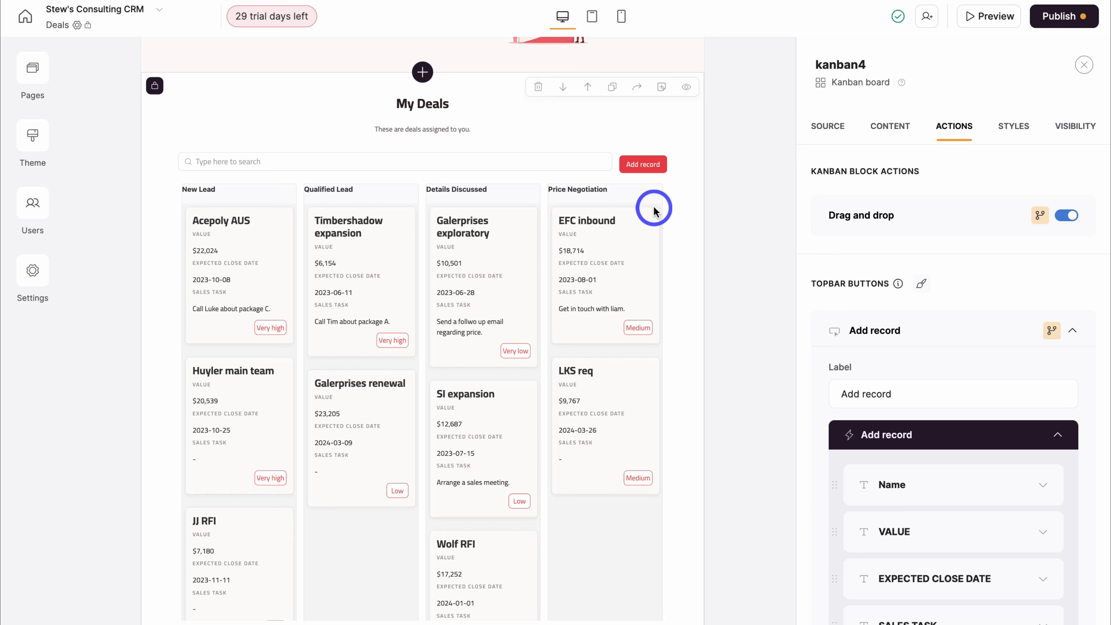
pyautogui.scroll(-4, 957, 402)
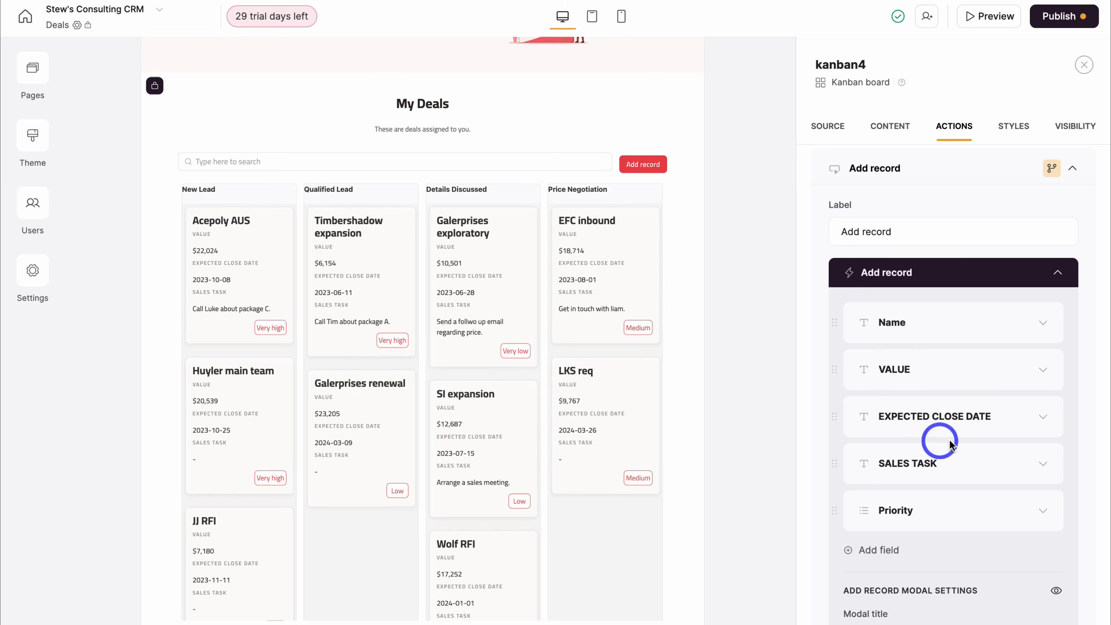
pyautogui.scroll(-8, 954, 440)
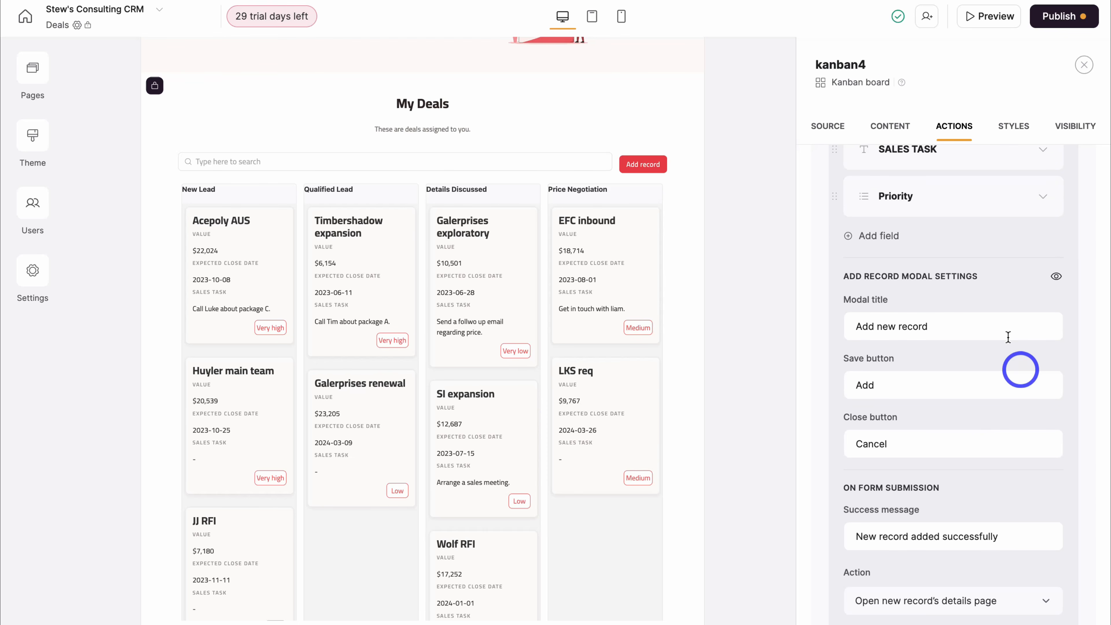
pyautogui.scroll(-2, 952, 417)
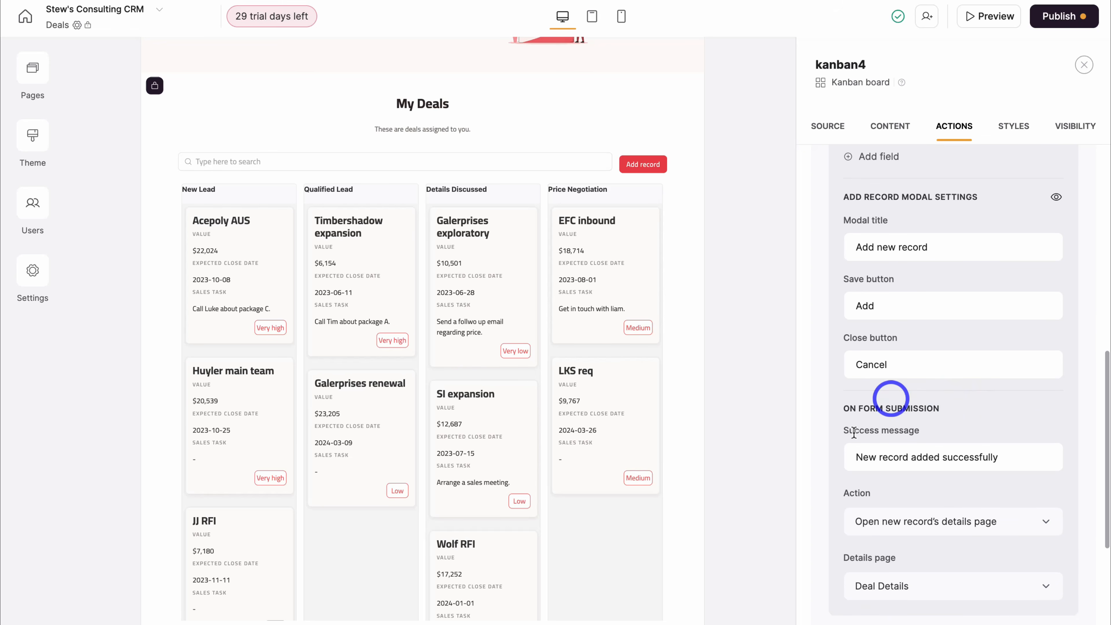
pyautogui.scroll(-6, 965, 508)
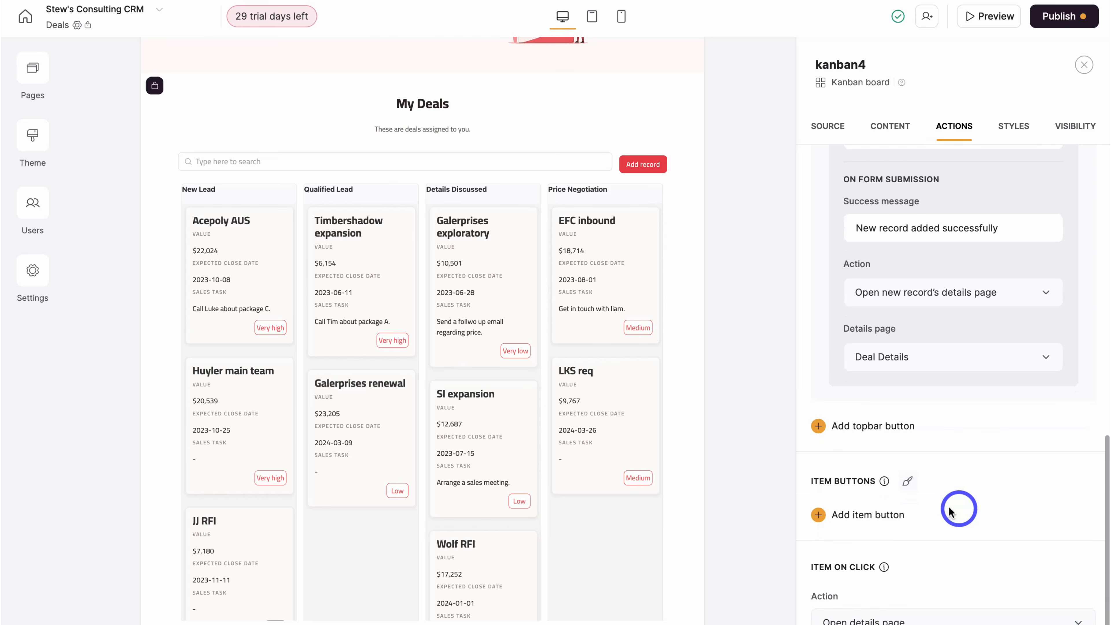
# - Add an Edit record button labelled 'Edit Deal' on every deal card
pyautogui.click(860, 519)
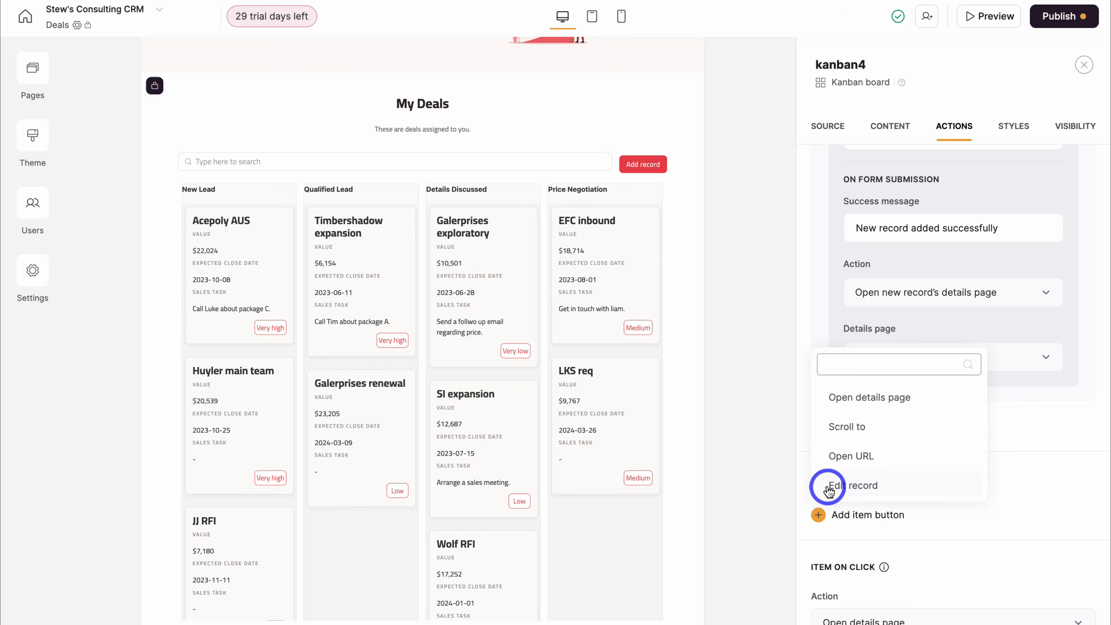
pyautogui.click(906, 486)
pyautogui.scroll(-4, 932, 526)
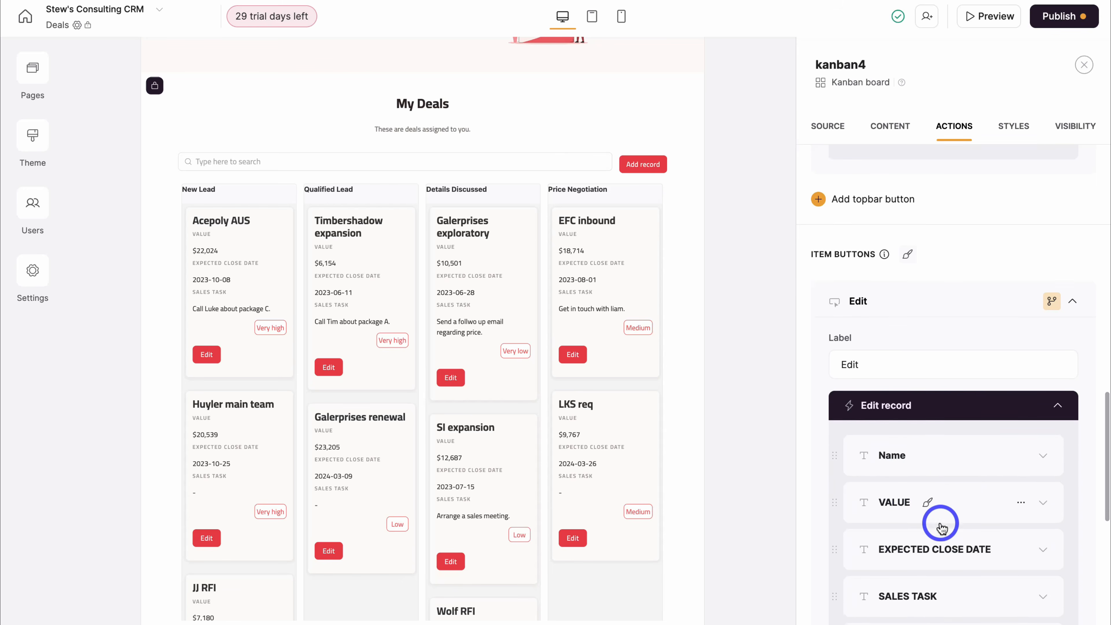
pyautogui.scroll(1, 943, 489)
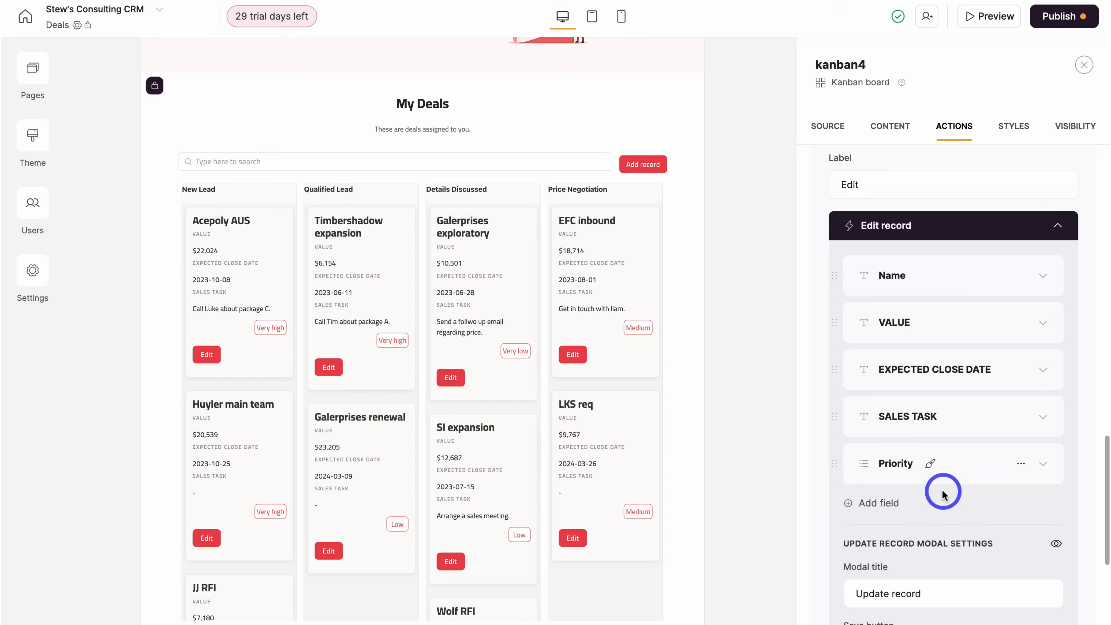
pyautogui.scroll(-4, 943, 489)
pyautogui.scroll(5, 943, 489)
pyautogui.scroll(1, 943, 494)
pyautogui.click(880, 301)
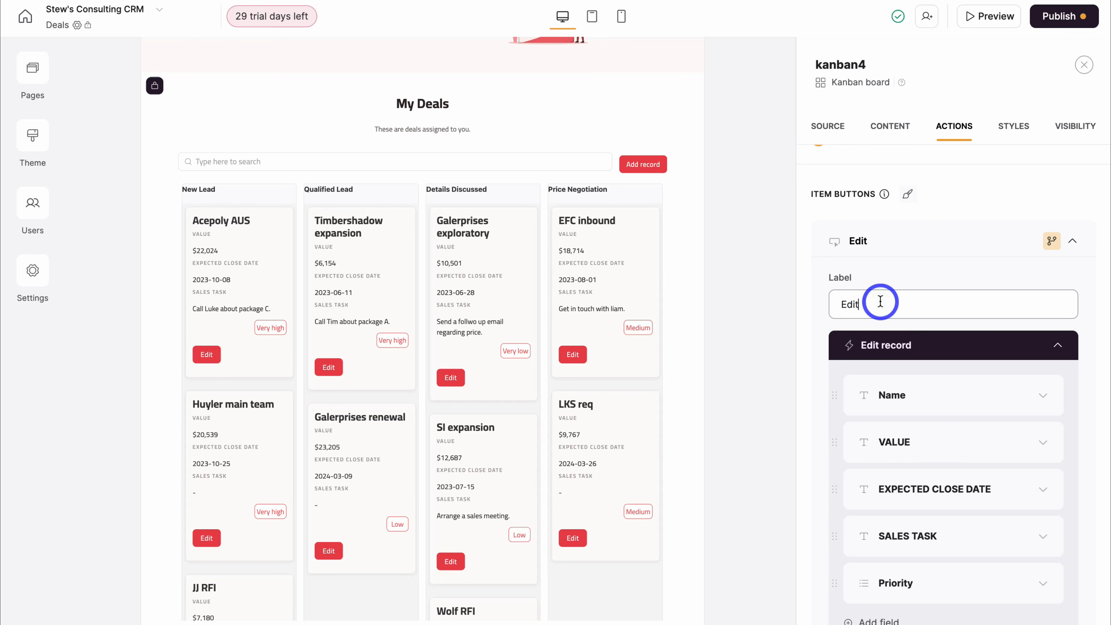
pyautogui.write('Deal')
pyautogui.scroll(-15, 906, 330)
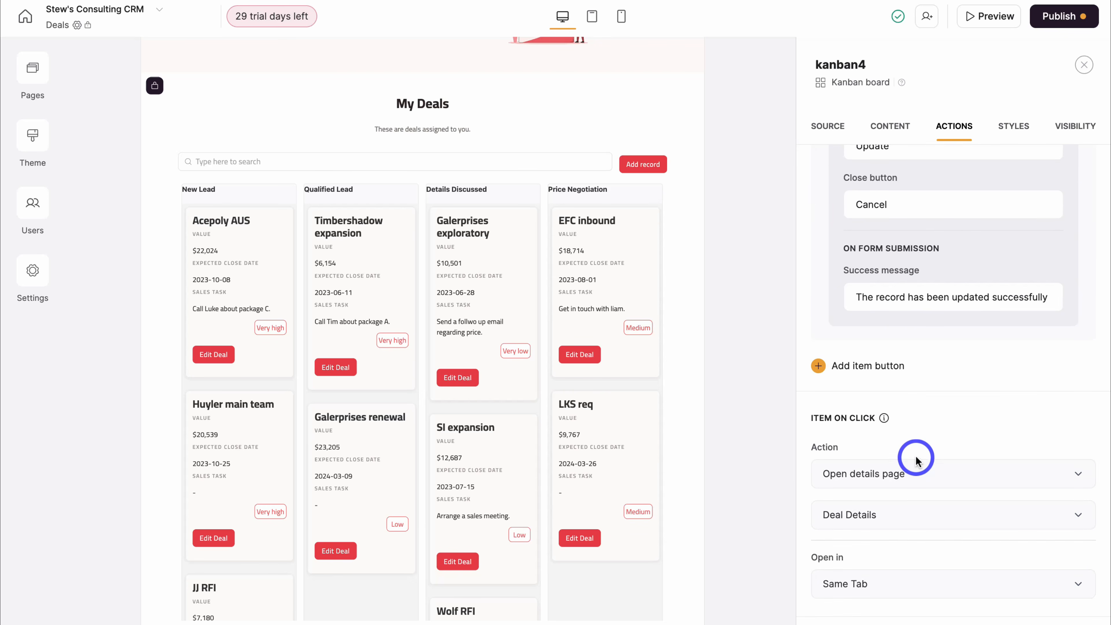
pyautogui.scroll(20, 917, 460)
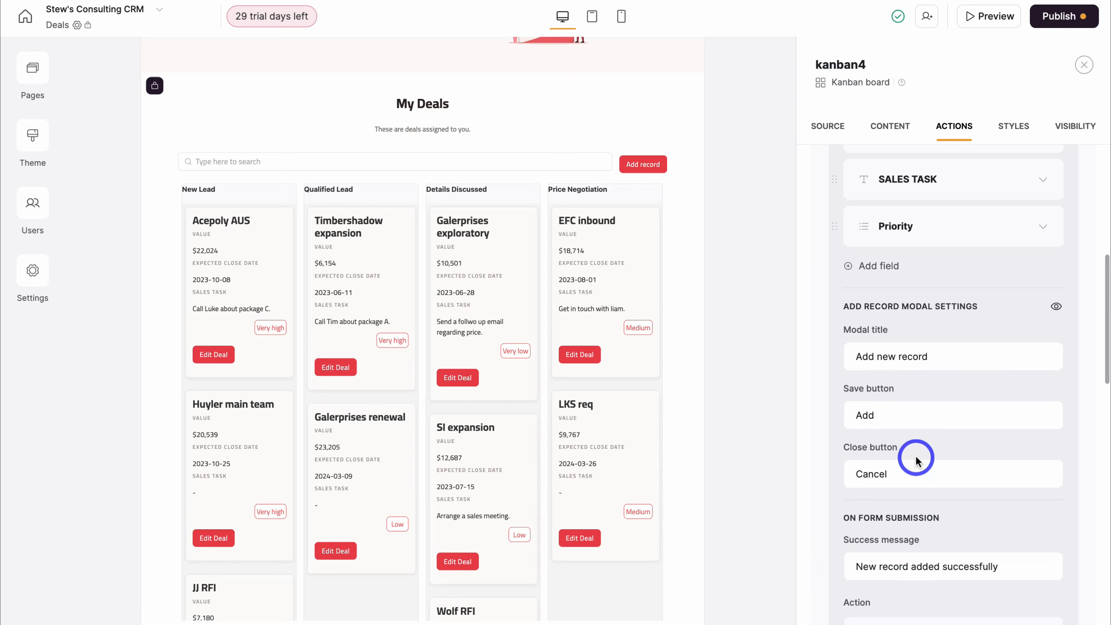
pyautogui.scroll(10, 917, 460)
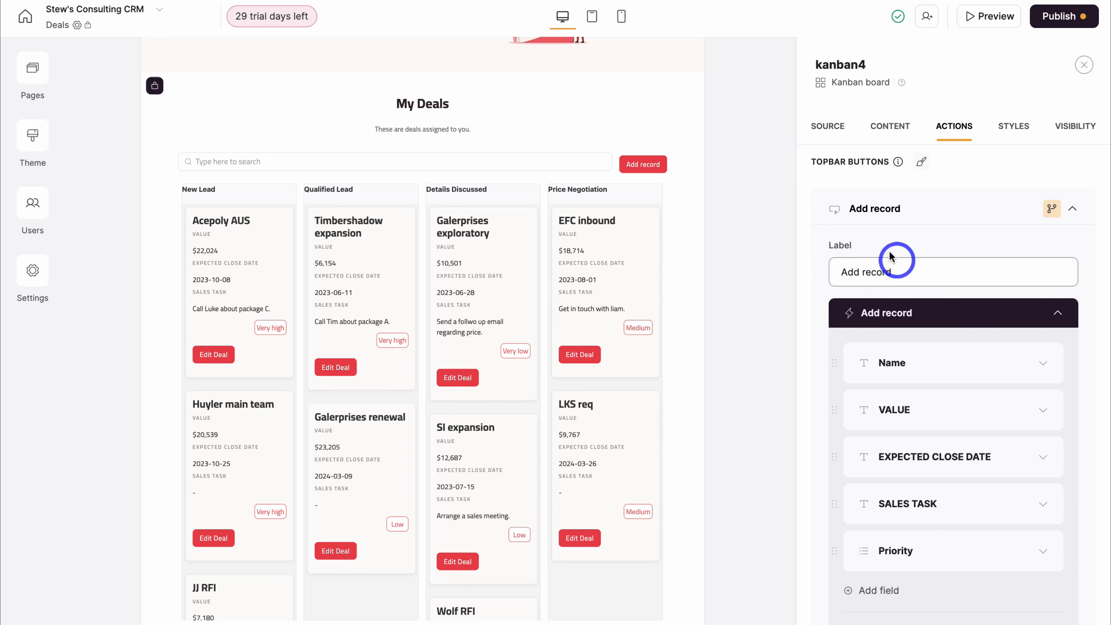
# - Relabel the top button 'Add Deal'
pyautogui.tripleClick(898, 270)
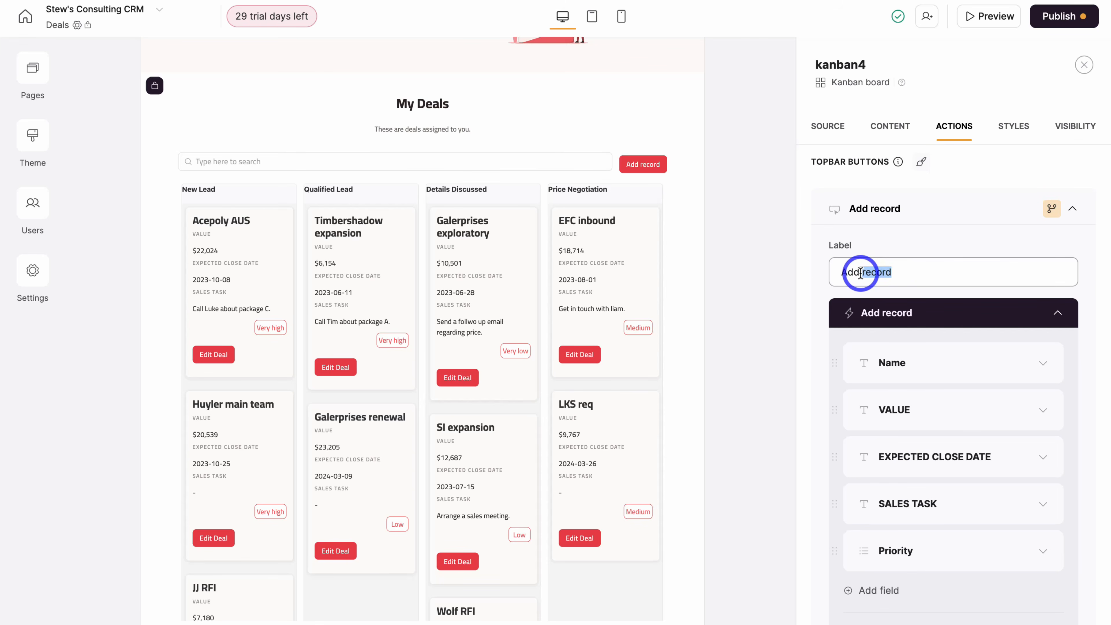
pyautogui.write('Add Deal')
pyautogui.click(1010, 136)
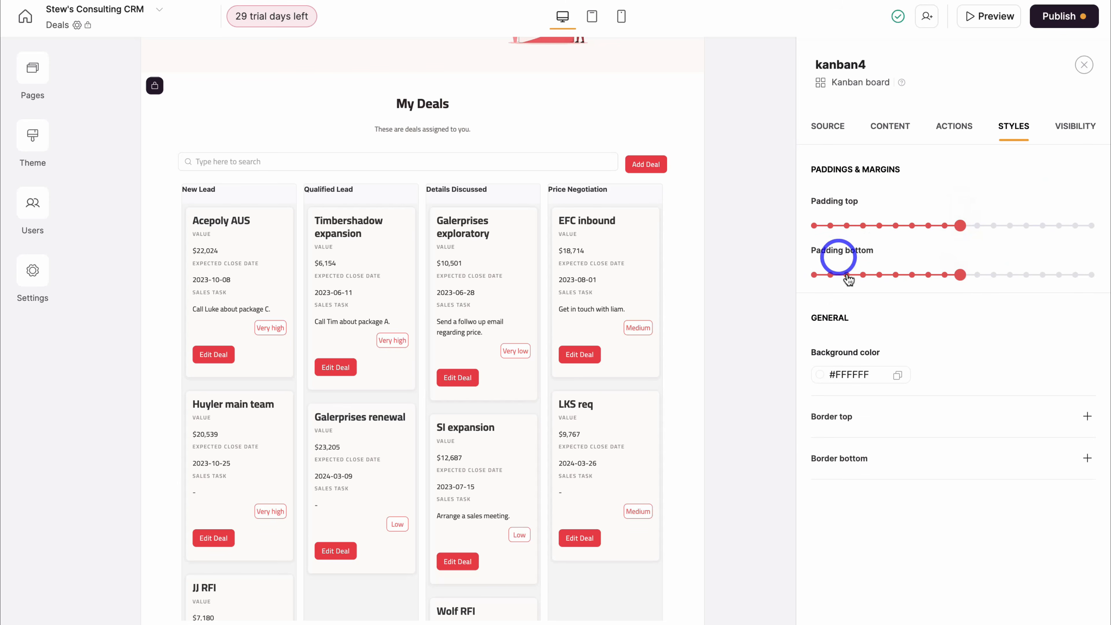
# - Make the My Deals board visible to the Manager group as well as Account Executive
pyautogui.click(1071, 139)
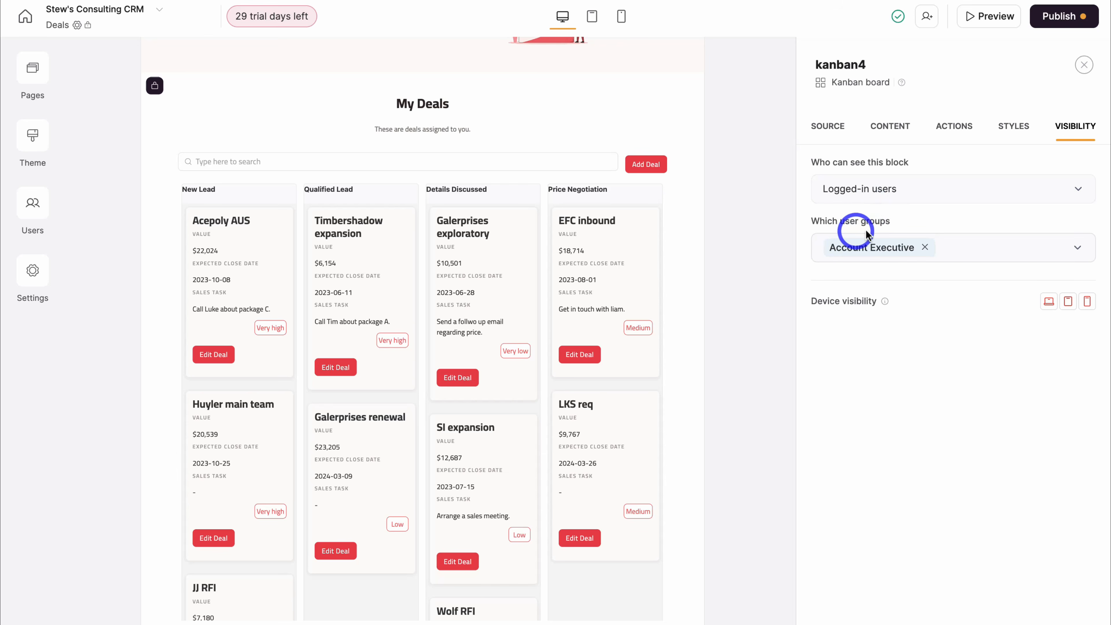
pyautogui.click(974, 246)
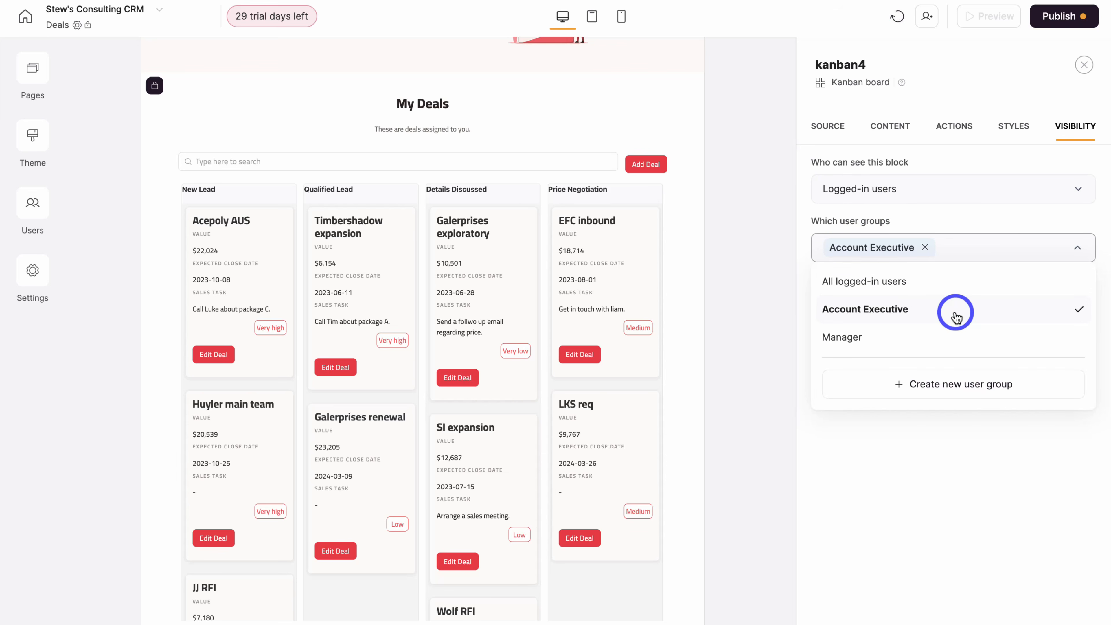
pyautogui.click(938, 338)
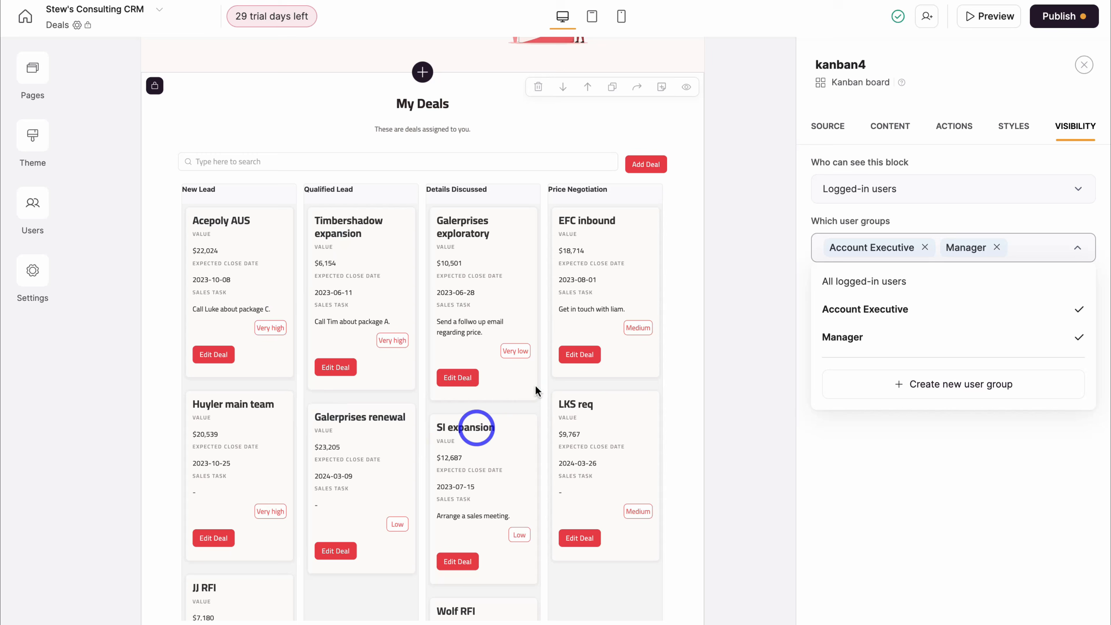
# - Review the kanban's Source filter matching deal Owner to the logged-in user's Name
pyautogui.click(826, 131)
pyautogui.scroll(-5, 915, 381)
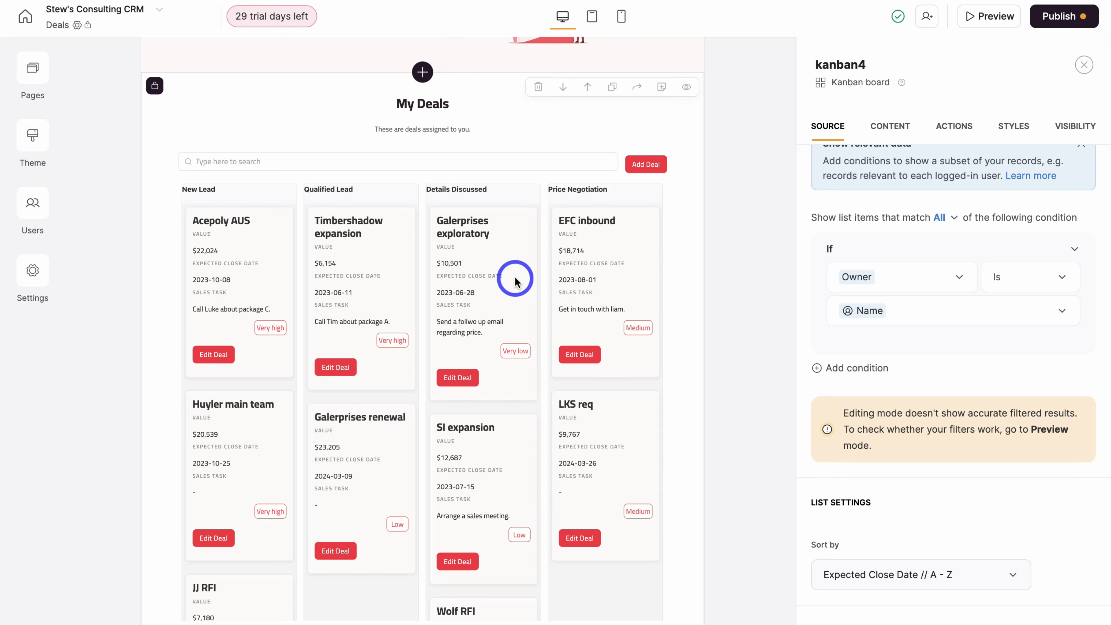
pyautogui.scroll(-10, 516, 282)
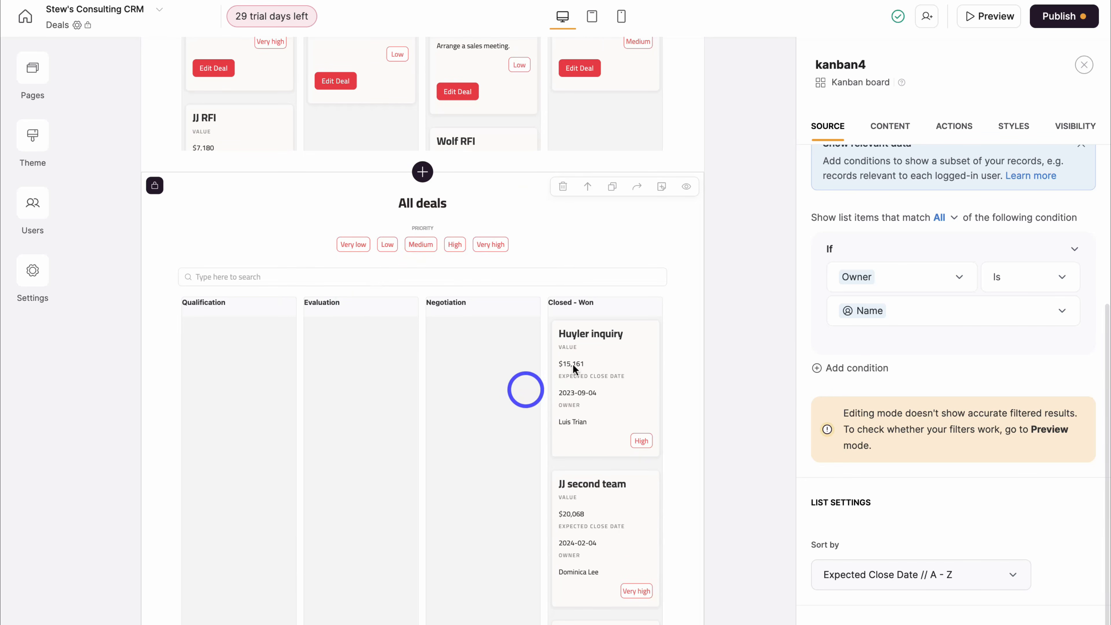
# - Delete the All deals section and browse the catalogue of blocks
pyautogui.click(563, 186)
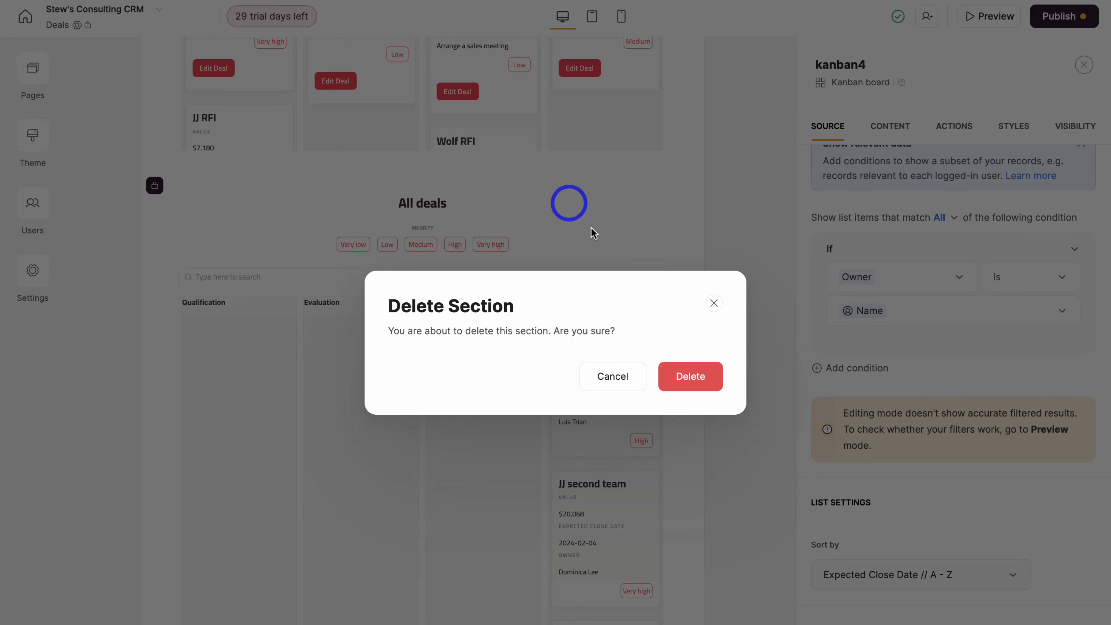
pyautogui.click(690, 376)
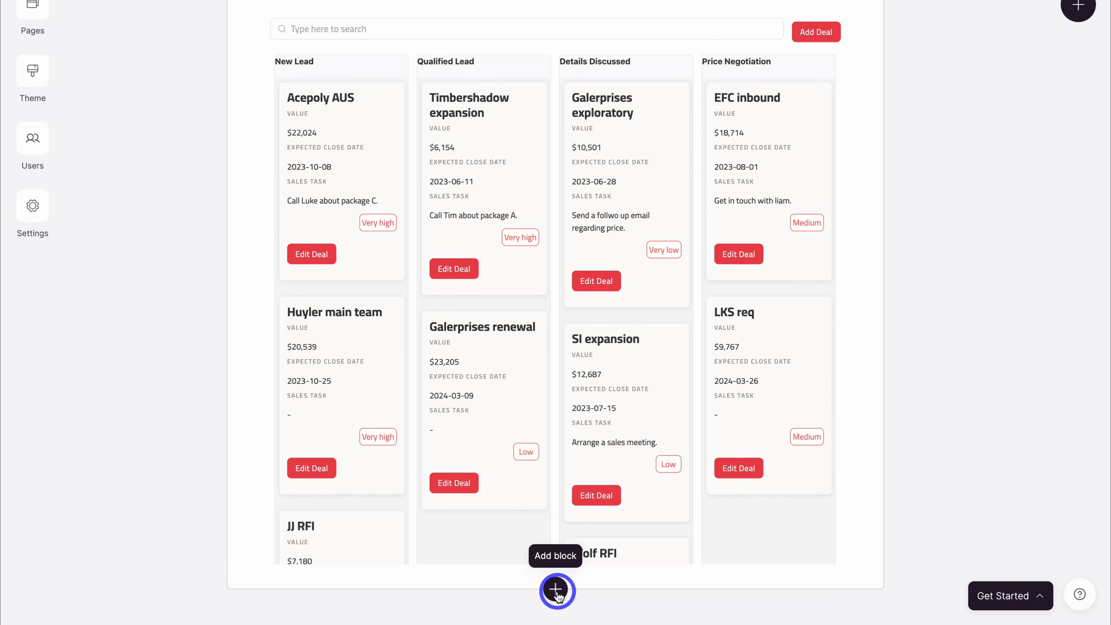
pyautogui.click(556, 591)
pyautogui.moveTo(863, 258)
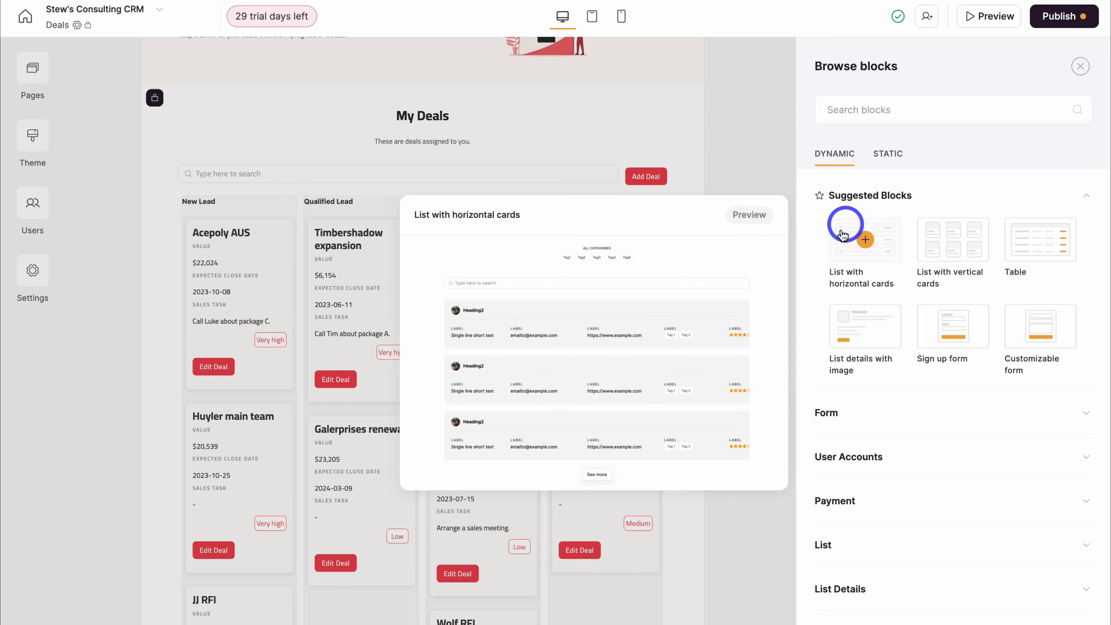
pyautogui.moveTo(947, 248)
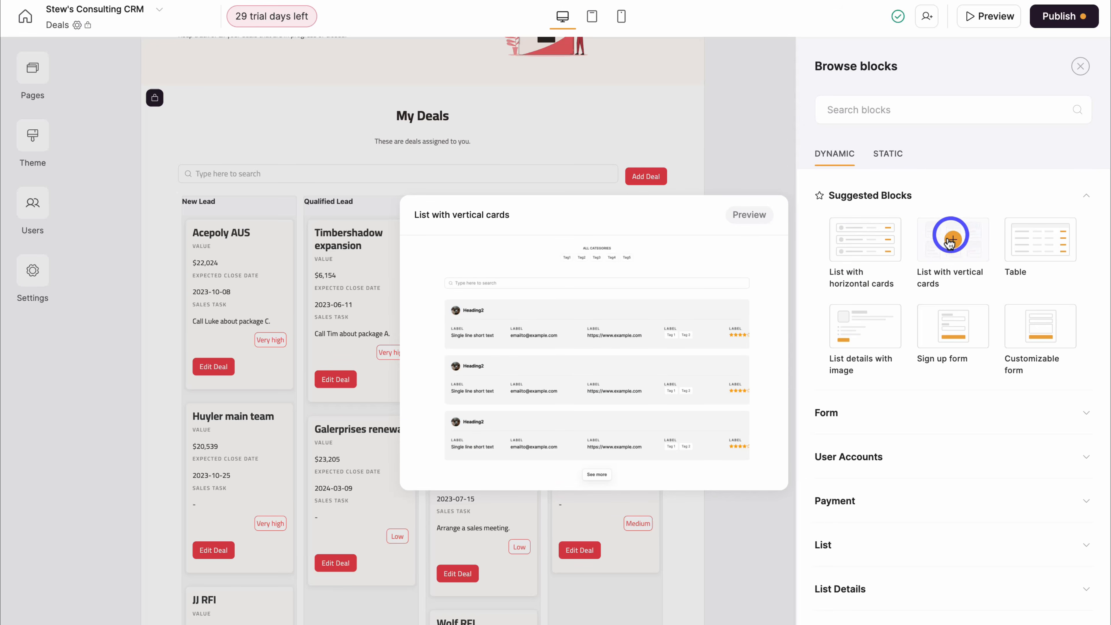
pyautogui.moveTo(1045, 250)
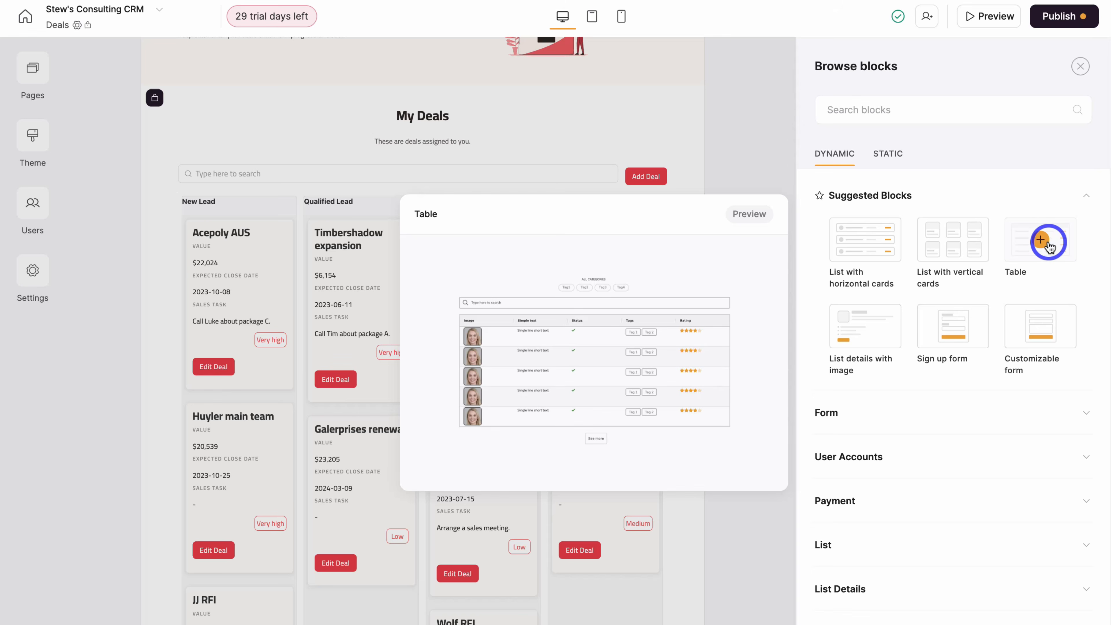
pyautogui.moveTo(886, 332)
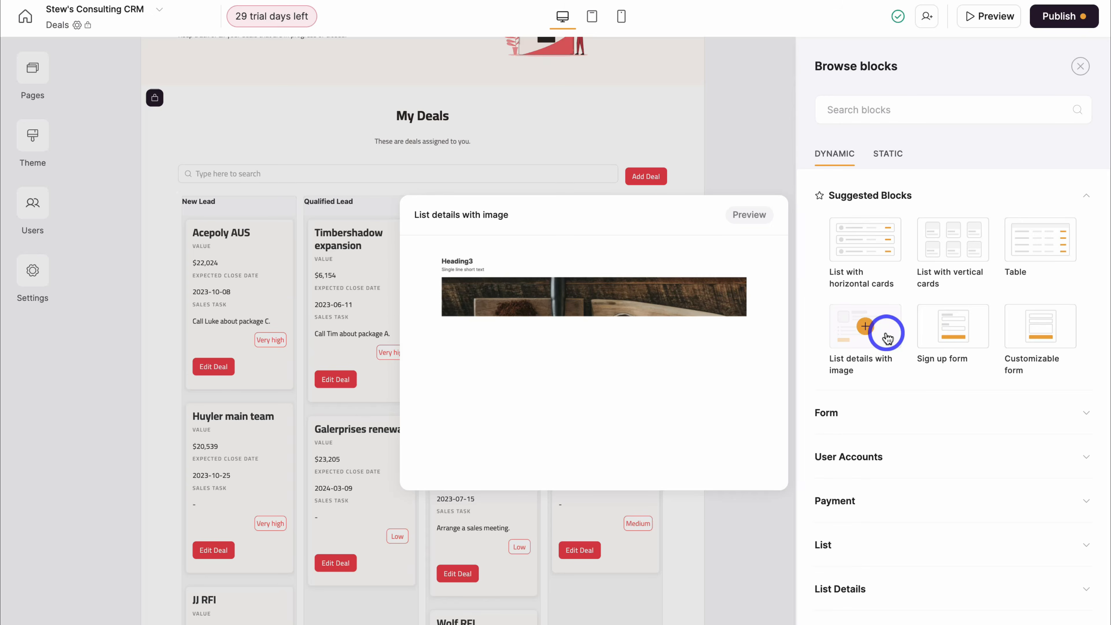
pyautogui.scroll(-5, 876, 420)
pyautogui.scroll(-3, 876, 421)
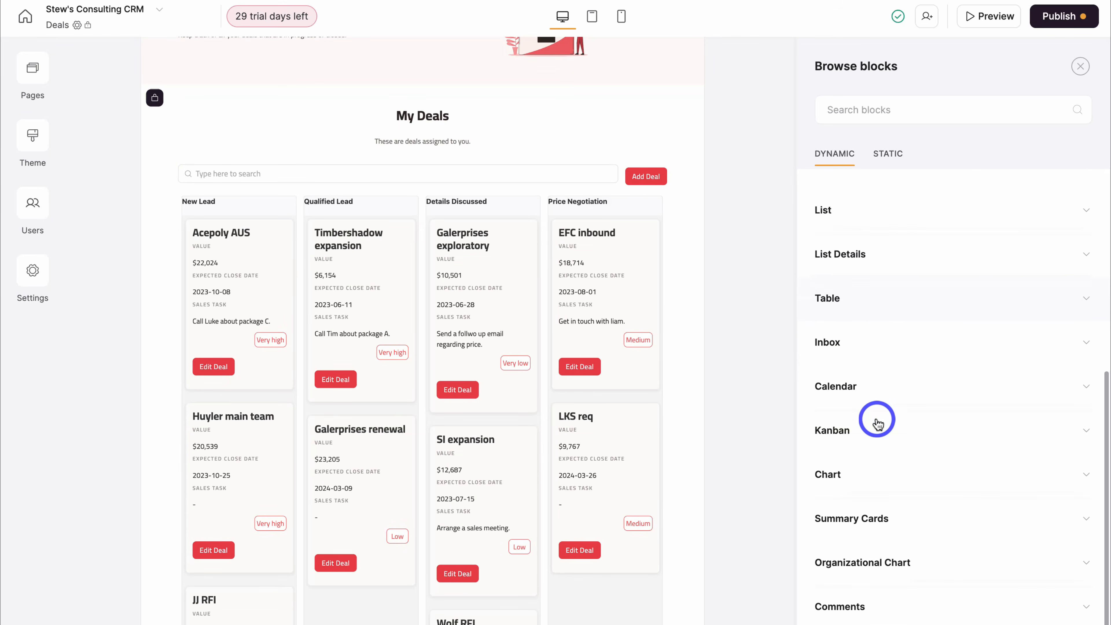
pyautogui.scroll(8, 877, 421)
pyautogui.moveTo(918, 197)
# - Add the 'Hero with call to action' block from the Hero category
pyautogui.click(891, 154)
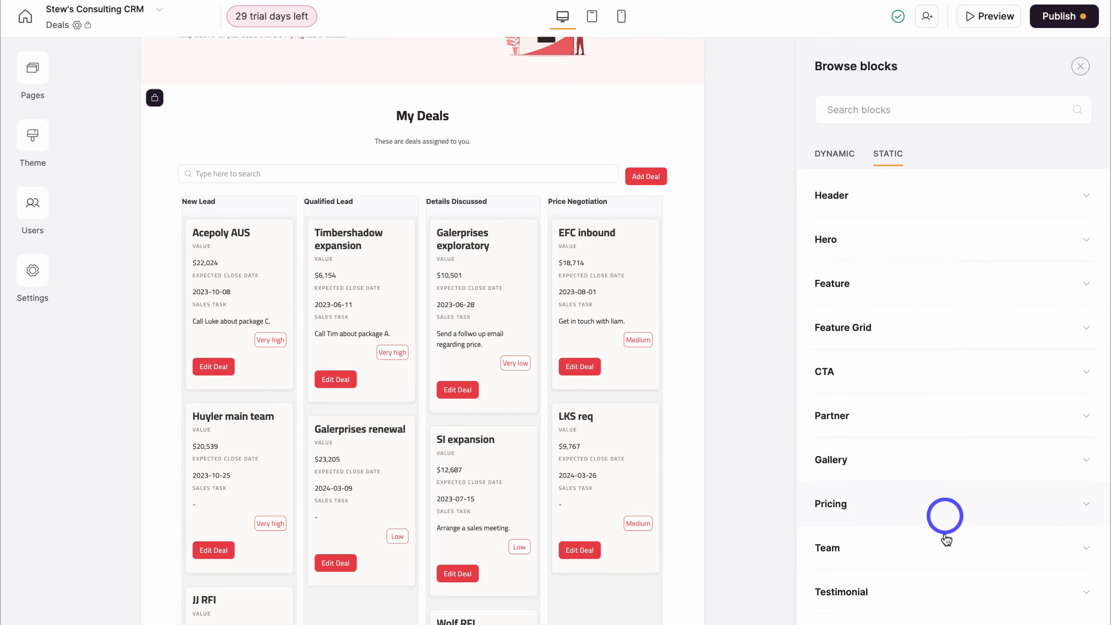
pyautogui.click(975, 241)
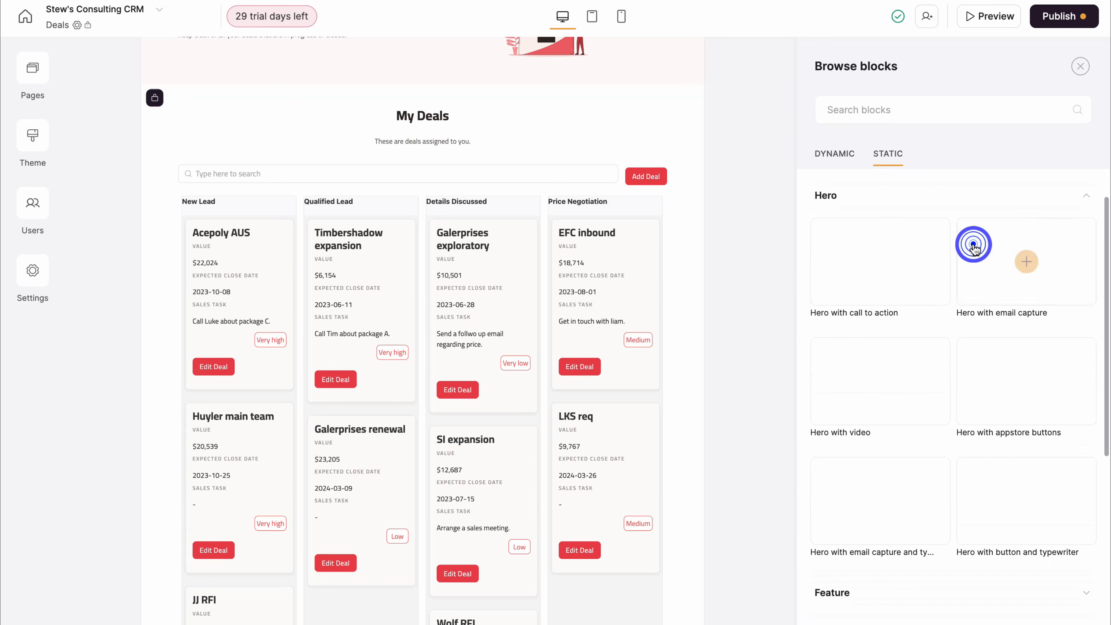
pyautogui.moveTo(912, 256)
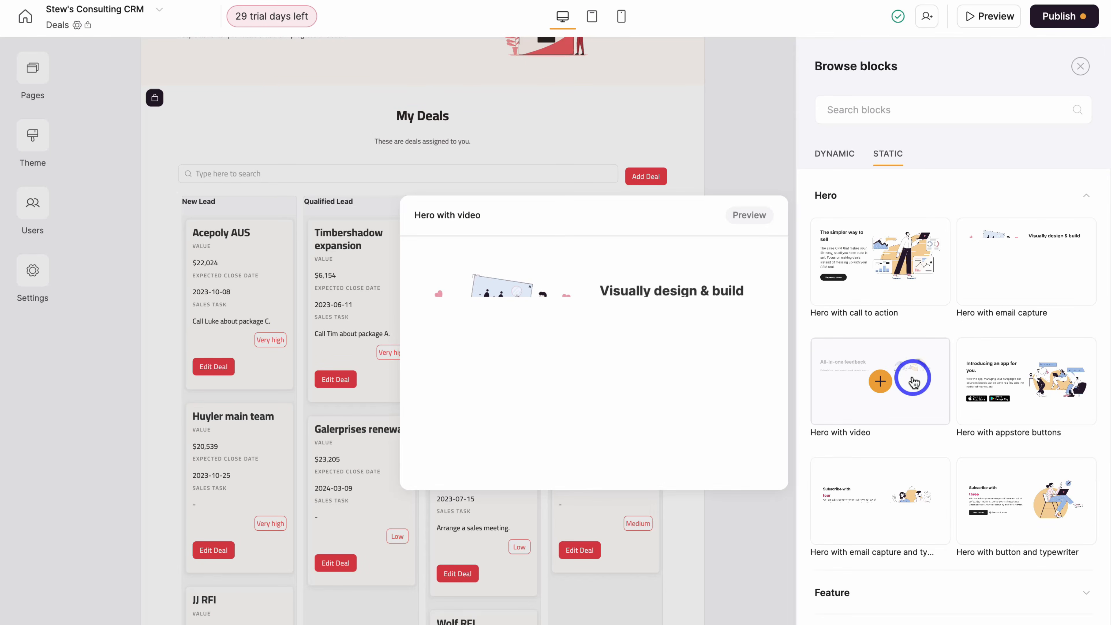
pyautogui.click(914, 271)
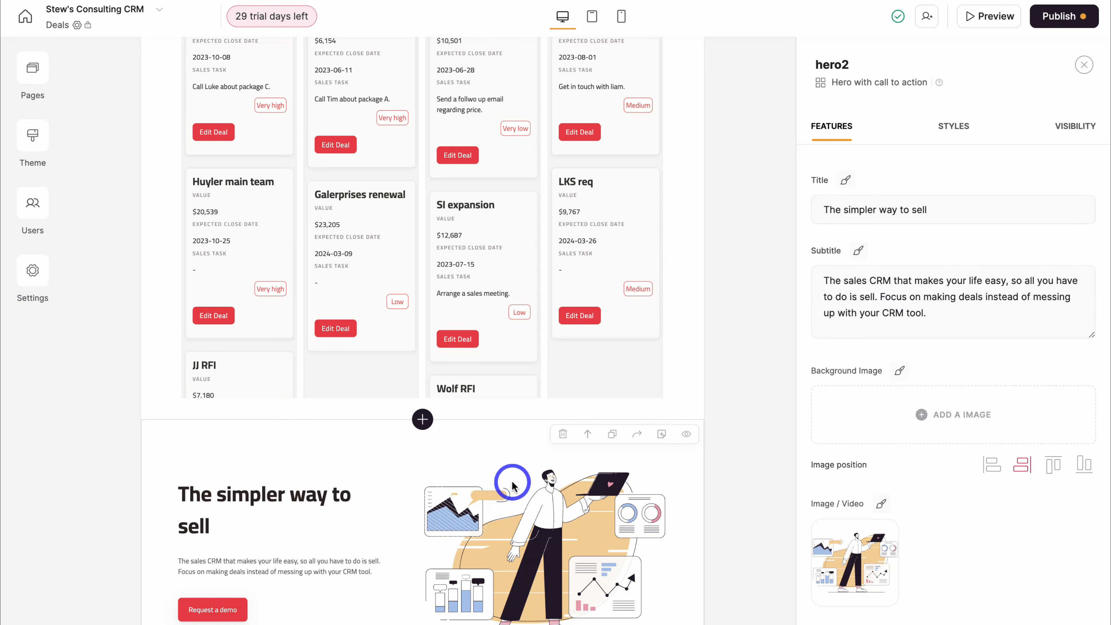
# - Delete the newly added hero section again
pyautogui.click(564, 435)
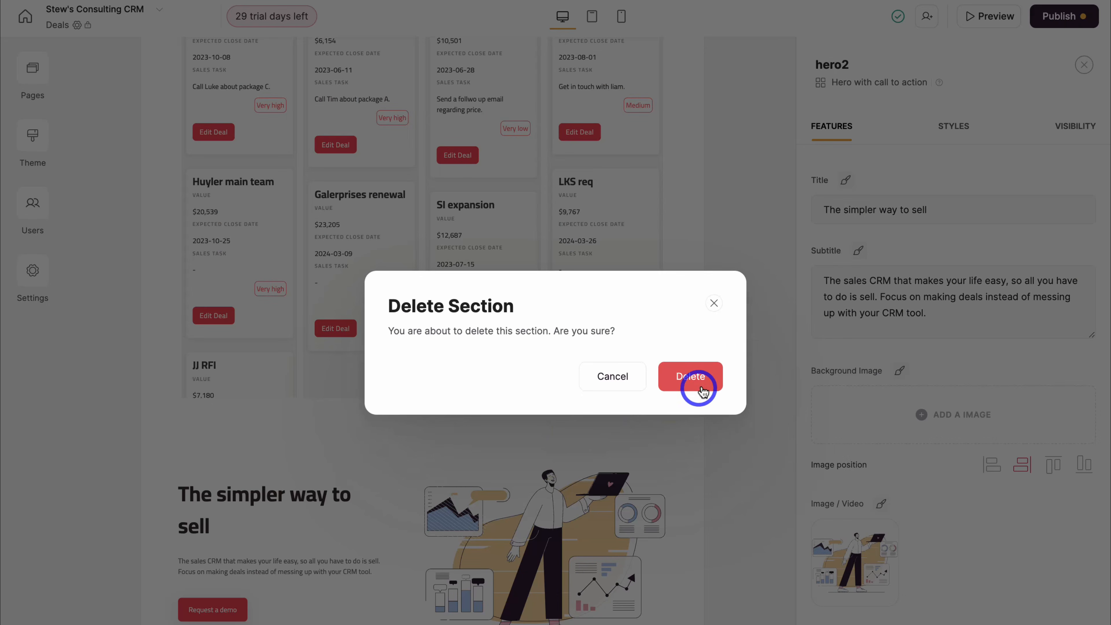
pyautogui.click(698, 388)
pyautogui.scroll(4, 699, 390)
pyautogui.scroll(-1, 718, 390)
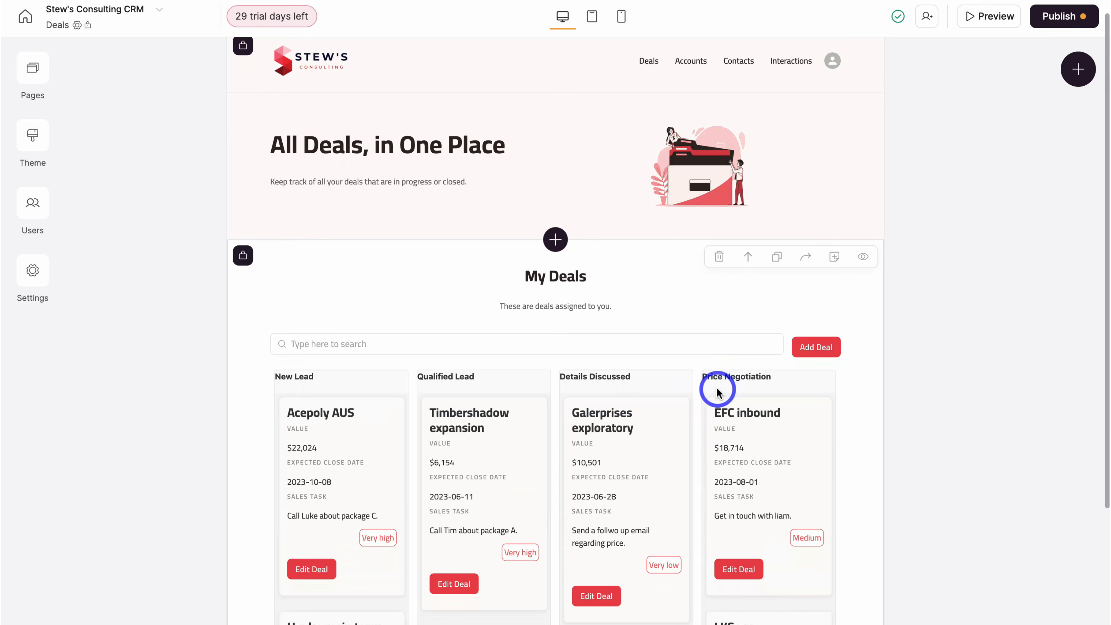
# - Duplicate the My Deals board and remove the Owner filter from the copy
pyautogui.click(777, 262)
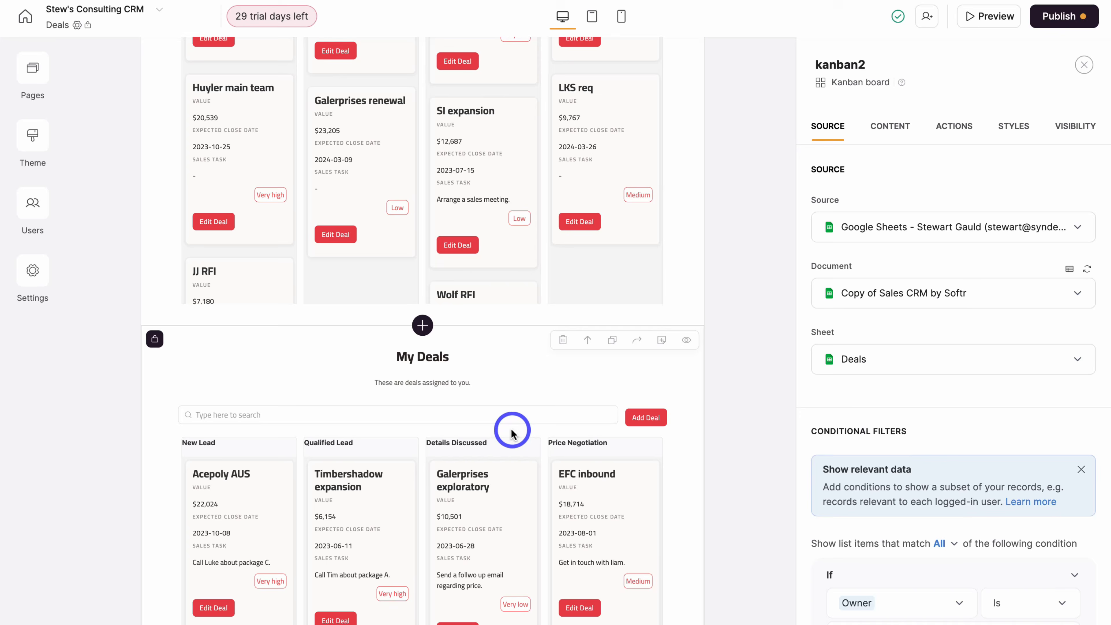
pyautogui.scroll(-1, 892, 563)
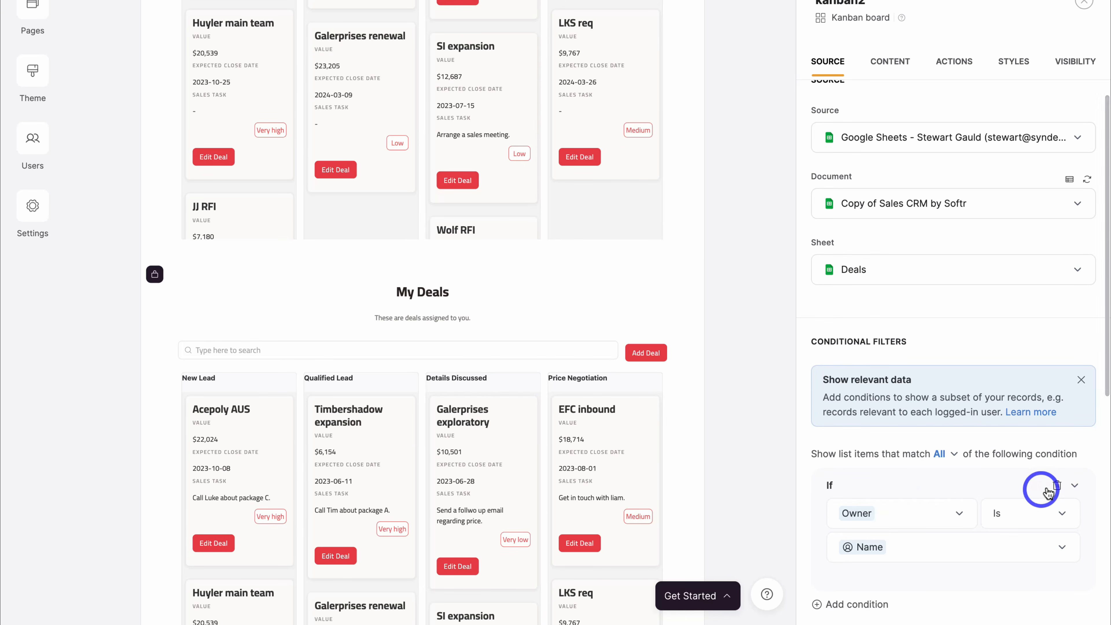
pyautogui.click(1049, 492)
pyautogui.scroll(-2, 1050, 488)
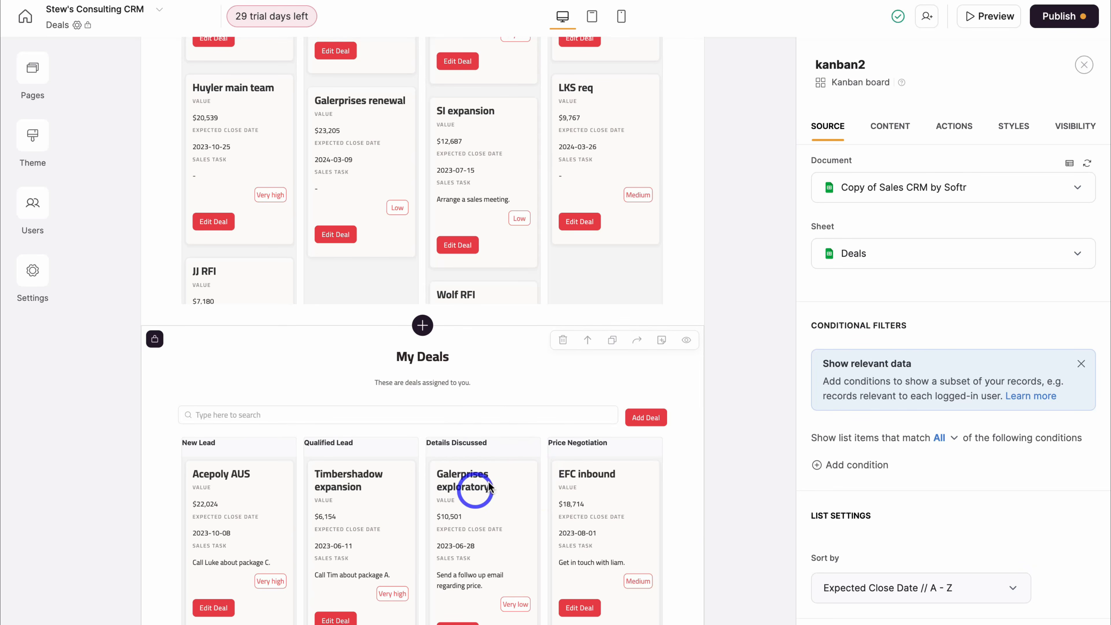
pyautogui.scroll(3, 826, 435)
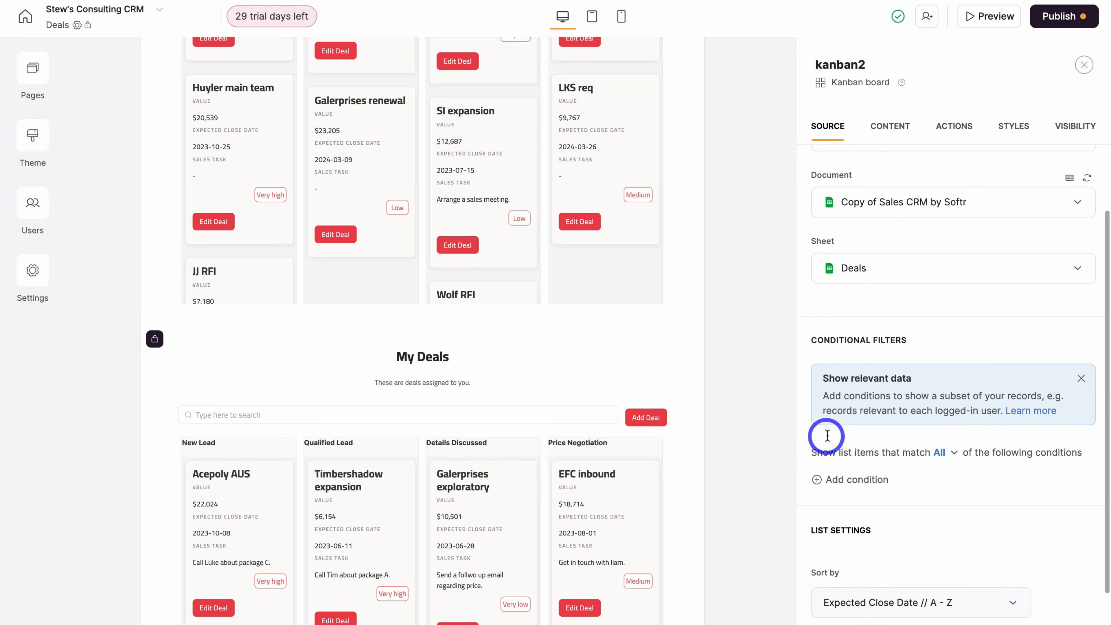
# - Title the copy 'All Deals' with subtitle 'These are all deals for Stew's Consulting.'
pyautogui.click(892, 127)
pyautogui.click(851, 293)
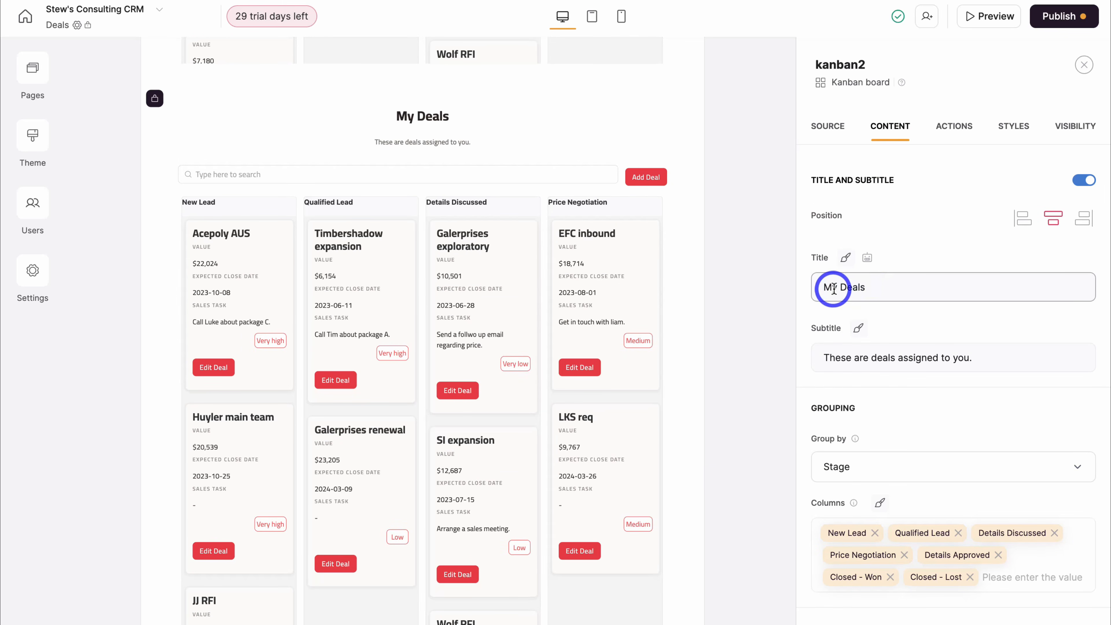
pyautogui.write('All')
pyautogui.click(922, 355)
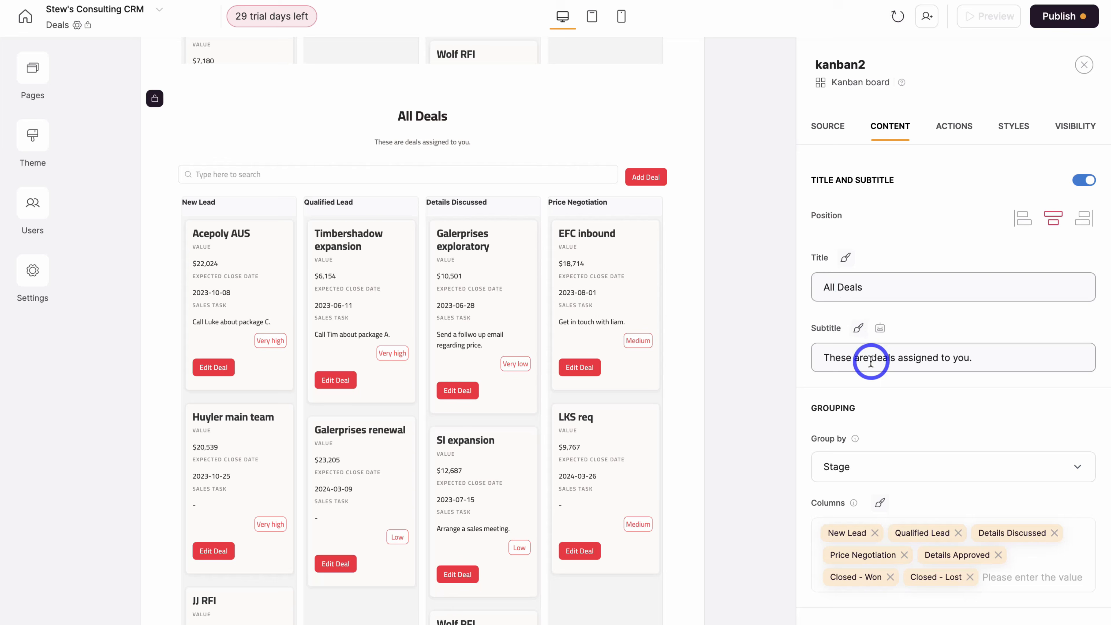
pyautogui.hotkey('ctrl', 'a')
pyautogui.write("These are all deals for Stew's Consulting.")
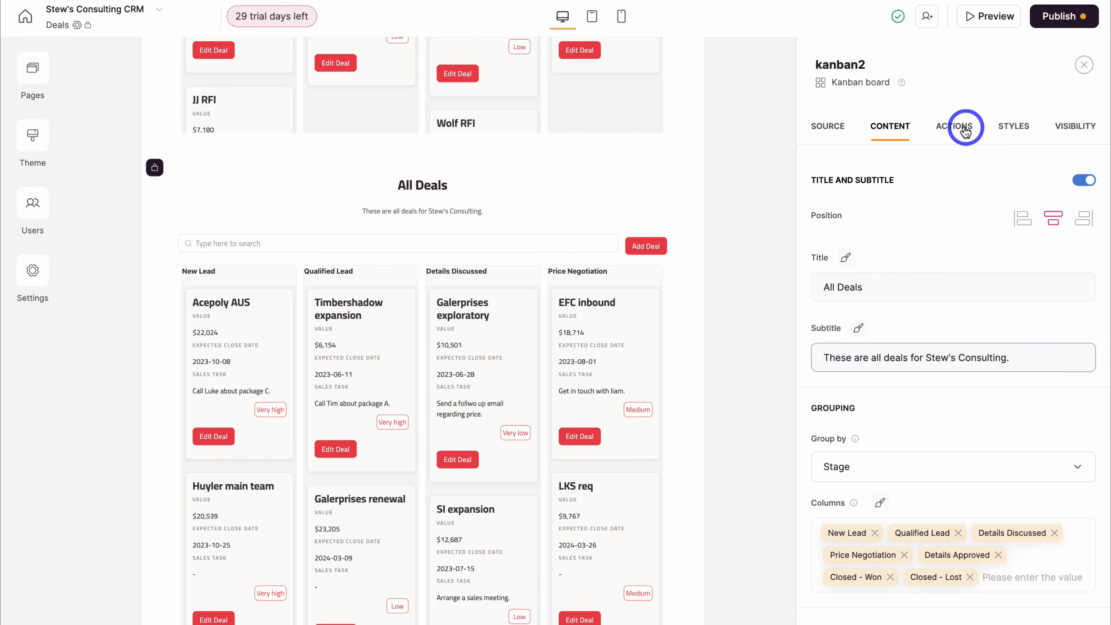
# - Remove the Add Deal and Edit Deal buttons from the All Deals board
pyautogui.click(955, 126)
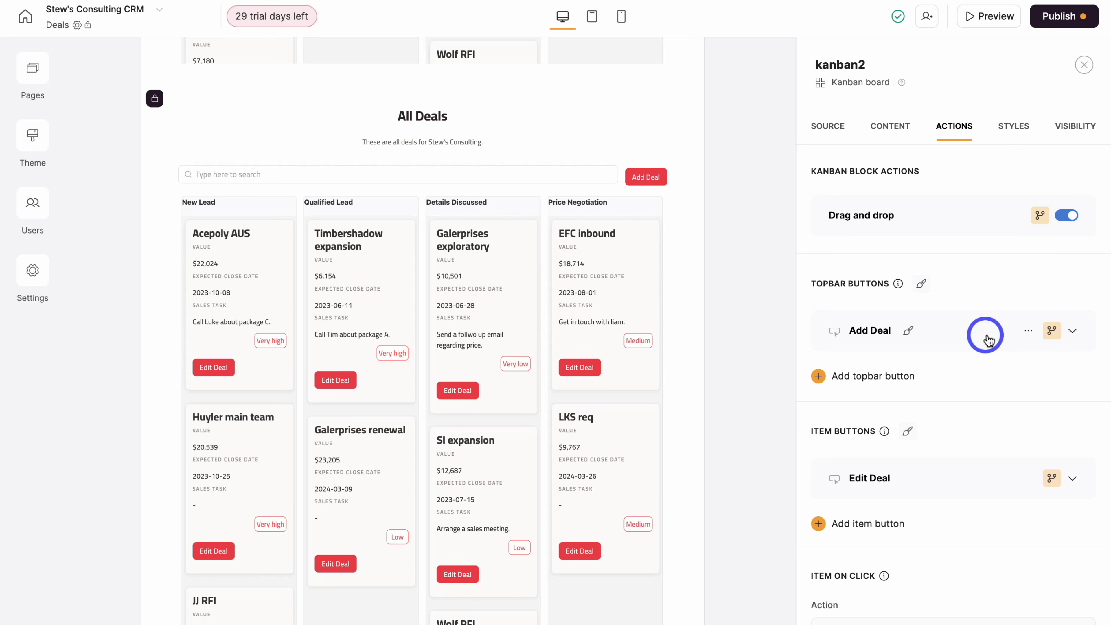
pyautogui.click(1028, 330)
pyautogui.click(1010, 395)
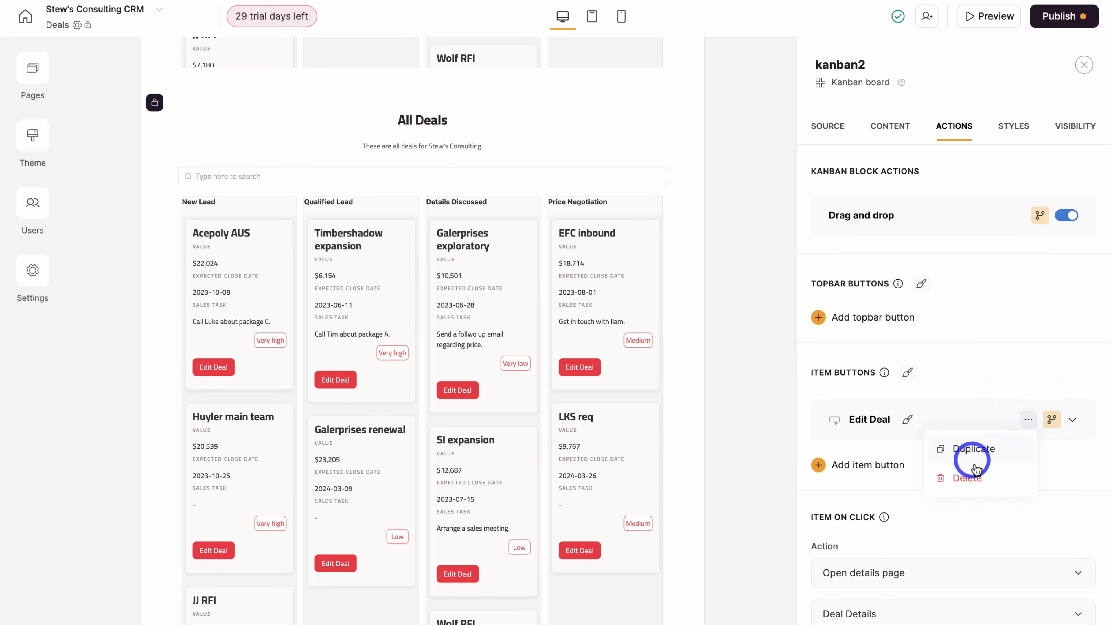
pyautogui.click(1002, 477)
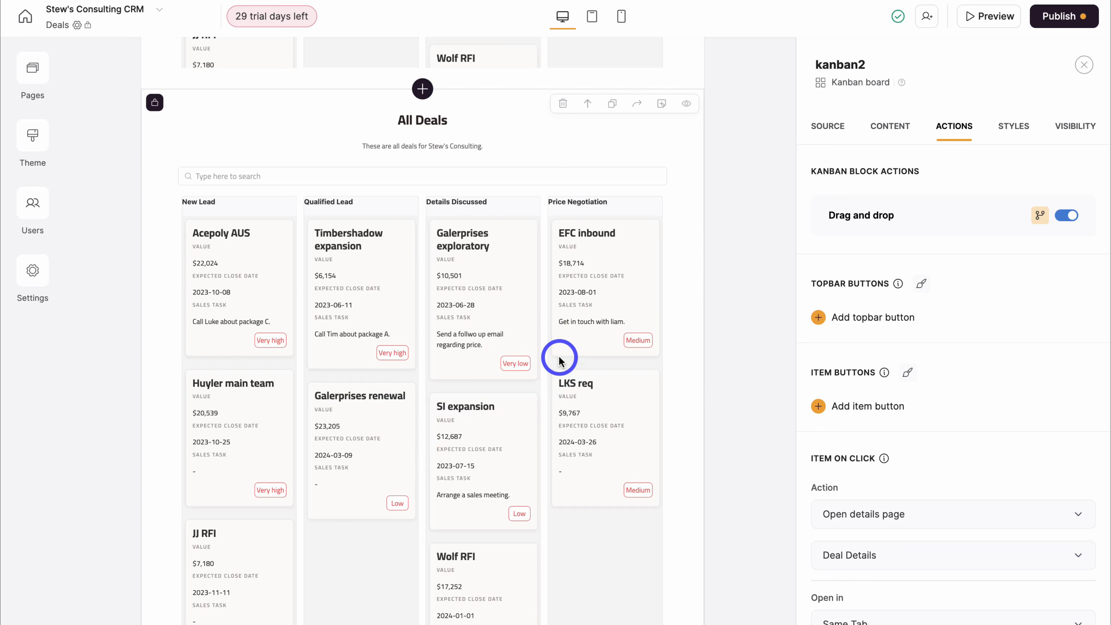
pyautogui.scroll(10, 560, 357)
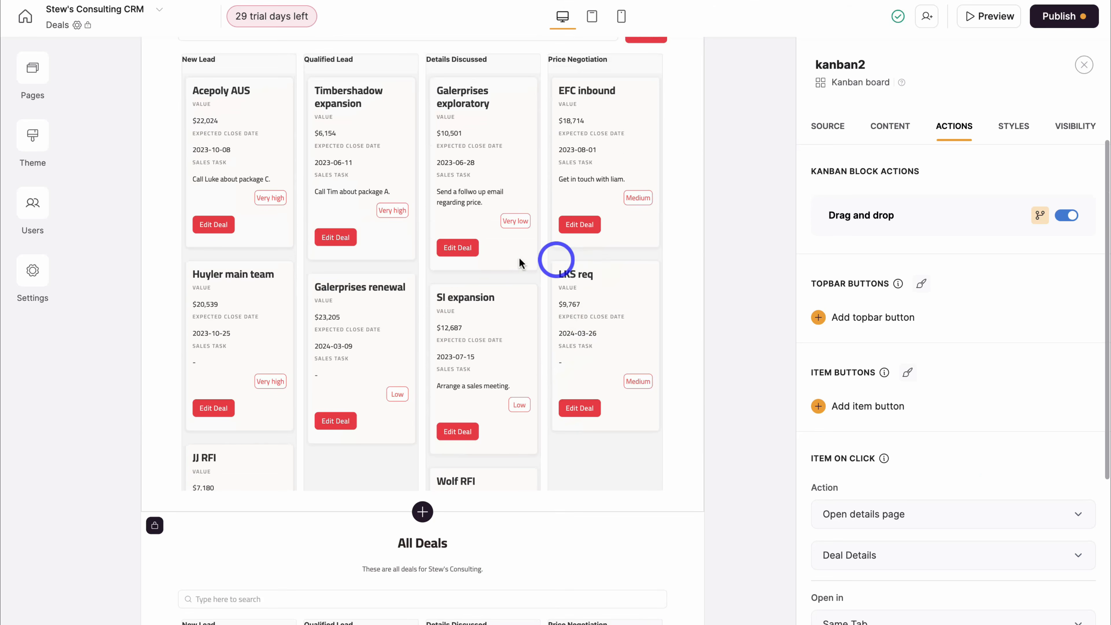
pyautogui.scroll(2, 513, 313)
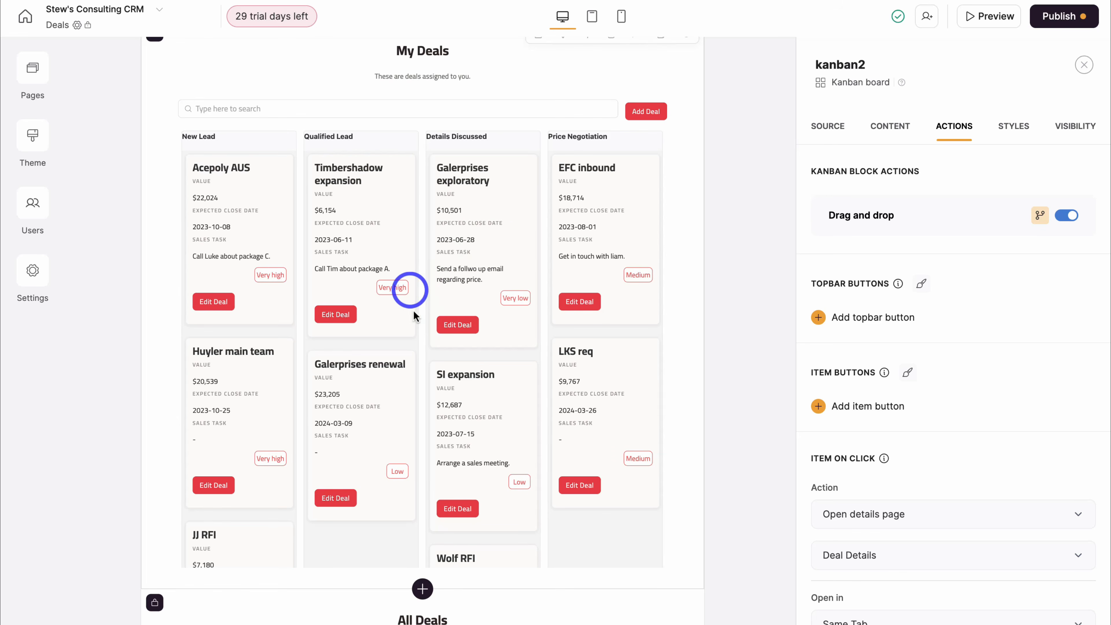
pyautogui.scroll(-4, 538, 301)
pyautogui.scroll(9, 534, 301)
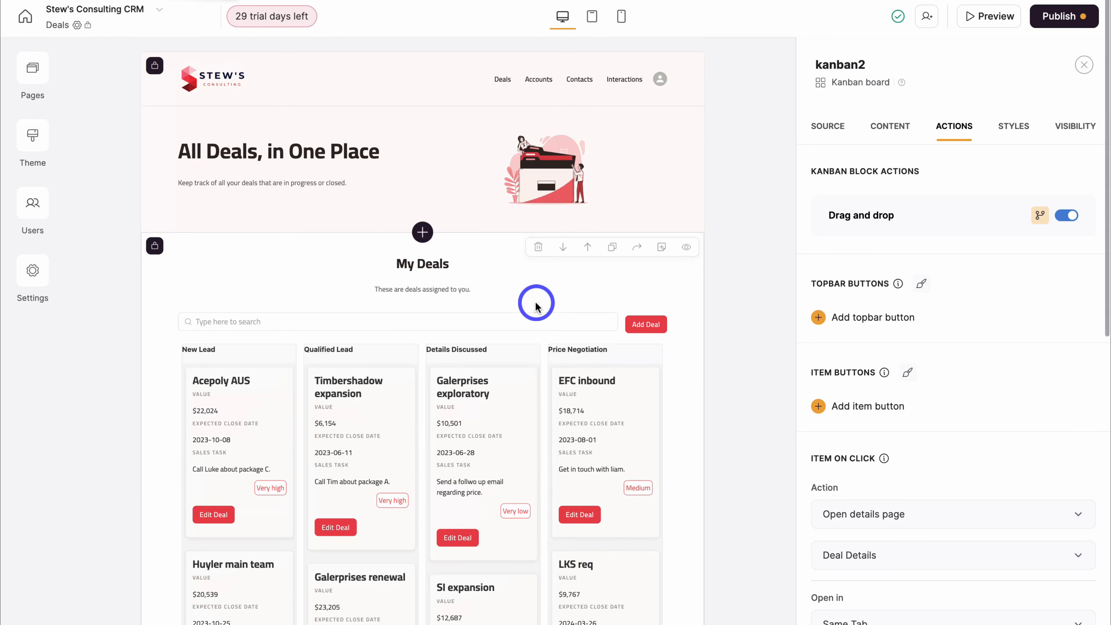
# - Replace the Deals hero illustration with the STEW'S Consulting logo from the Asset Library
pyautogui.click(538, 165)
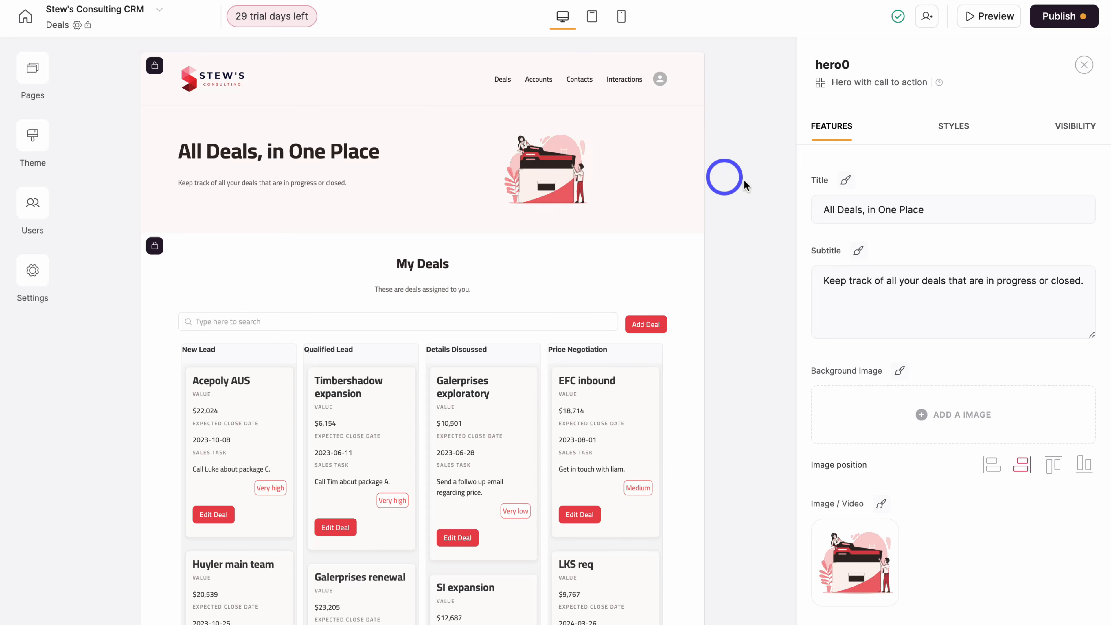
pyautogui.click(837, 285)
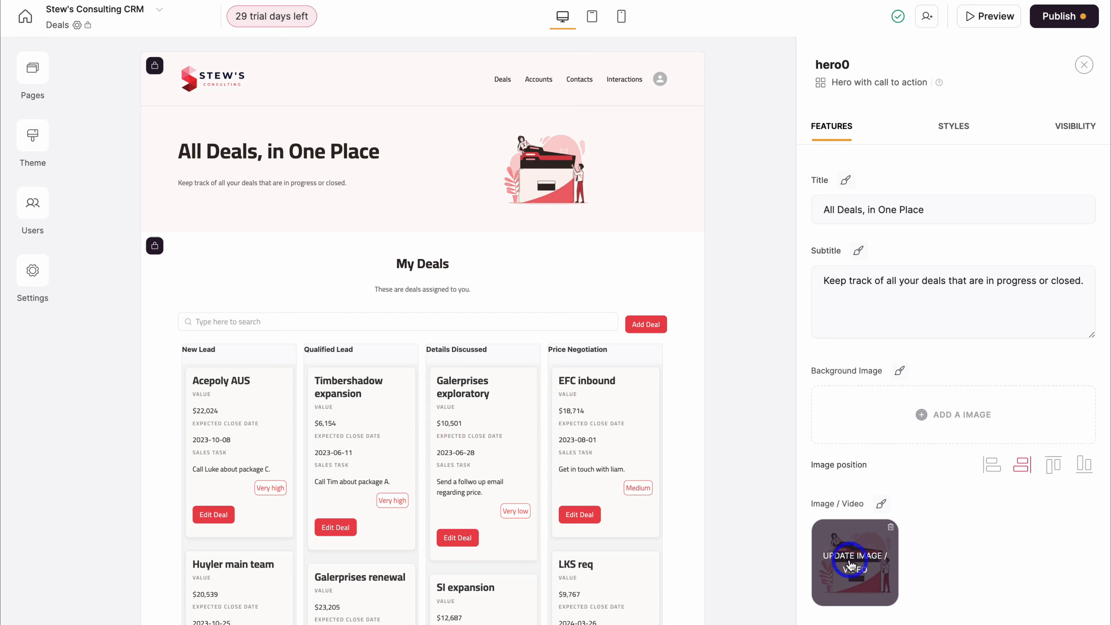
pyautogui.click(849, 564)
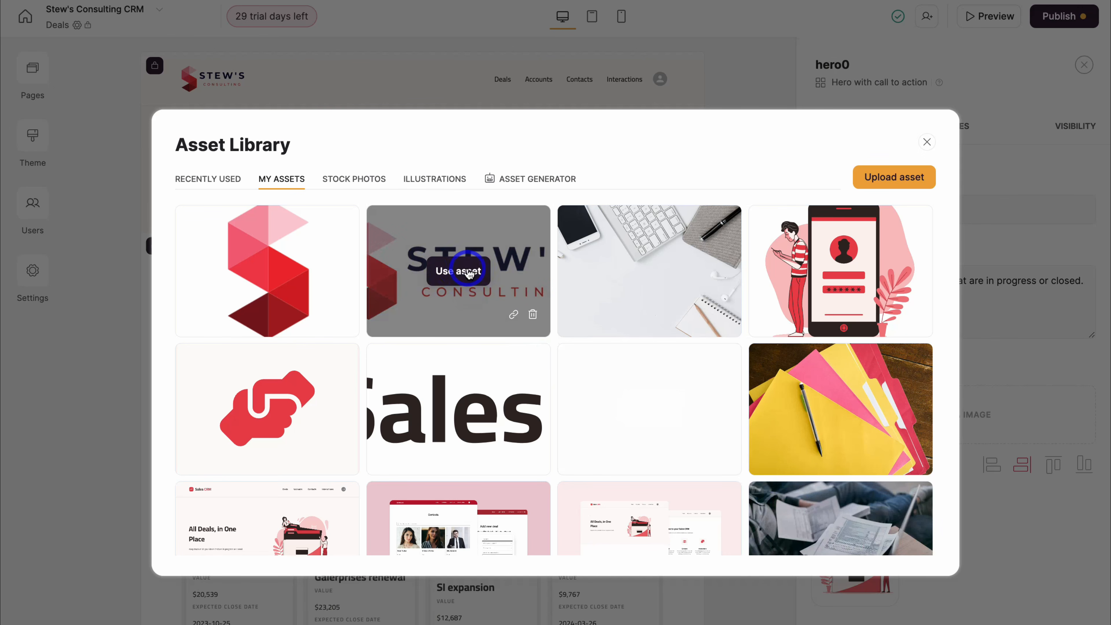
pyautogui.click(468, 271)
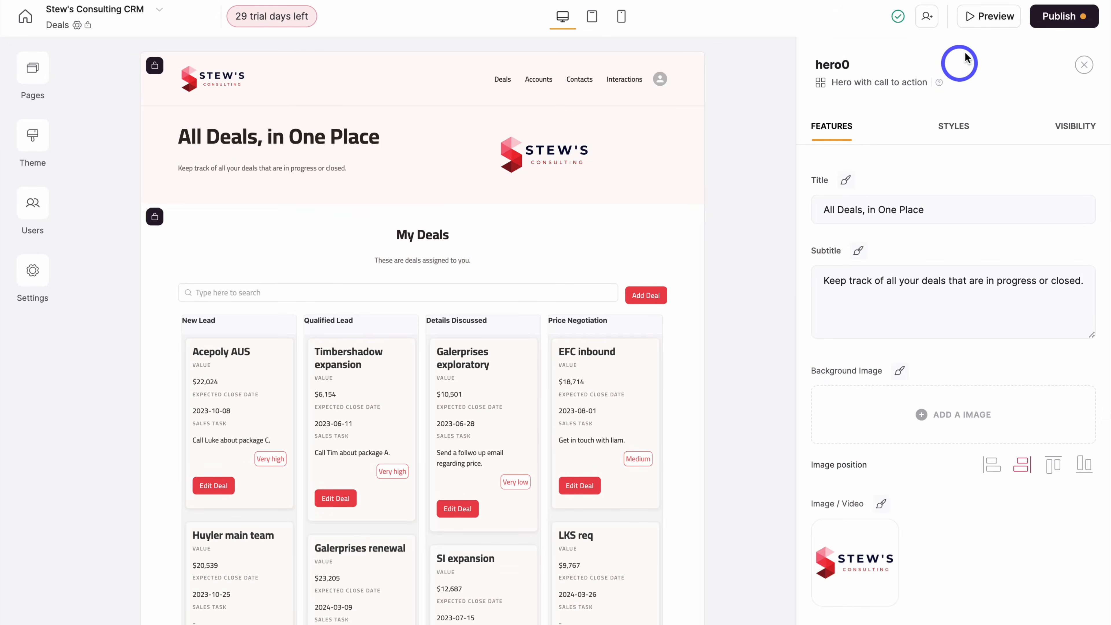
# - Preview the app as a signed-in user, browsing the user list without switching users
pyautogui.click(994, 18)
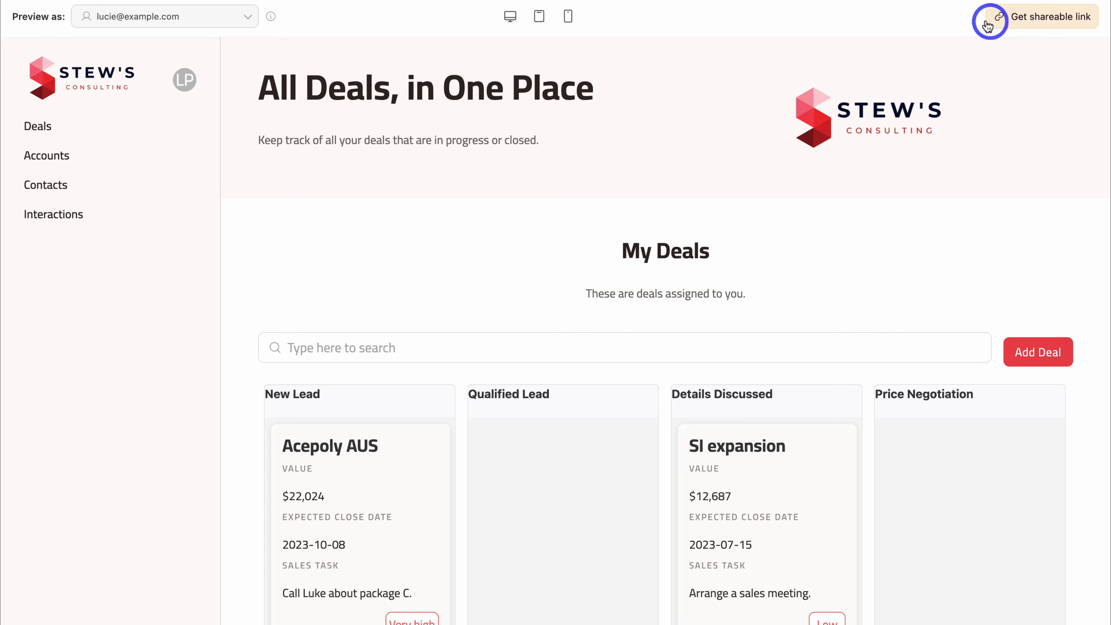
pyautogui.click(231, 28)
pyautogui.scroll(-5, 201, 188)
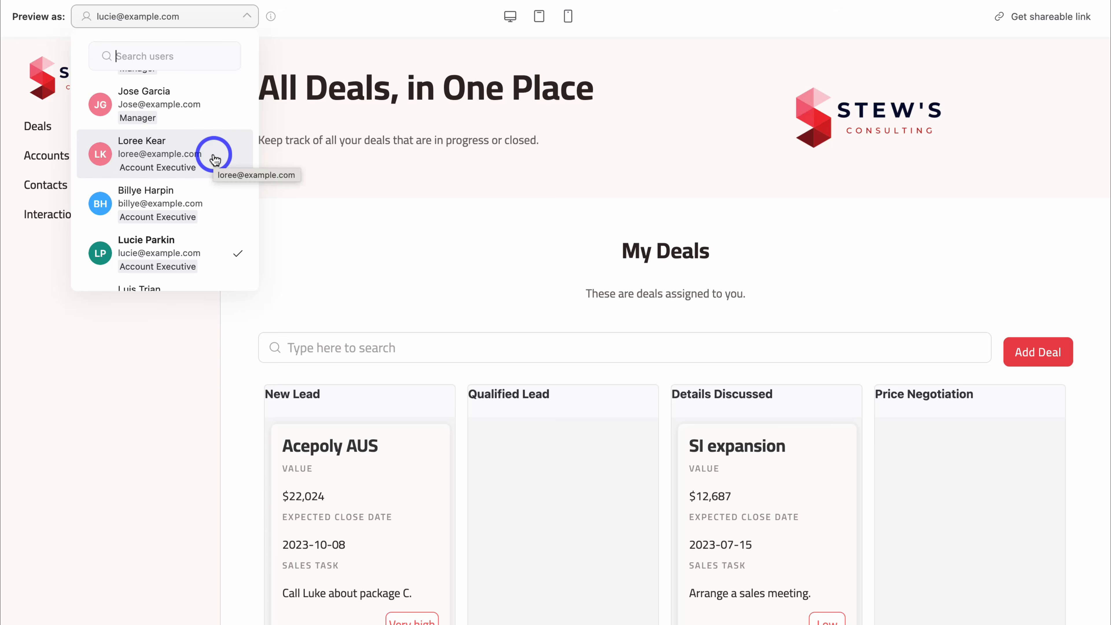
pyautogui.scroll(3, 214, 154)
pyautogui.click(346, 221)
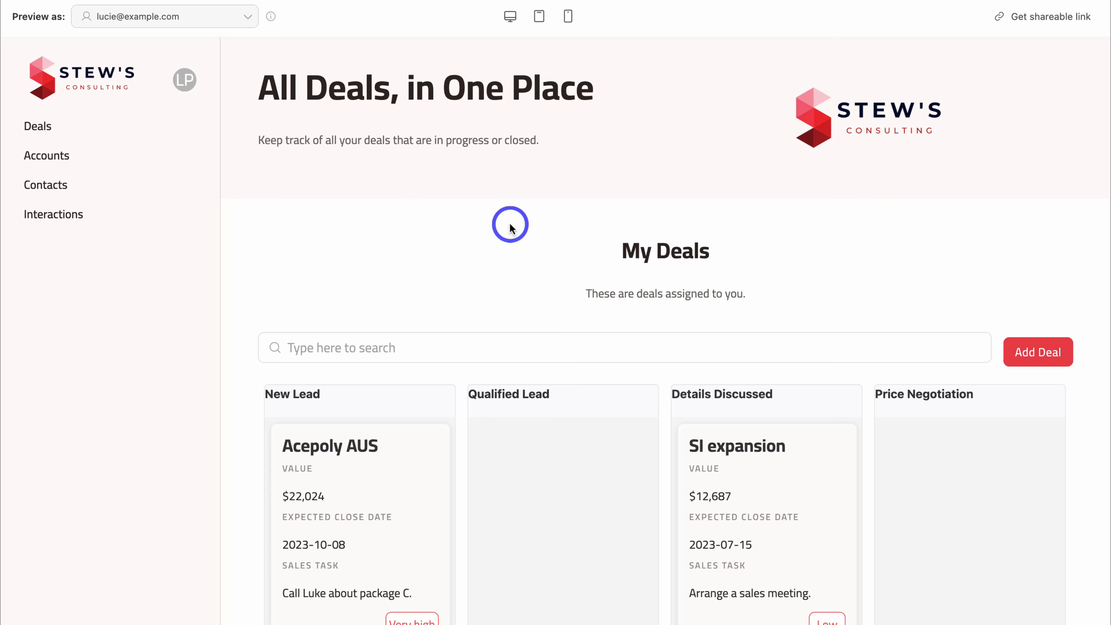
# - Inspect the My Deals board, opening then cancelling the new-deal form and the Acepoly first team deal
pyautogui.scroll(-5, 508, 226)
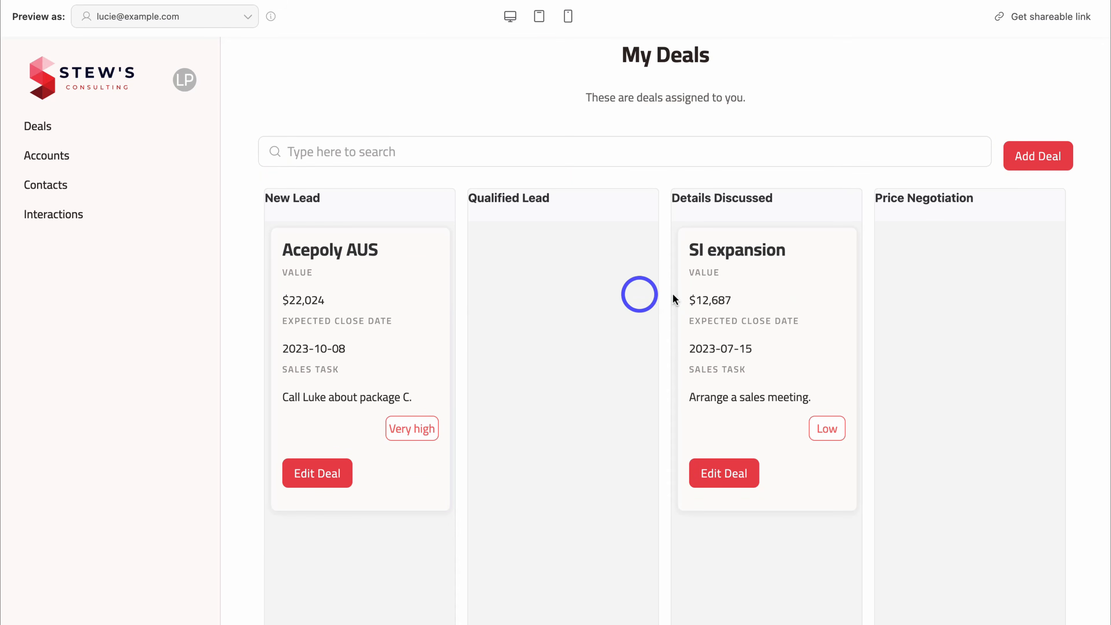
pyautogui.hscroll(10, 720, 298)
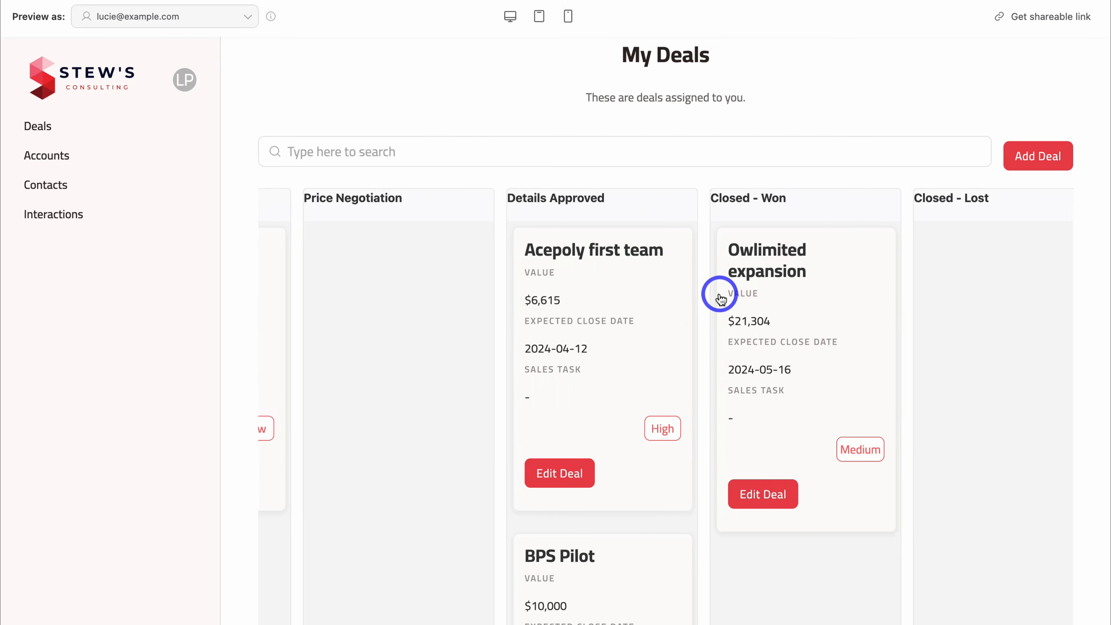
pyautogui.hscroll(-10, 720, 298)
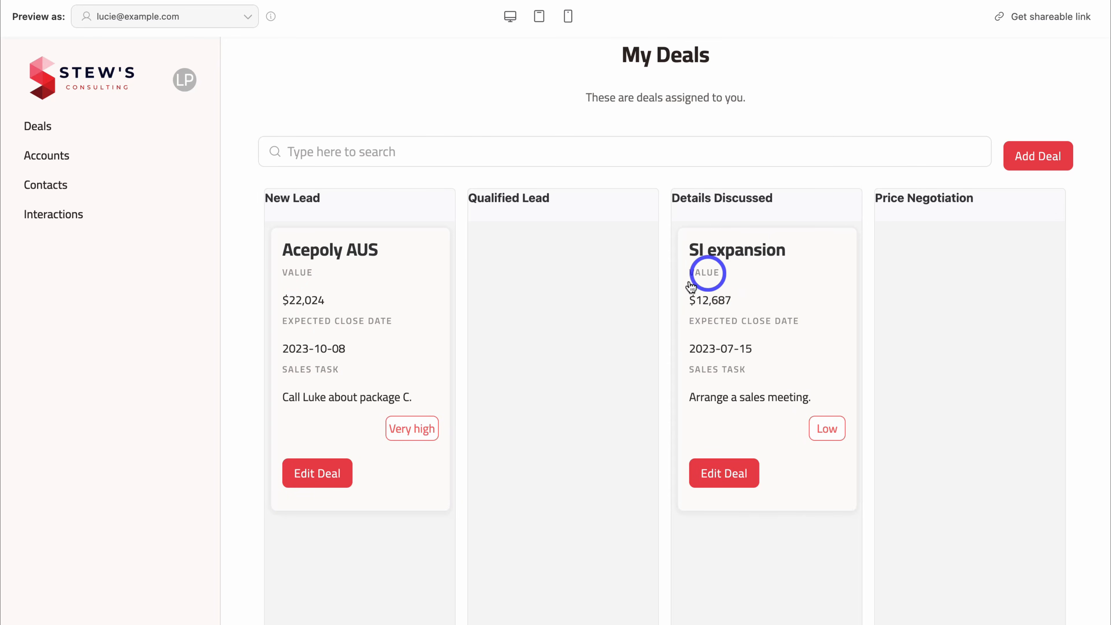
pyautogui.hscroll(8, 772, 304)
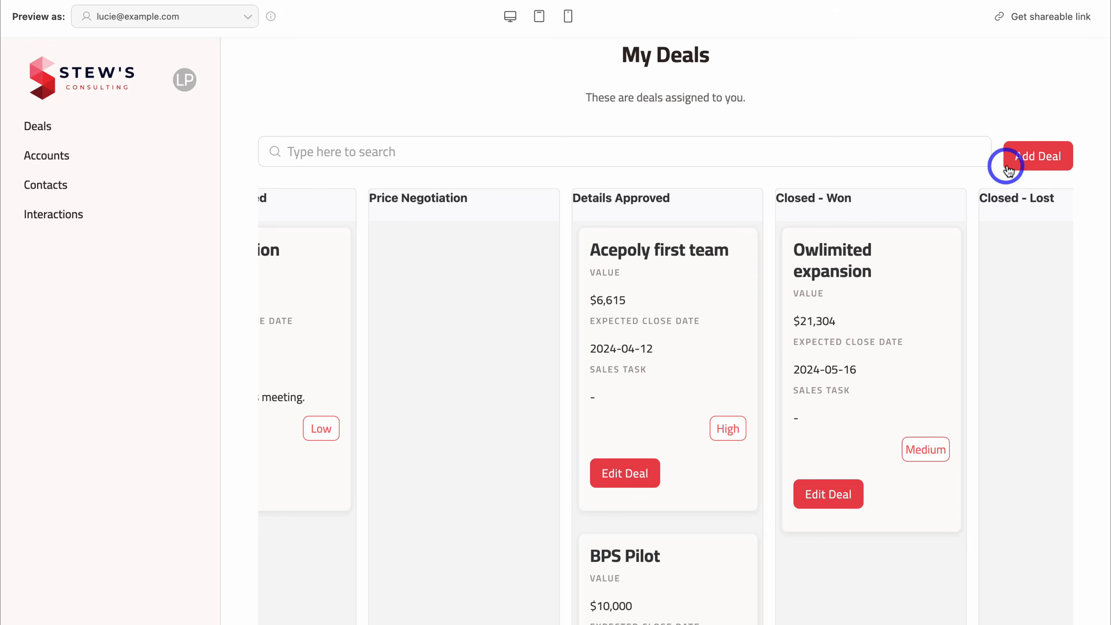
pyautogui.click(1031, 162)
pyautogui.scroll(-2, 1007, 110)
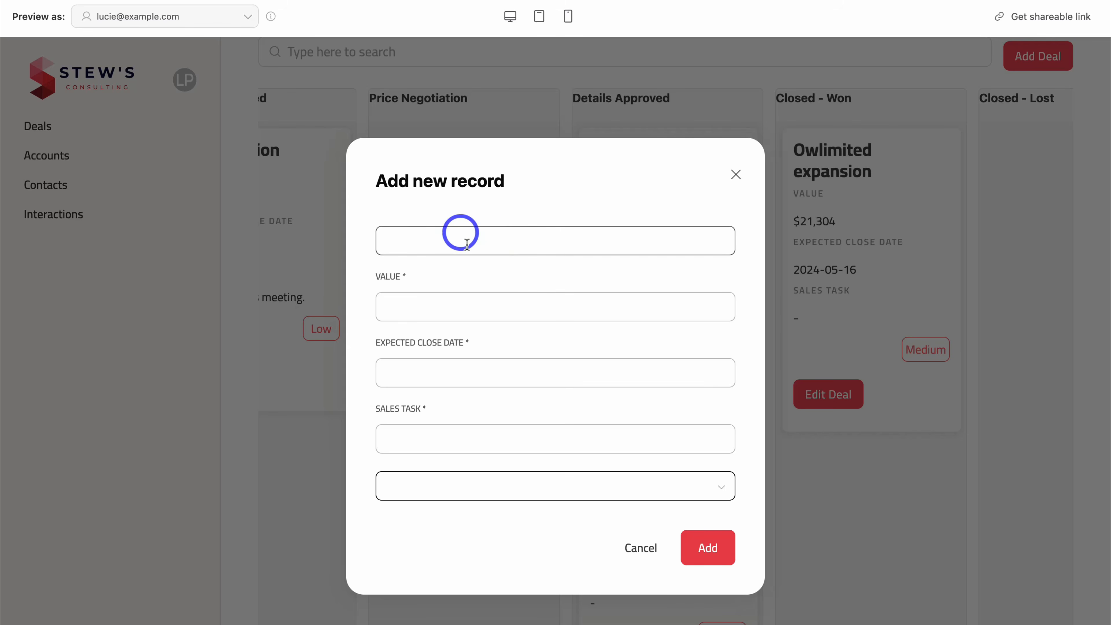
pyautogui.click(640, 553)
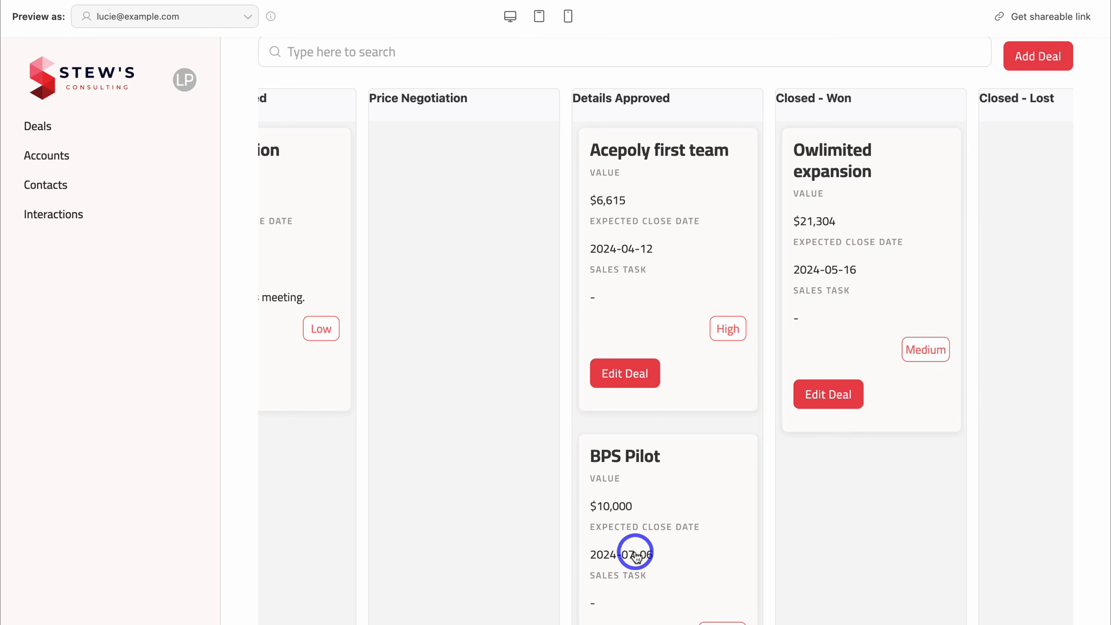
pyautogui.click(626, 374)
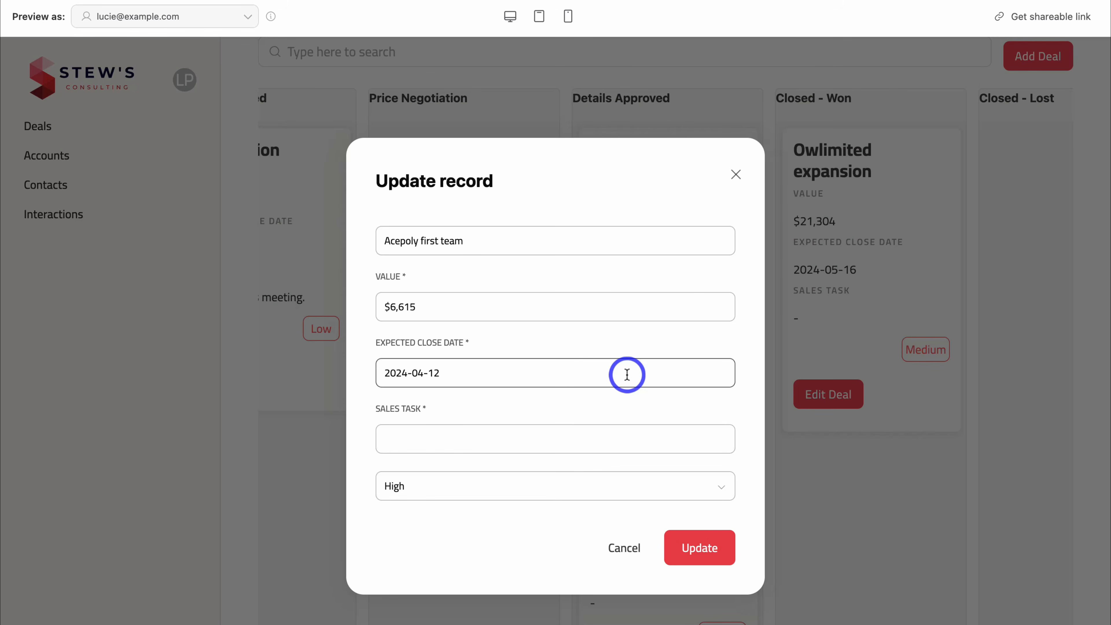
pyautogui.click(736, 174)
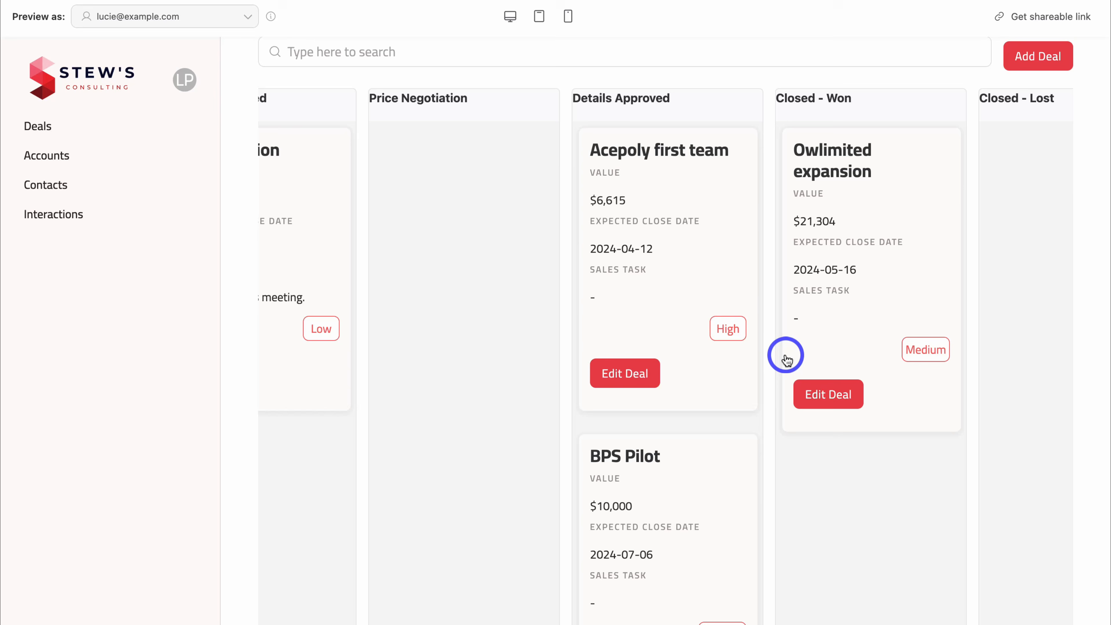
# - Move the BPS Pilot deal from Details Approved into the Closed - Won column
pyautogui.scroll(2, 787, 357)
pyautogui.scroll(-5, 787, 356)
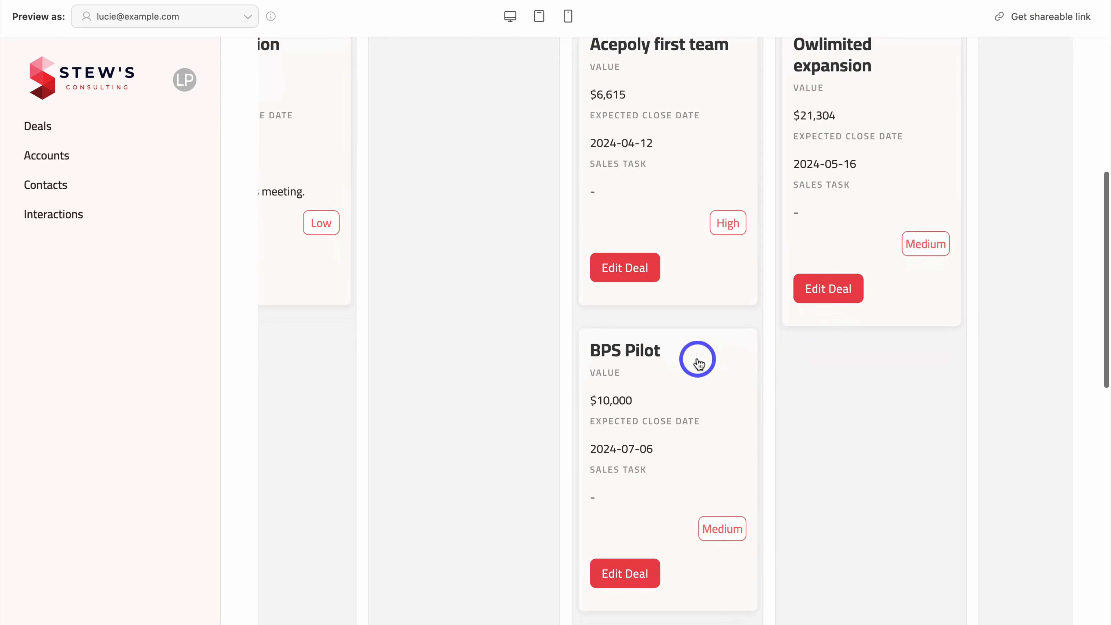
pyautogui.moveTo(699, 363); pyautogui.dragTo(893, 361)
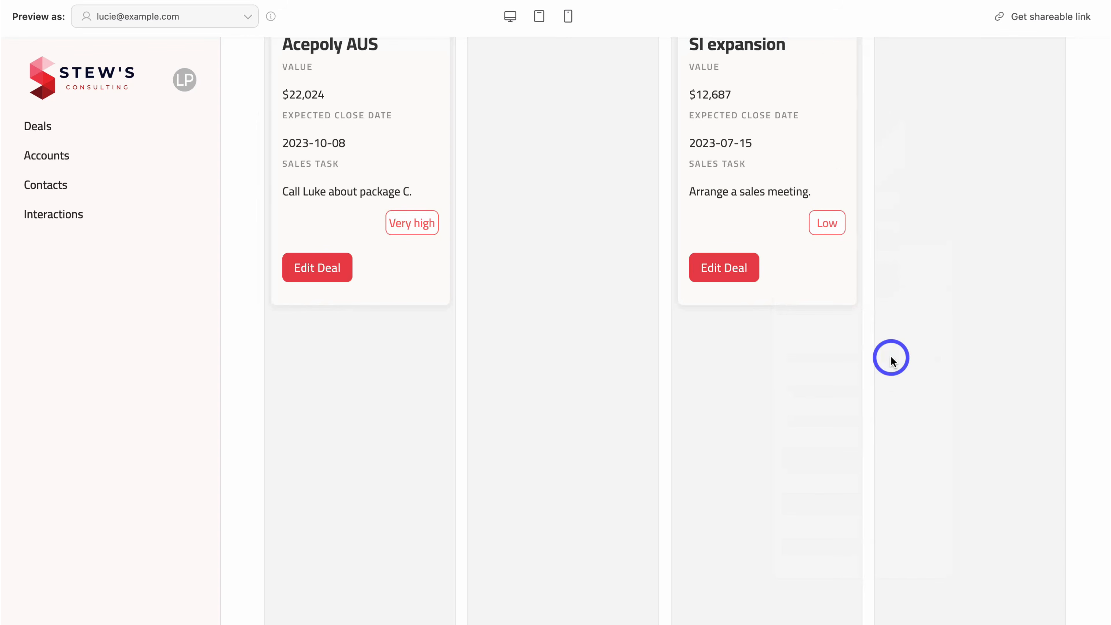
pyautogui.scroll(-3, 744, 227)
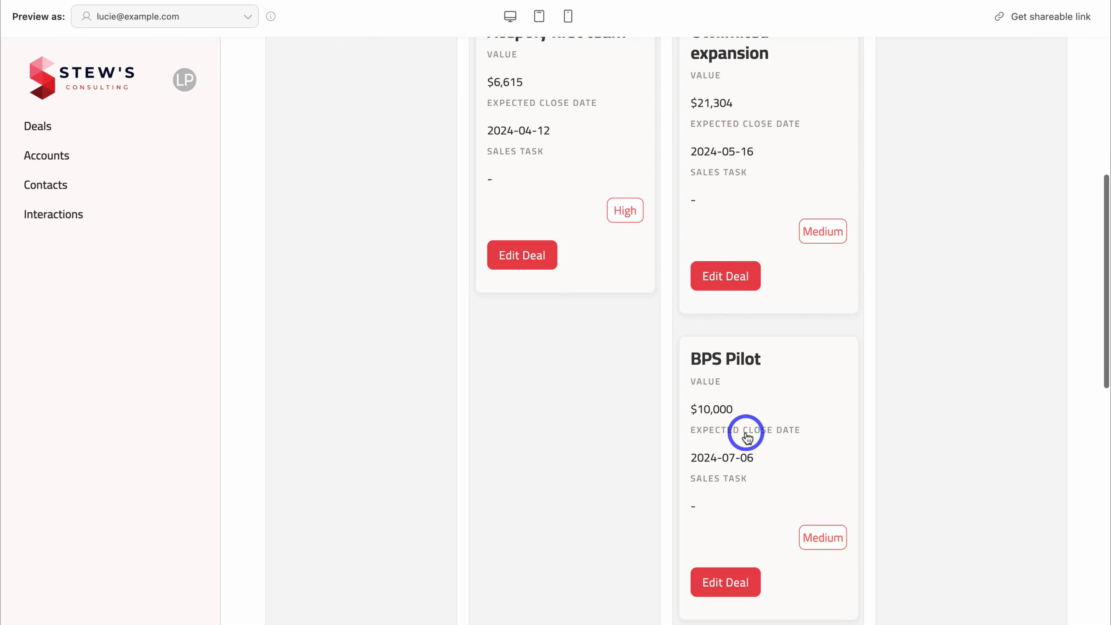
pyautogui.scroll(2, 768, 199)
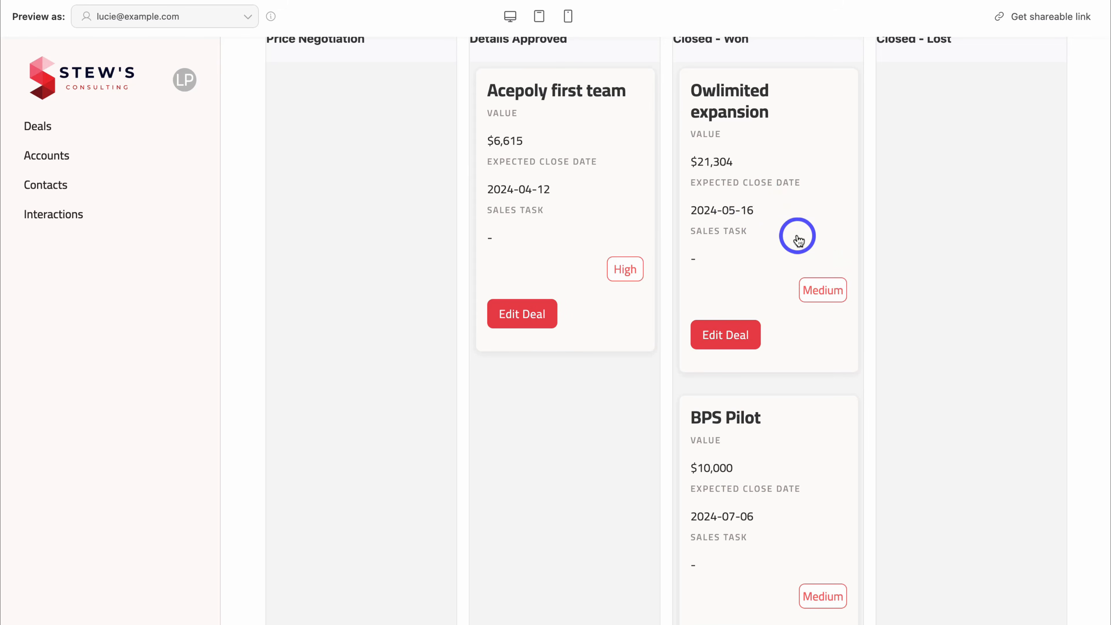
pyautogui.scroll(2, 798, 240)
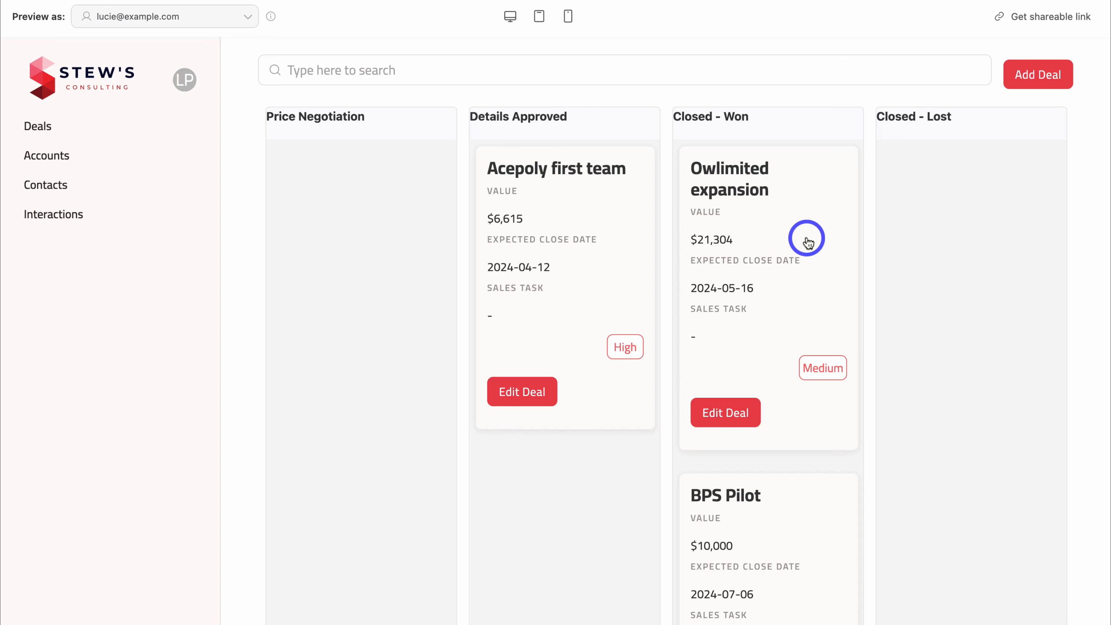
pyautogui.scroll(-15, 807, 241)
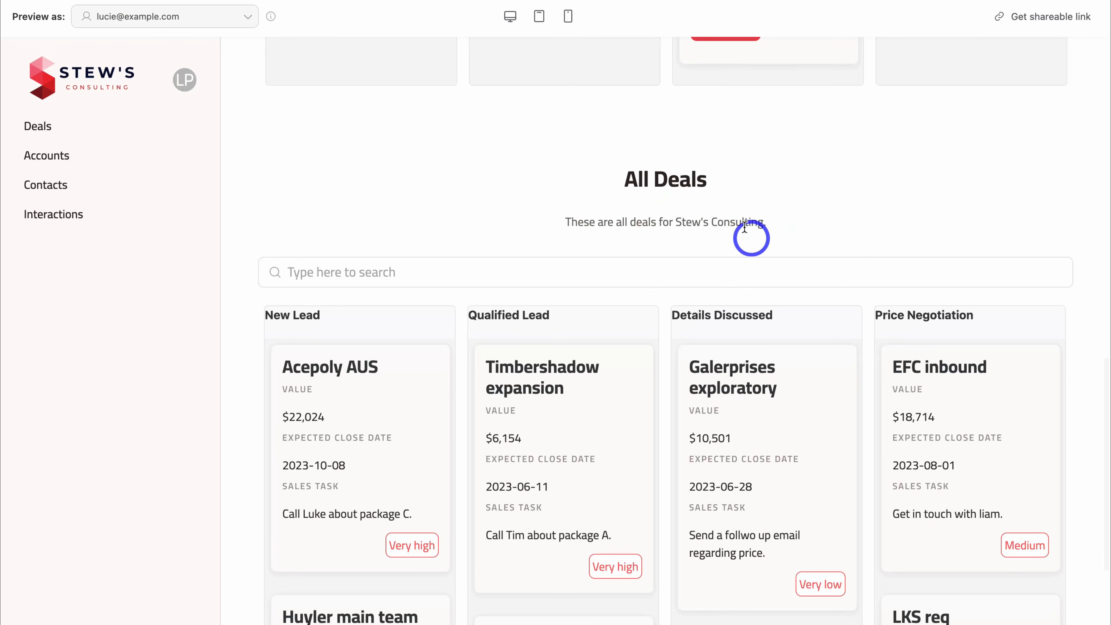
pyautogui.scroll(-5, 740, 228)
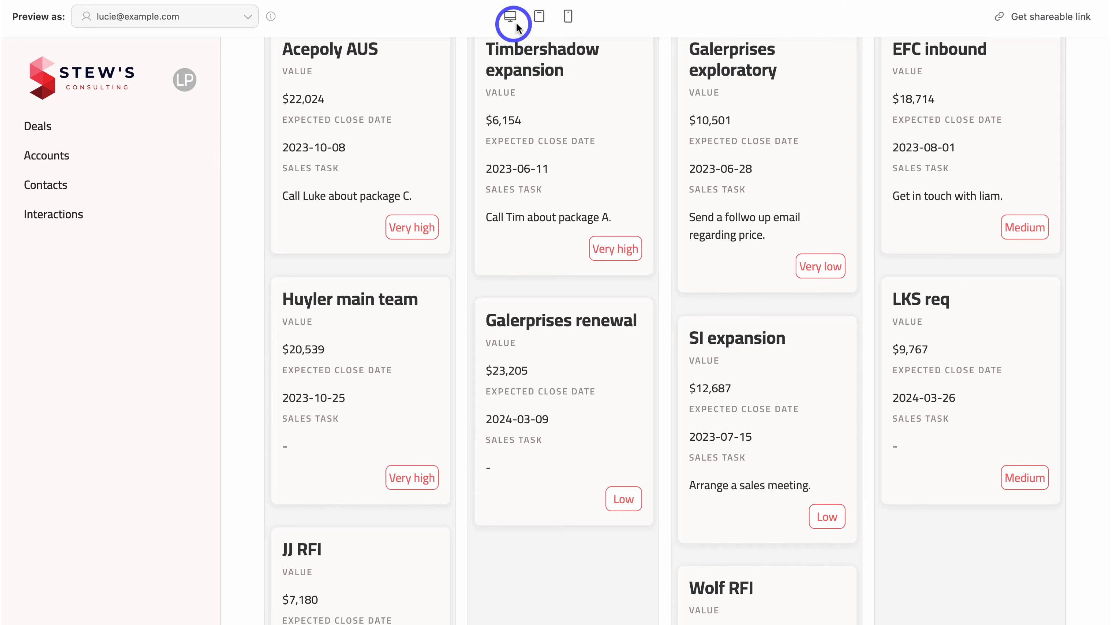
pyautogui.scroll(10, 727, 156)
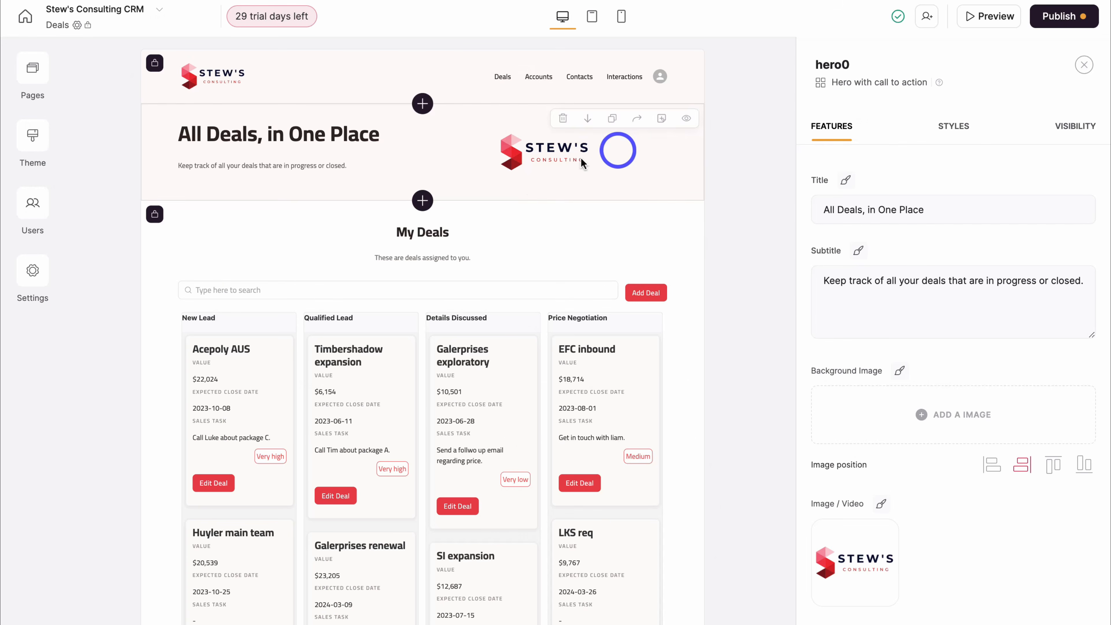
# - Set the Add Deal form's Name field label to 'Name' in the board's Actions settings
pyautogui.click(539, 256)
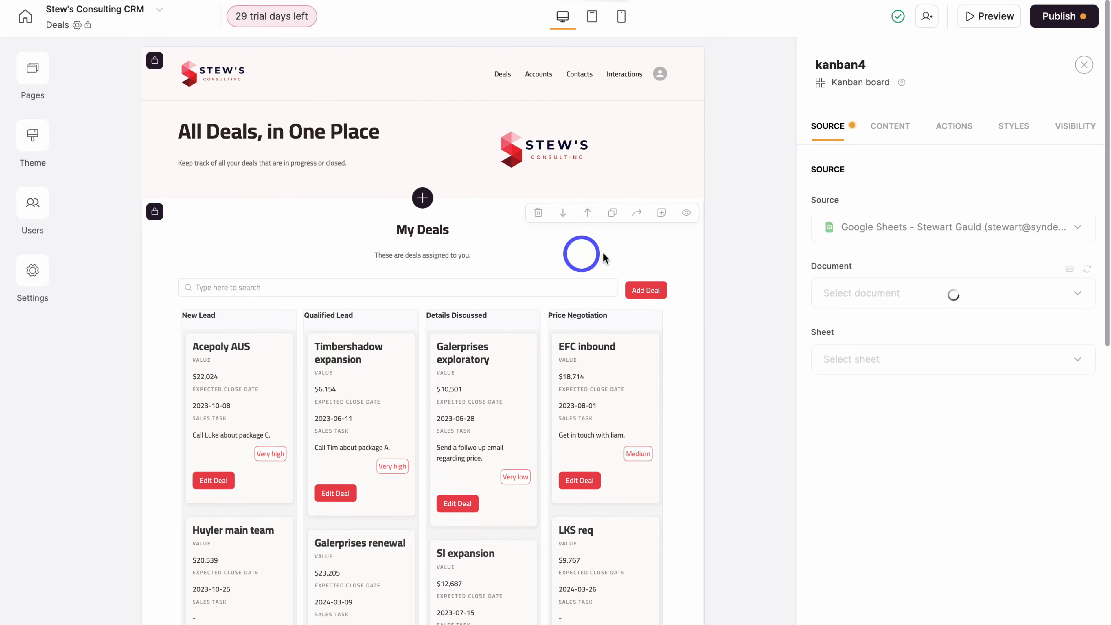
pyautogui.scroll(-3, 586, 245)
pyautogui.click(961, 133)
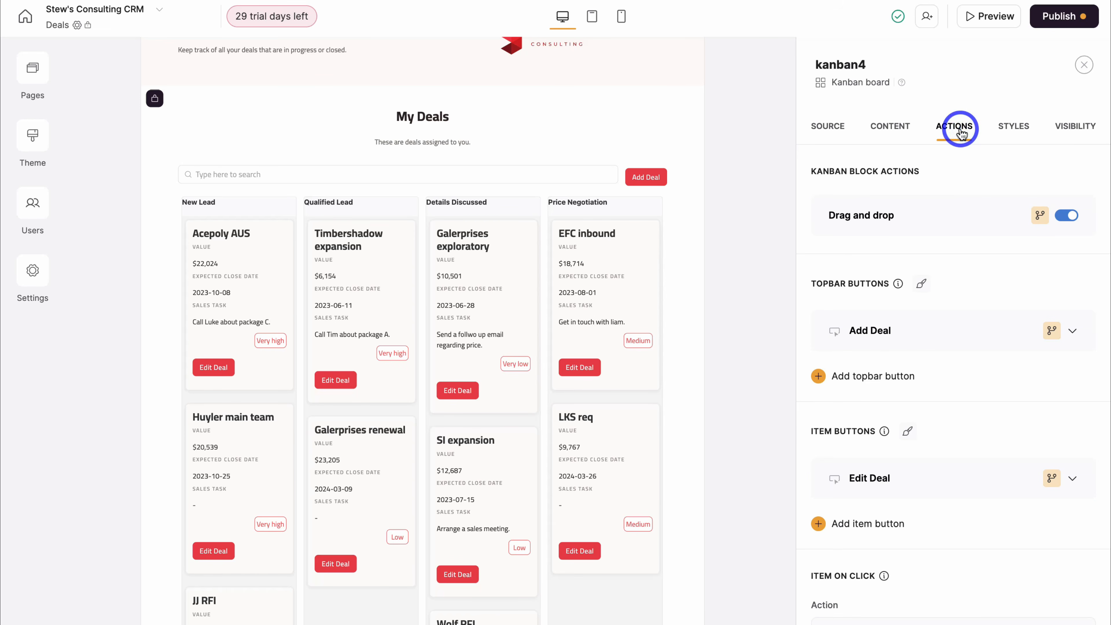
pyautogui.click(1073, 331)
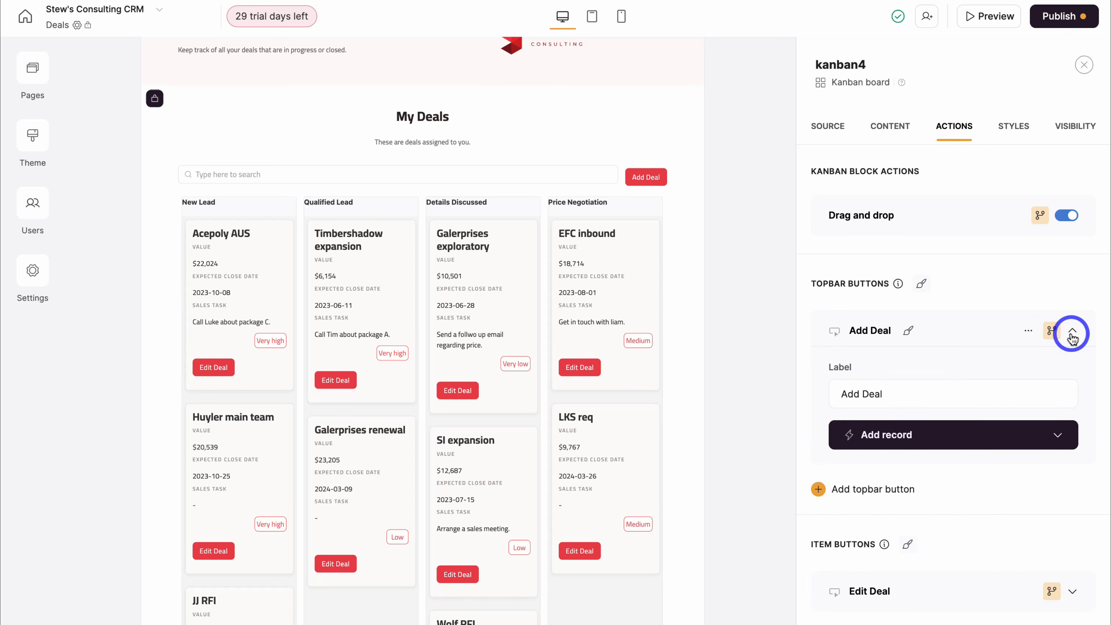
pyautogui.scroll(-2, 1017, 388)
pyautogui.click(1058, 382)
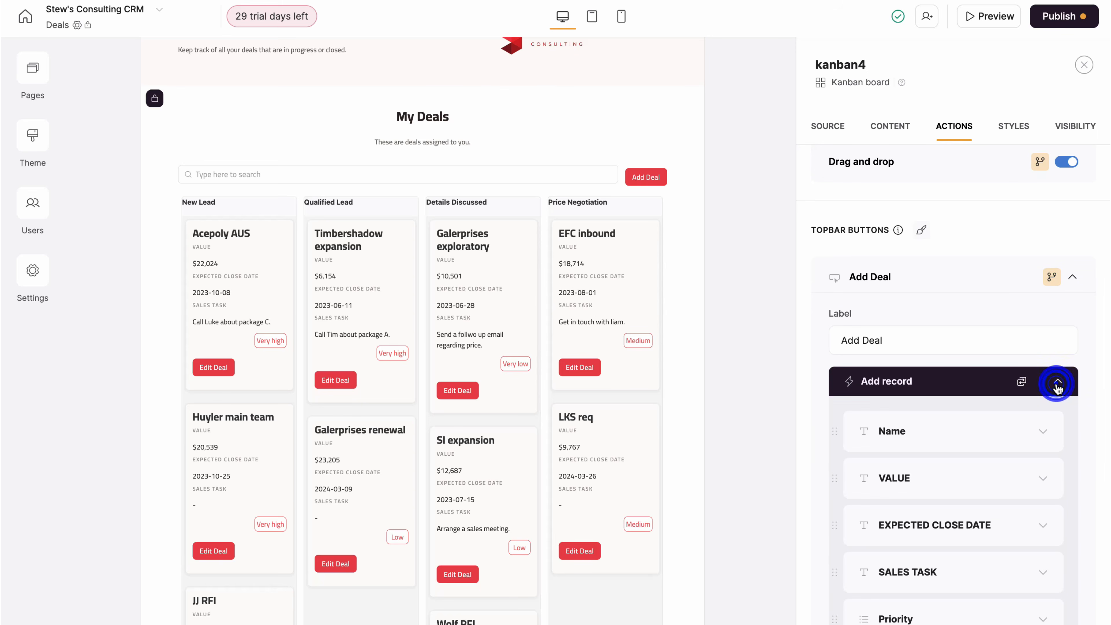
pyautogui.scroll(-2, 1055, 389)
pyautogui.click(1043, 382)
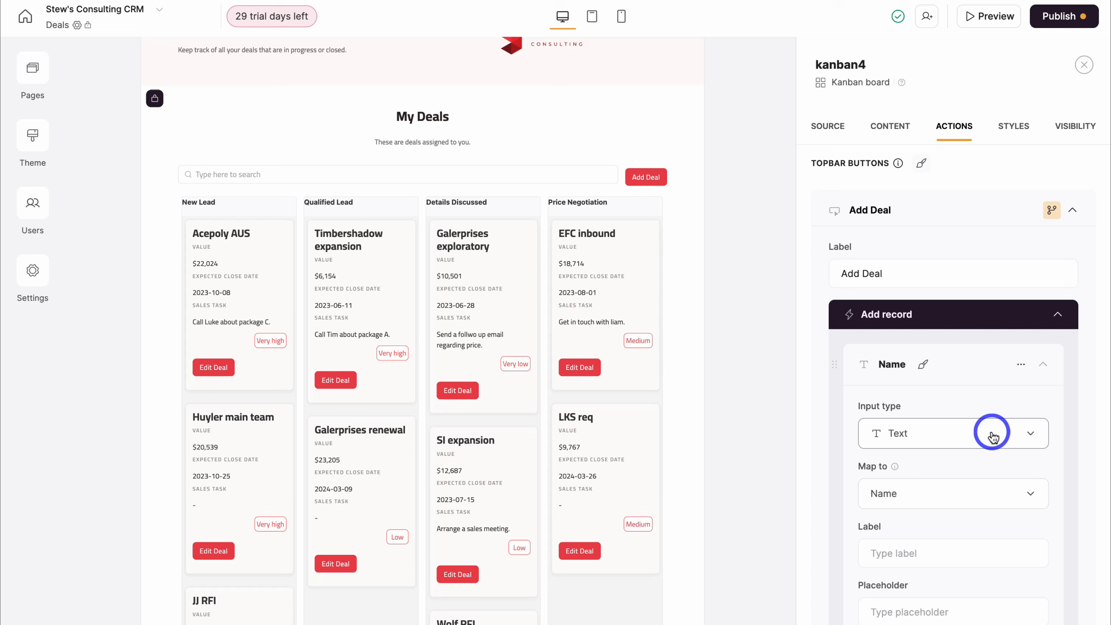
pyautogui.scroll(-1, 937, 486)
pyautogui.click(890, 532)
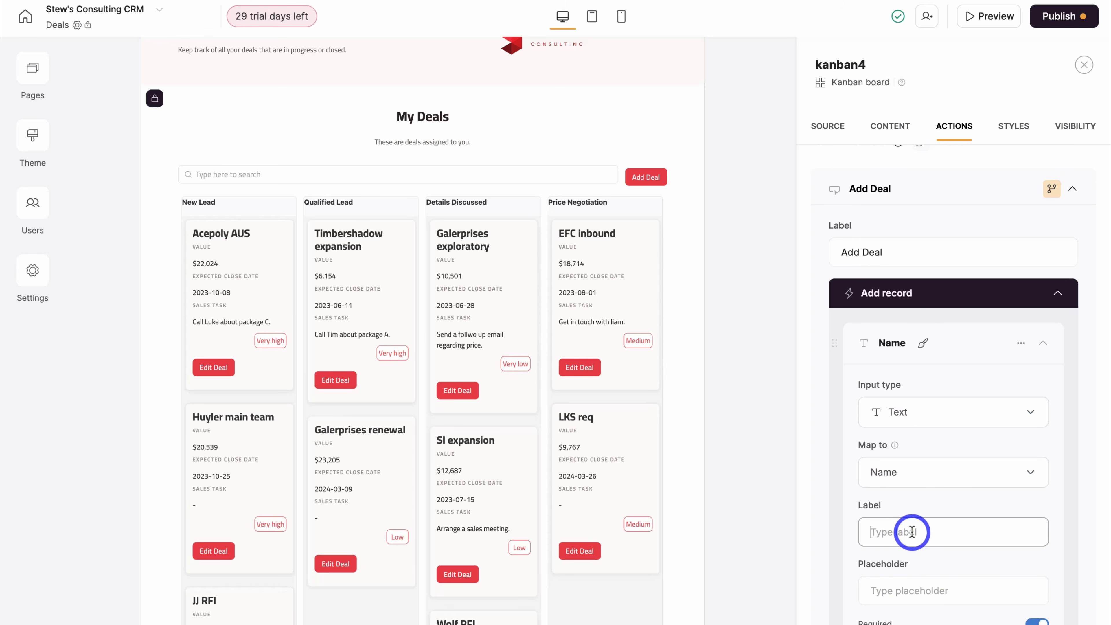
pyautogui.write('Name')
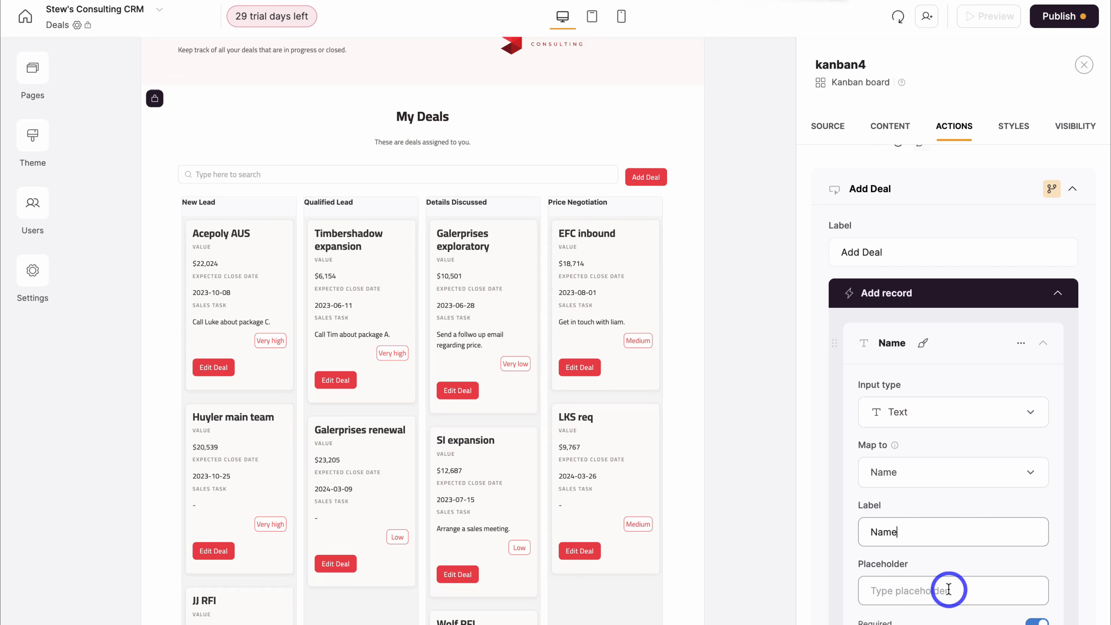
# - Expand the Edit Deal button's Edit record form fields for review
pyautogui.click(1061, 300)
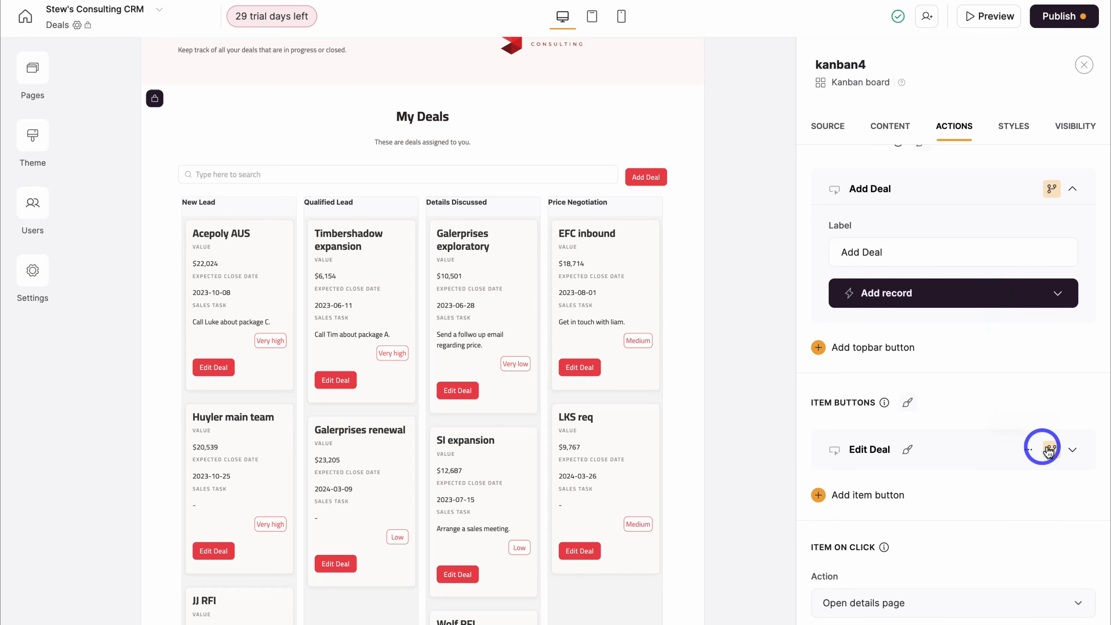
pyautogui.click(1071, 449)
pyautogui.click(1059, 554)
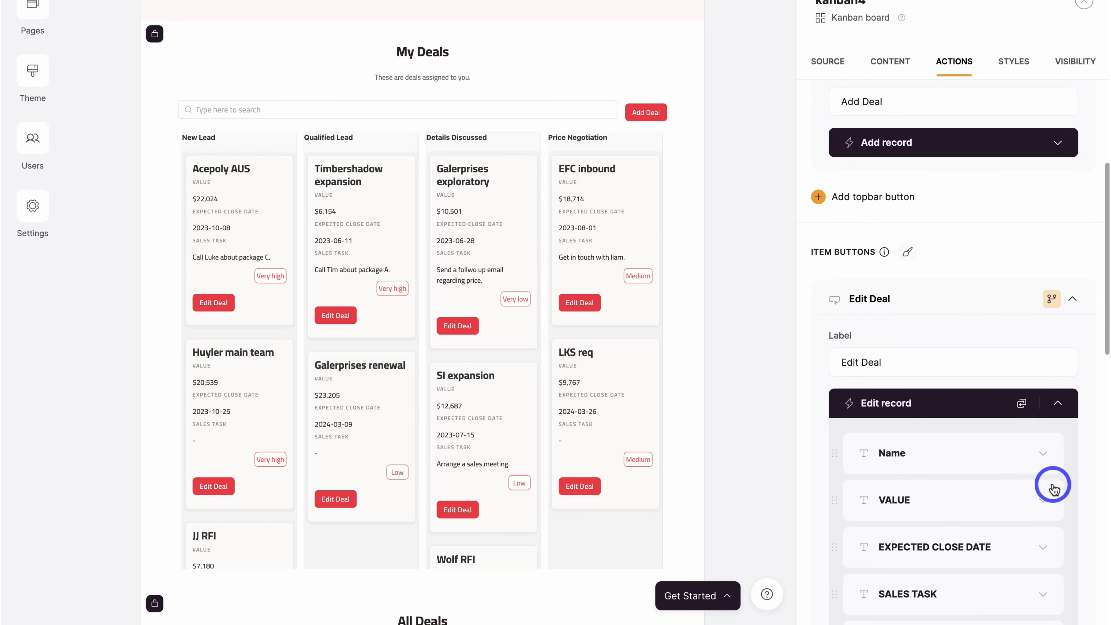
pyautogui.scroll(-1, 1006, 467)
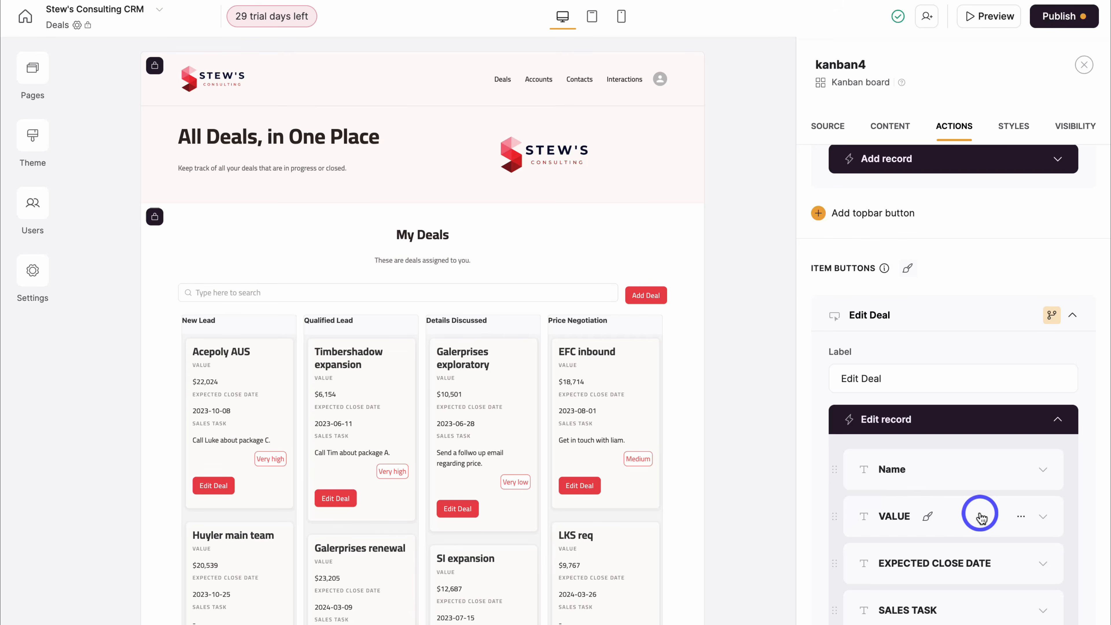
pyautogui.scroll(-5, 982, 517)
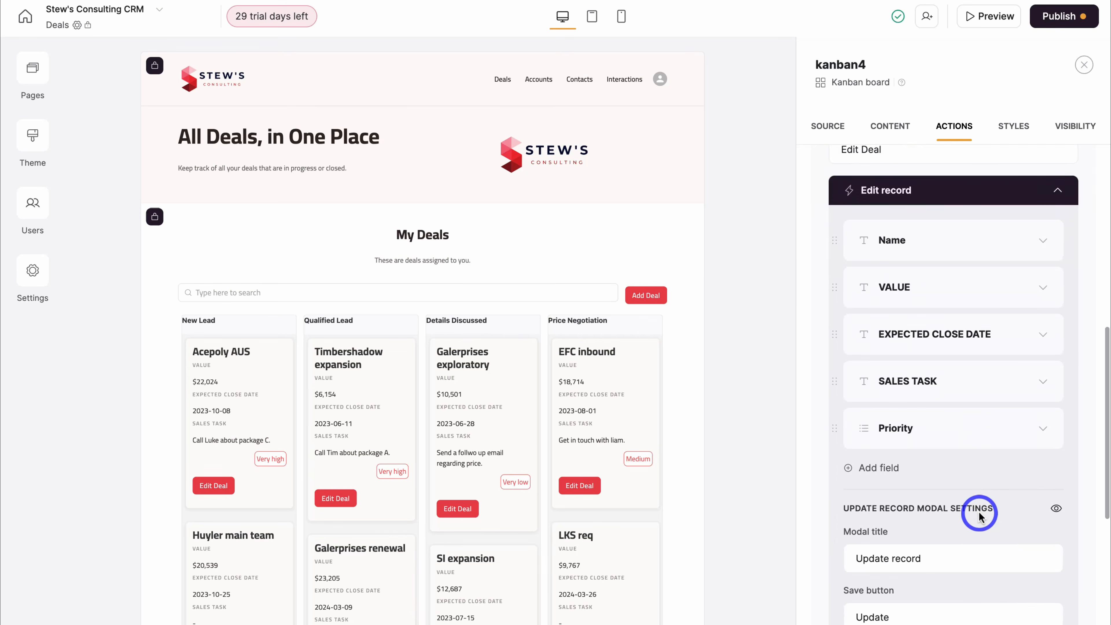
pyautogui.scroll(10, 978, 510)
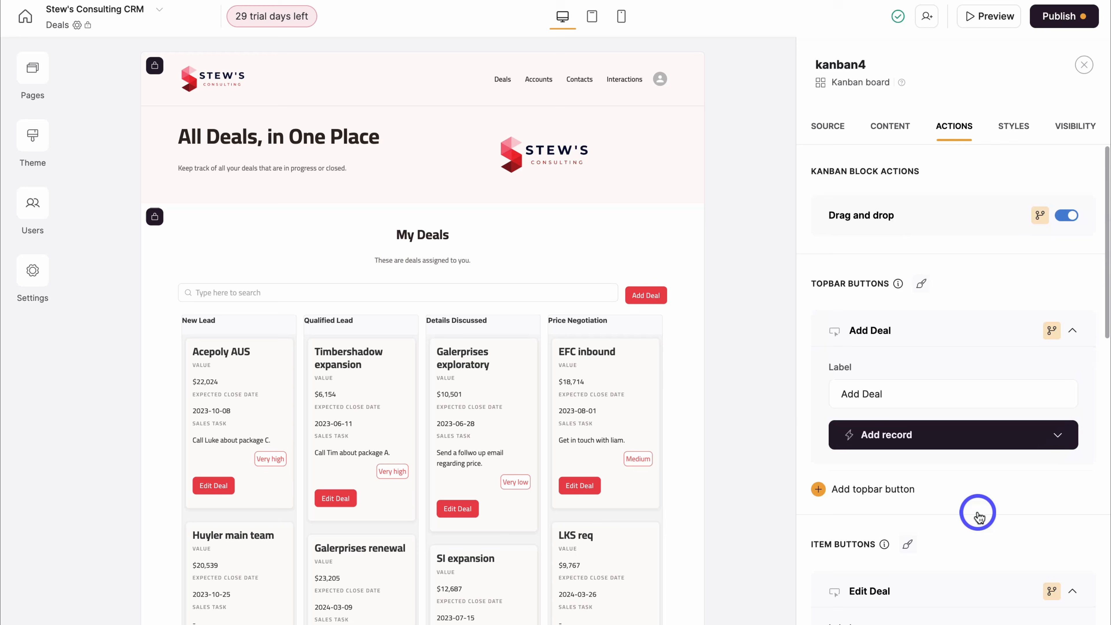
# - Go to the Accounts page and bring up the accounts list's Content settings
pyautogui.click(32, 68)
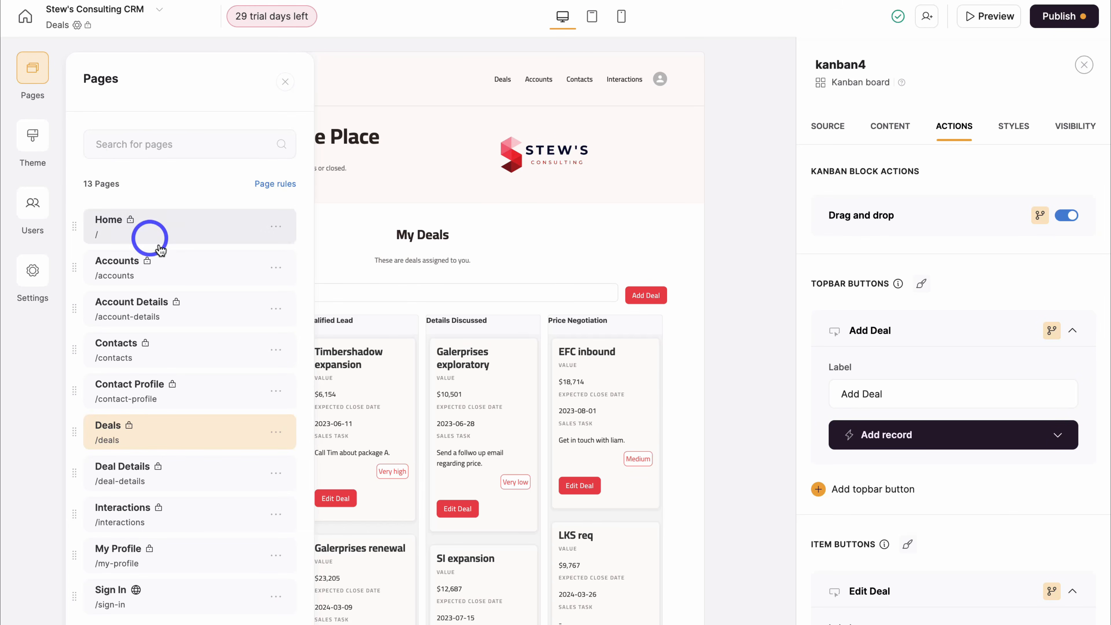
pyautogui.click(205, 272)
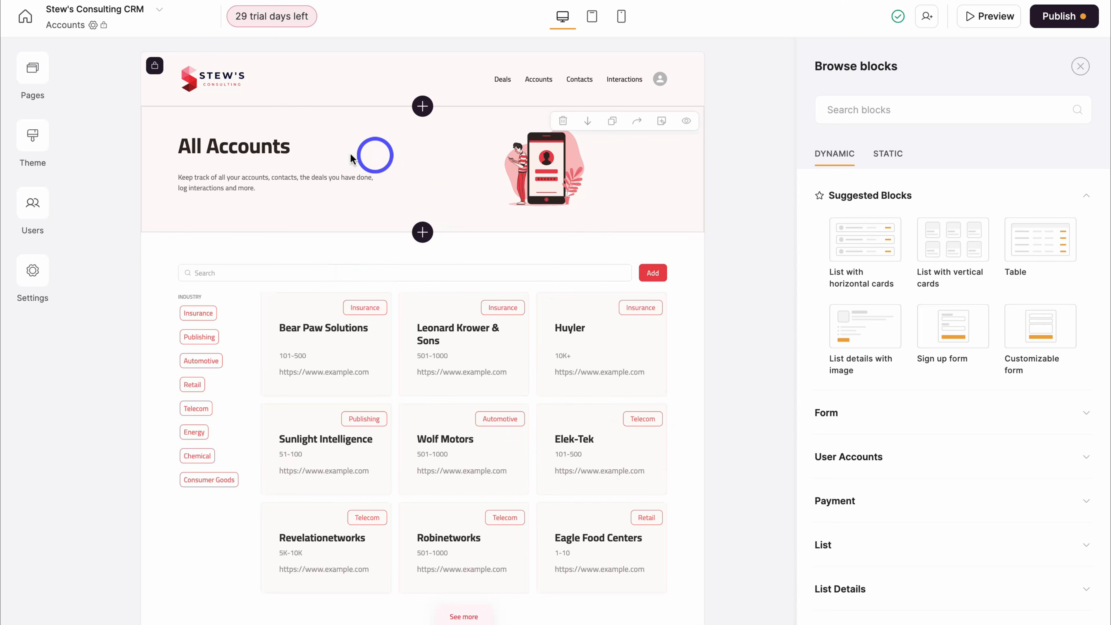
pyautogui.click(389, 149)
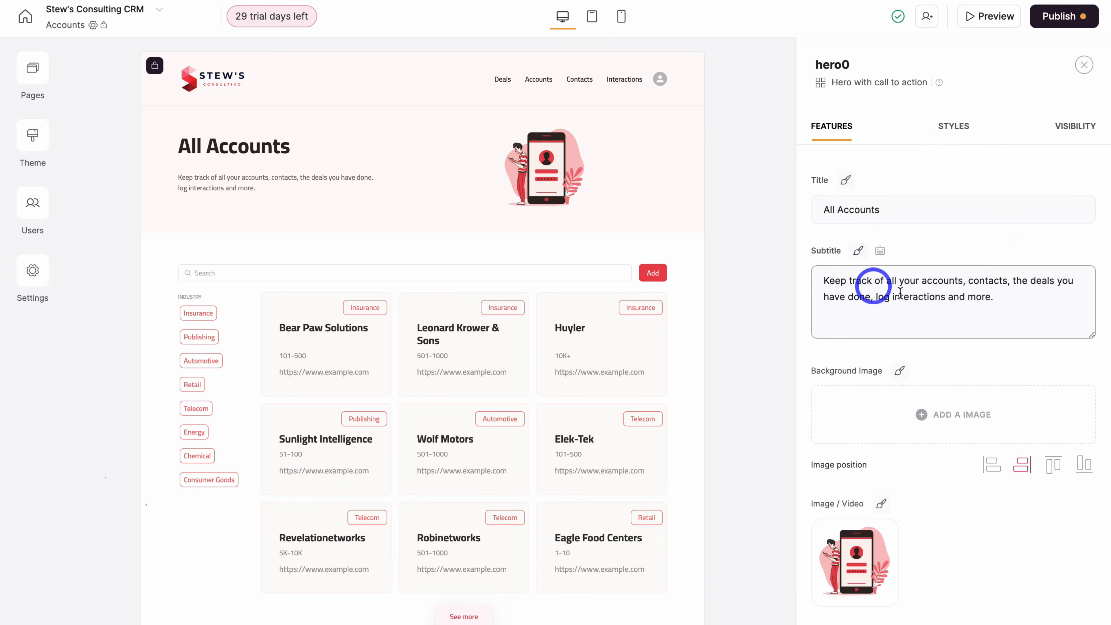
pyautogui.click(689, 353)
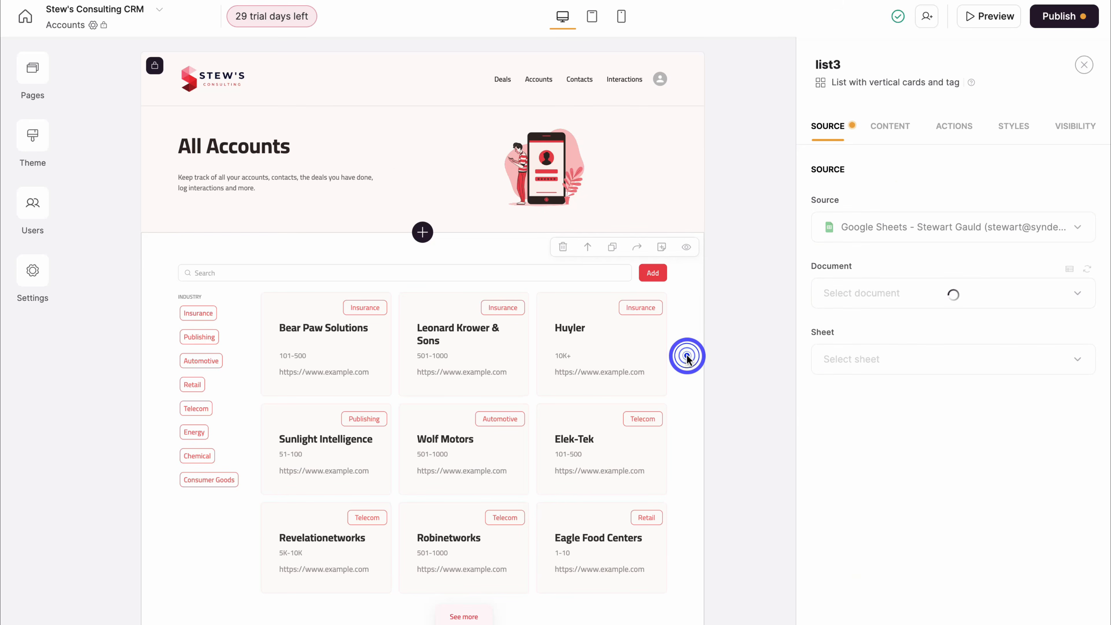
pyautogui.click(889, 127)
# - Add a filter on Size labelled 'COMPANY SIZE' and view its Tag1–Tag4 options
pyautogui.scroll(-10, 933, 215)
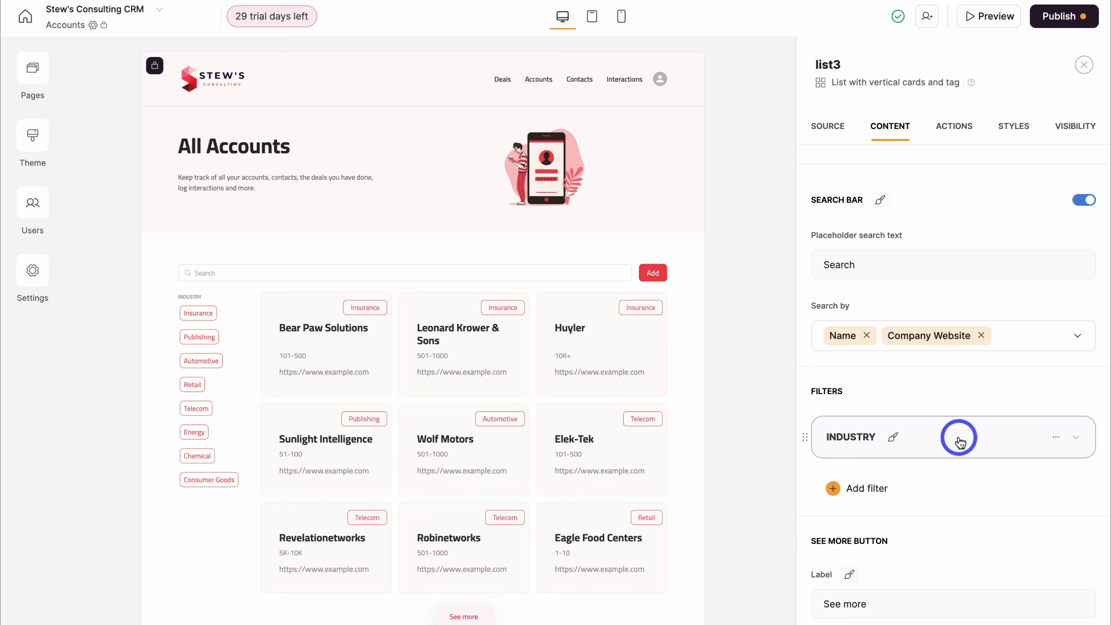
pyautogui.click(838, 488)
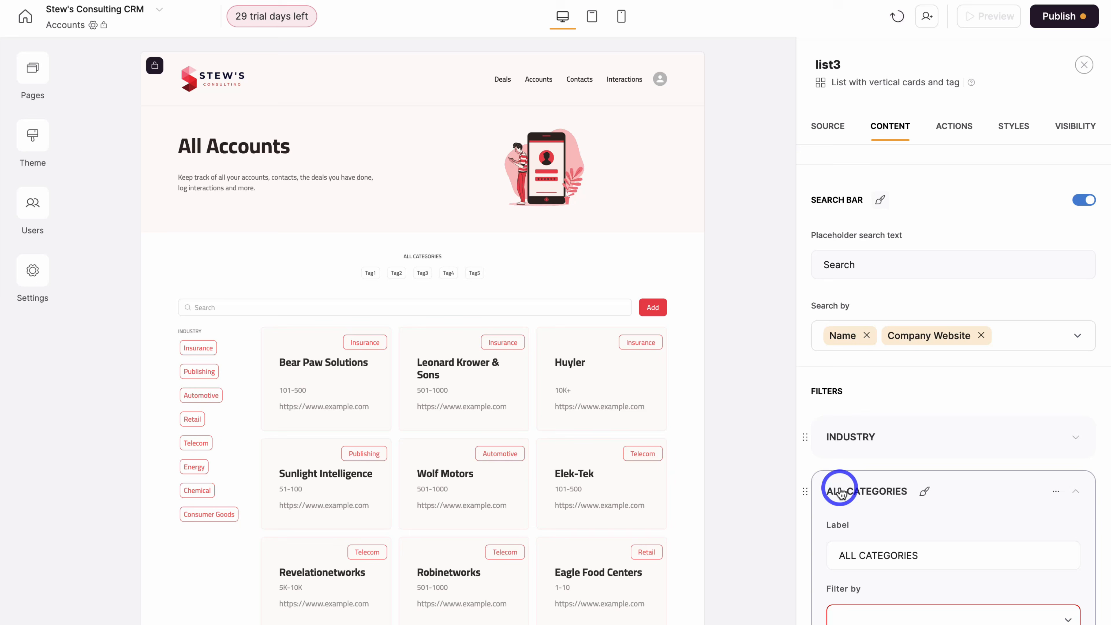
pyautogui.scroll(-4, 839, 491)
pyautogui.click(891, 451)
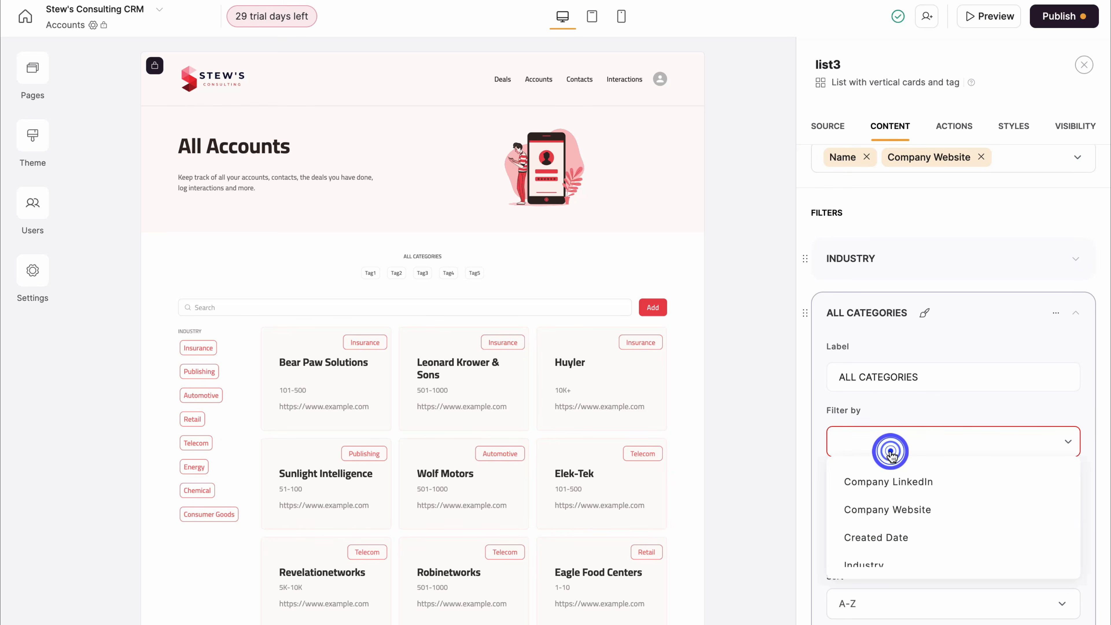
pyautogui.scroll(-3, 898, 484)
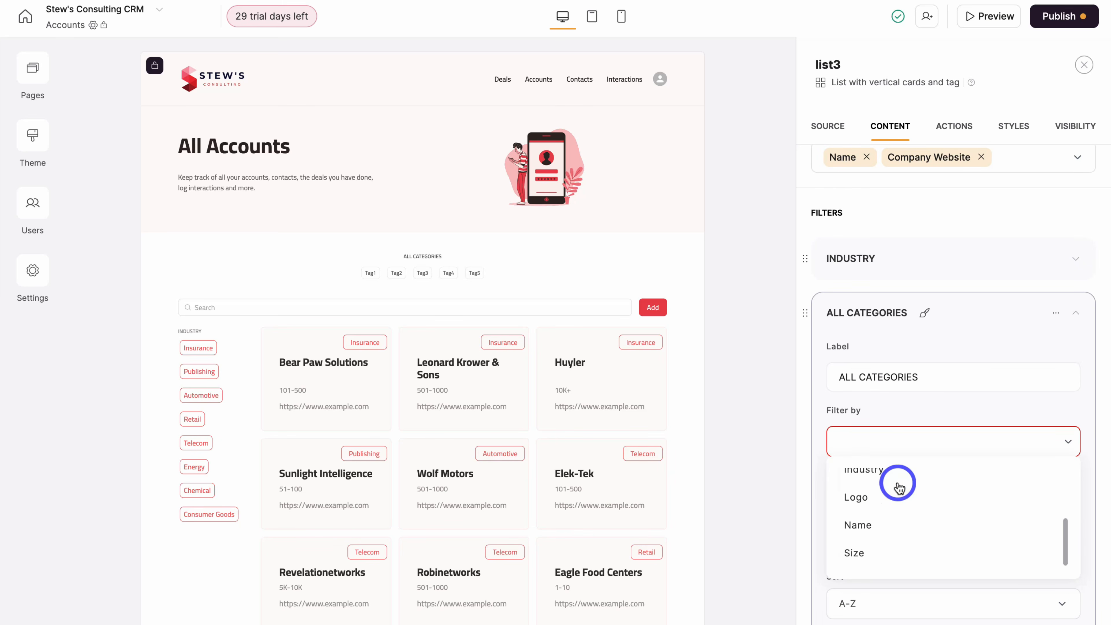
pyautogui.click(893, 549)
pyautogui.tripleClick(938, 378)
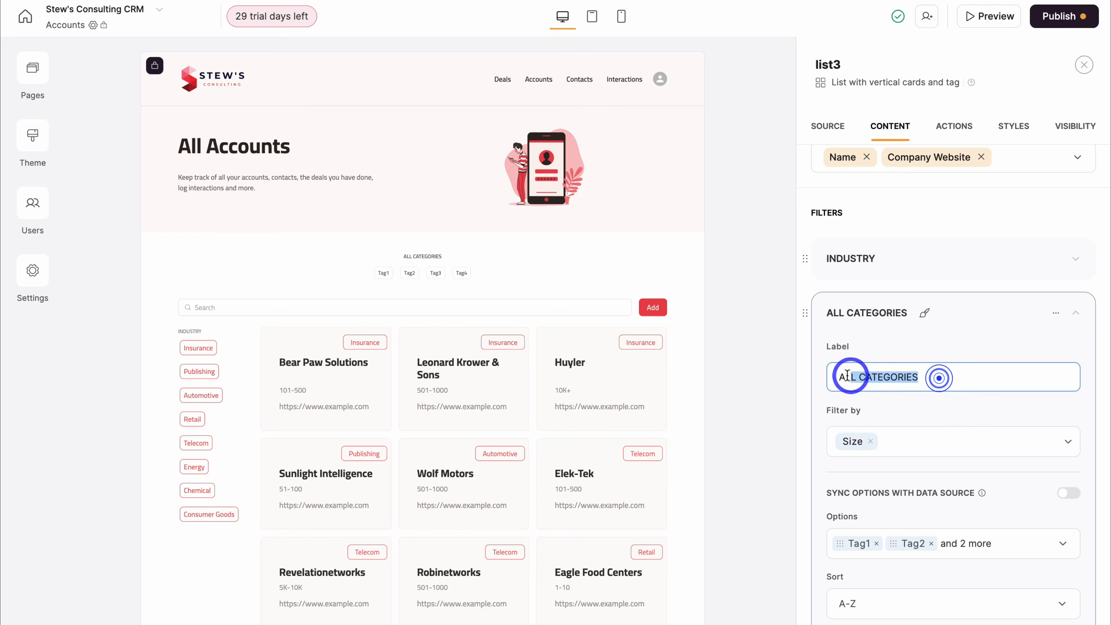
pyautogui.write('COMPANY SIZE')
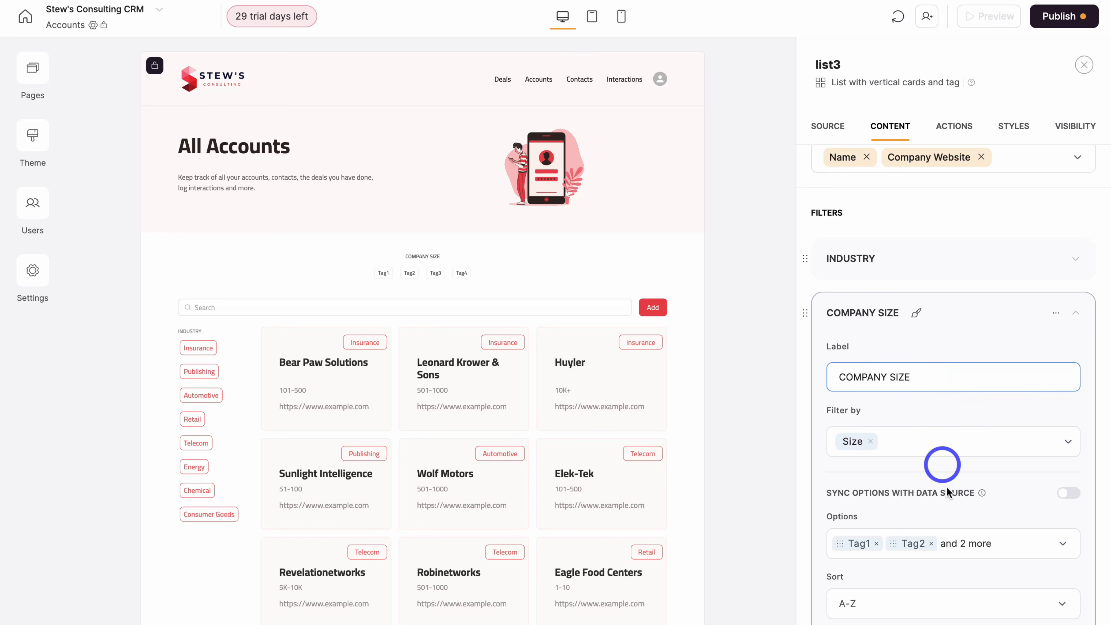
pyautogui.click(1017, 544)
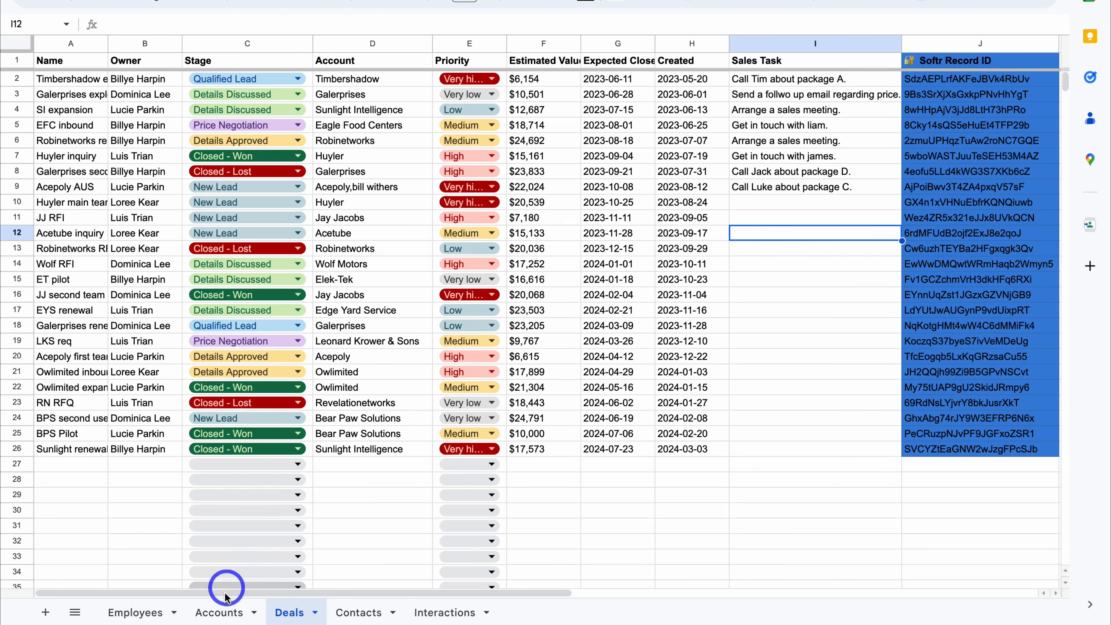
# - Check the company Size values in the Accounts sheet's C2 dropdown in Google Sheets
pyautogui.click(221, 610)
pyautogui.click(305, 79)
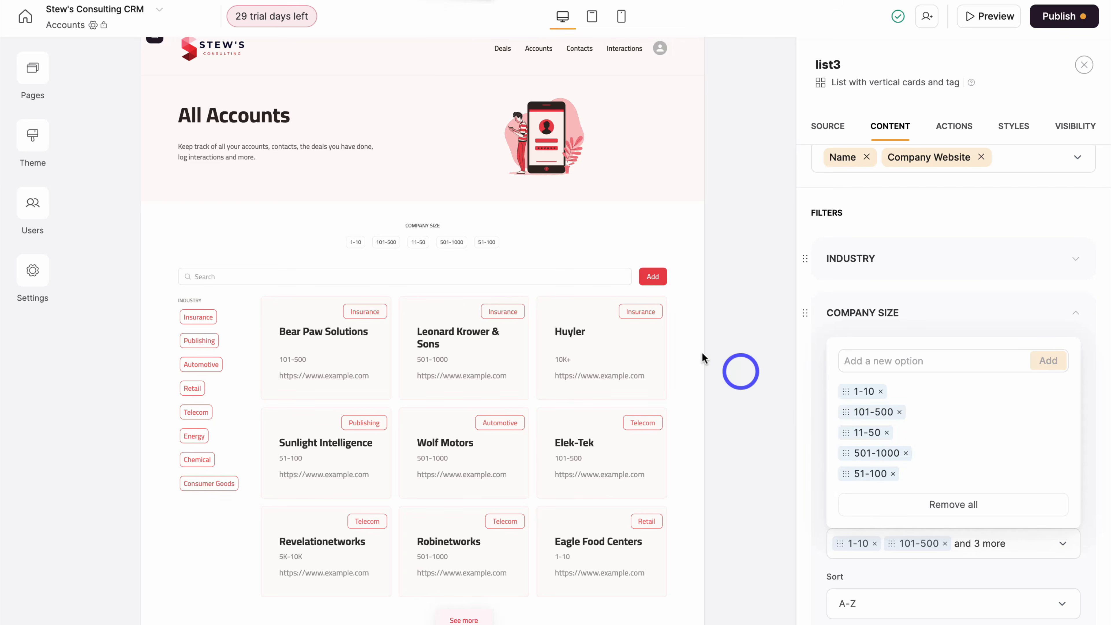
# - Dismiss the filter options popover, scroll back to the top, and show the app's pages list
pyautogui.click(745, 325)
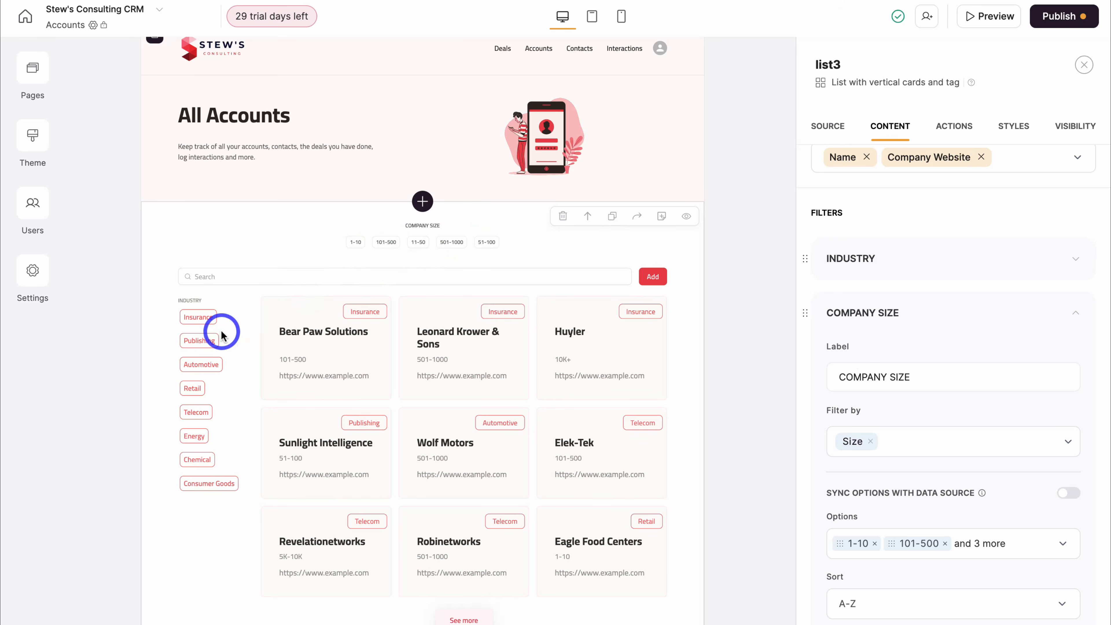
pyautogui.scroll(2, 290, 248)
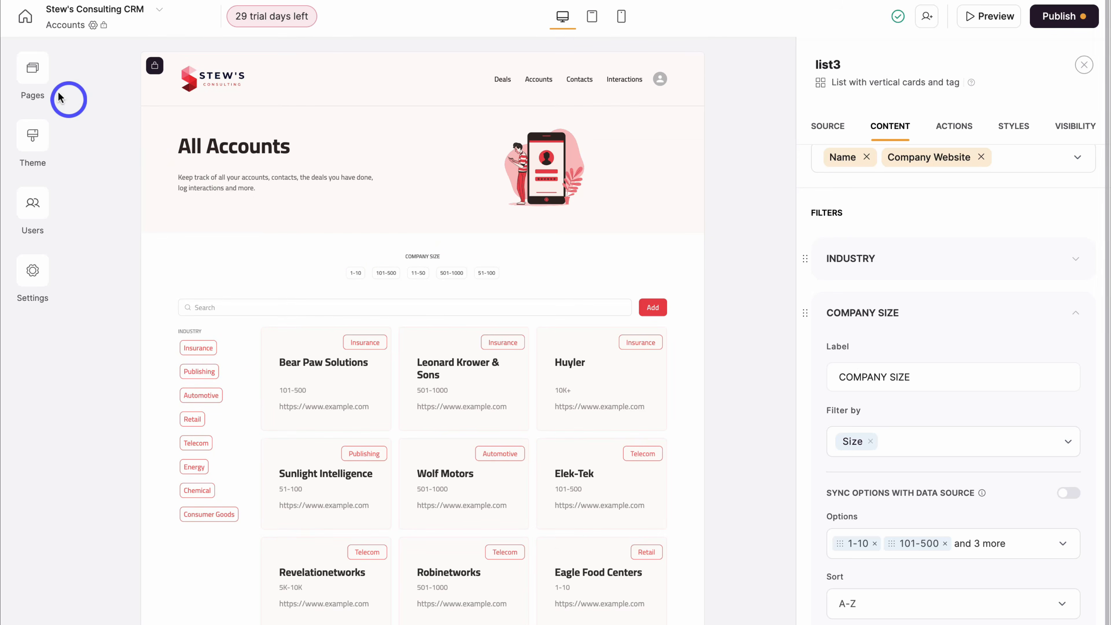
pyautogui.click(35, 72)
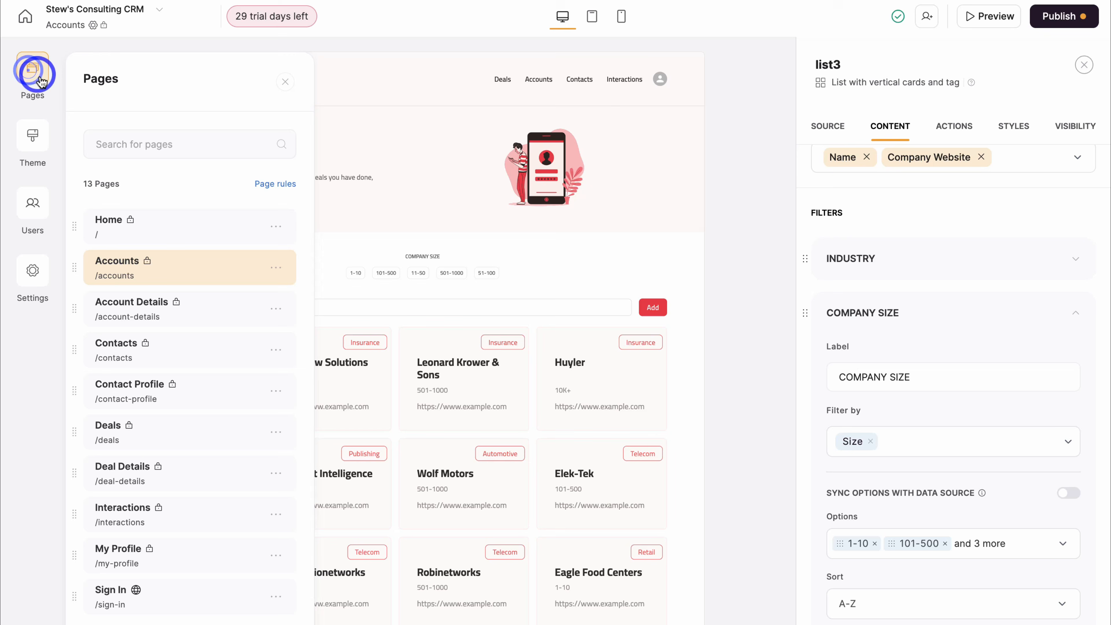
# - Visit Contacts, then show the Interactions page's My Interactions list source settings
pyautogui.click(216, 353)
pyautogui.scroll(-5, 424, 355)
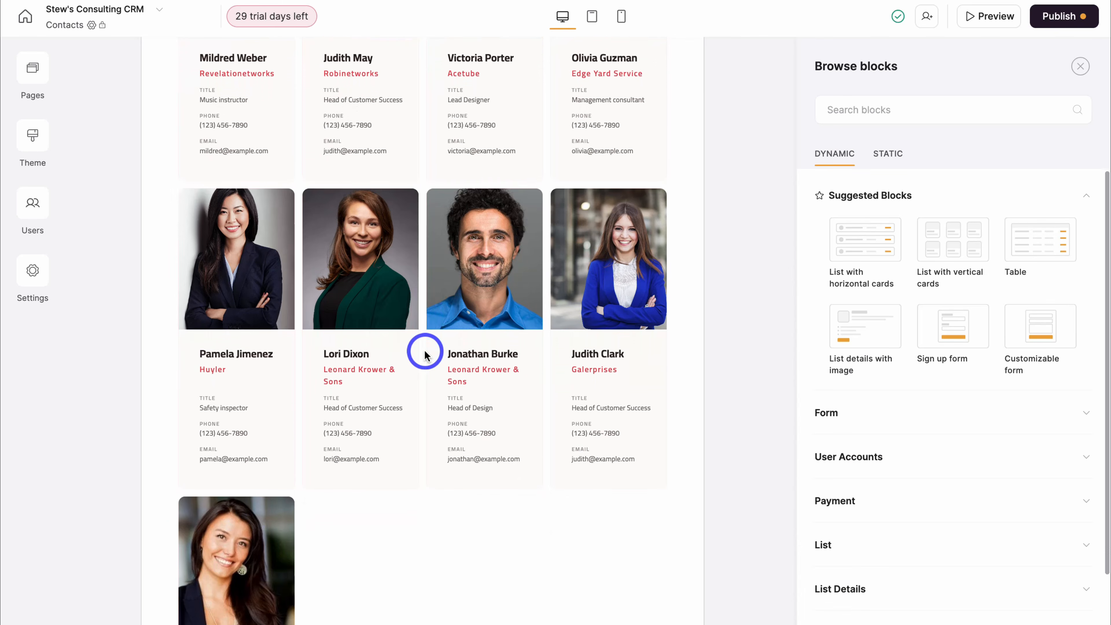
pyautogui.scroll(5, 420, 352)
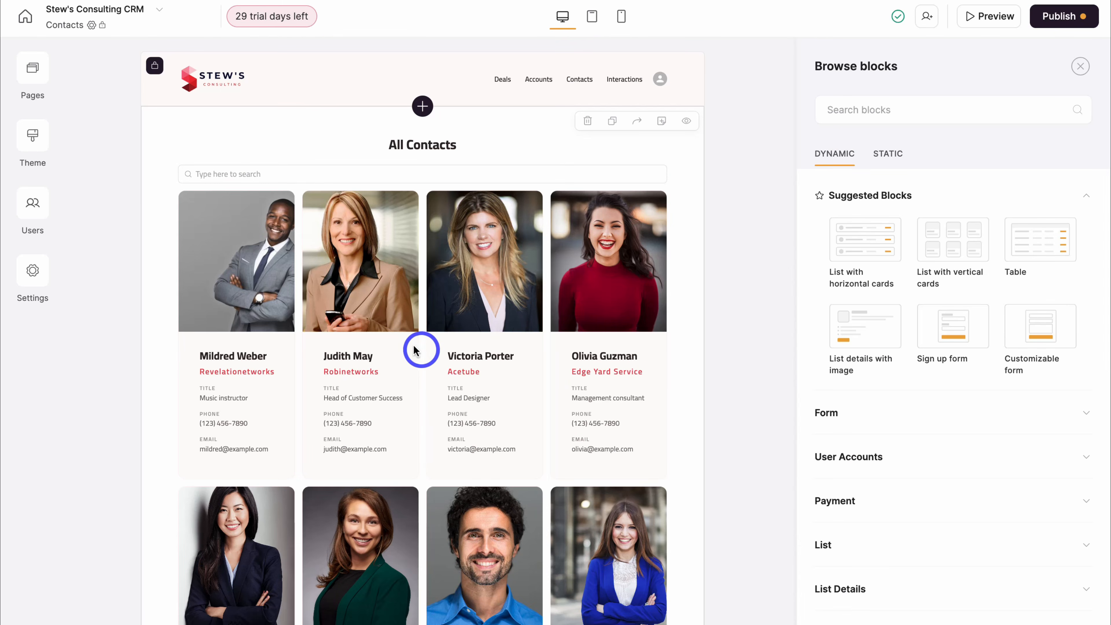
pyautogui.click(37, 74)
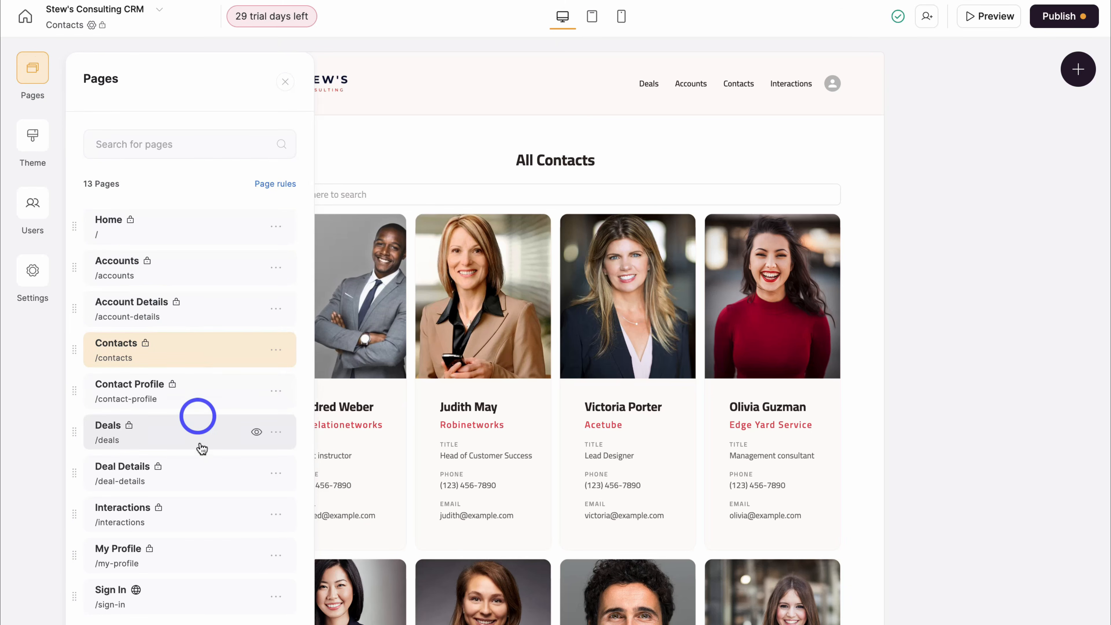
pyautogui.click(203, 513)
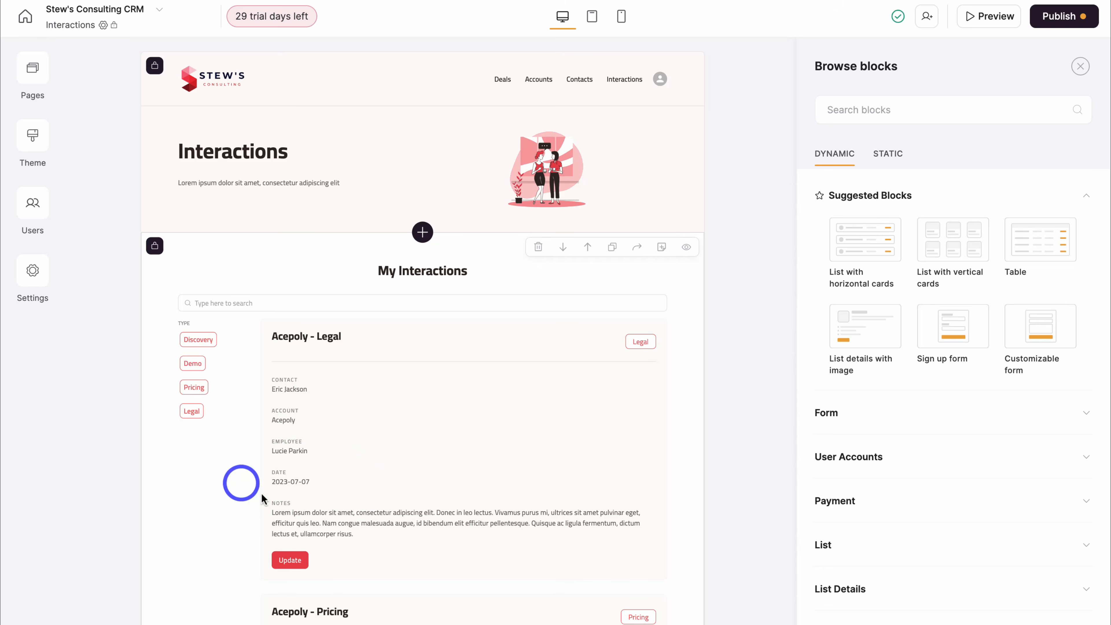
pyautogui.scroll(-3, 413, 484)
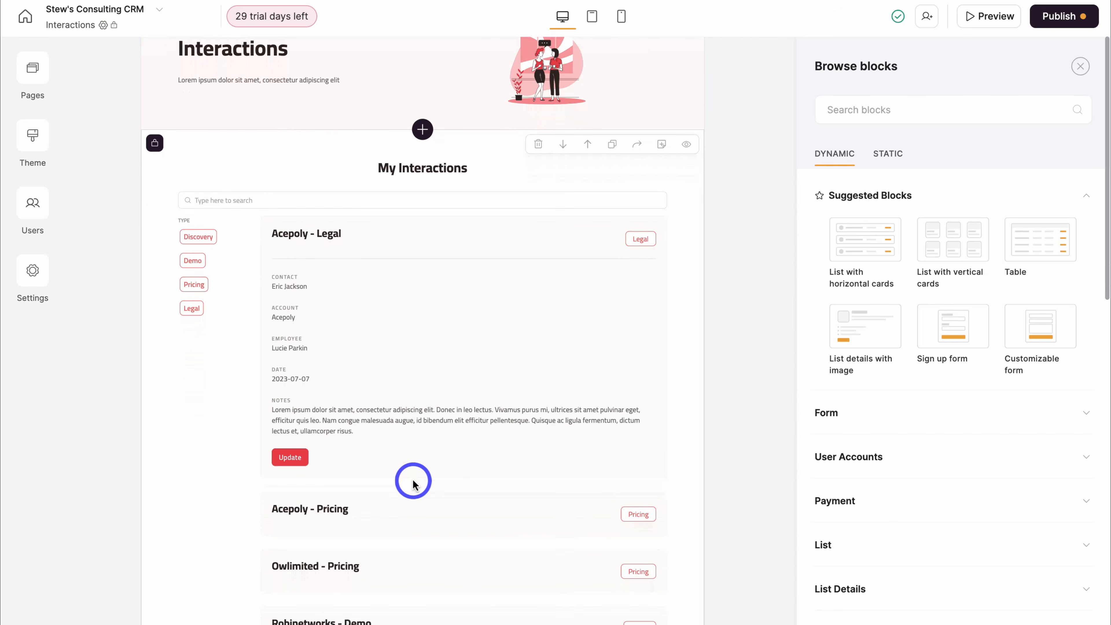
pyautogui.click(232, 398)
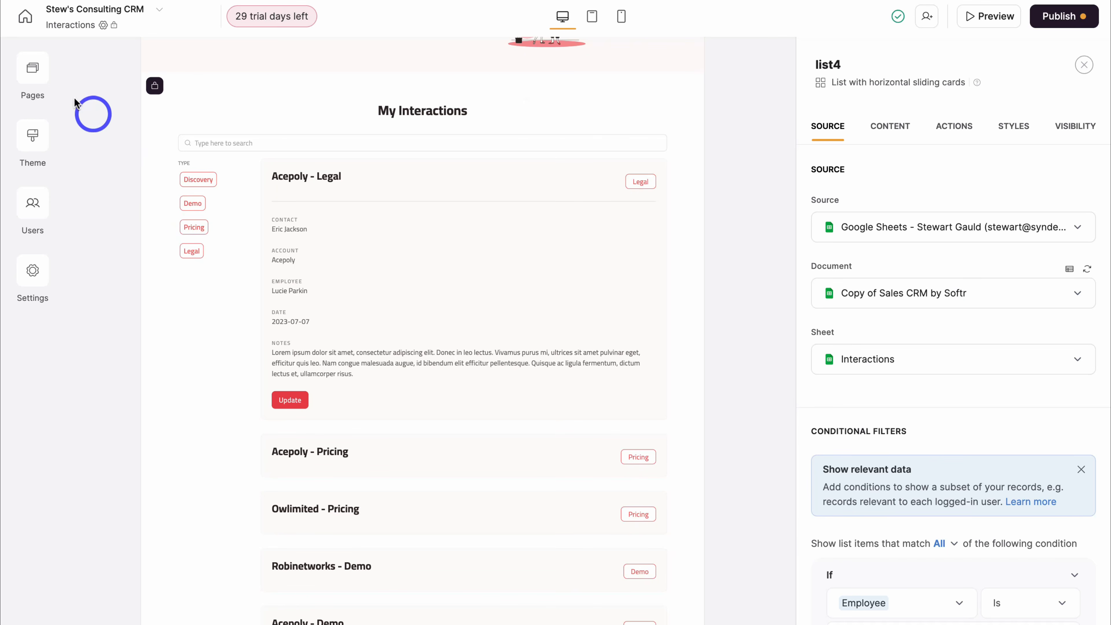
pyautogui.click(32, 68)
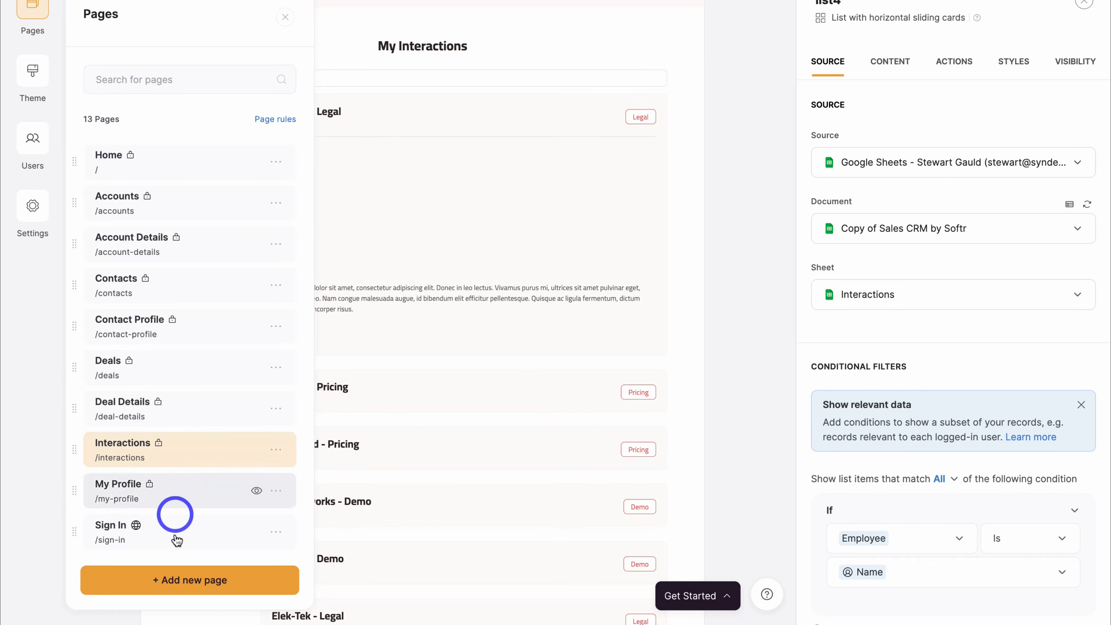
# - Create a new blank page named 'Strategy Session'
pyautogui.click(236, 580)
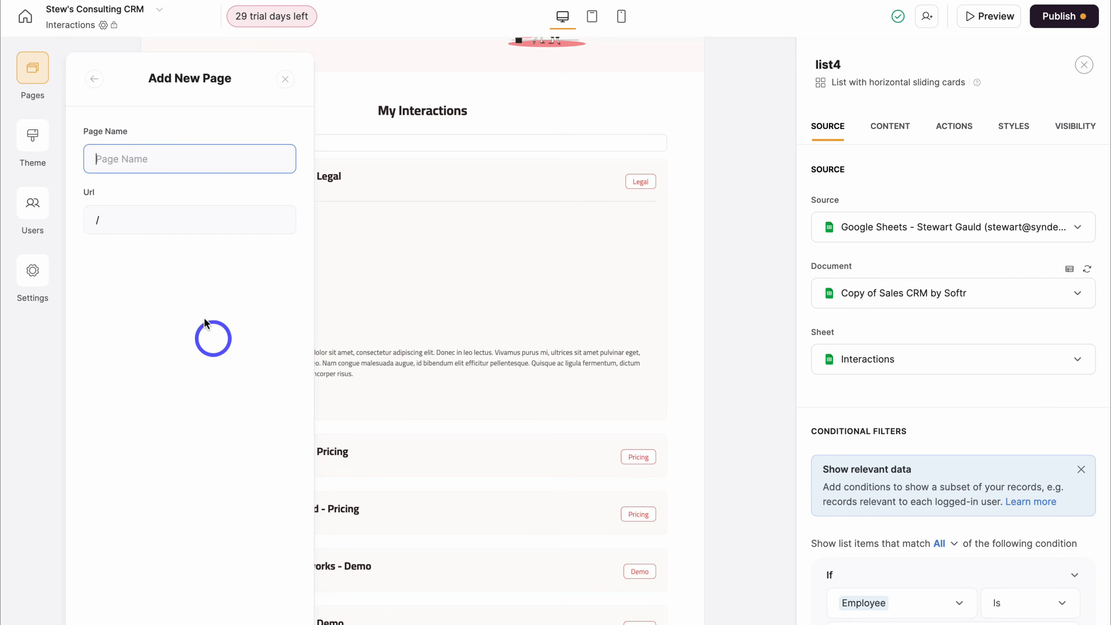
pyautogui.write('Strategy Session')
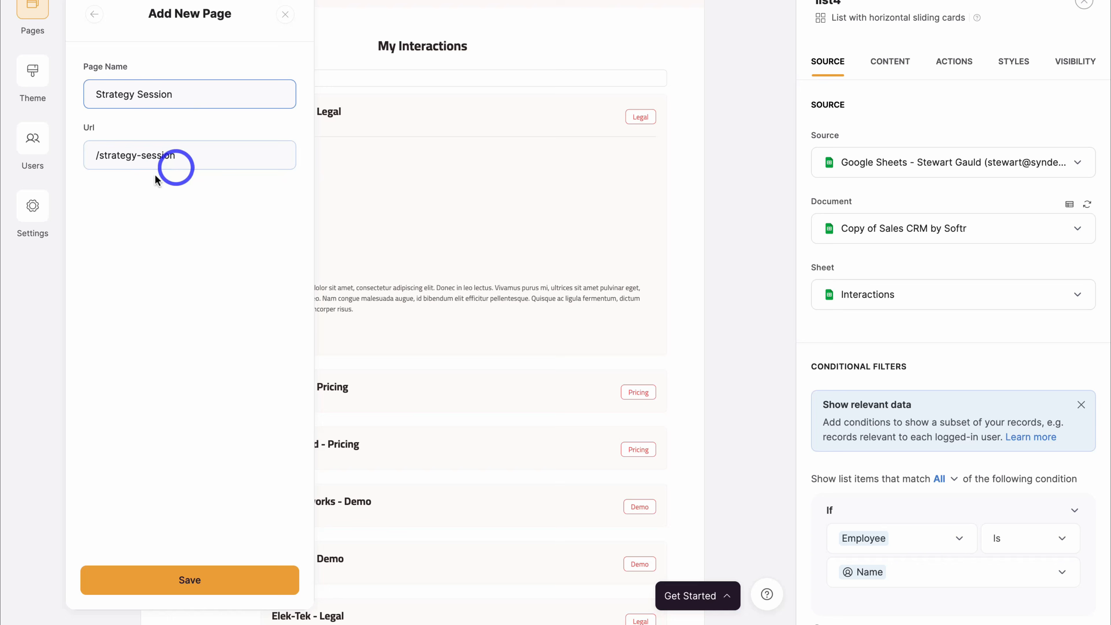
pyautogui.click(212, 579)
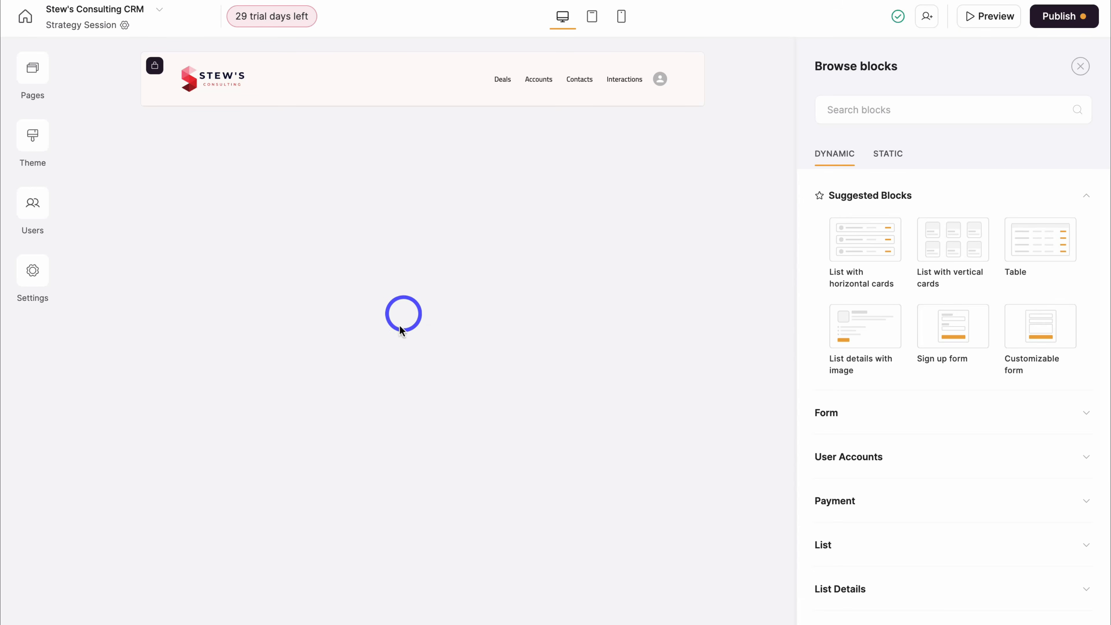
# - Add a Customizable form titled 'Strategy Session' with a consulting-services invitation description
pyautogui.click(1039, 416)
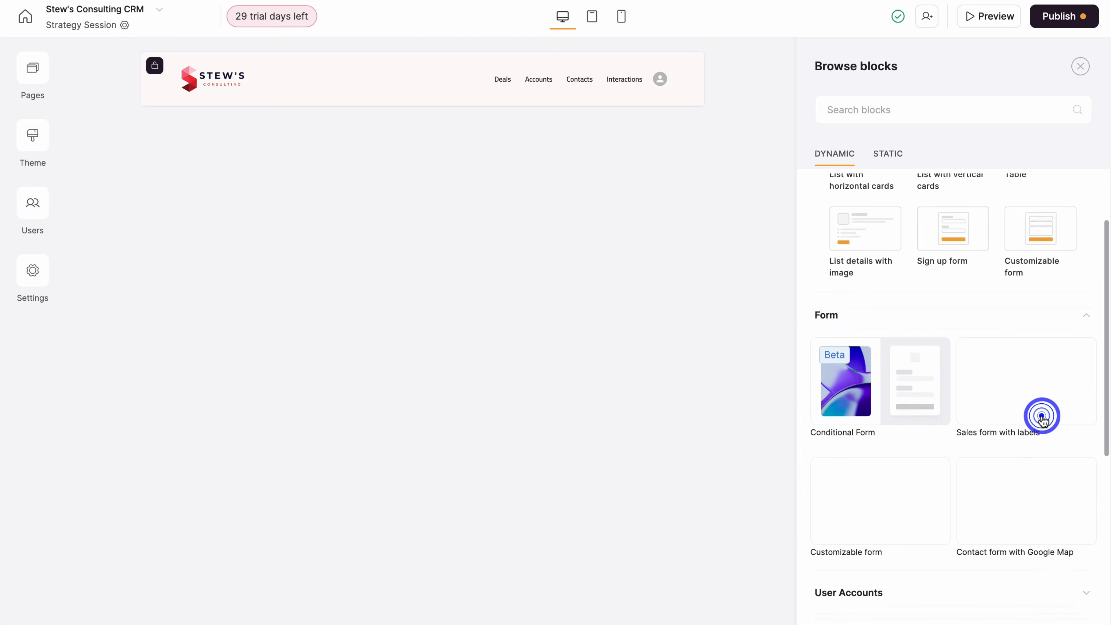
pyautogui.moveTo(913, 360)
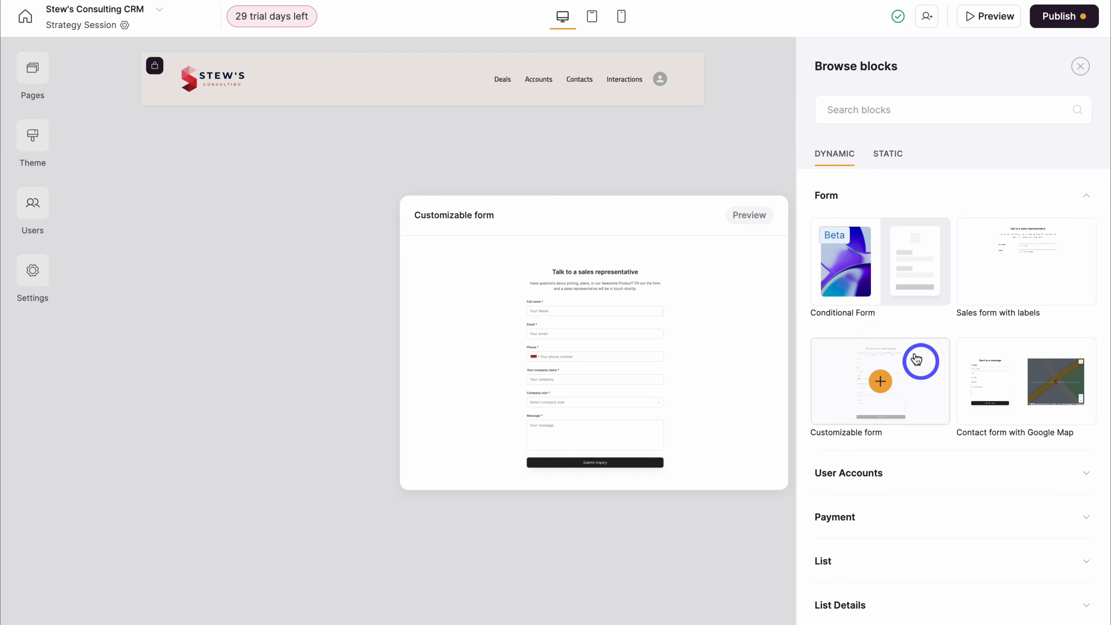
pyautogui.click(913, 405)
pyautogui.click(635, 202)
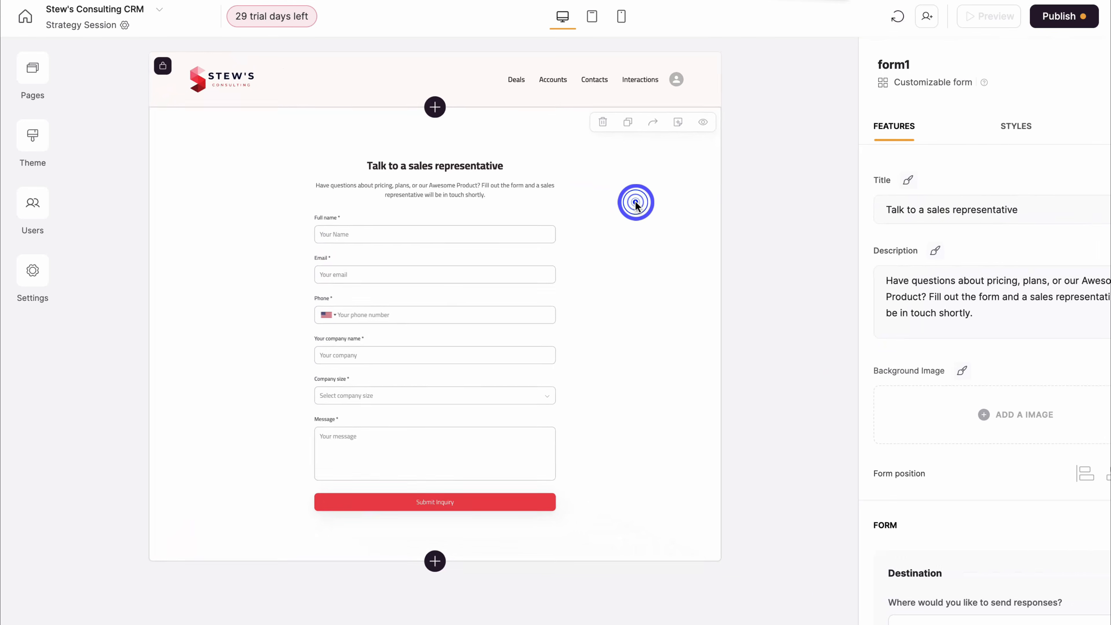
pyautogui.tripleClick(972, 205)
pyautogui.write('Strategy Session')
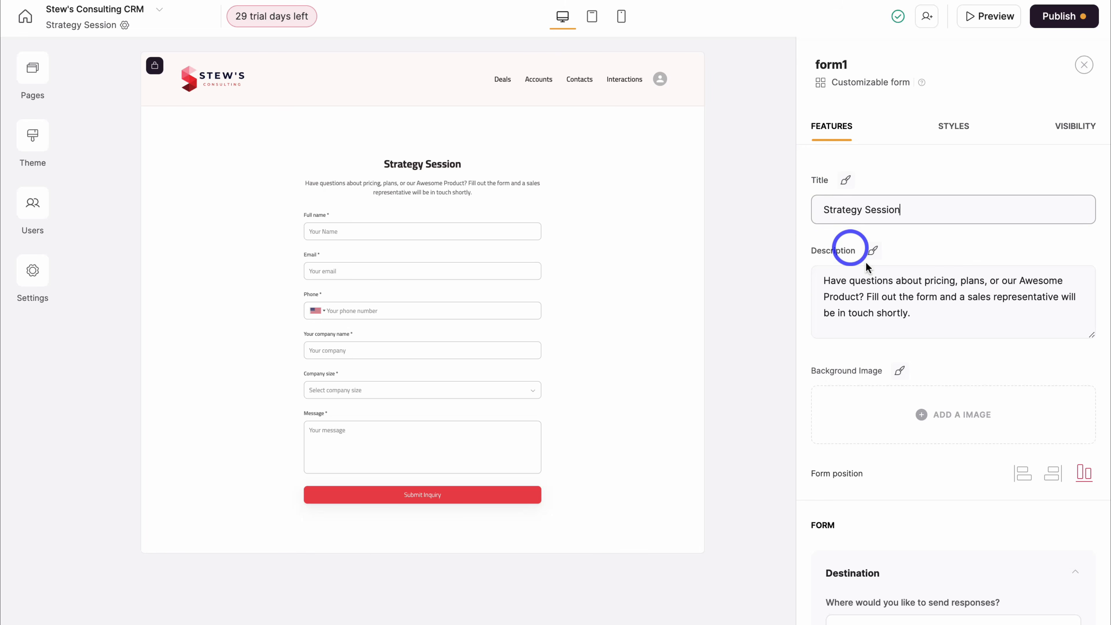
pyautogui.moveTo(918, 312); pyautogui.dragTo(831, 276)
pyautogui.write('Are you interested in our consulting services? Get in touch with us today.')
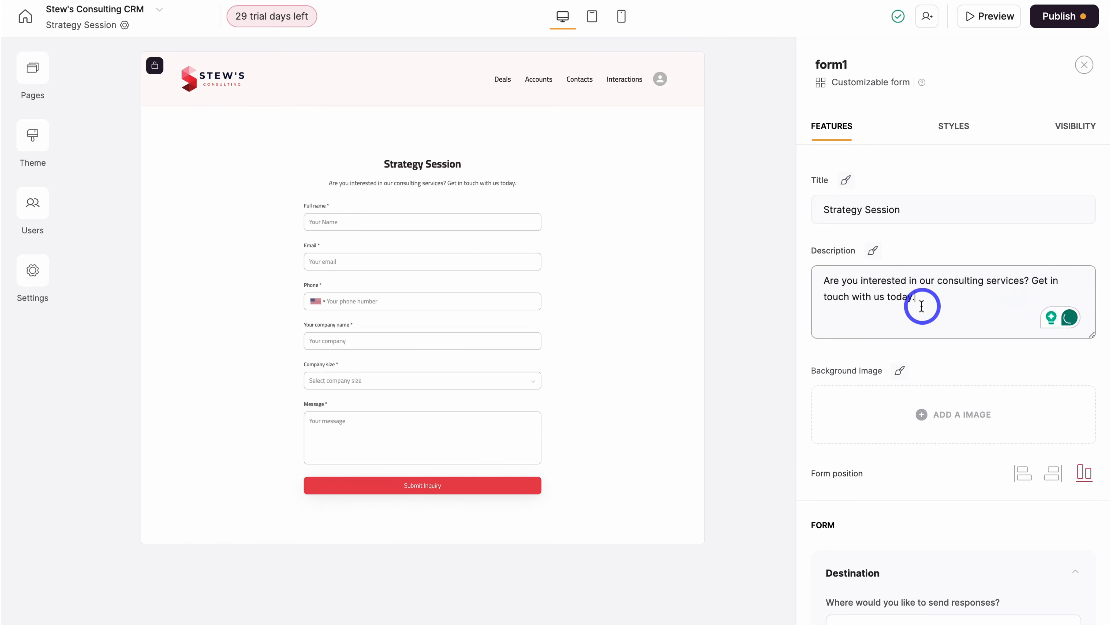
pyautogui.scroll(-6, 954, 304)
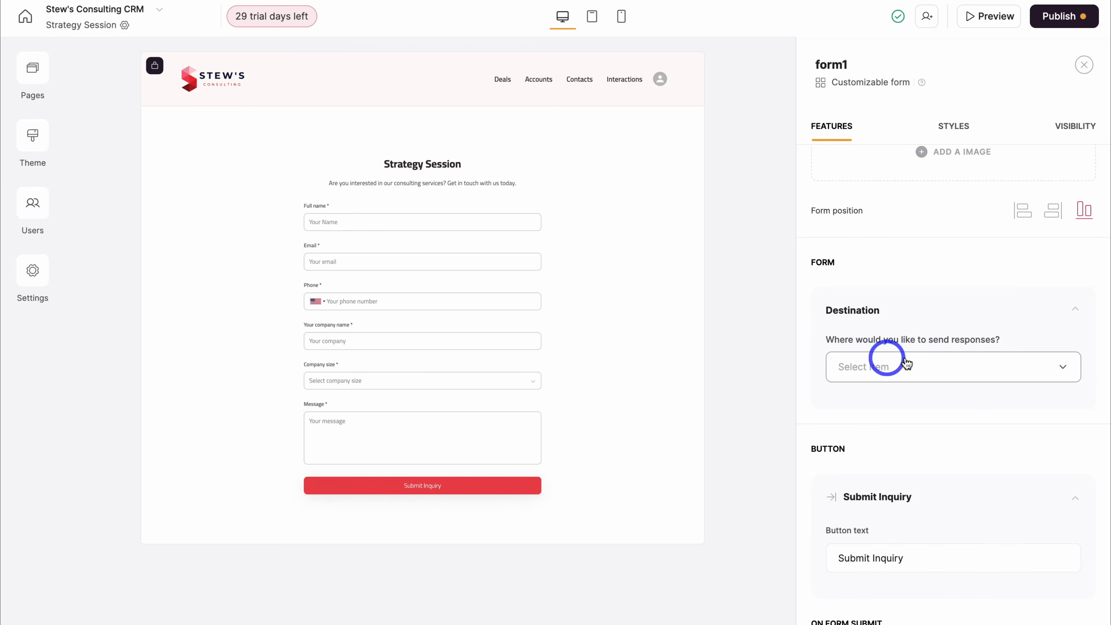
# - Send form responses to the Contacts sheet of the 'Copy of Sales CRM by Softr' Google Sheet
pyautogui.click(943, 367)
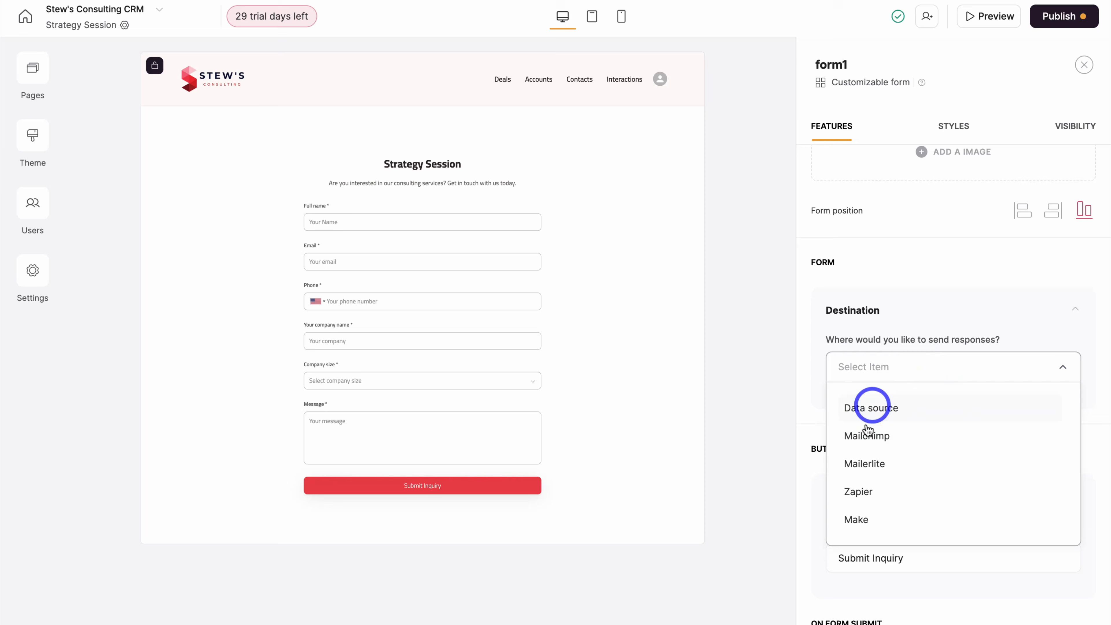
pyautogui.scroll(-1, 938, 486)
pyautogui.scroll(1, 940, 486)
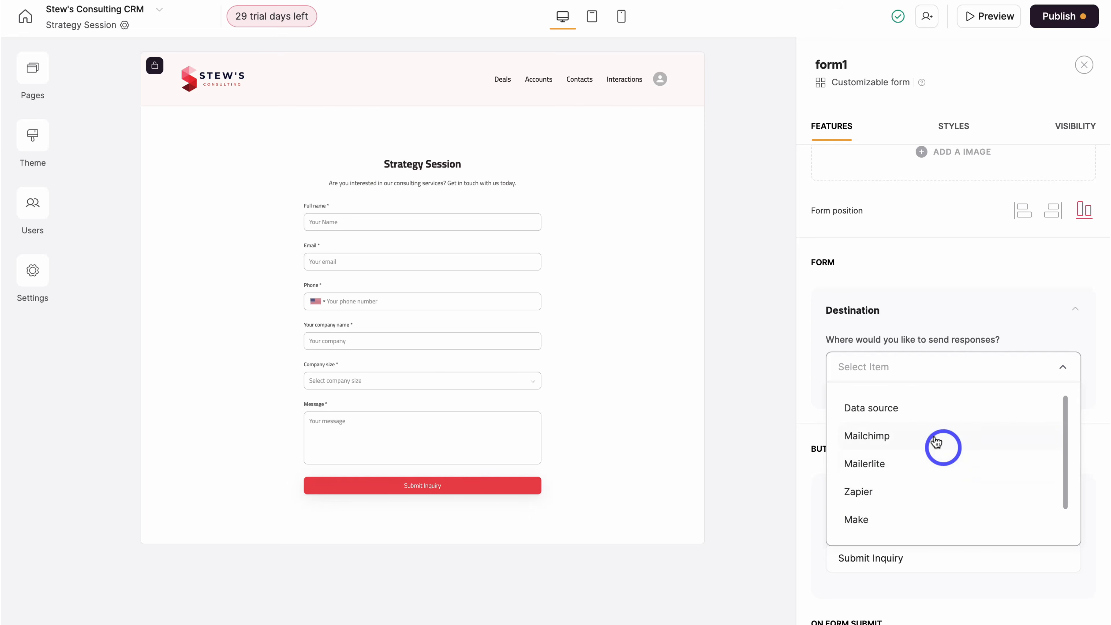
pyautogui.click(922, 411)
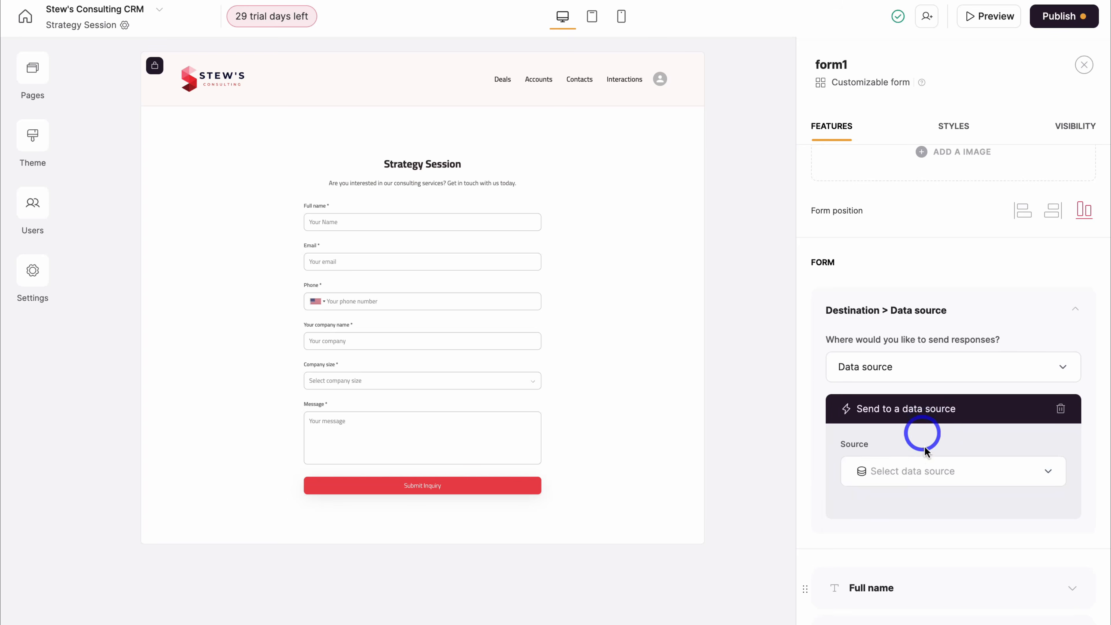
pyautogui.click(926, 464)
pyautogui.click(921, 379)
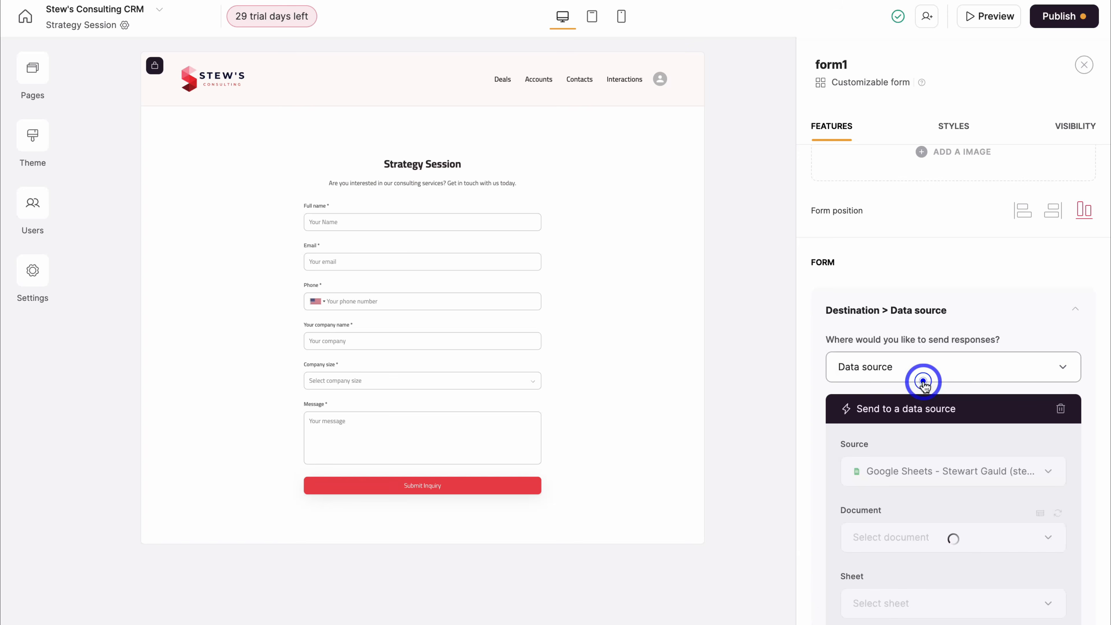
pyautogui.click(892, 419)
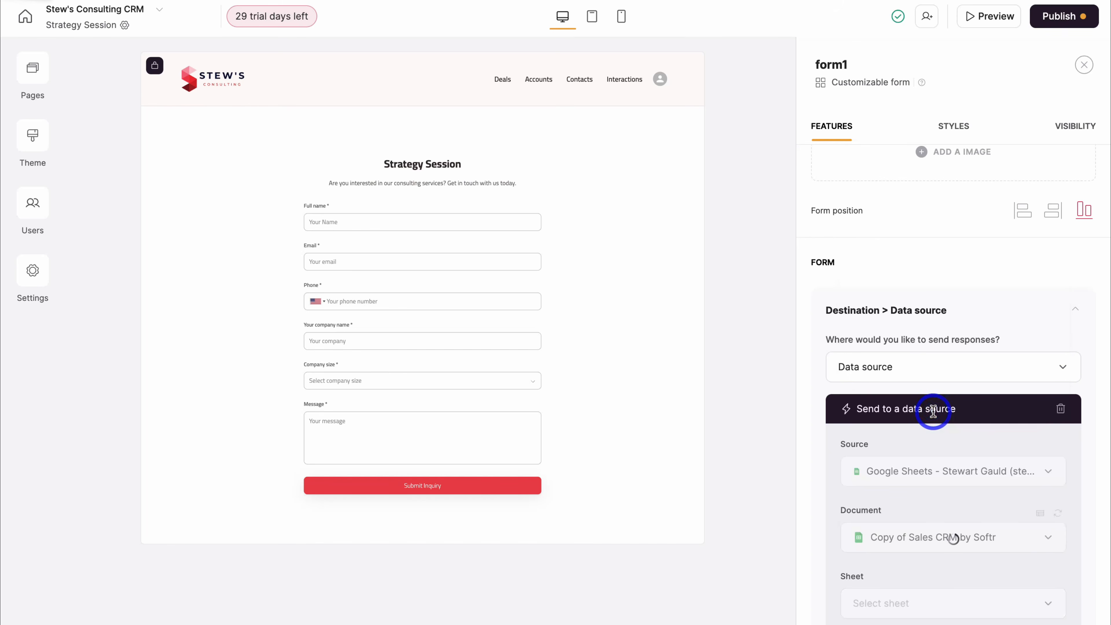
pyautogui.click(924, 499)
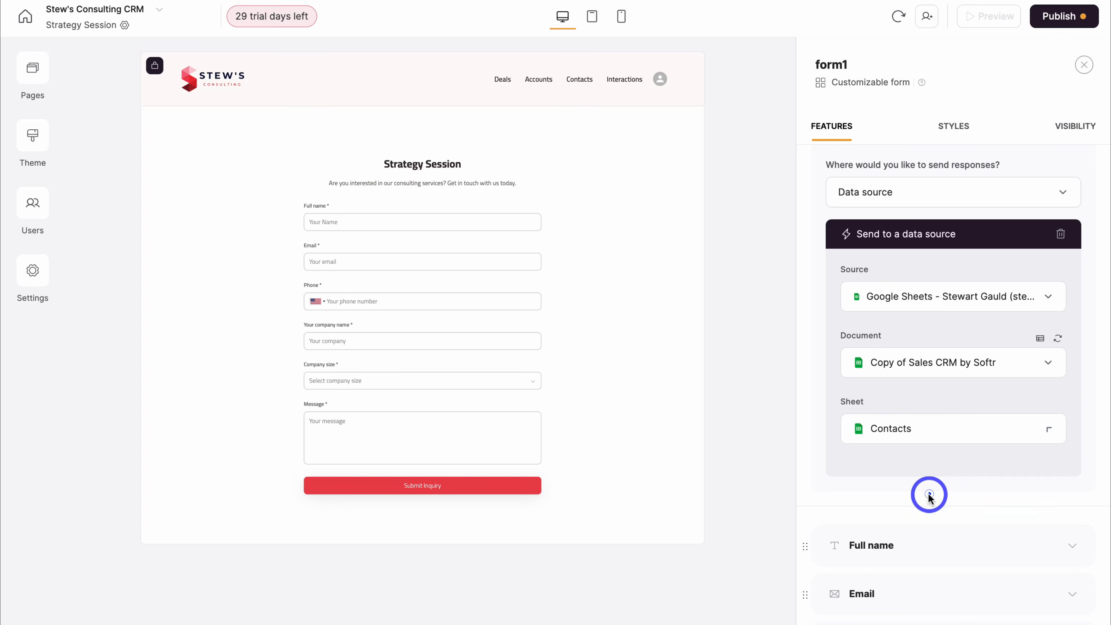
pyautogui.scroll(-1, 943, 495)
pyautogui.scroll(-2, 943, 495)
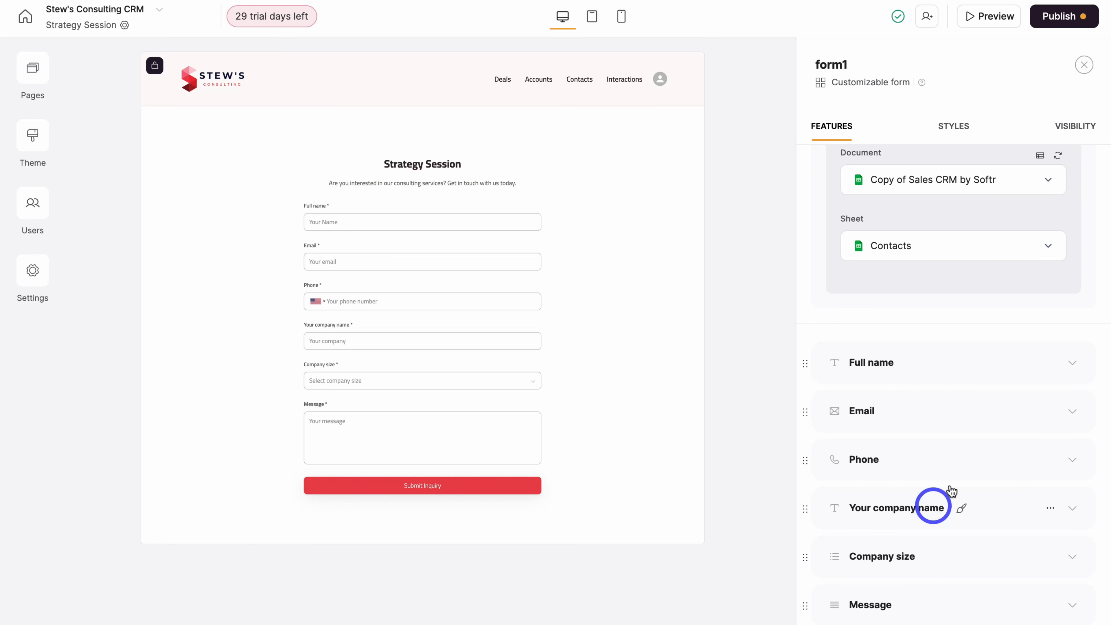
# - Keep Full name mapped to the Name column and map Email to the Email column
pyautogui.click(967, 370)
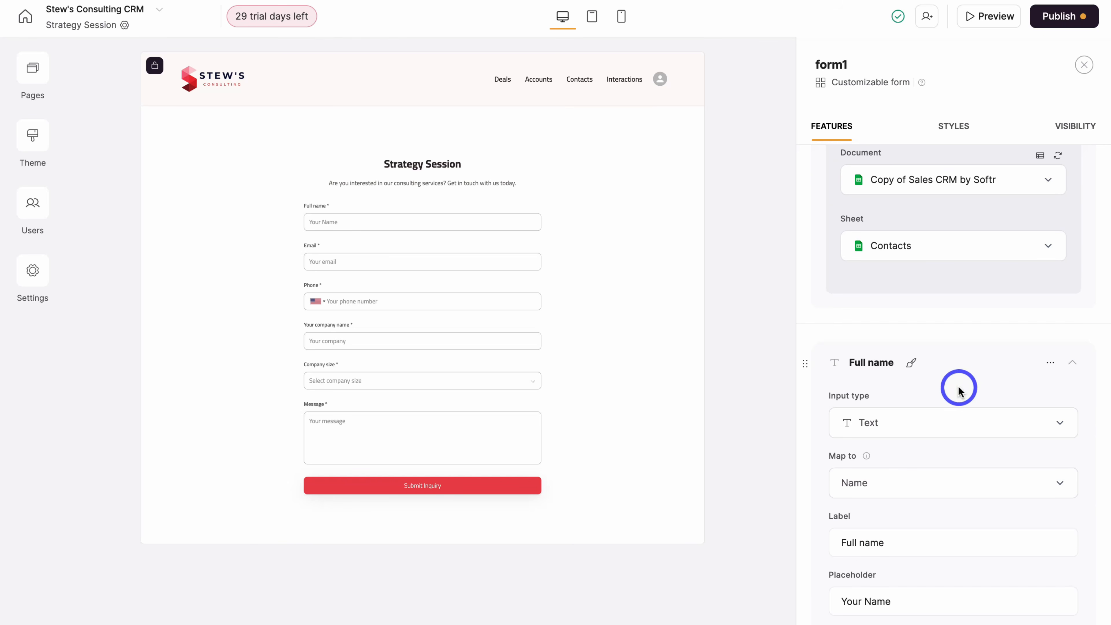
pyautogui.click(989, 479)
pyautogui.scroll(-1, 987, 427)
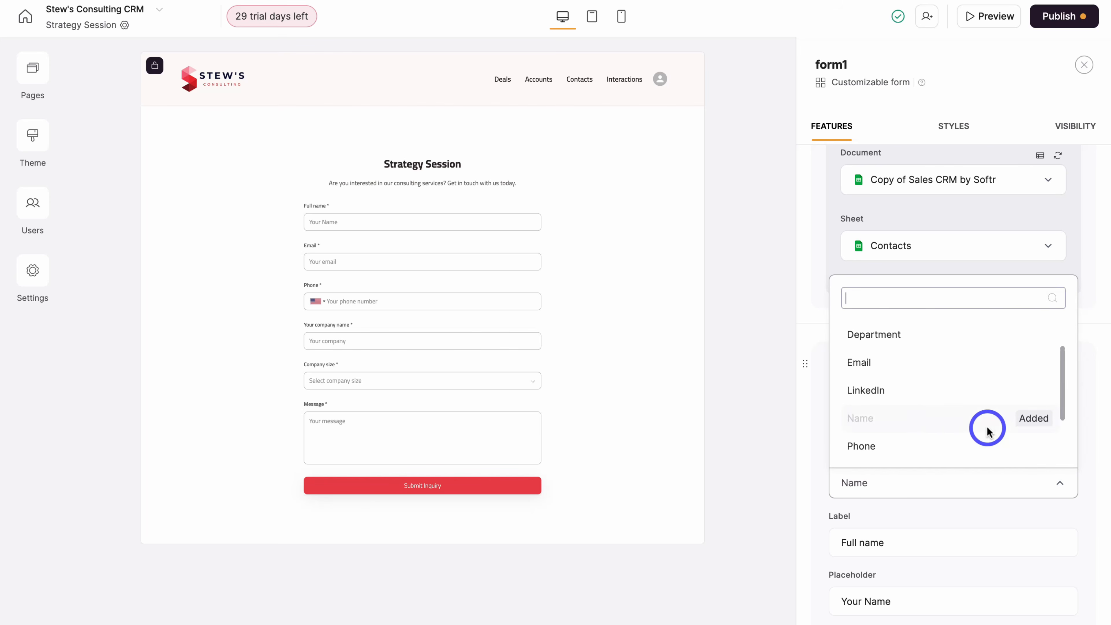
pyautogui.click(834, 462)
pyautogui.scroll(-5, 975, 491)
pyautogui.click(947, 435)
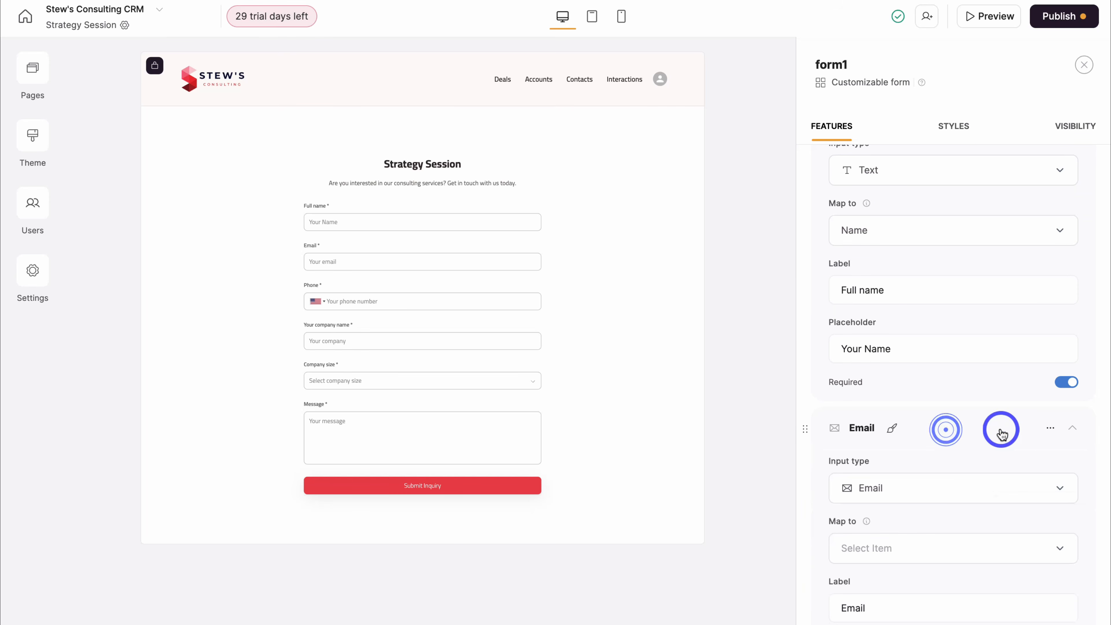
pyautogui.scroll(-2, 875, 486)
pyautogui.click(915, 489)
pyautogui.click(897, 424)
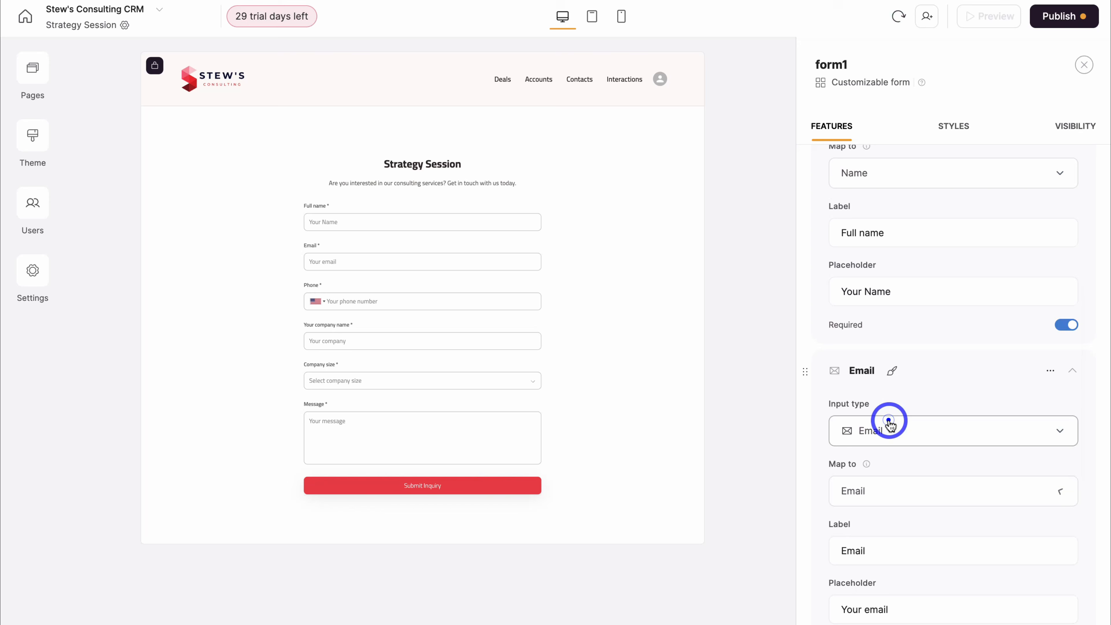
pyautogui.scroll(-3, 809, 449)
pyautogui.scroll(-2, 870, 459)
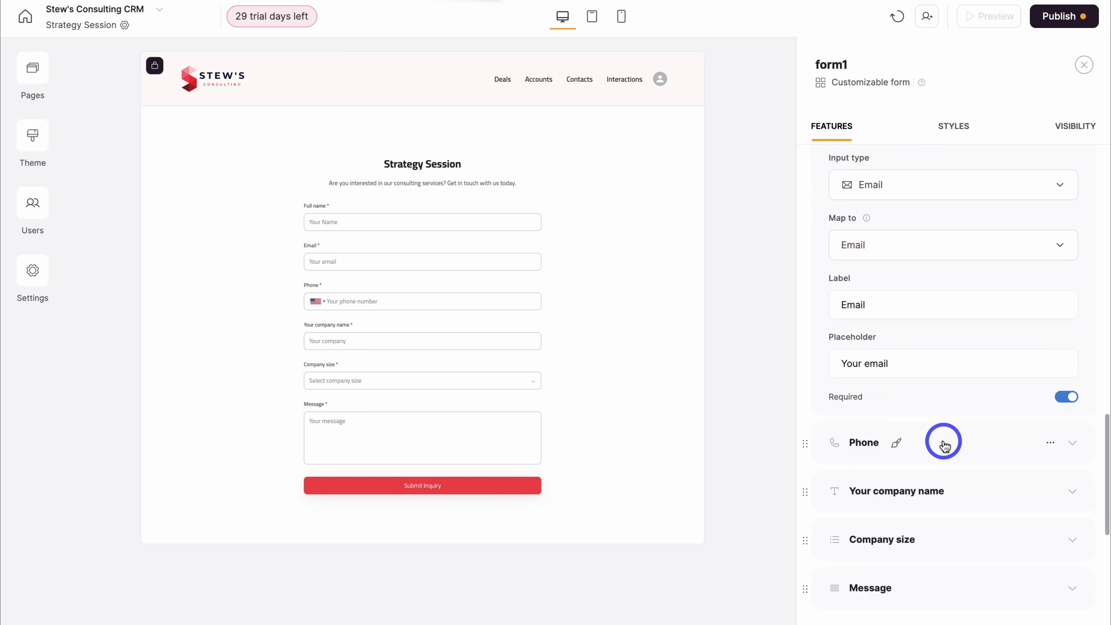
# - Map the form's Phone field to the Phone column
pyautogui.click(942, 441)
pyautogui.scroll(-2, 897, 473)
pyautogui.click(912, 487)
pyautogui.scroll(-2, 919, 459)
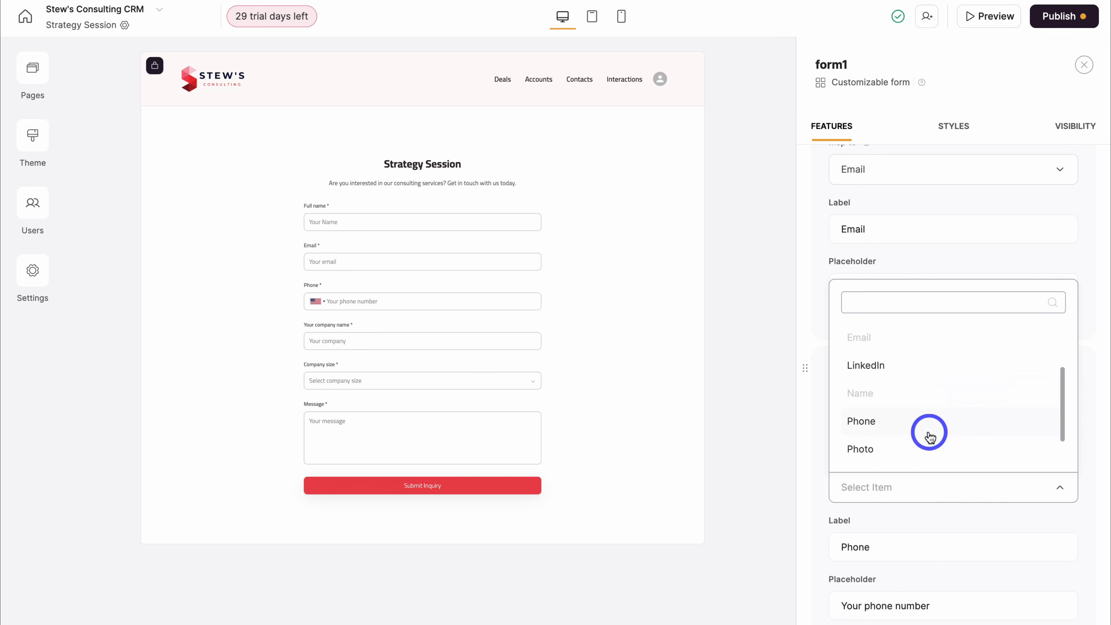
pyautogui.click(873, 421)
# - Review the Message field's column options, leaving it unmapped
pyautogui.scroll(-5, 810, 457)
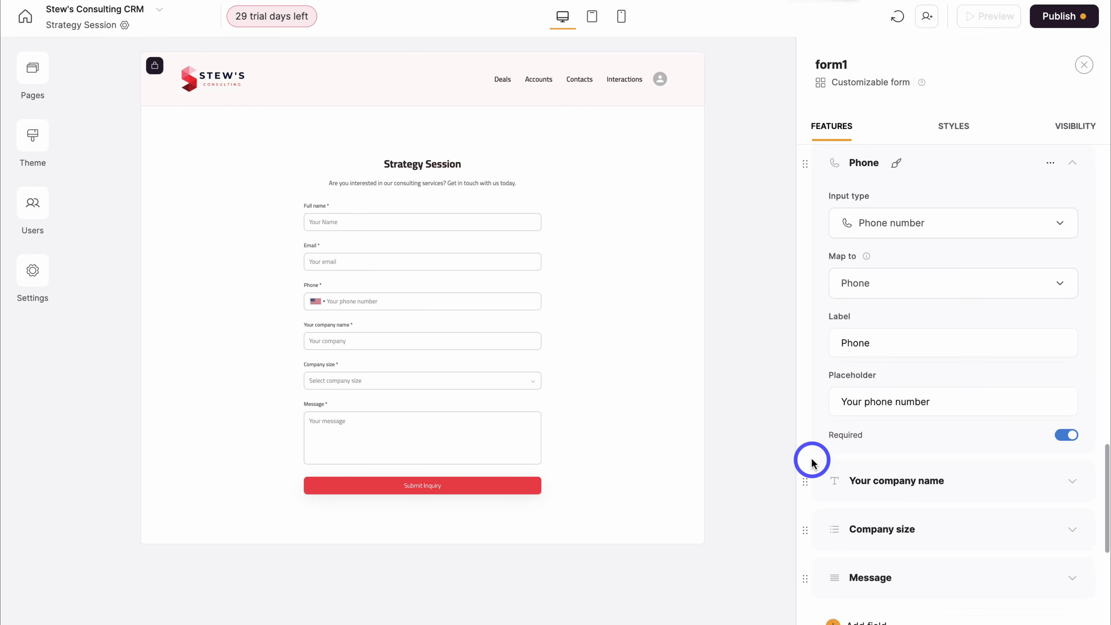
pyautogui.click(911, 438)
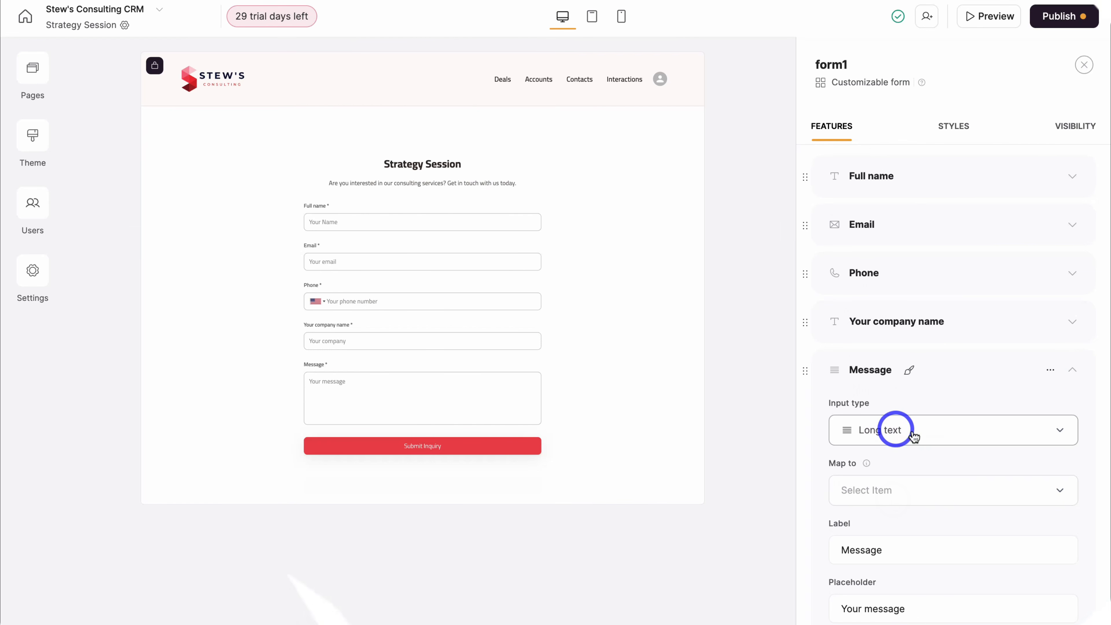
pyautogui.scroll(-1, 919, 416)
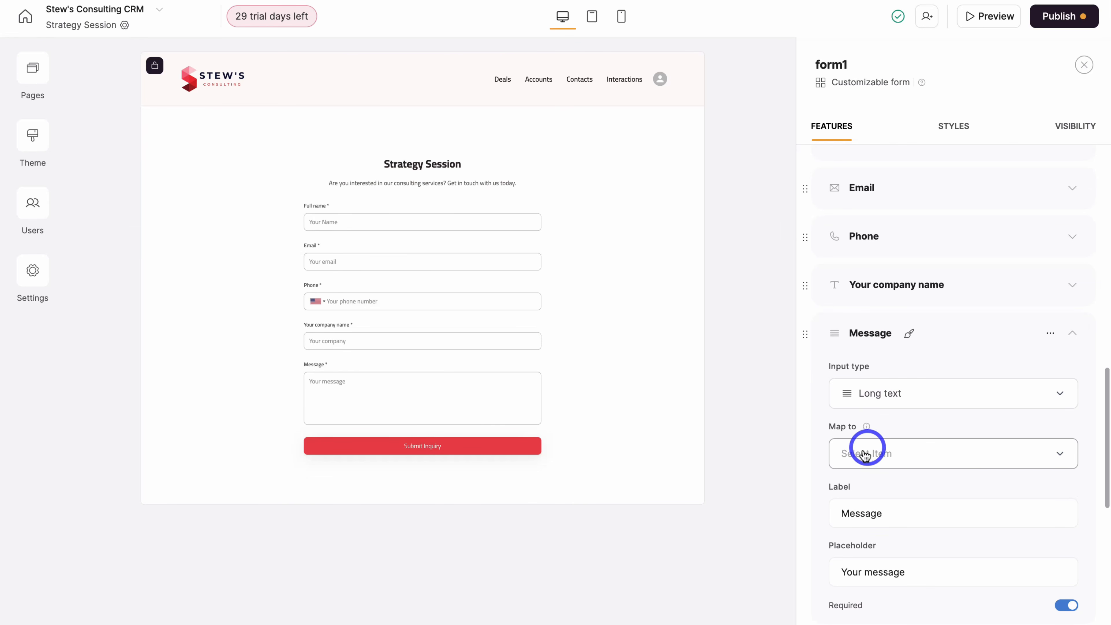
pyautogui.click(899, 454)
pyautogui.scroll(-3, 913, 381)
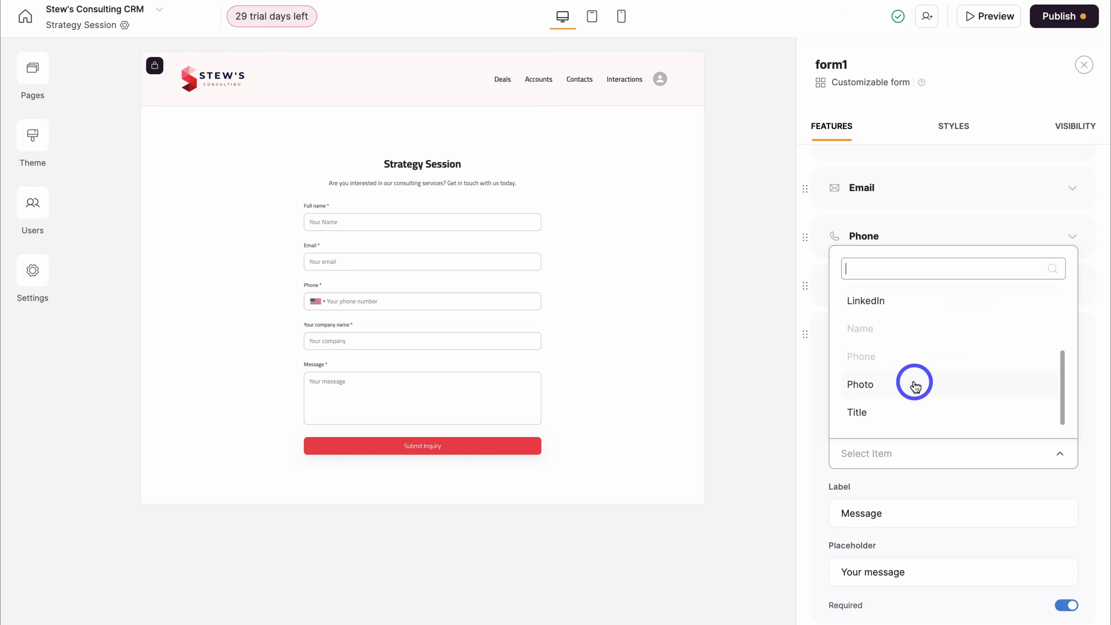
pyautogui.scroll(3, 915, 385)
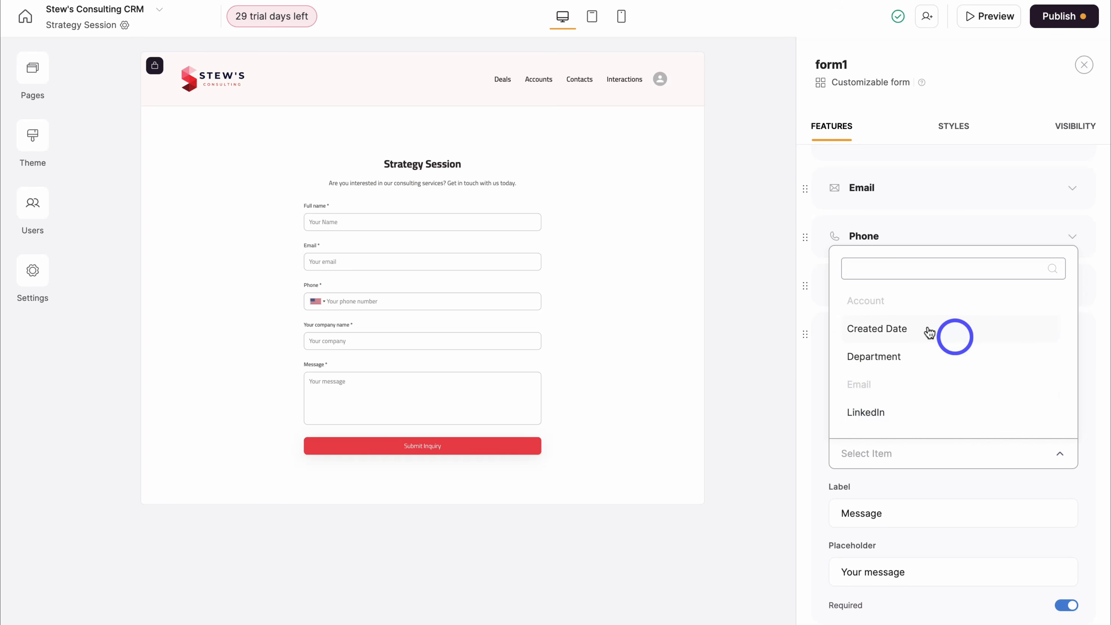
pyautogui.click(801, 371)
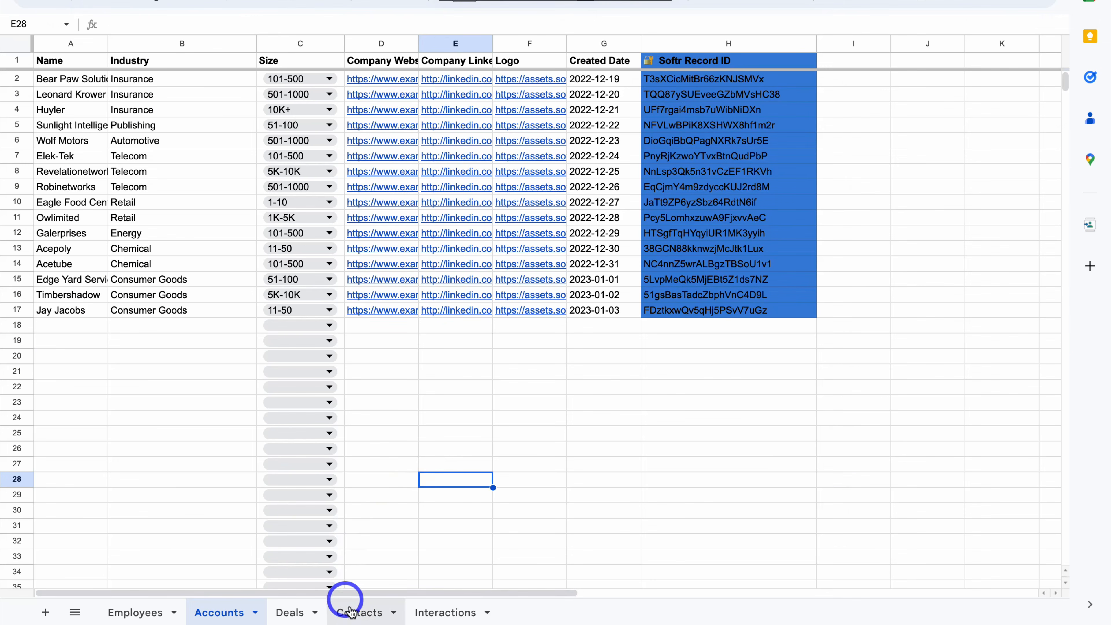
# - In the Contacts sheet, insert a column after Created Date headed 'Form Response'
pyautogui.click(356, 615)
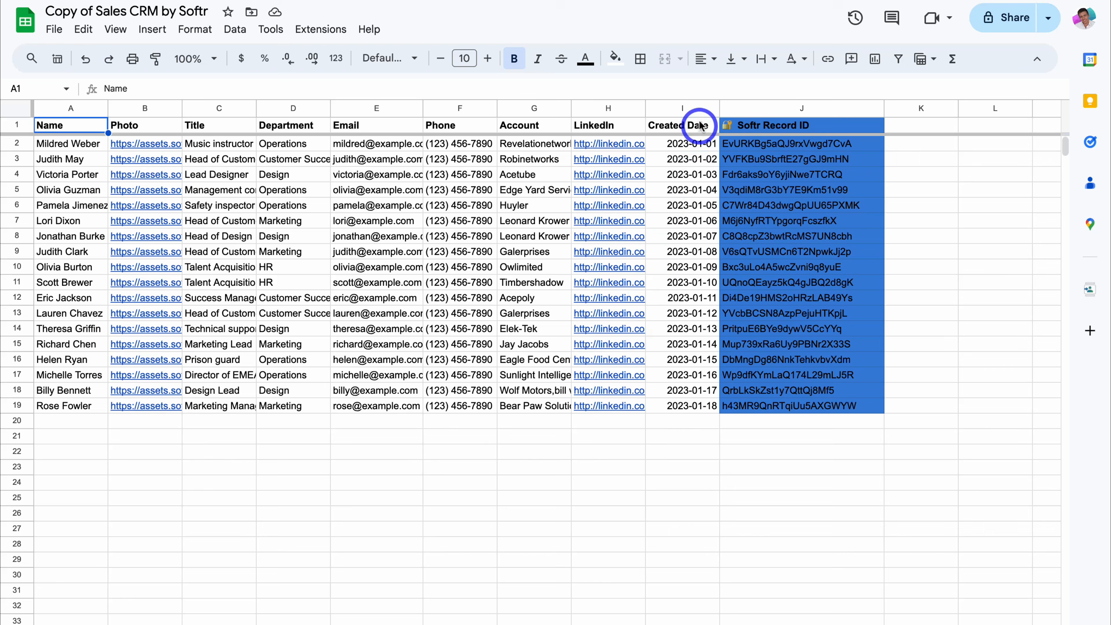
pyautogui.click(682, 108)
pyautogui.rightClick(701, 109)
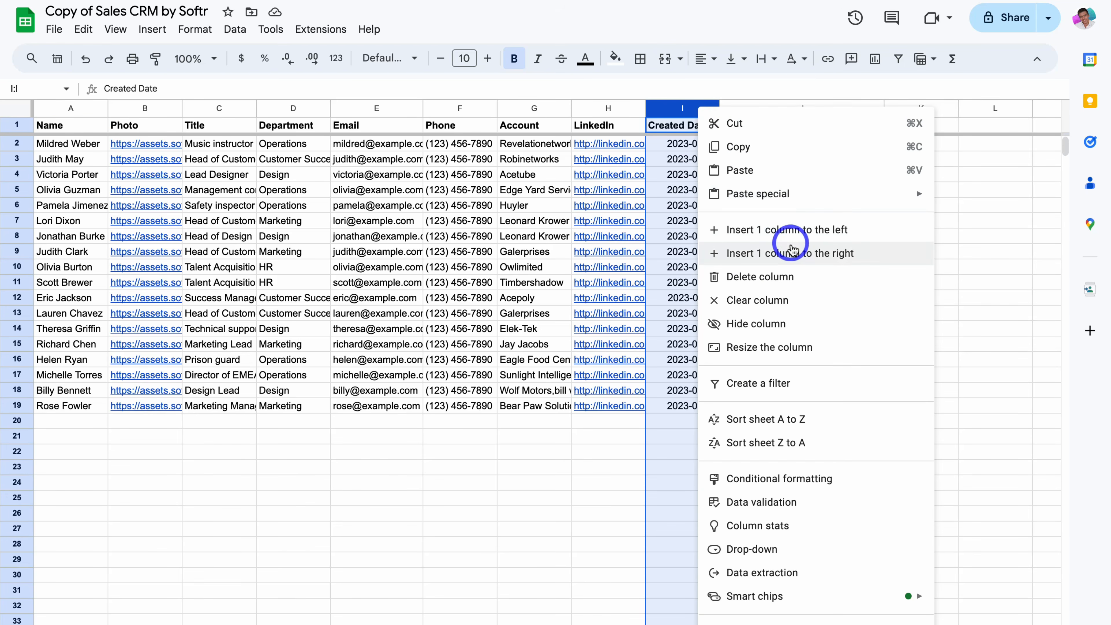
pyautogui.click(792, 253)
pyautogui.click(754, 126)
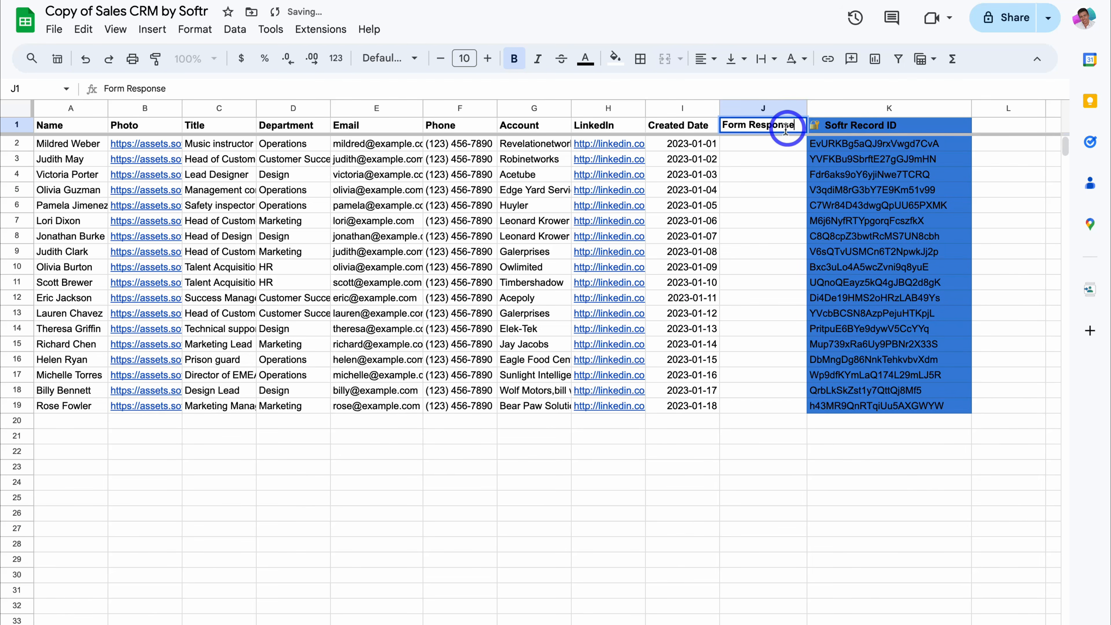
pyautogui.click(769, 280)
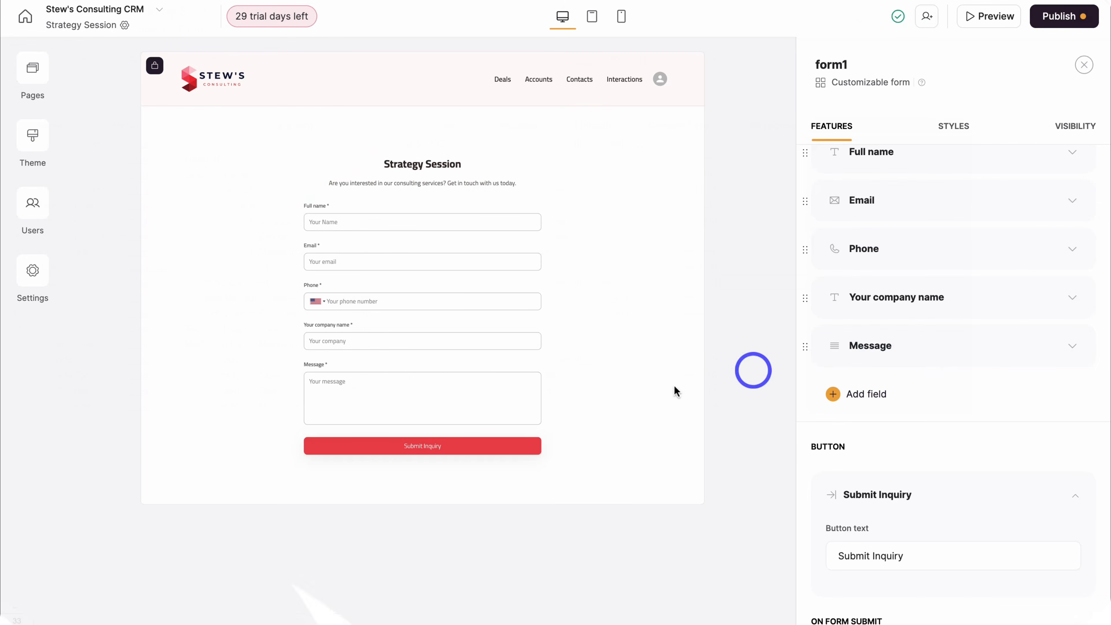
# - Map the Message field to Form Response with placeholder 'What services are you interested in?'
pyautogui.click(954, 358)
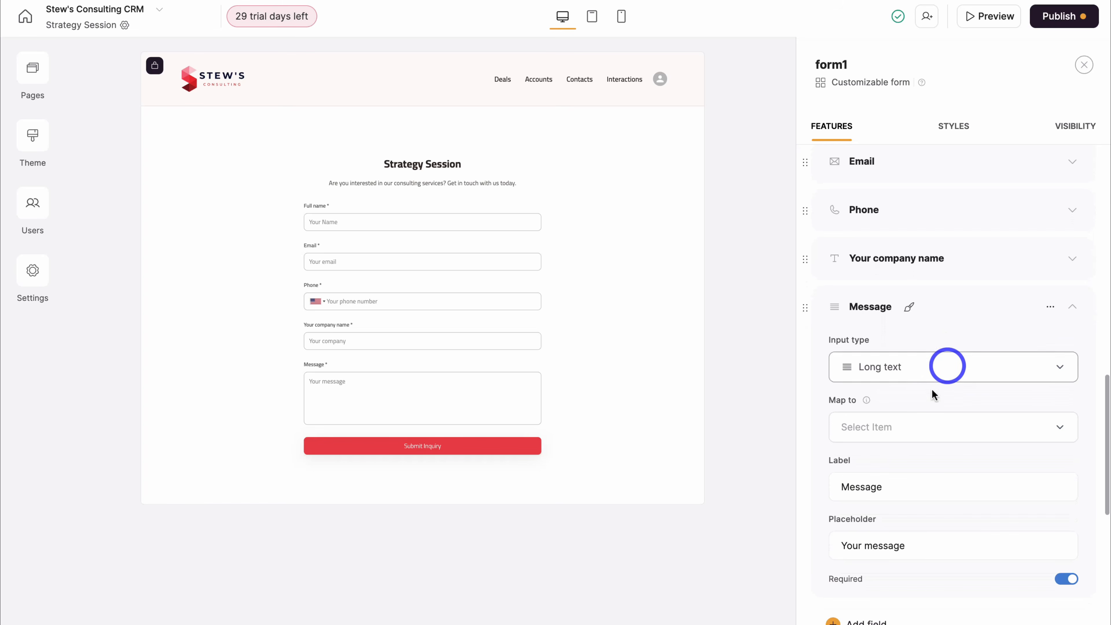
pyautogui.click(920, 428)
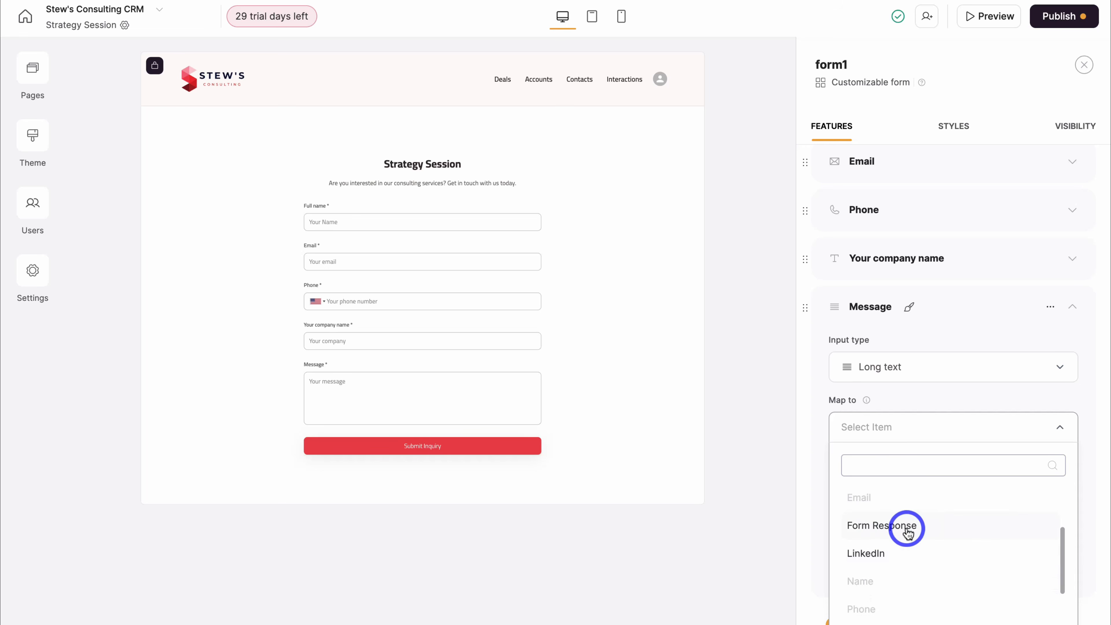
pyautogui.click(905, 528)
pyautogui.click(931, 546)
pyautogui.moveTo(931, 546); pyautogui.dragTo(839, 547)
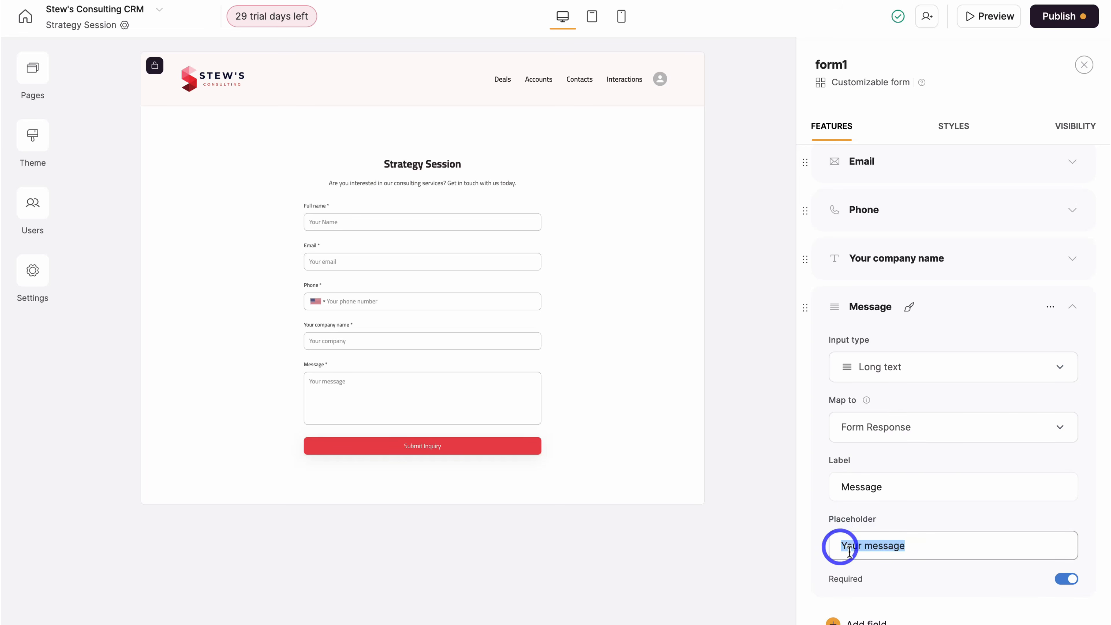
pyautogui.write('What services are you interested in?')
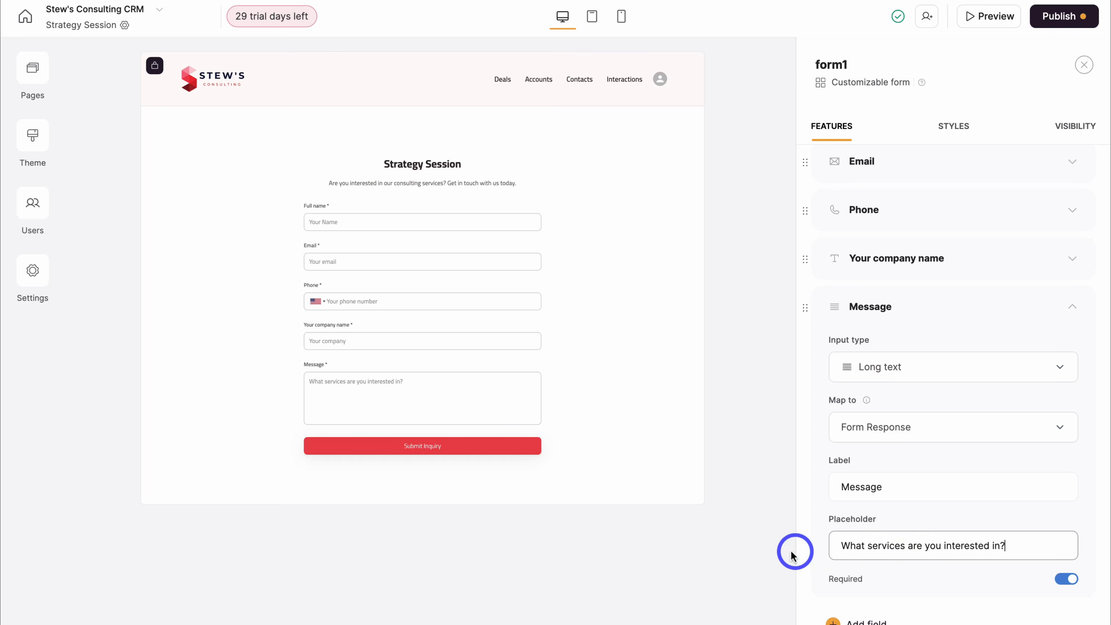
pyautogui.click(780, 553)
# - Check the form block's visibility settings and preview the page as a visitor
pyautogui.click(678, 241)
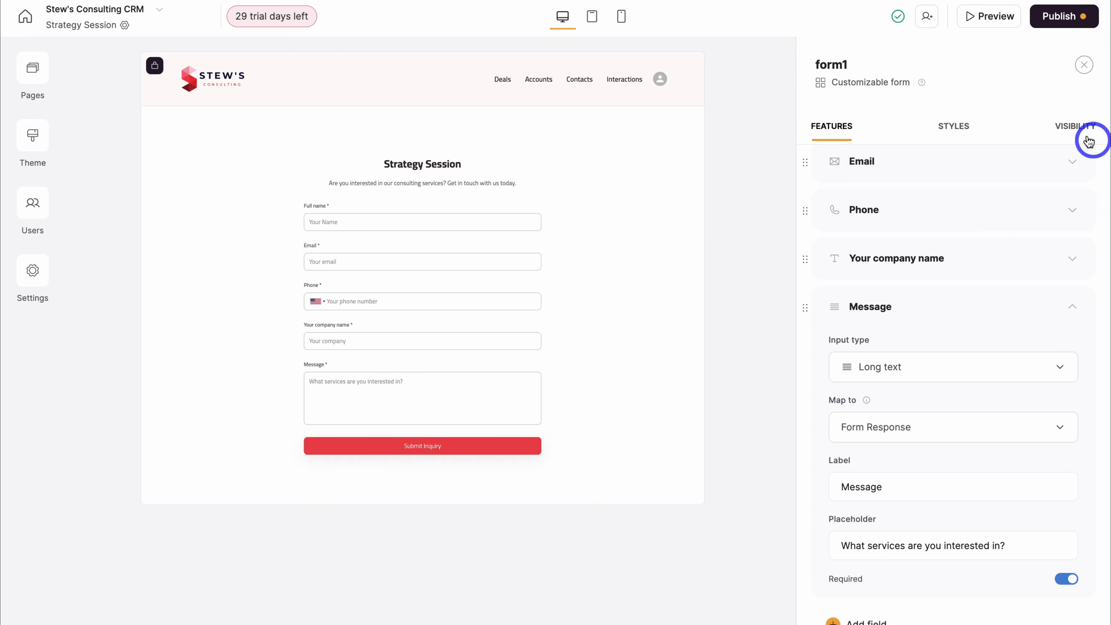
pyautogui.click(1075, 128)
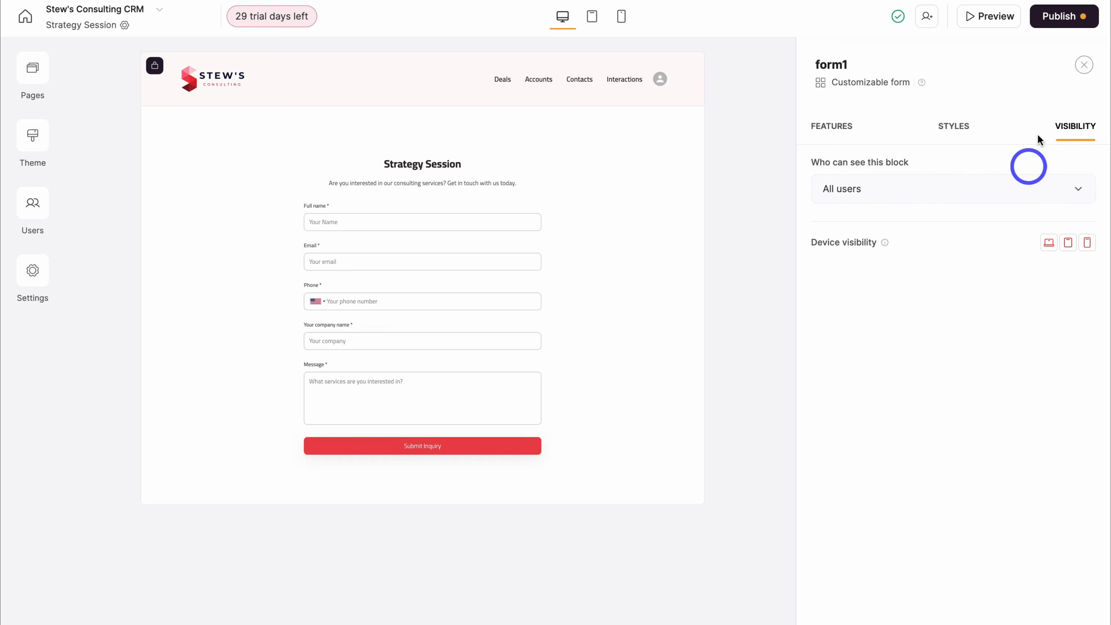
pyautogui.click(985, 22)
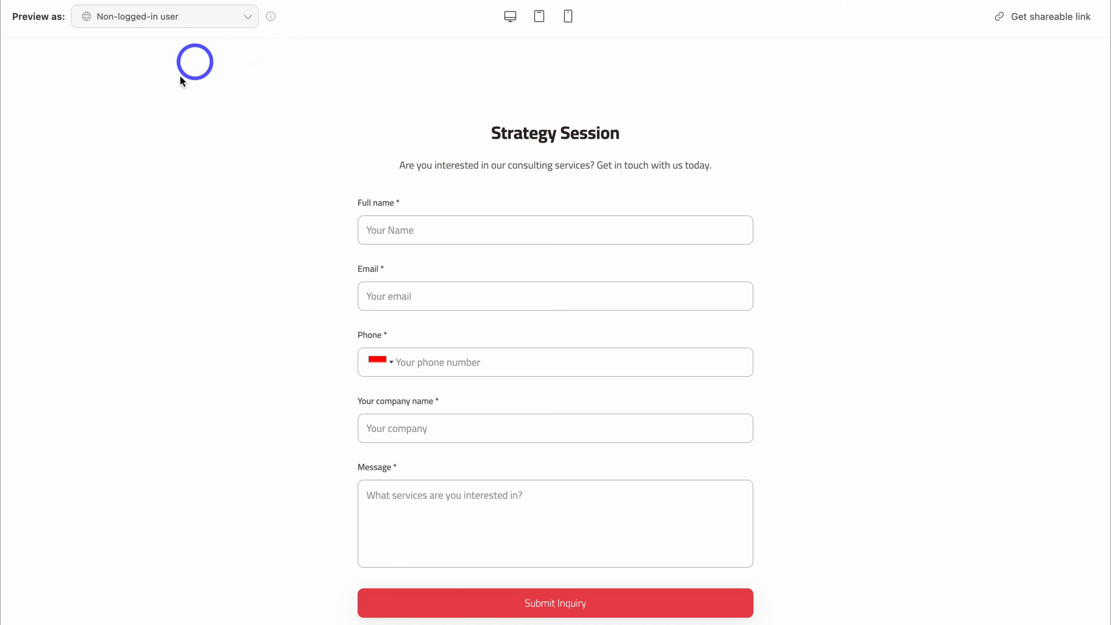
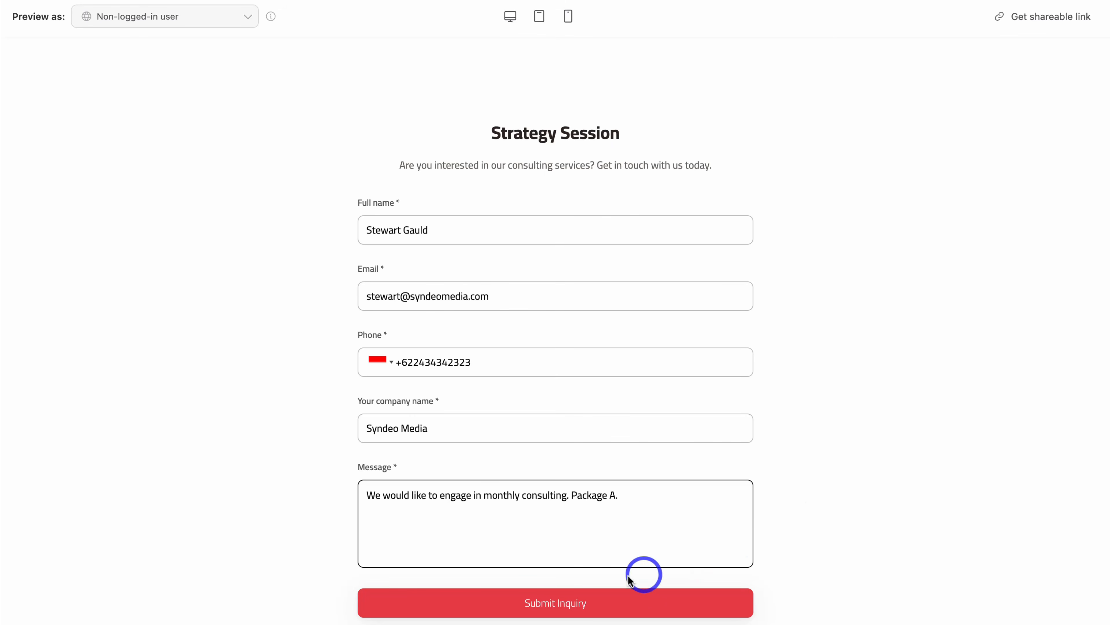
# - Submit the Strategy Session inquiry from the page preview so it lands in the Contacts sheet
pyautogui.click(543, 610)
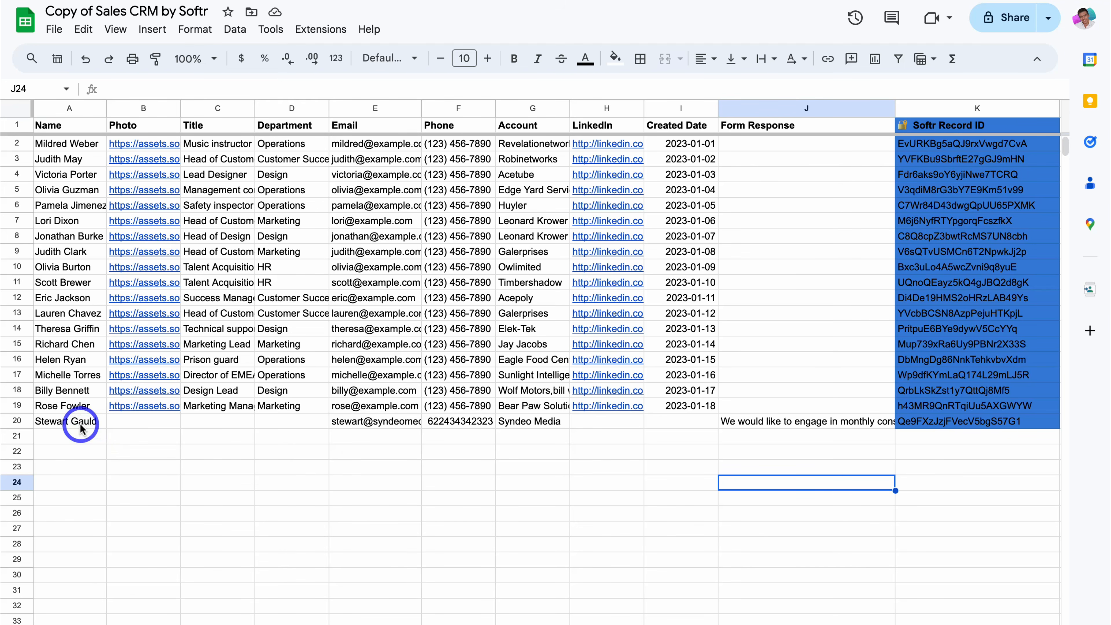
# - Verify row 20's name, email, Syndeo Media company and Form Response message, then return to Softr's Pages list
pyautogui.click(80, 425)
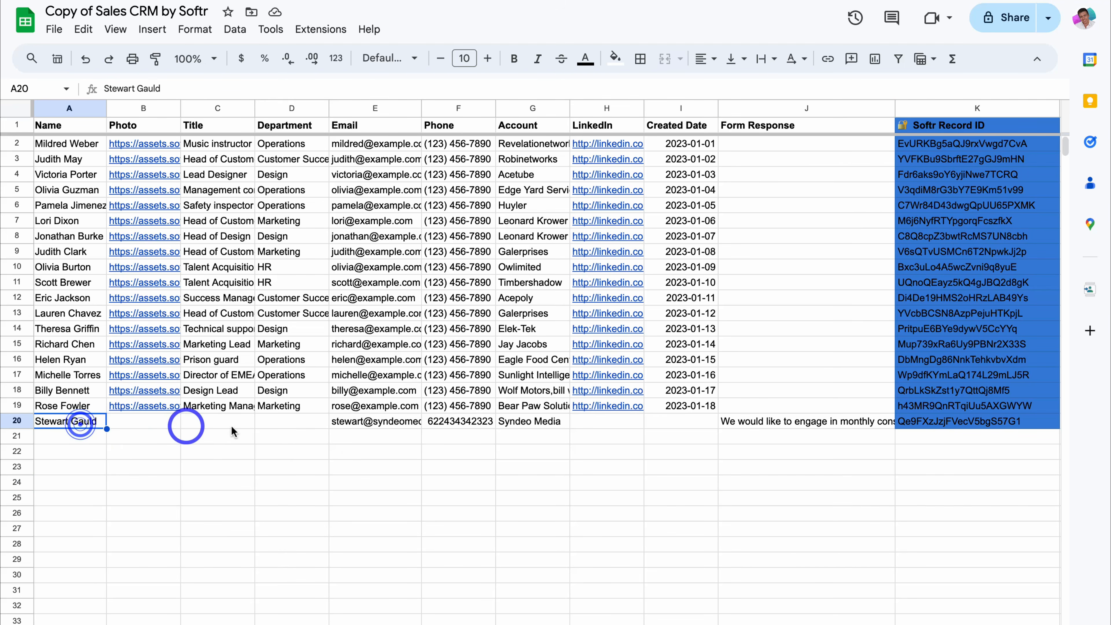
pyautogui.click(372, 424)
pyautogui.click(566, 422)
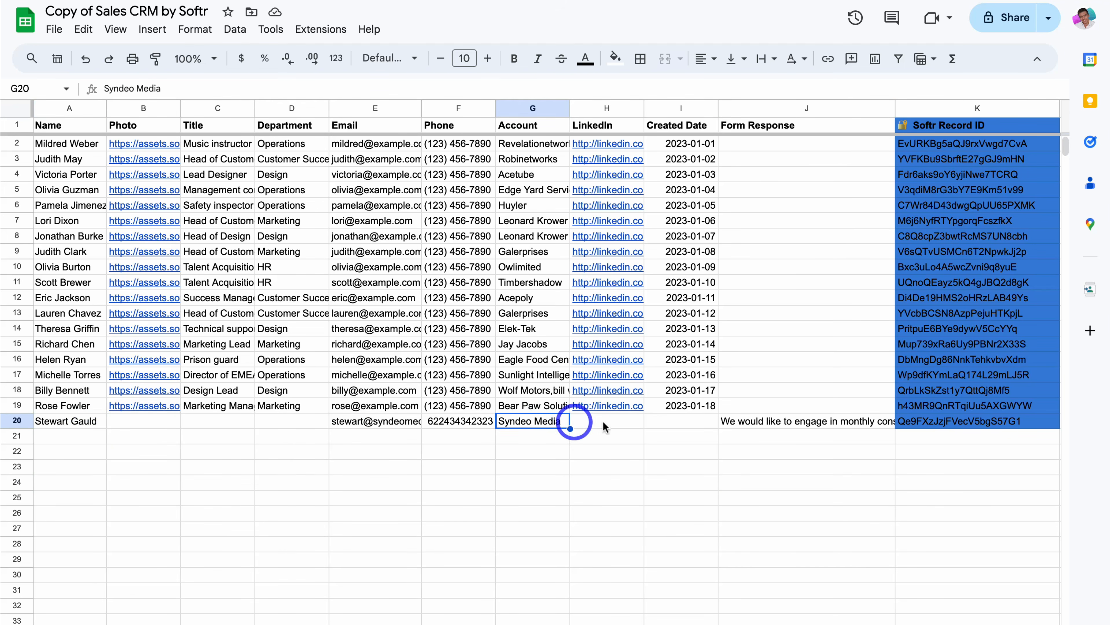
pyautogui.doubleClick(759, 427)
pyautogui.click(762, 465)
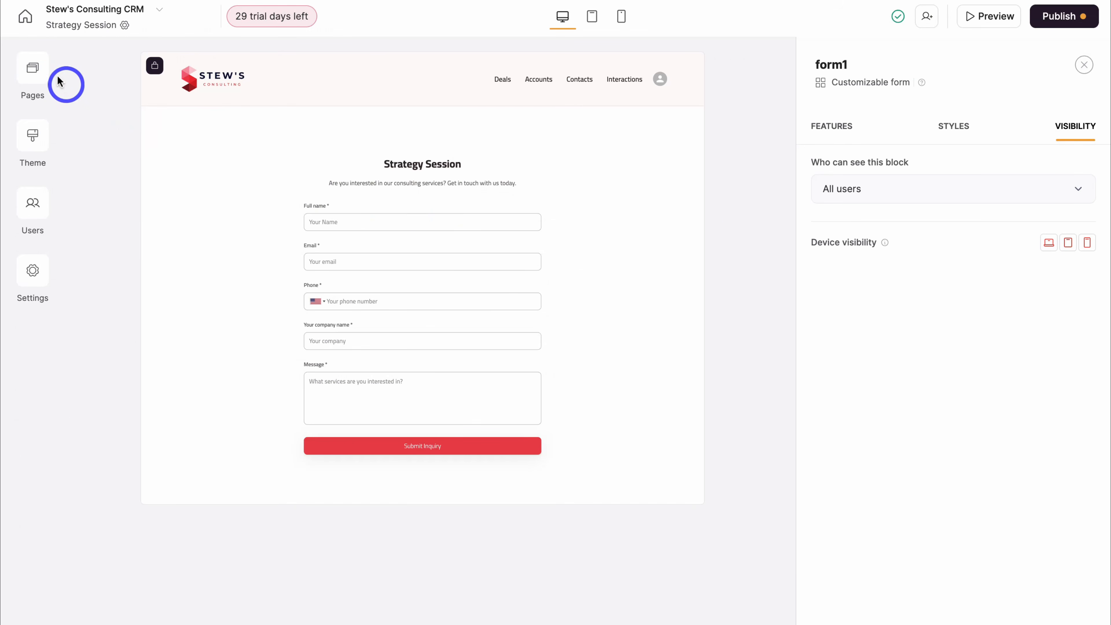
pyautogui.click(36, 70)
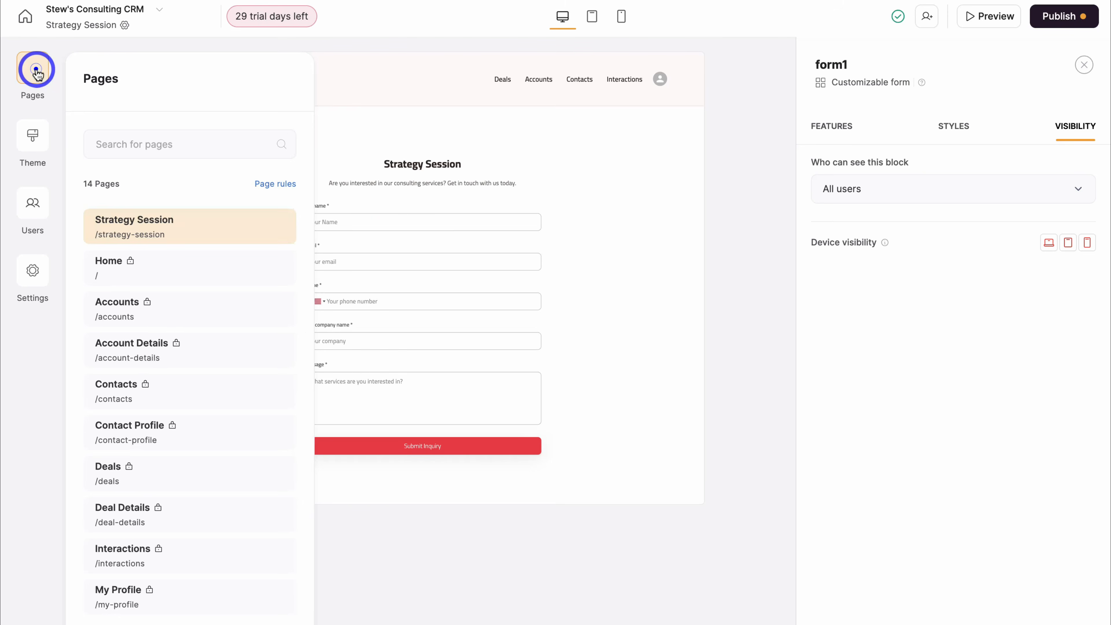
# - Close the Pages list and bring up the Publish options for Stew's Consulting CRM
pyautogui.click(204, 280)
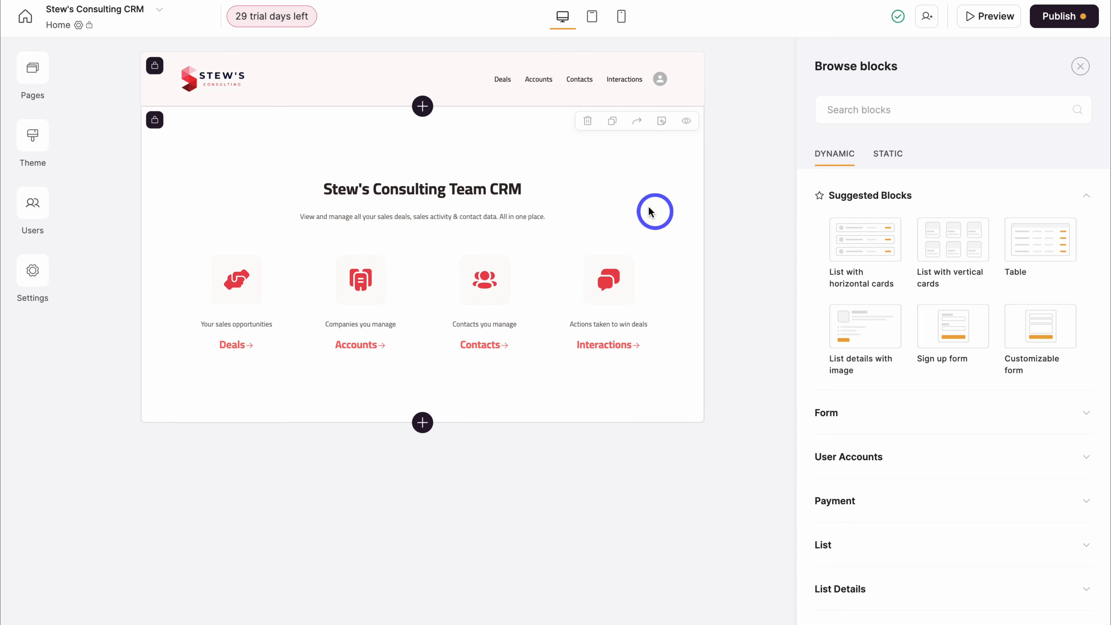
pyautogui.click(1057, 18)
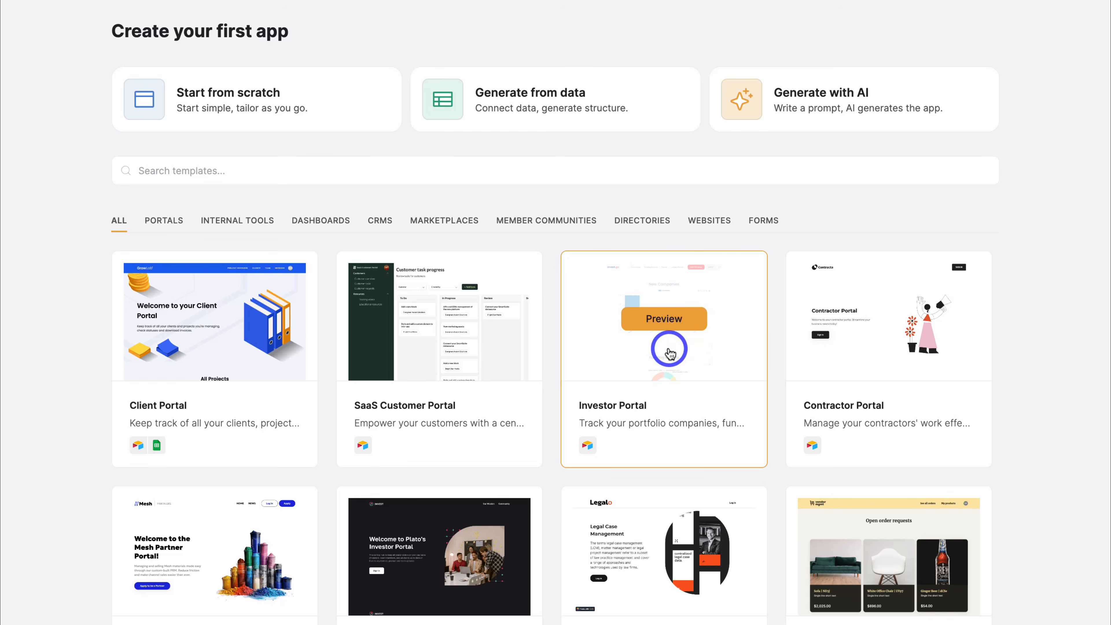
pyautogui.scroll(-5, 875, 344)
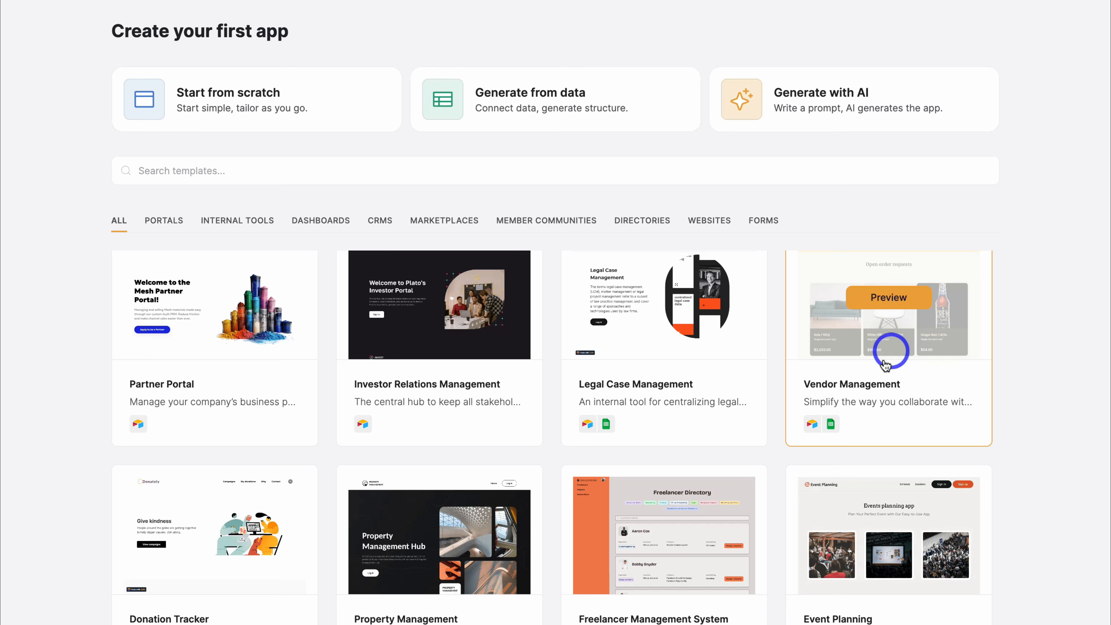
pyautogui.scroll(-3, 666, 385)
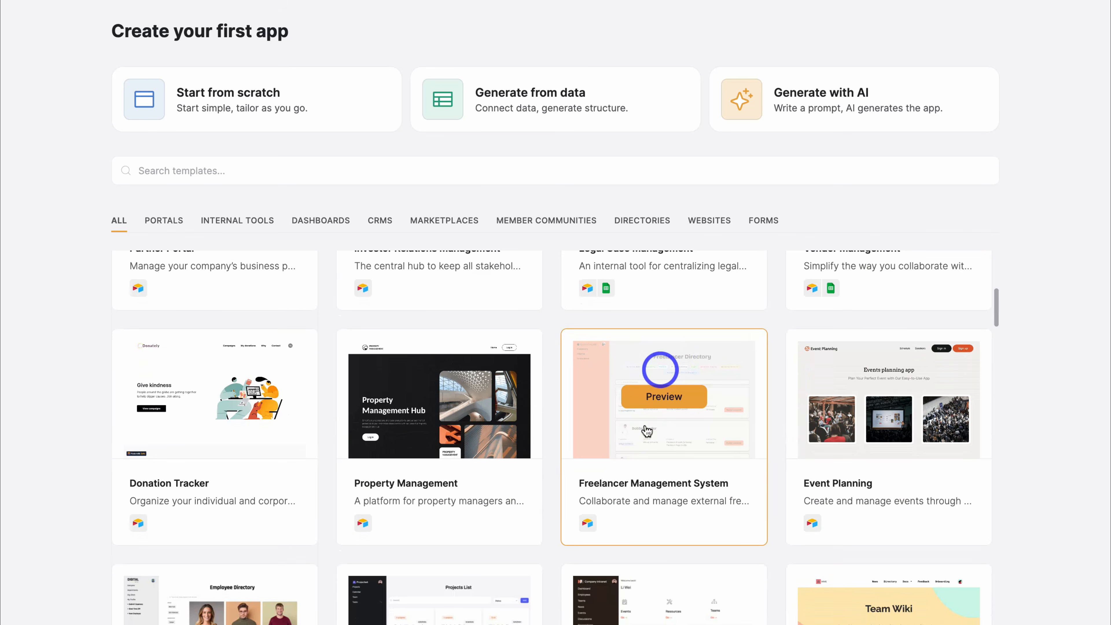
pyautogui.scroll(-4, 878, 431)
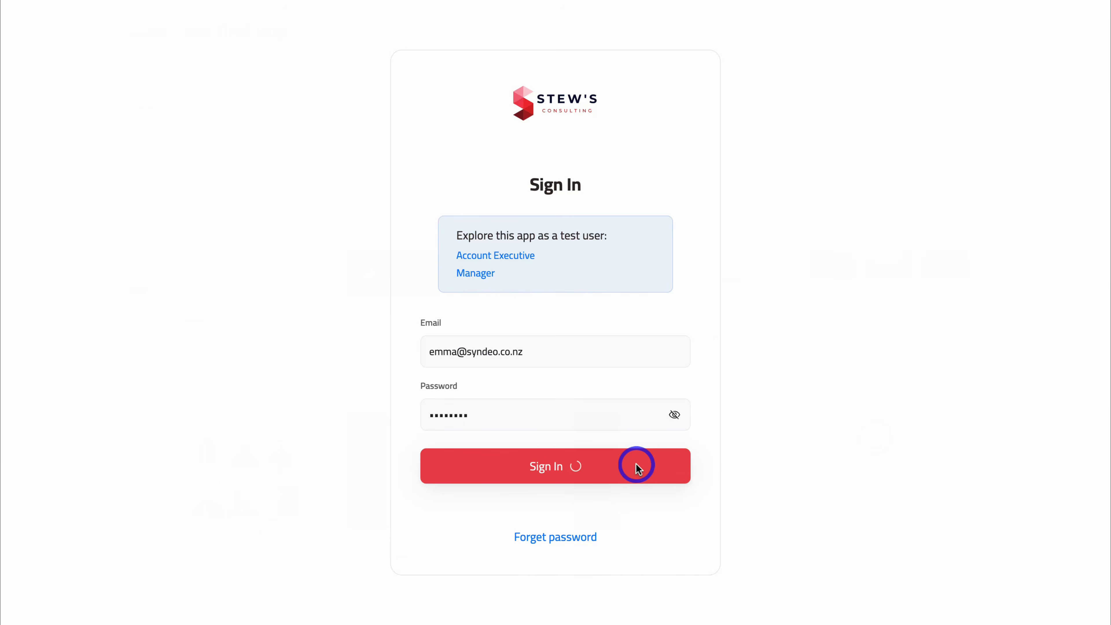
# - Sign in to the published CRM and browse the Deals page table
pyautogui.click(637, 466)
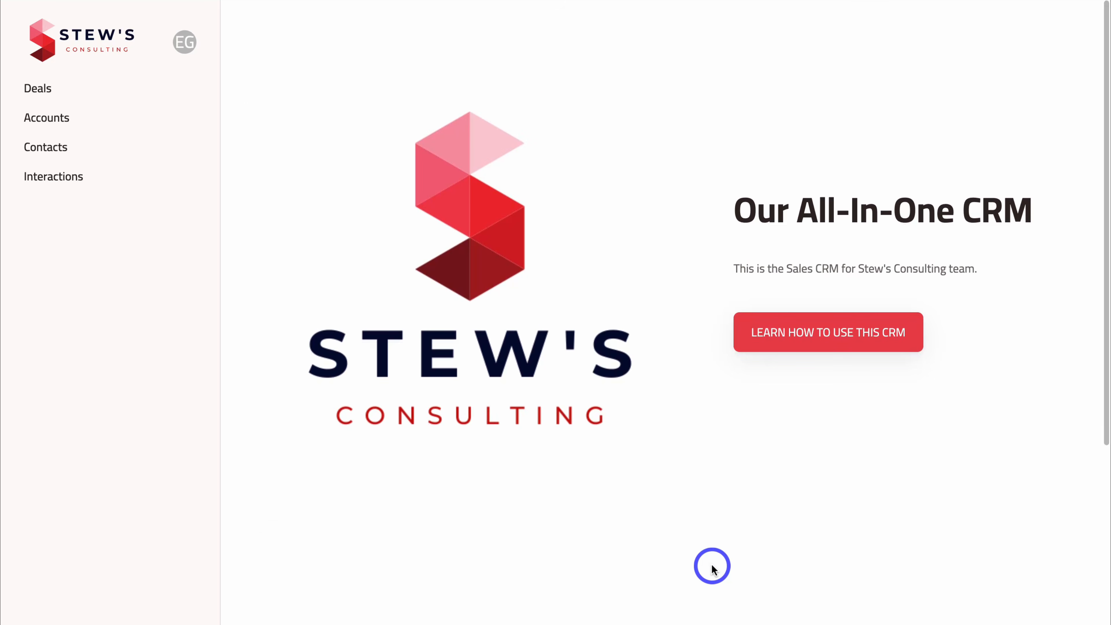
pyautogui.scroll(-5, 713, 566)
pyautogui.scroll(-2, 712, 569)
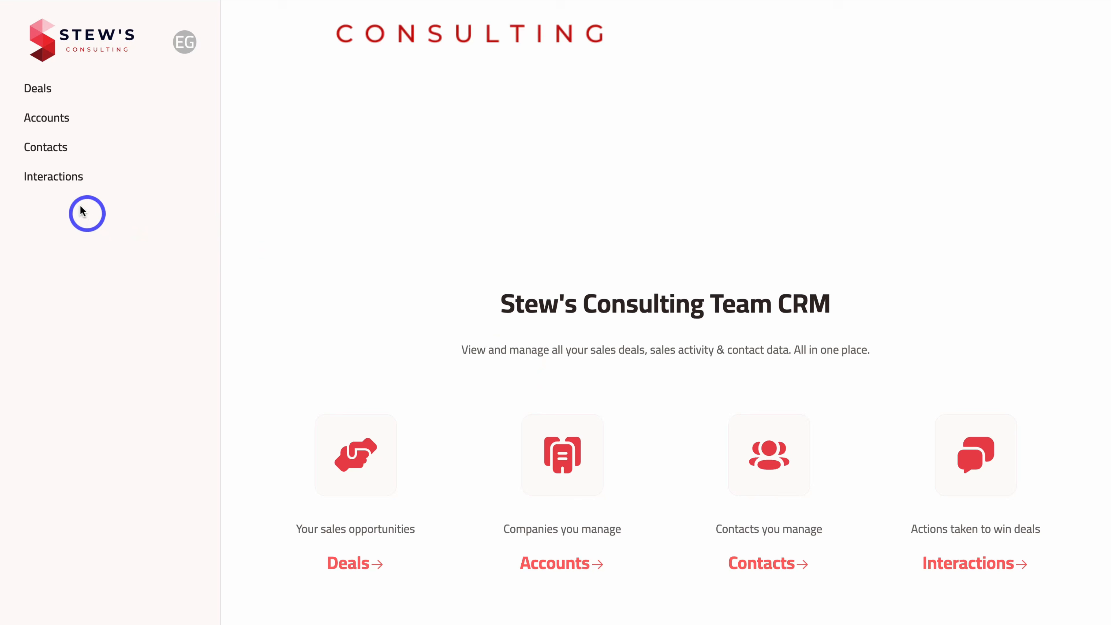
pyautogui.click(350, 565)
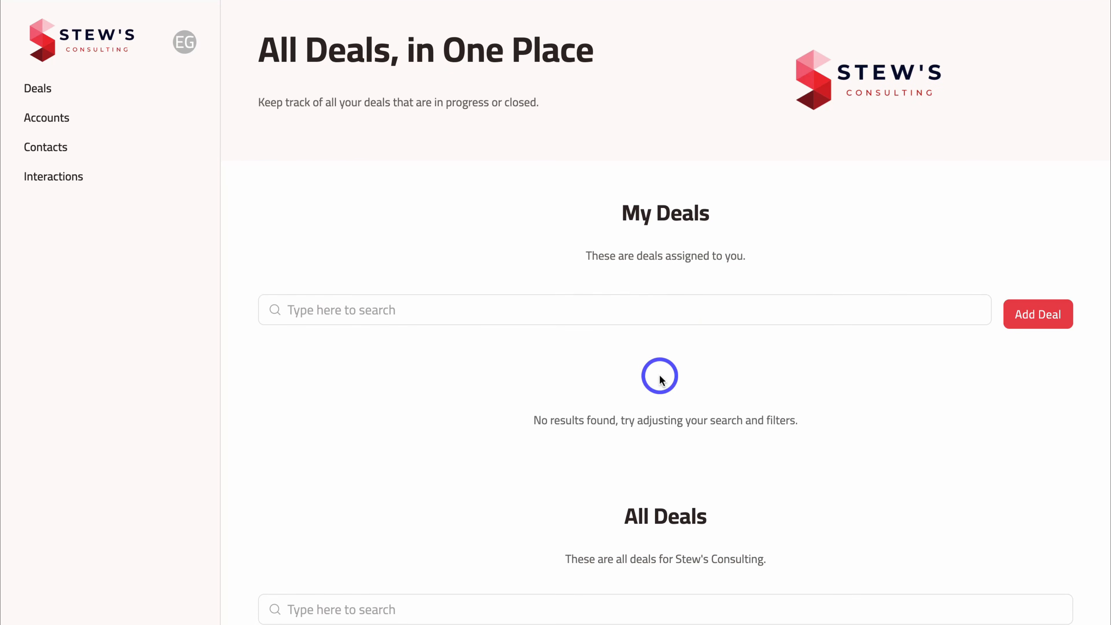
pyautogui.scroll(-12, 662, 380)
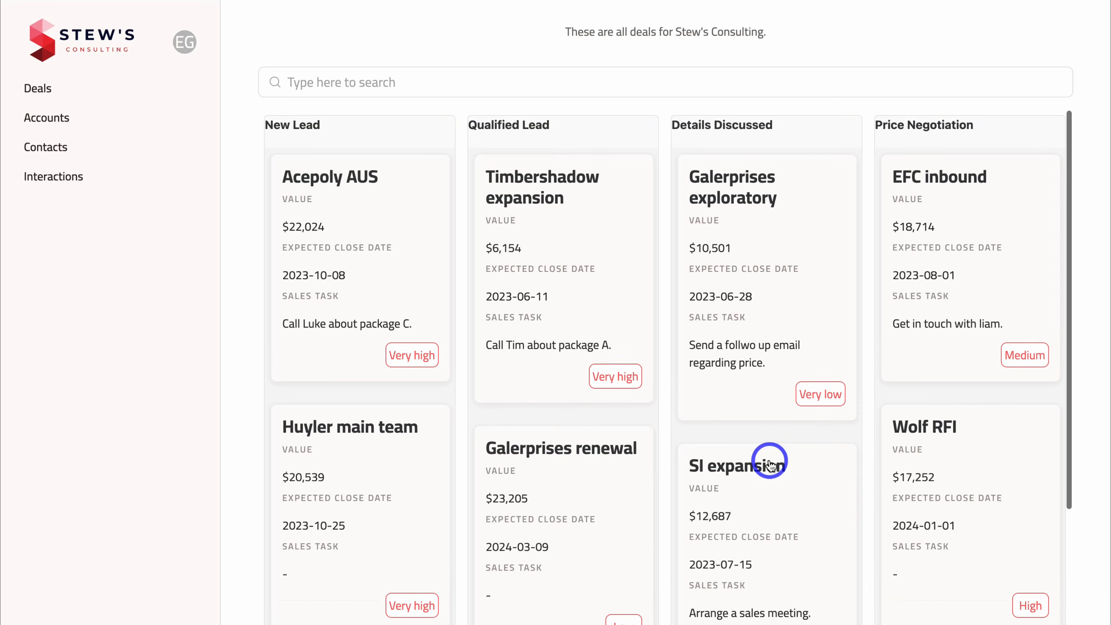
pyautogui.hscroll(5, 928, 450)
pyautogui.moveTo(696, 451); pyautogui.dragTo(898, 452)
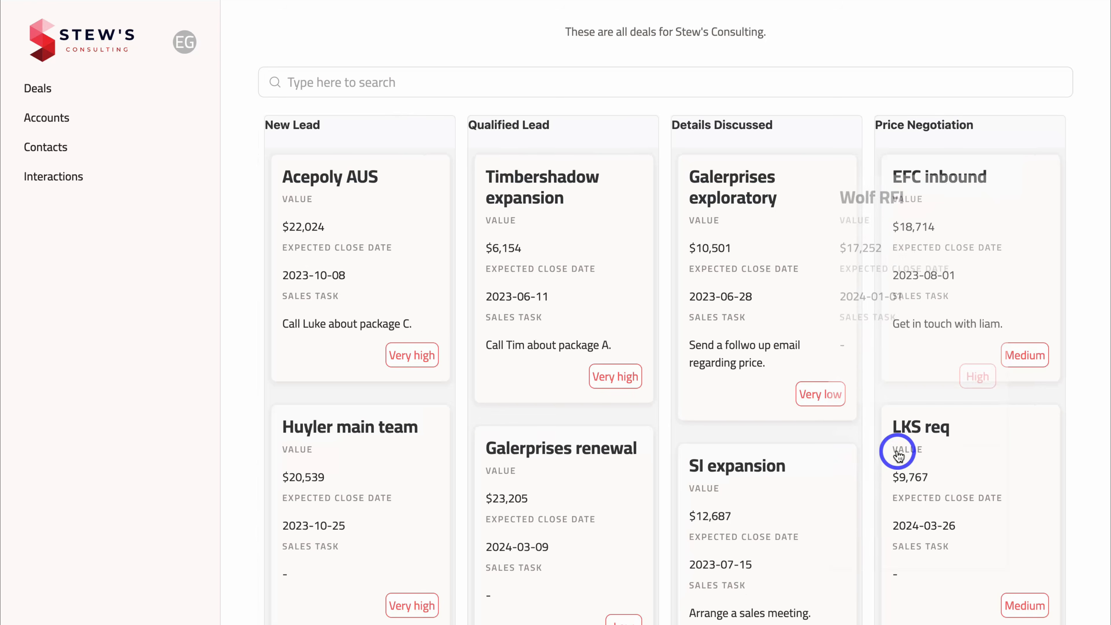
pyautogui.hscroll(10, 898, 455)
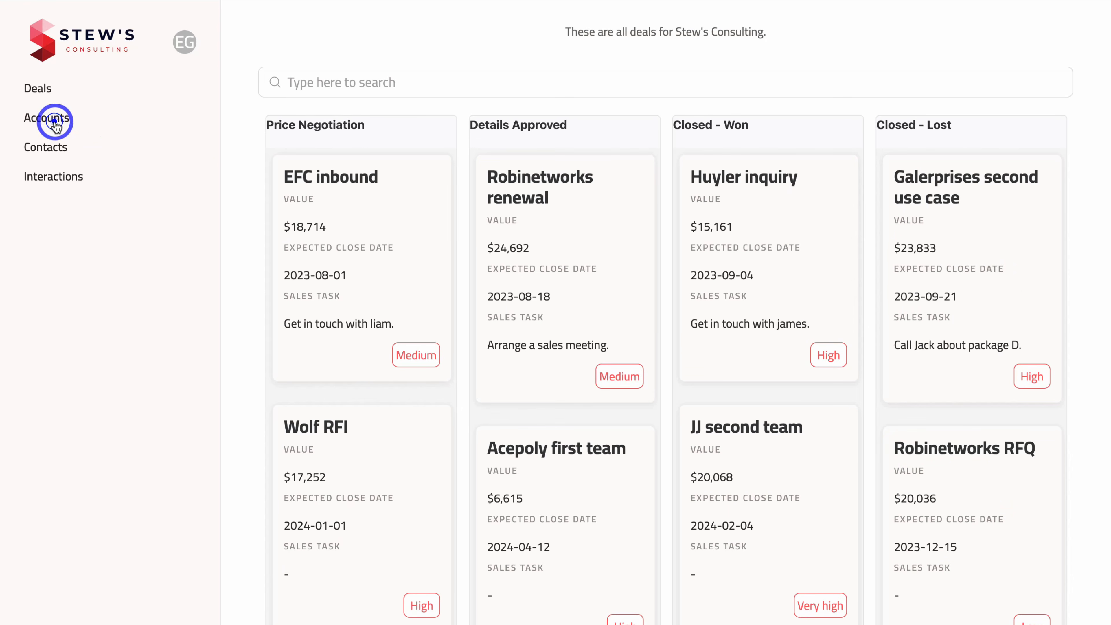
# - On the Accounts page, filter to Automotive-industry accounts
pyautogui.click(54, 123)
pyautogui.scroll(-5, 438, 313)
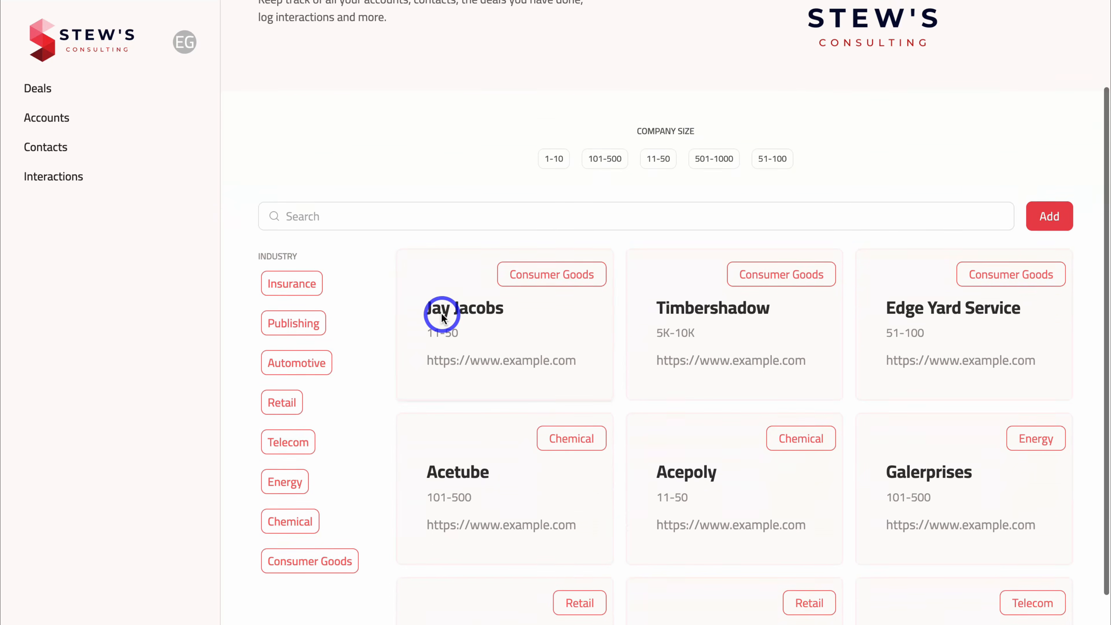
pyautogui.click(303, 277)
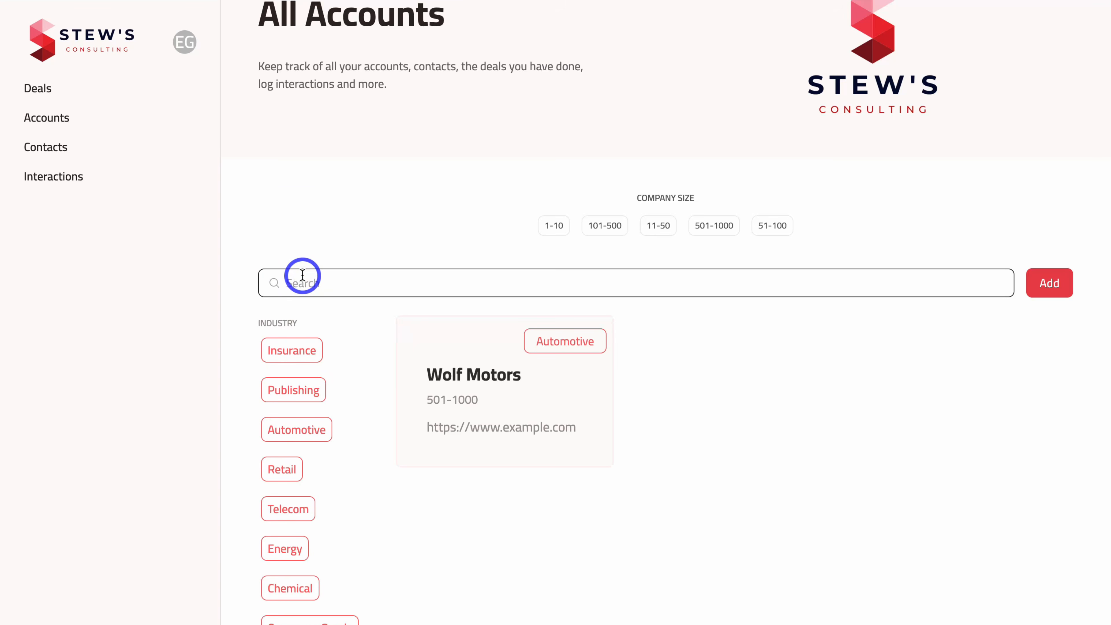
pyautogui.click(503, 357)
pyautogui.scroll(1, 499, 358)
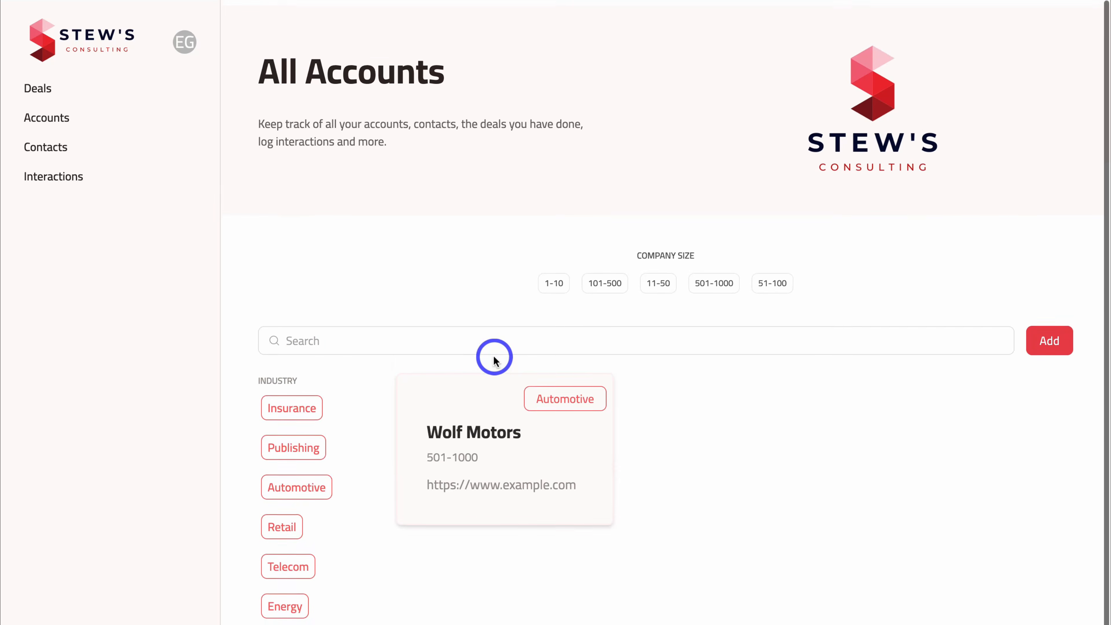
# - On the Contacts page, open a contact's Edit Contact form and cancel without saving
pyautogui.click(55, 149)
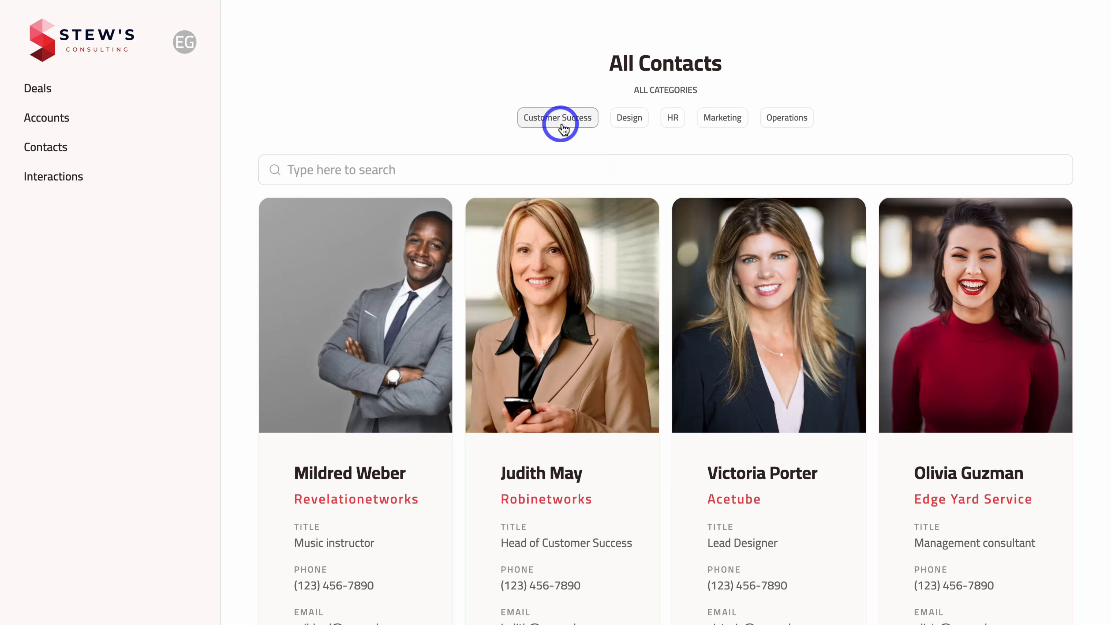
pyautogui.scroll(-10, 607, 283)
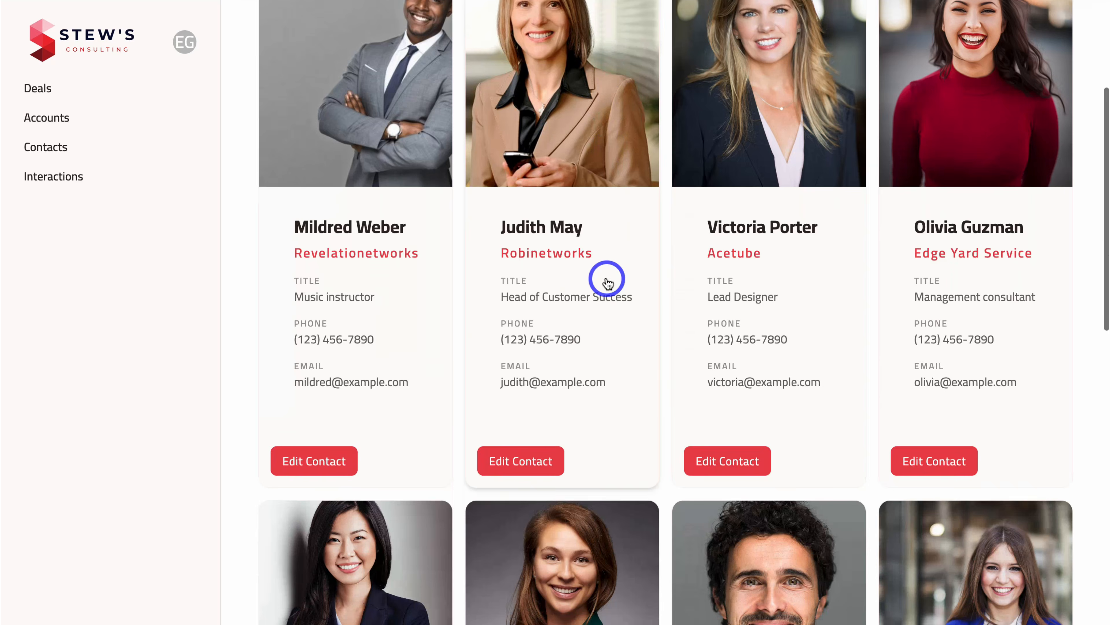
pyautogui.scroll(-5, 607, 282)
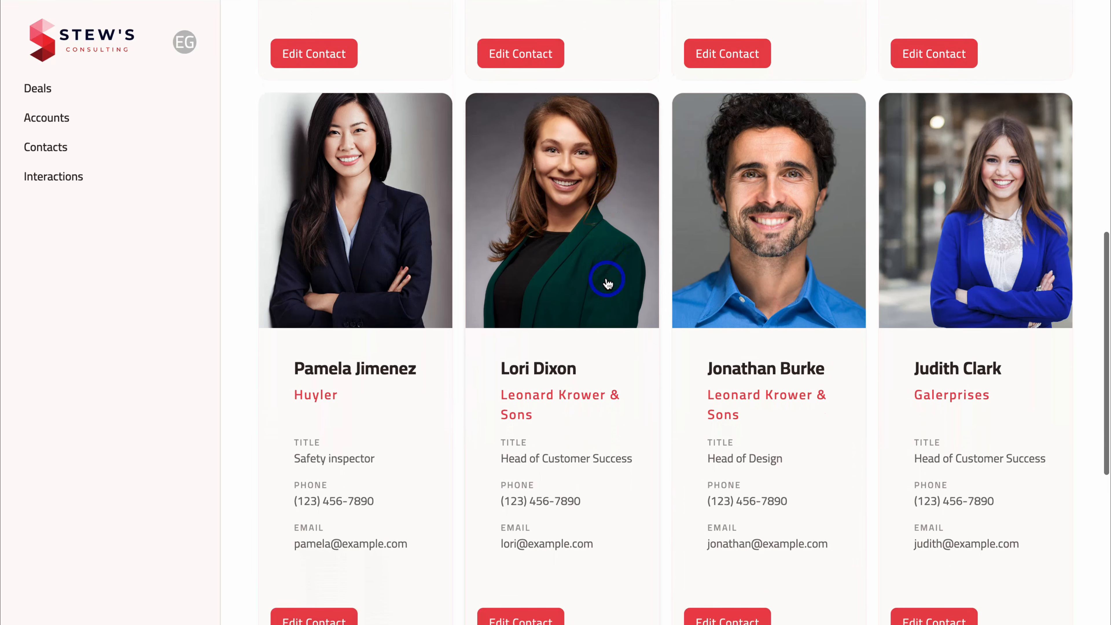
pyautogui.click(532, 480)
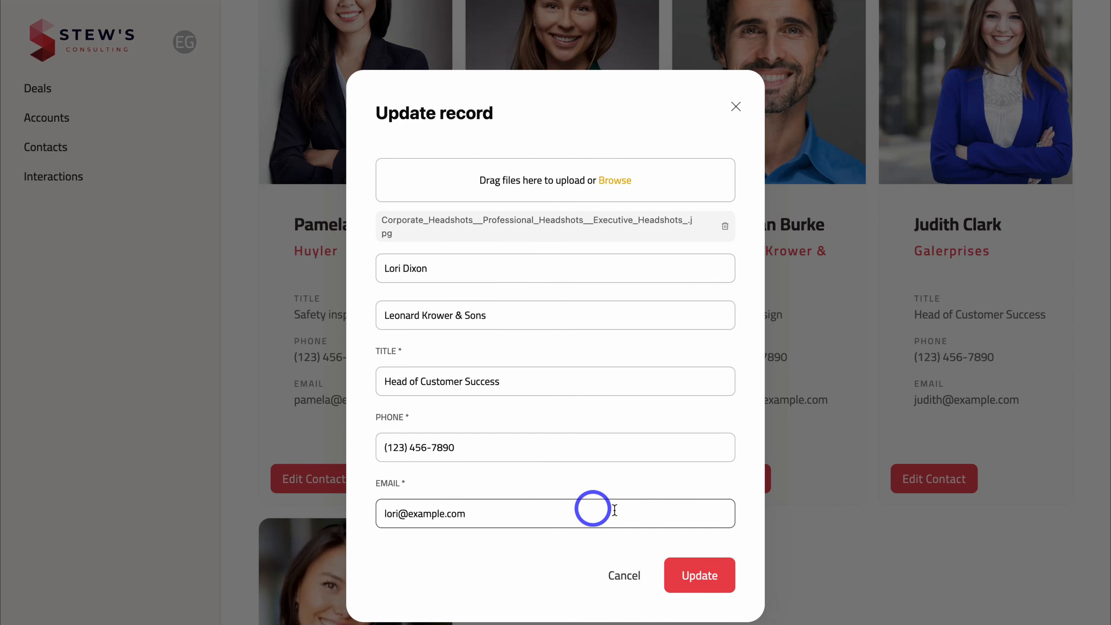
pyautogui.click(623, 572)
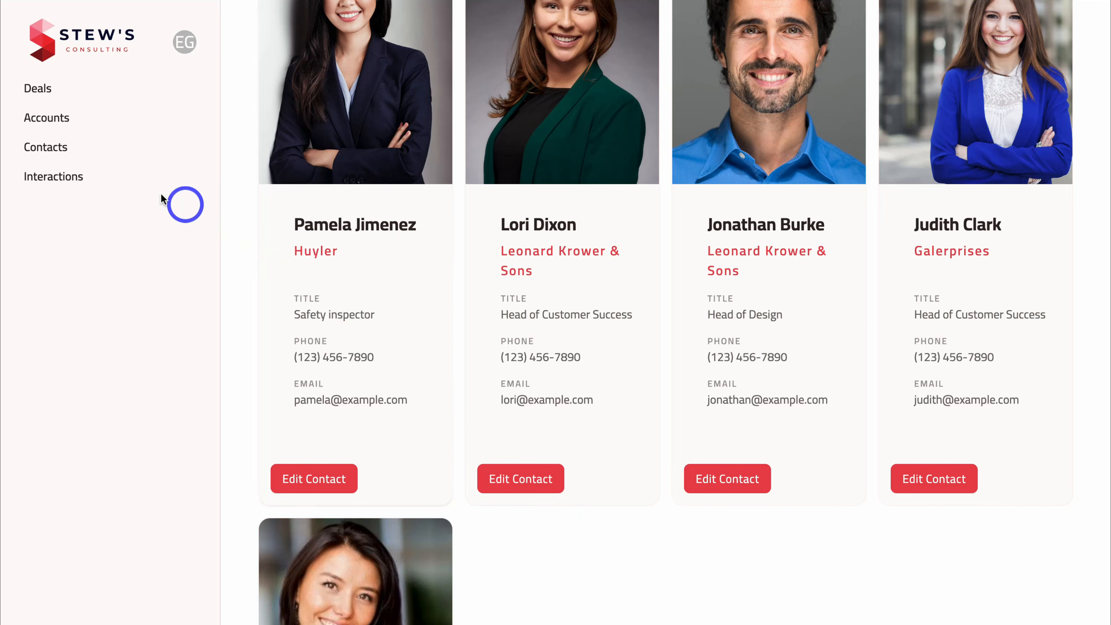
# - Browse the Interactions page, down to the Bear Paw Solutions – Discovery entry
pyautogui.click(53, 182)
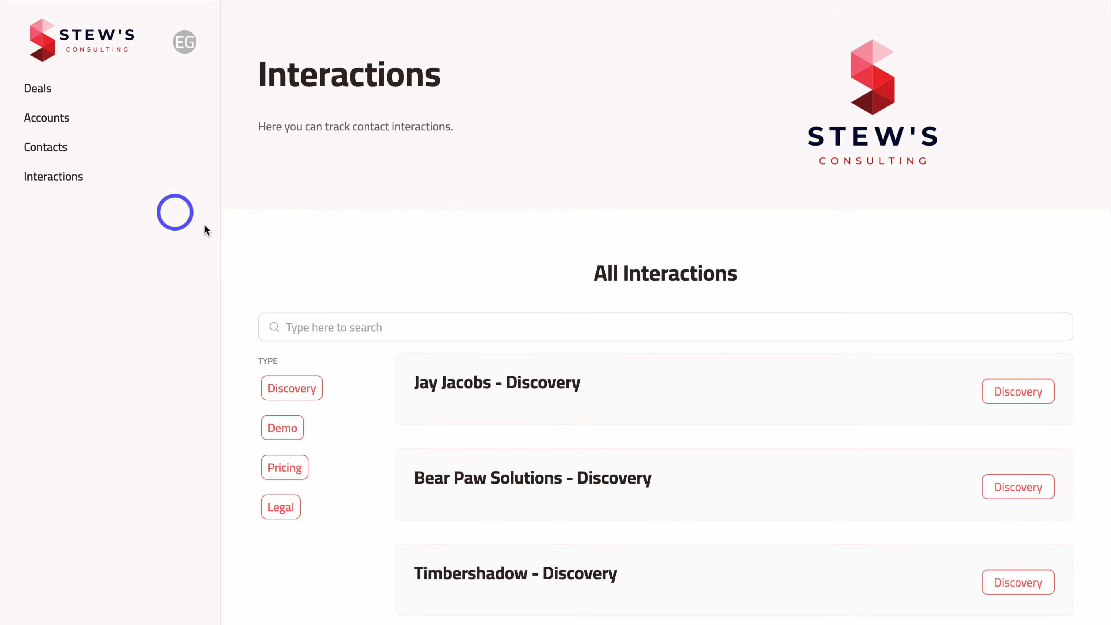
pyautogui.scroll(-3, 420, 405)
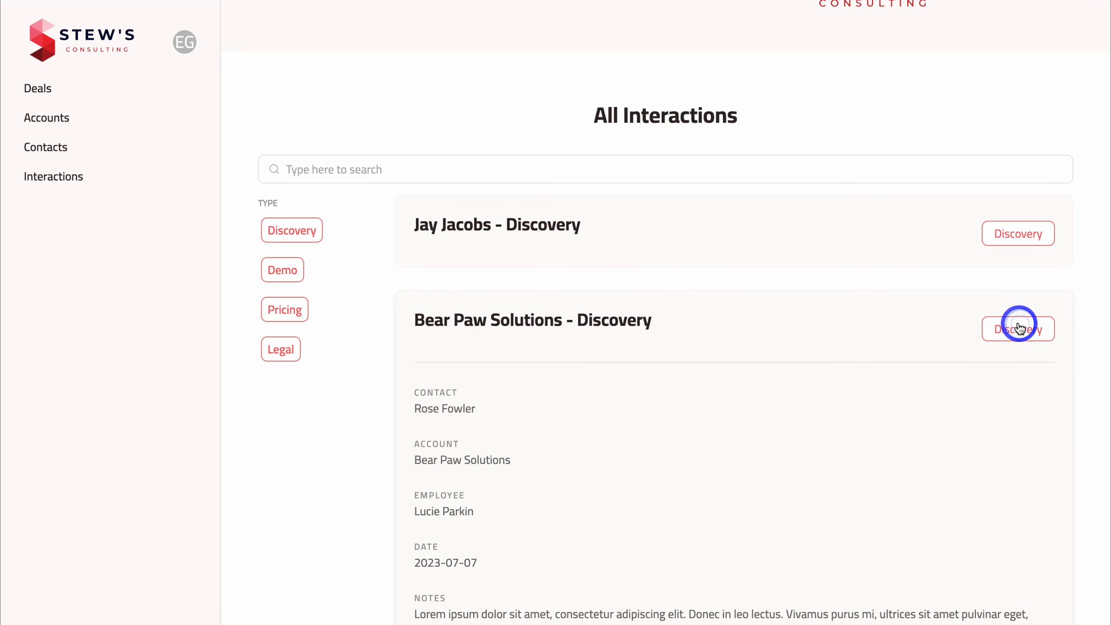
pyautogui.scroll(-5, 869, 396)
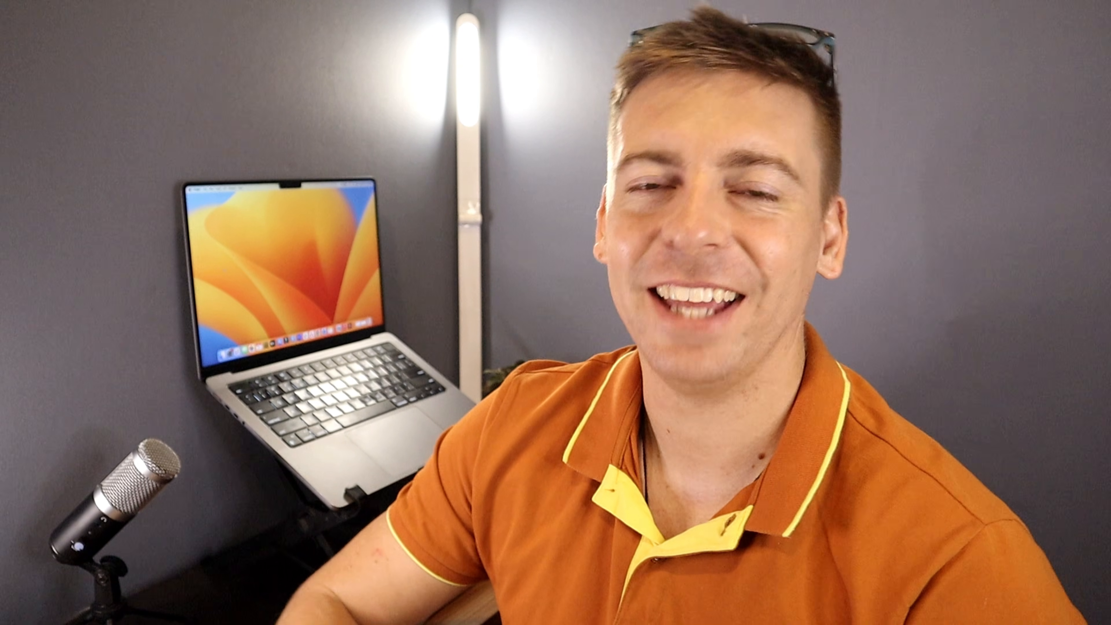